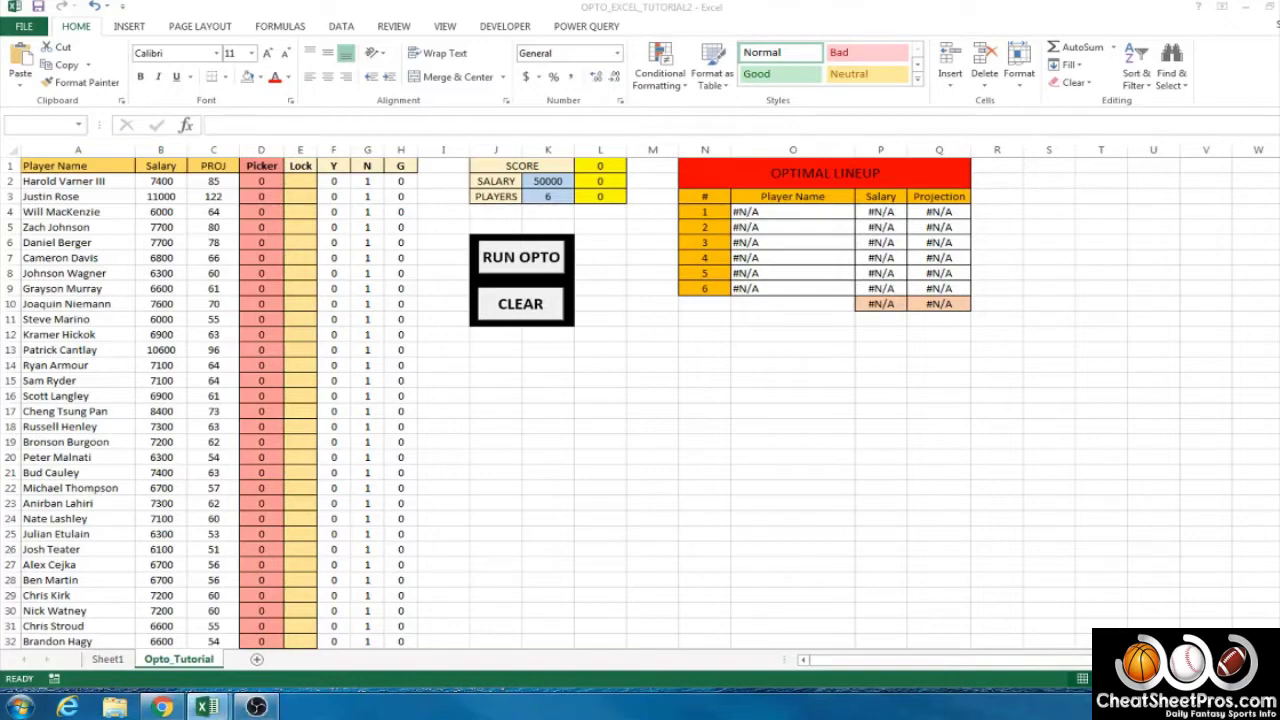
Bring the NBA_Fanduel_Optimizer_START workbook window onto this screen and maximize it.
left_click_drag(1279, 26, 961, 5)
left_click_drag(1196, 5, 829, 15)
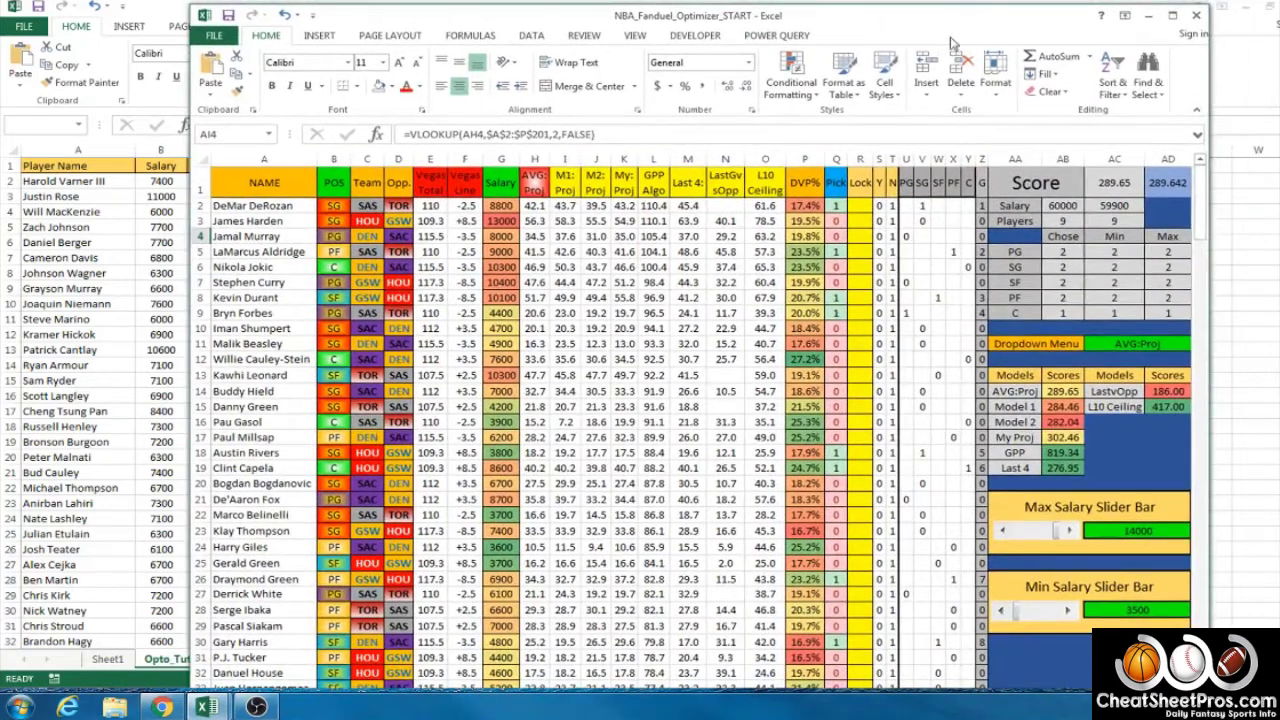
left_click(1172, 15)
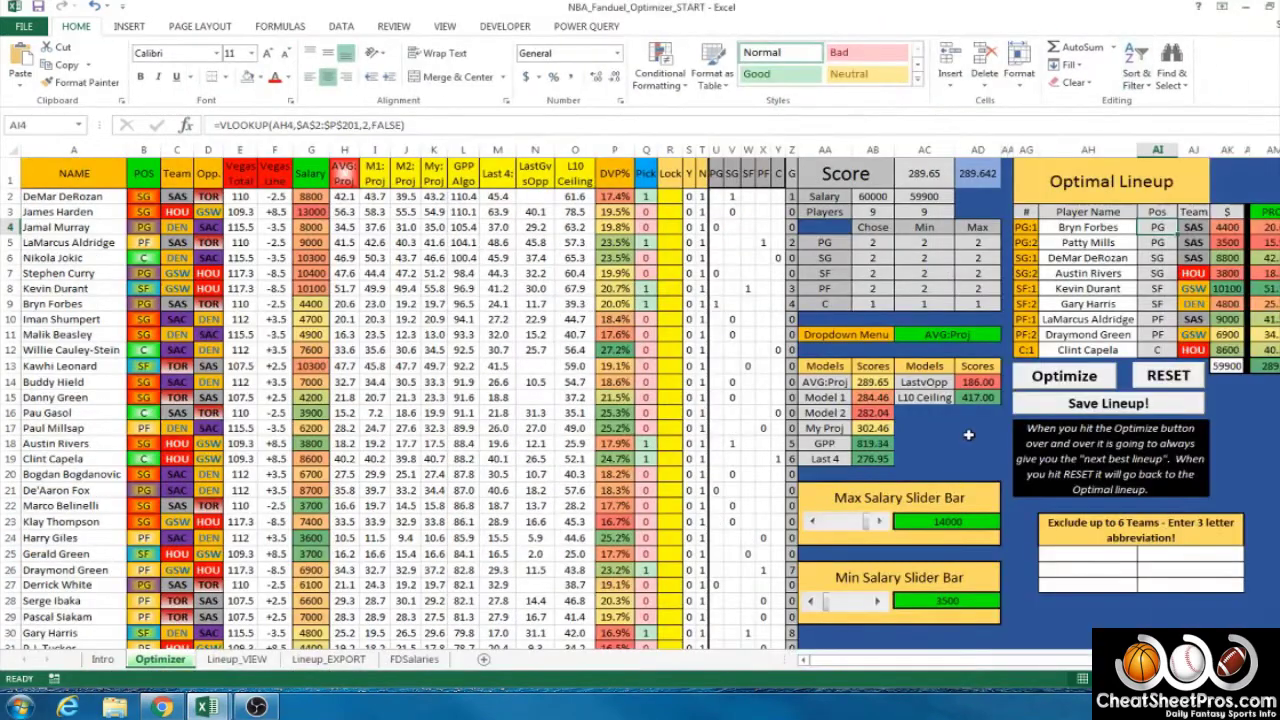
Reset the optimal lineup on the Optimizer sheet and generate it again with the optimizer.
left_click(1186, 372)
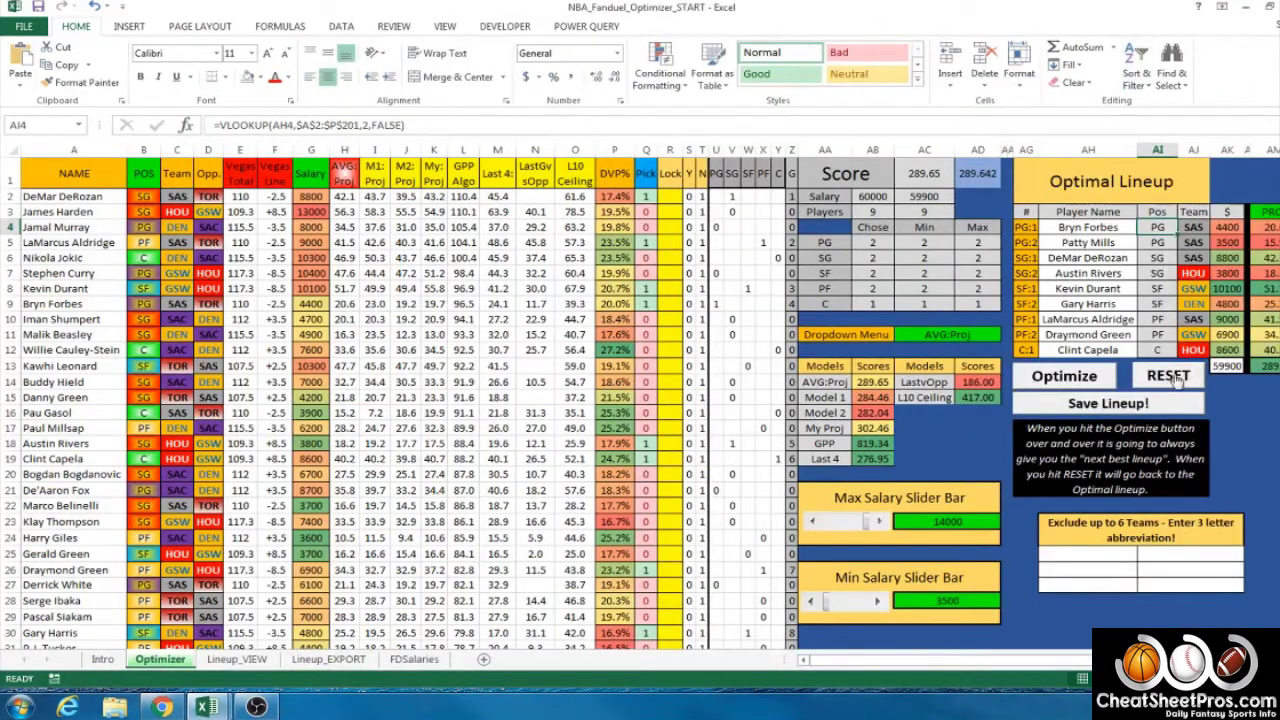
left_click(926, 453)
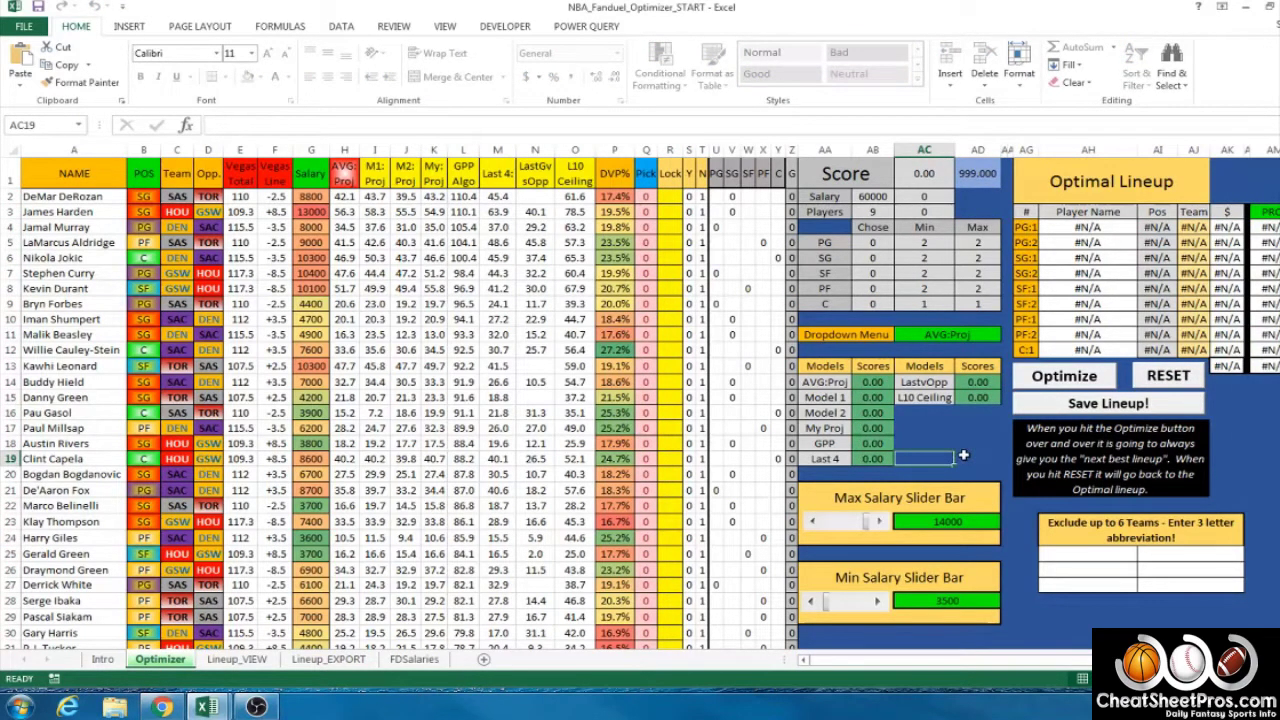
left_click(1052, 377)
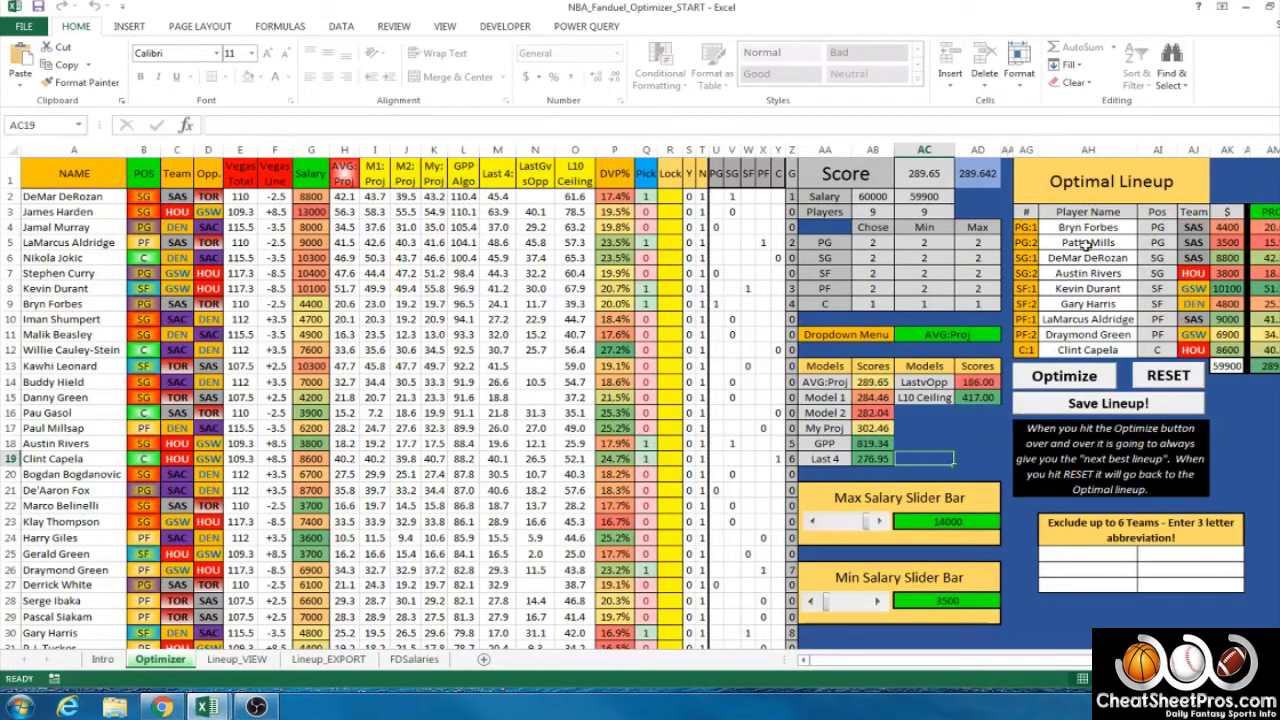
Examine the optimal lineup, the Pick and PG-to-C helper columns, the POS column, and the Salary and Players limits under Score.
left_click_drag(1030, 228, 1114, 345)
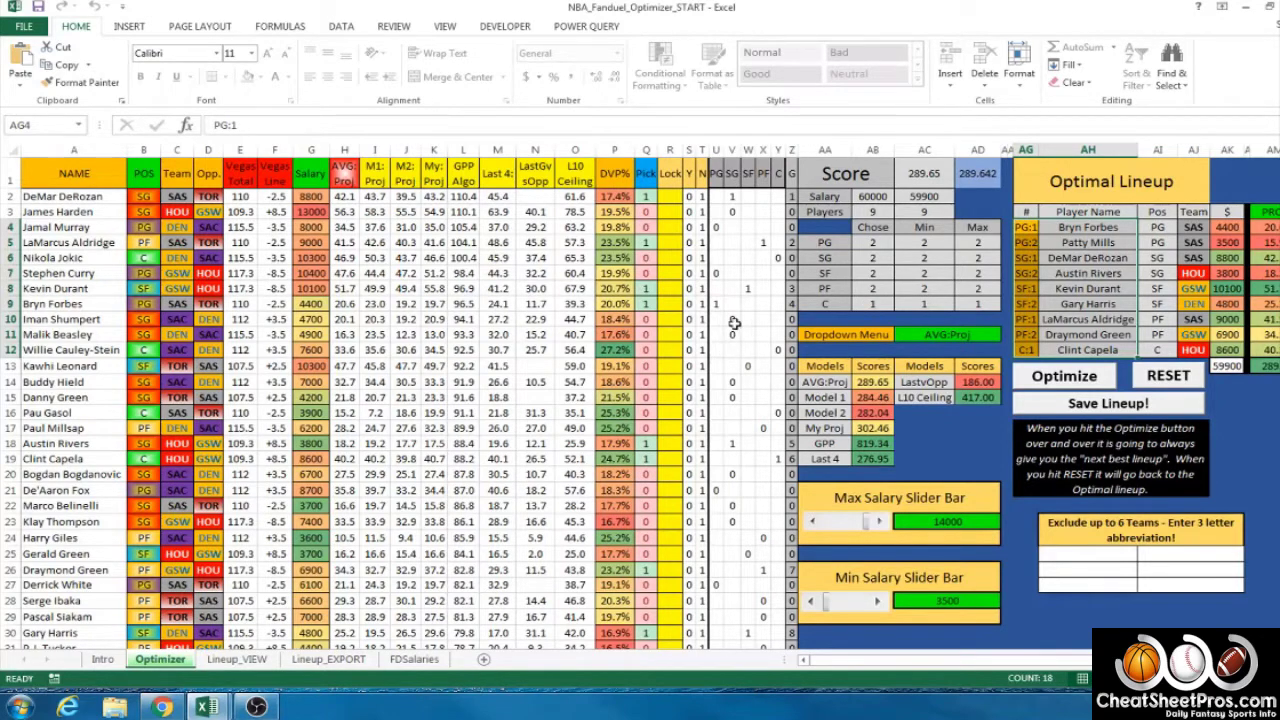
left_click(649, 148)
left_click_drag(649, 148, 701, 148)
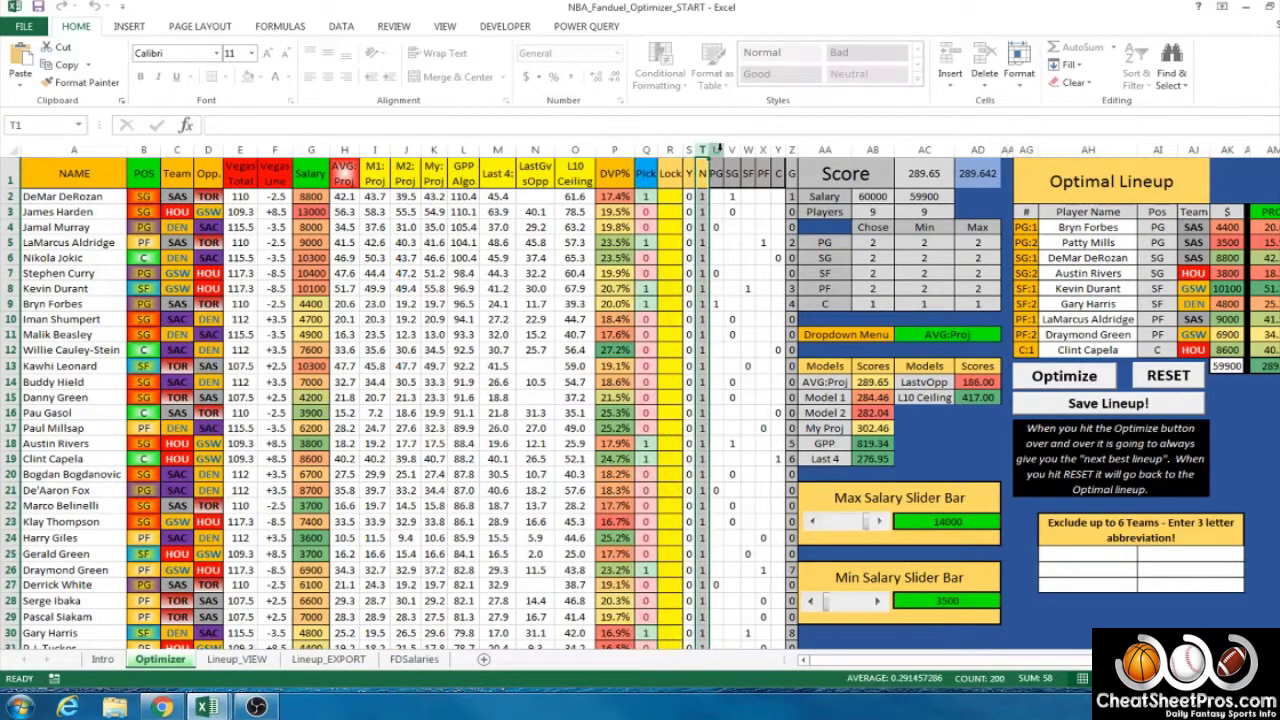
left_click(791, 149)
left_click_drag(716, 149, 779, 155)
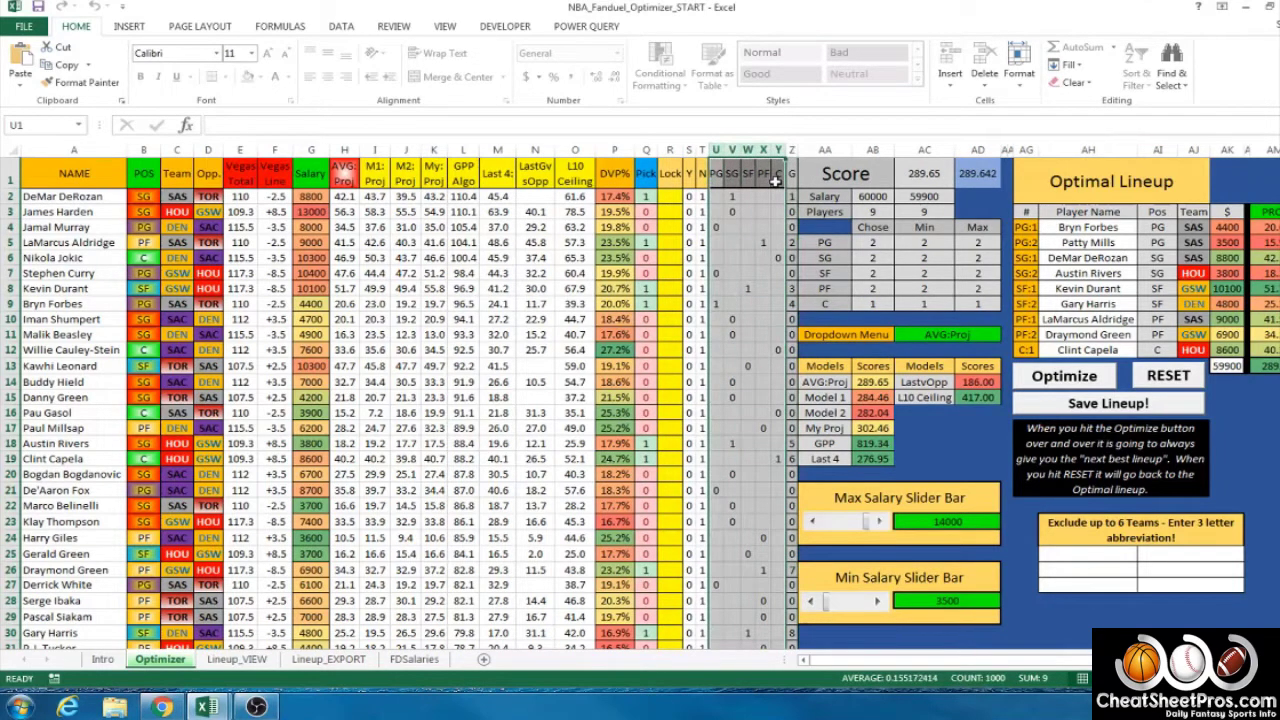
left_click(144, 149)
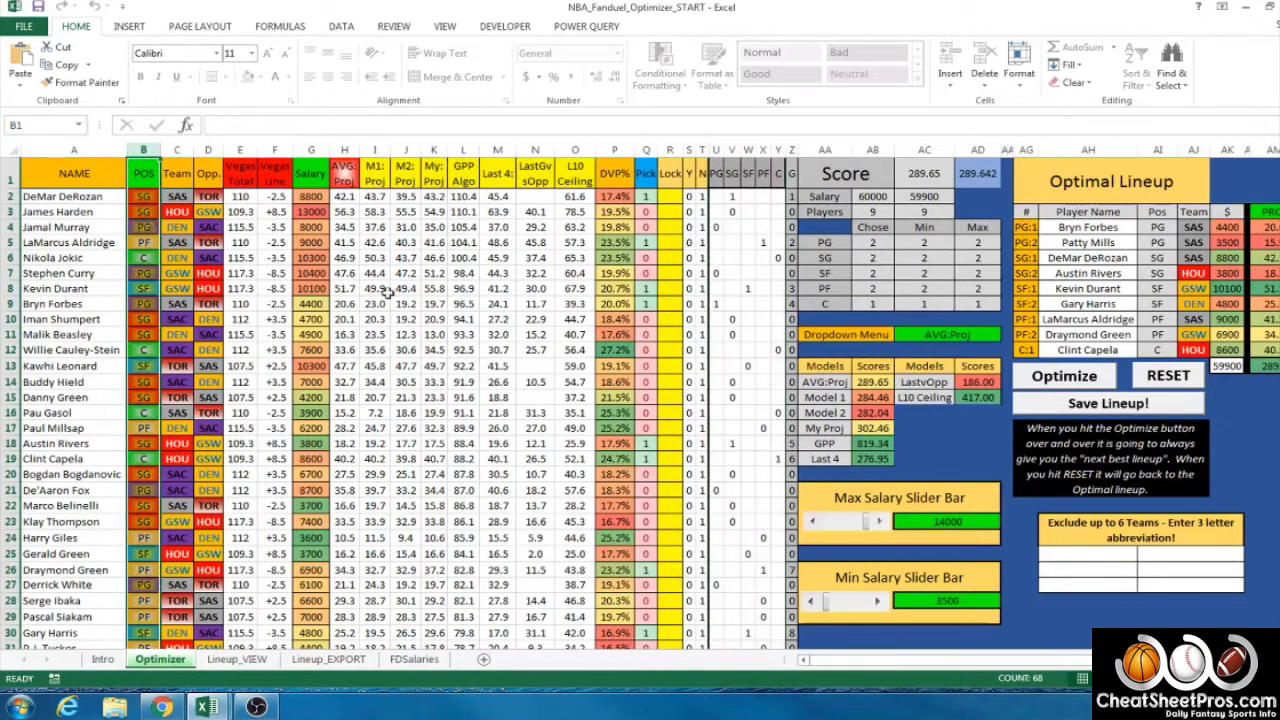
left_click_drag(826, 197, 941, 214)
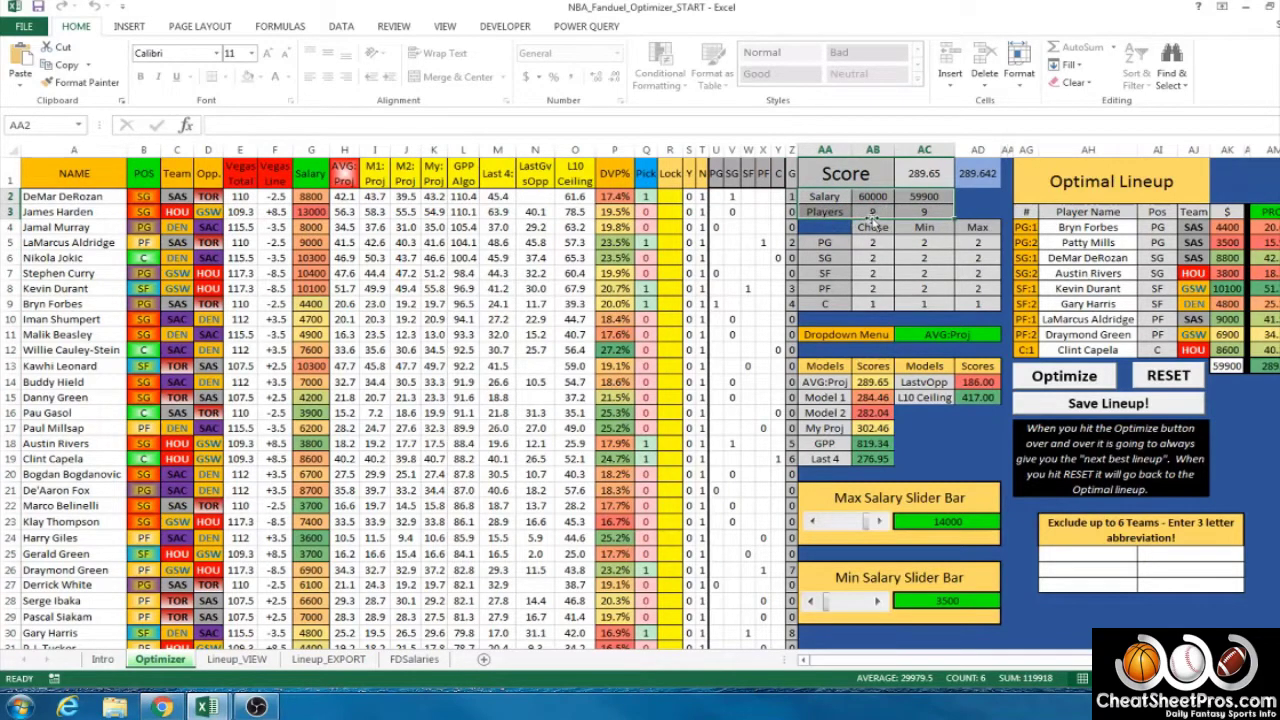
Examine the Chose, Min and Max position limits for PG, SG, SF, PF and C against the optimal lineup's position slots.
left_click_drag(825, 228, 978, 308)
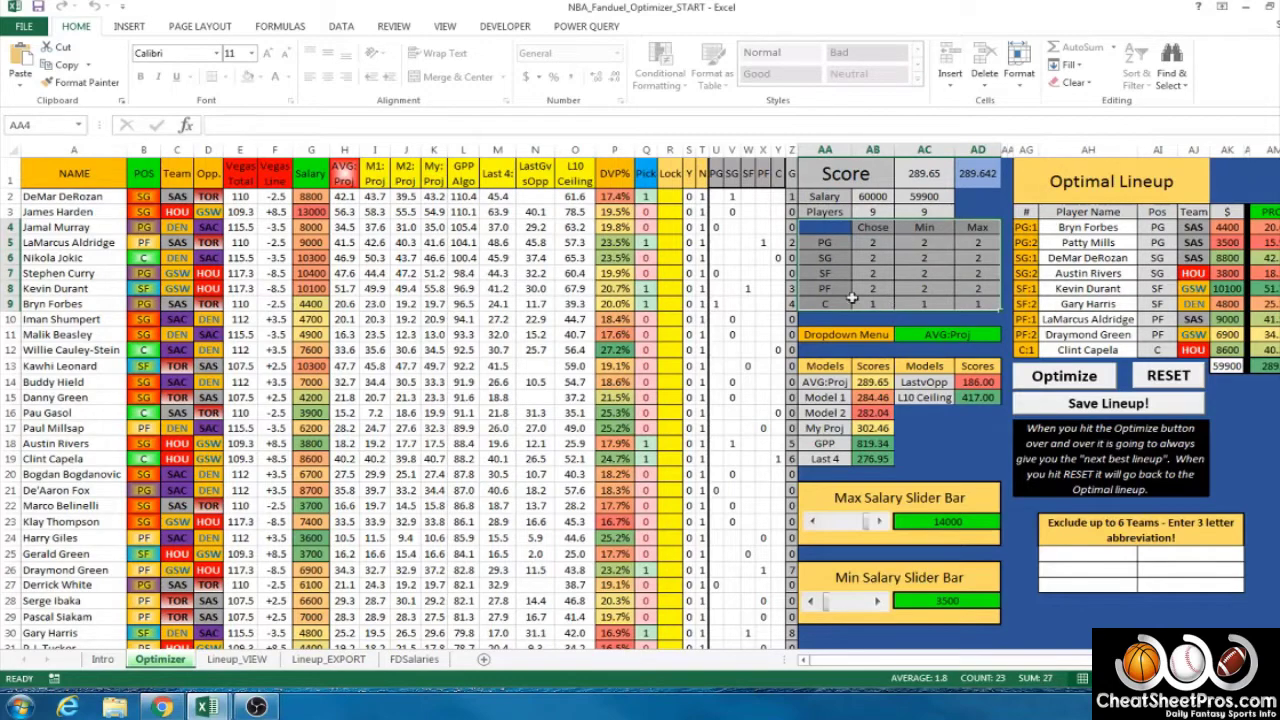
left_click(838, 244)
left_click(943, 244)
left_click(978, 247)
left_click(844, 246)
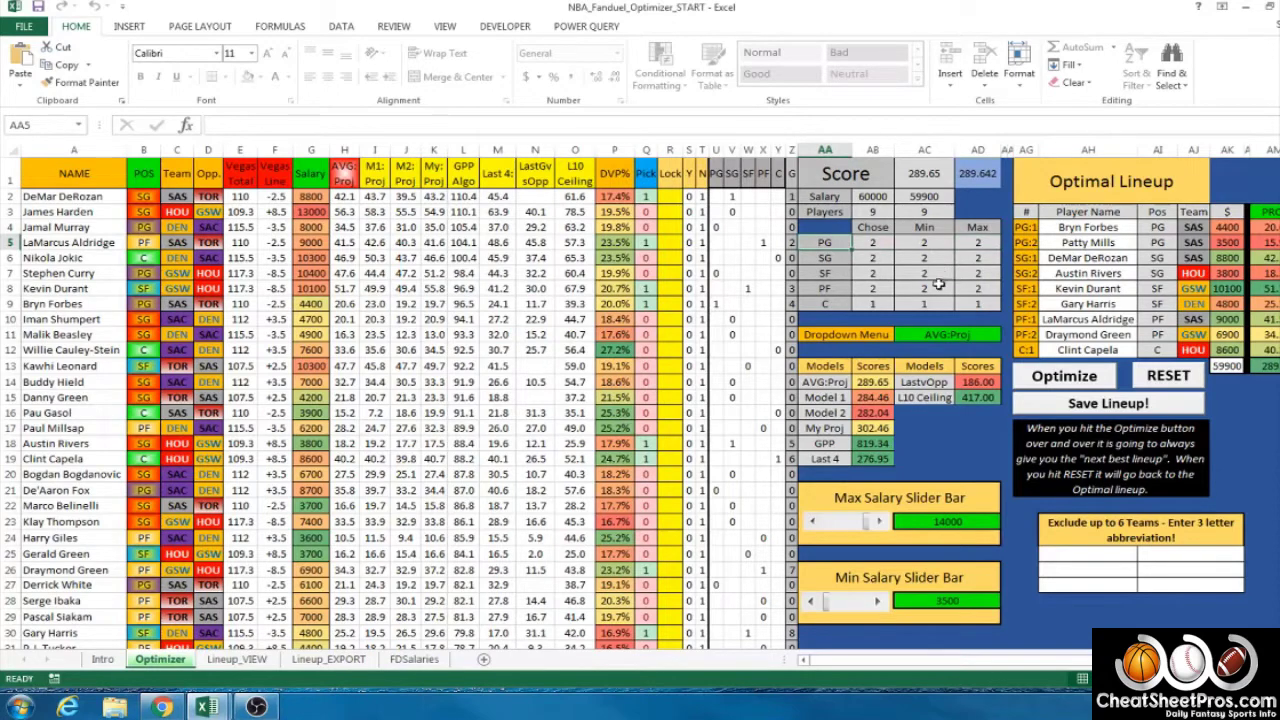
left_click(931, 230)
left_click_drag(931, 242, 976, 299)
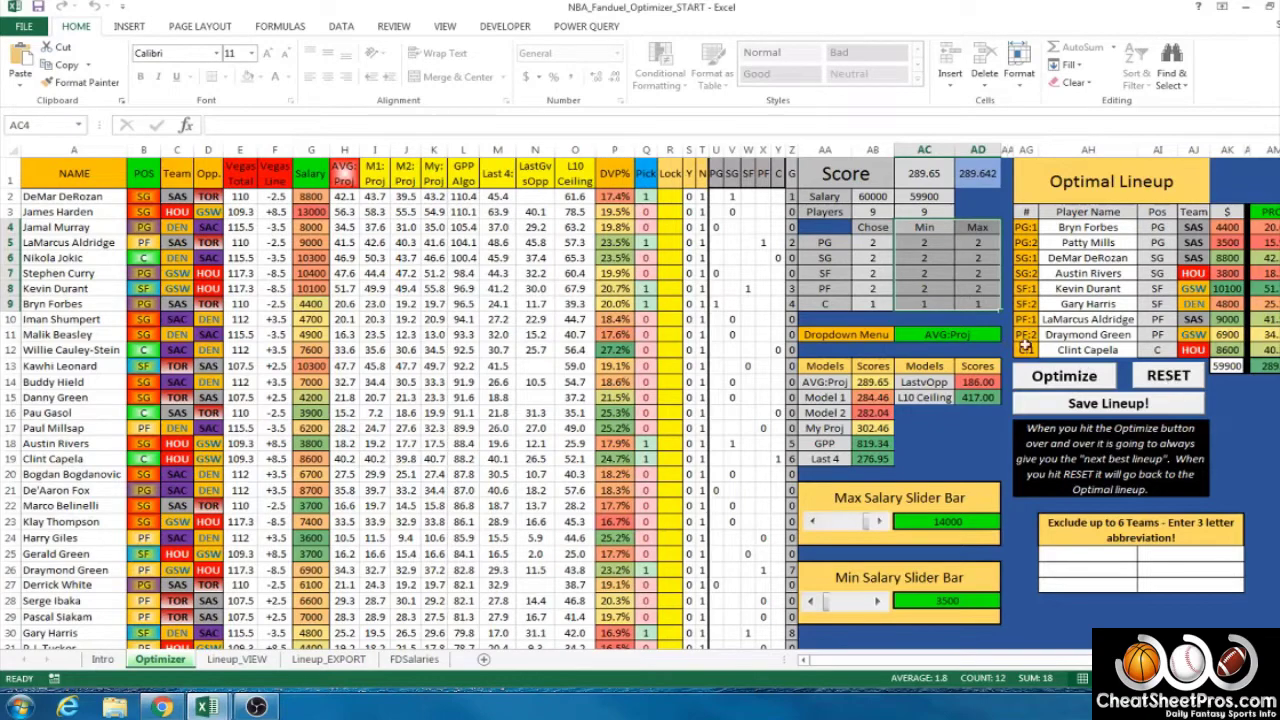
left_click_drag(1028, 226, 1152, 349)
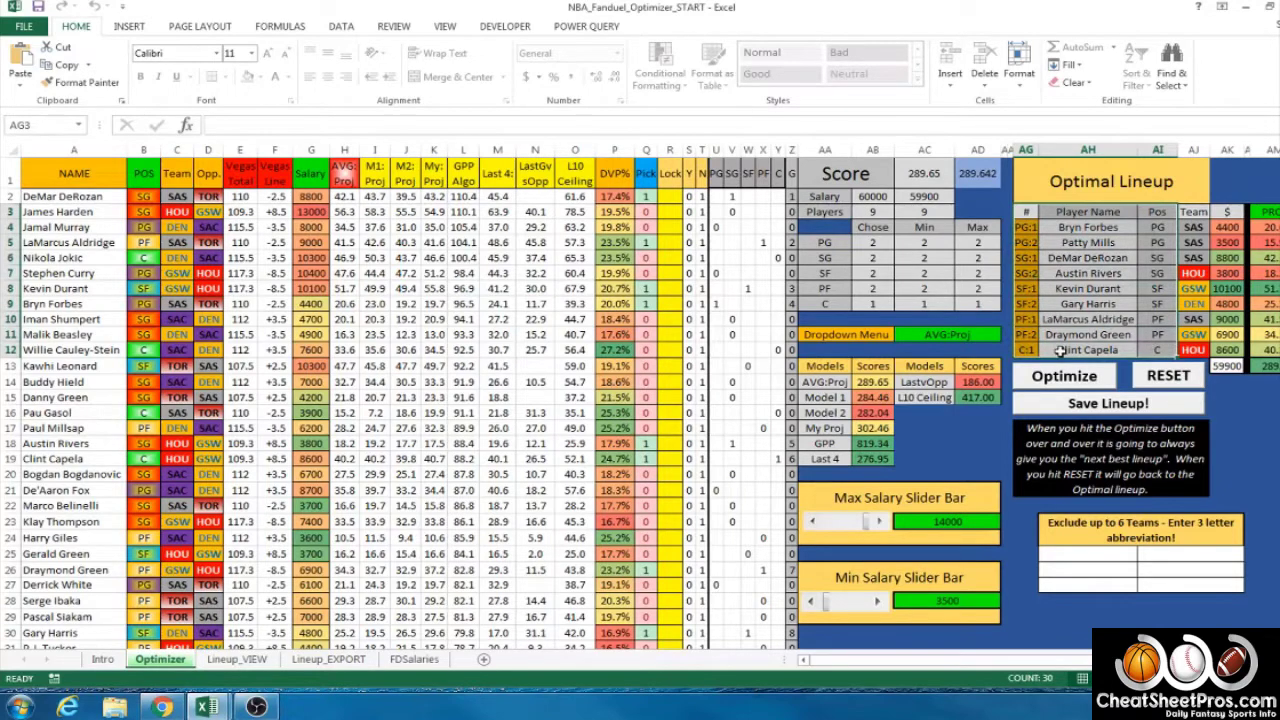
Clear the NBA optimal lineup and rerun the optimizer to fill it again.
left_click(1163, 376)
left_click(1066, 384)
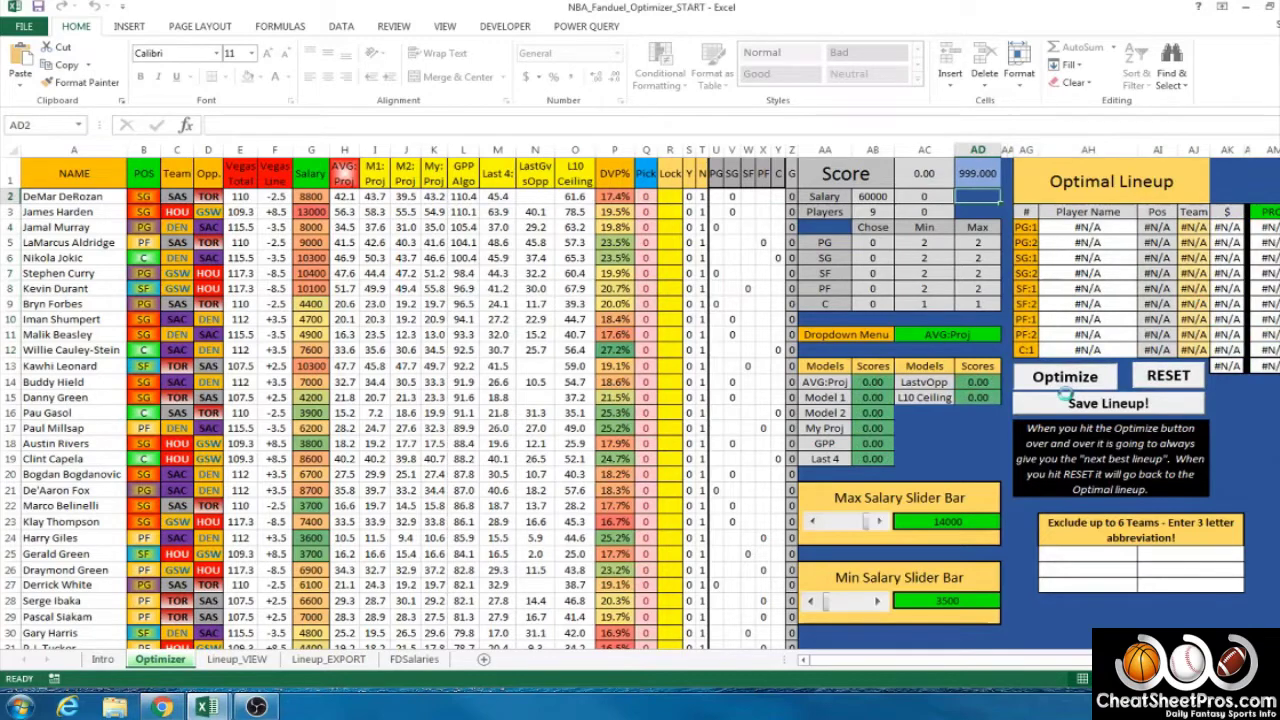
Switch to the OPTO_EXCEL_TUTORIAL2 workbook, run its optimizer on the Opto_Tutorial sheet and clear the resulting lineup.
left_click(1240, 10)
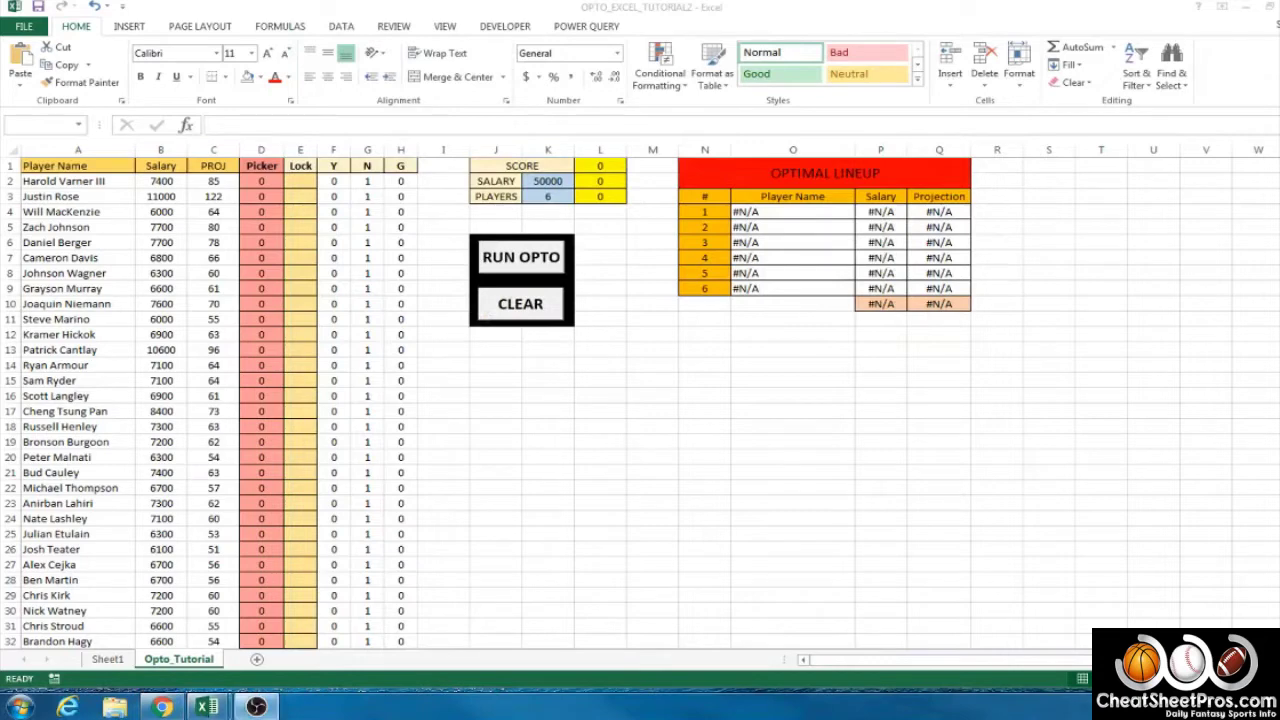
left_click(654, 409)
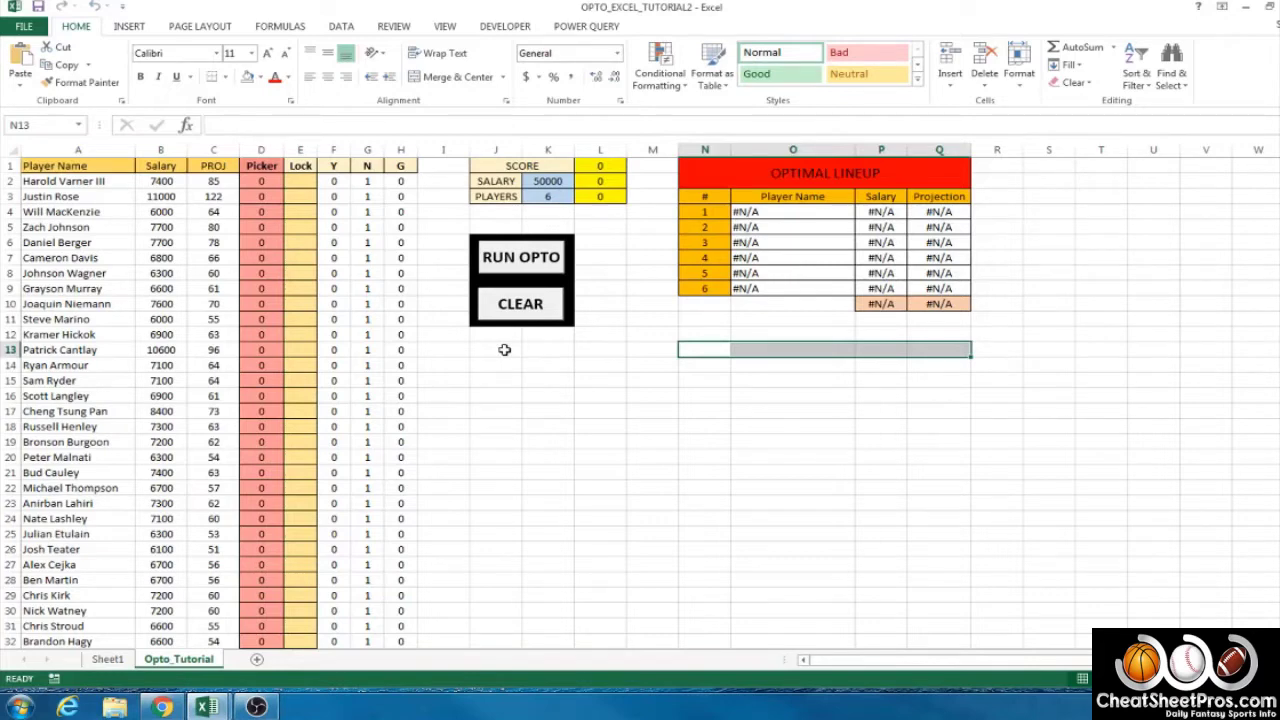
left_click(526, 262)
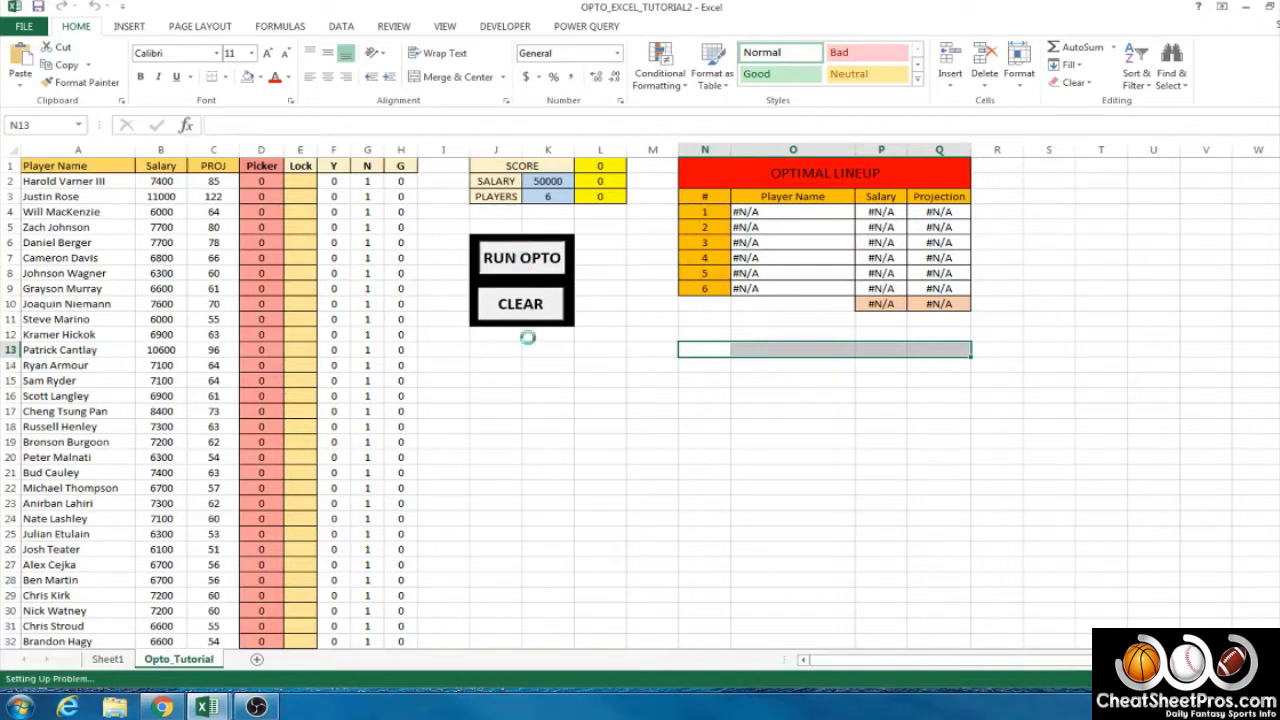
left_click_drag(776, 211, 782, 284)
left_click(749, 345)
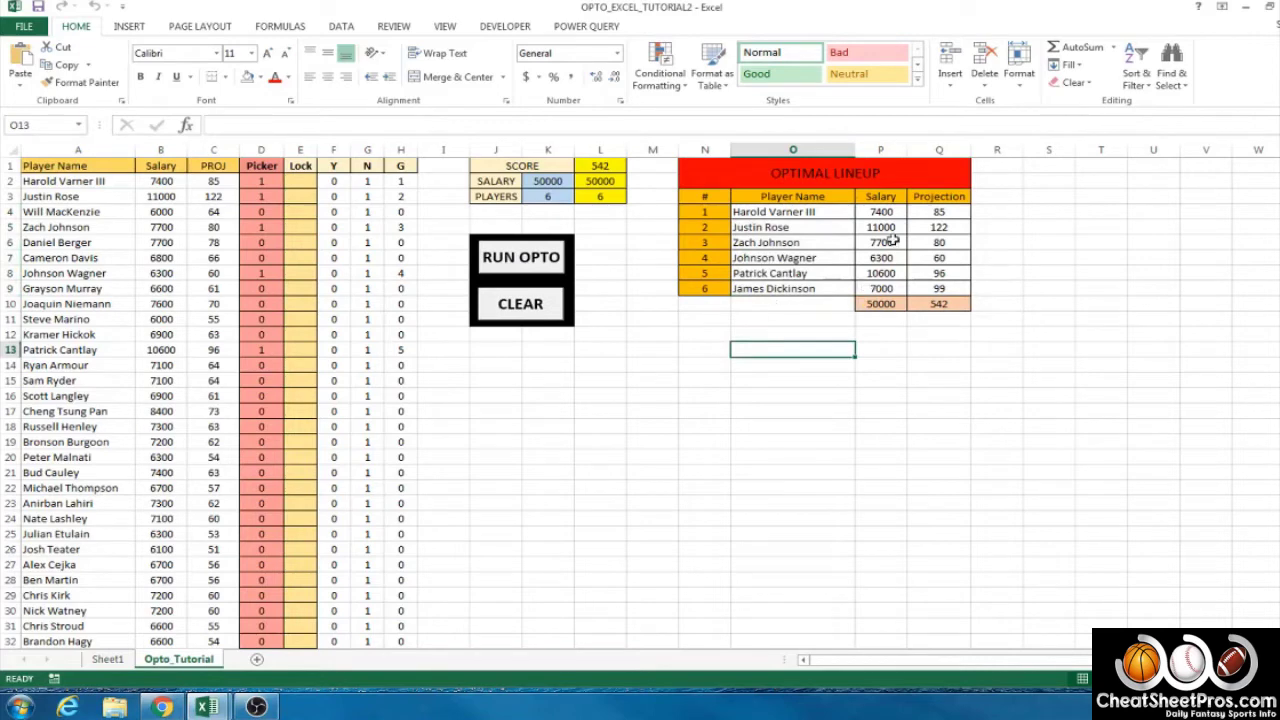
left_click(521, 304)
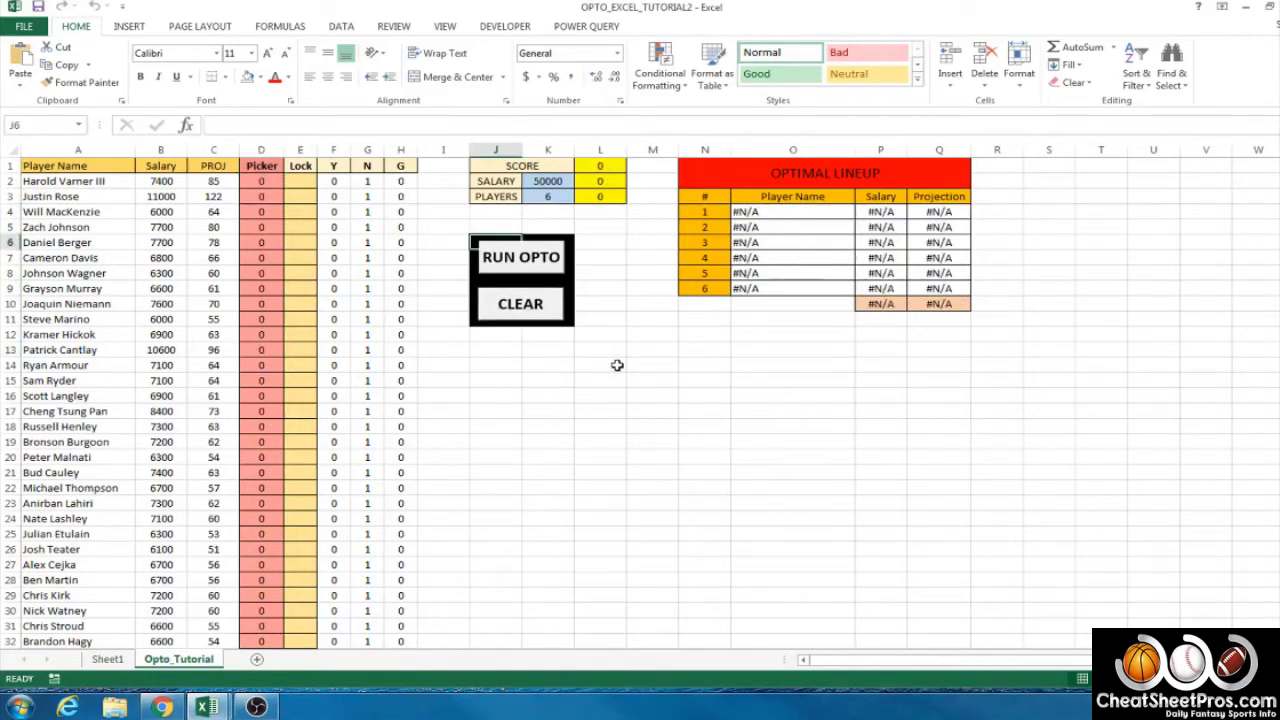
left_click(494, 348)
left_click(393, 26)
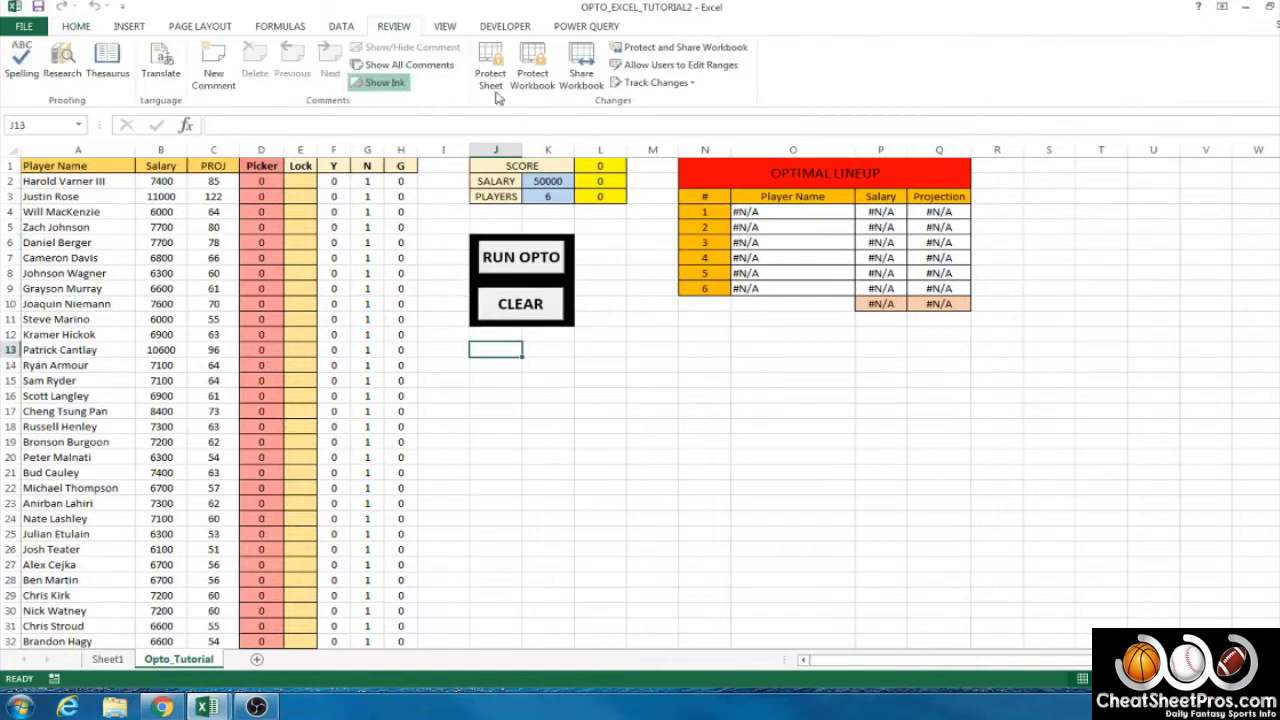
left_click(439, 244)
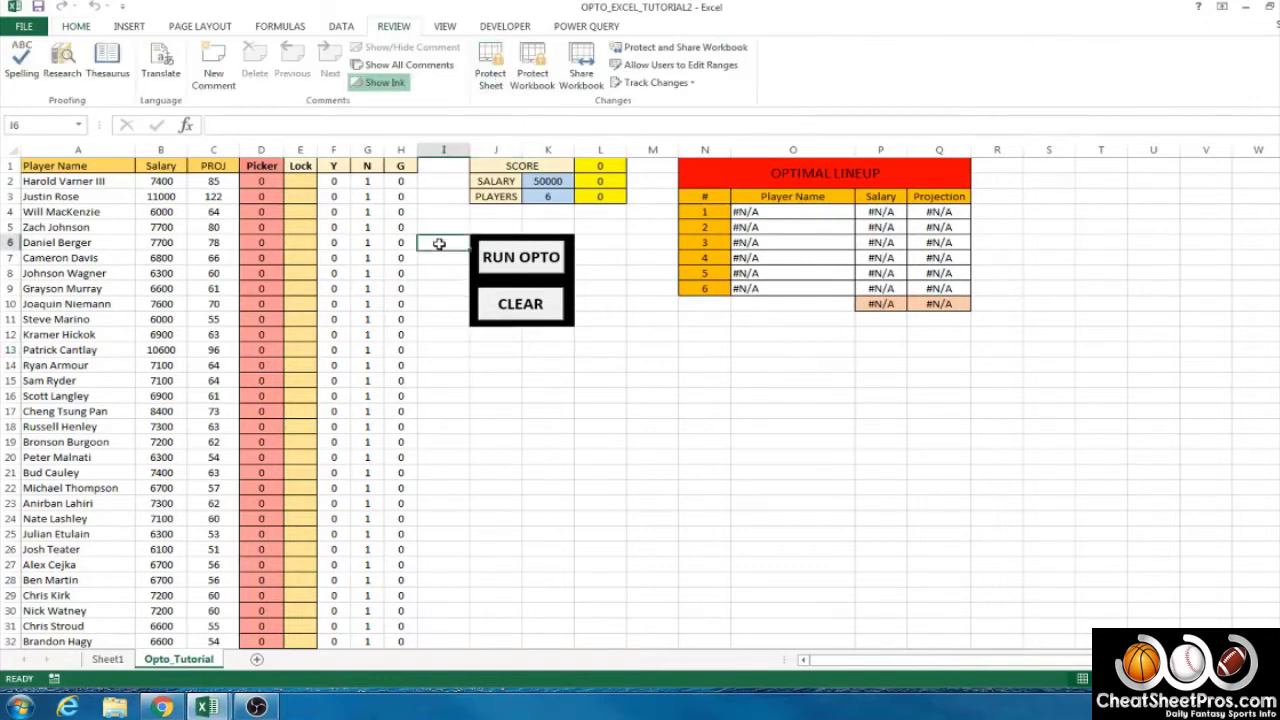
Insert a column between Player Name and Salary, head it "Position", and narrow it to fit the heading.
right_click(162, 151)
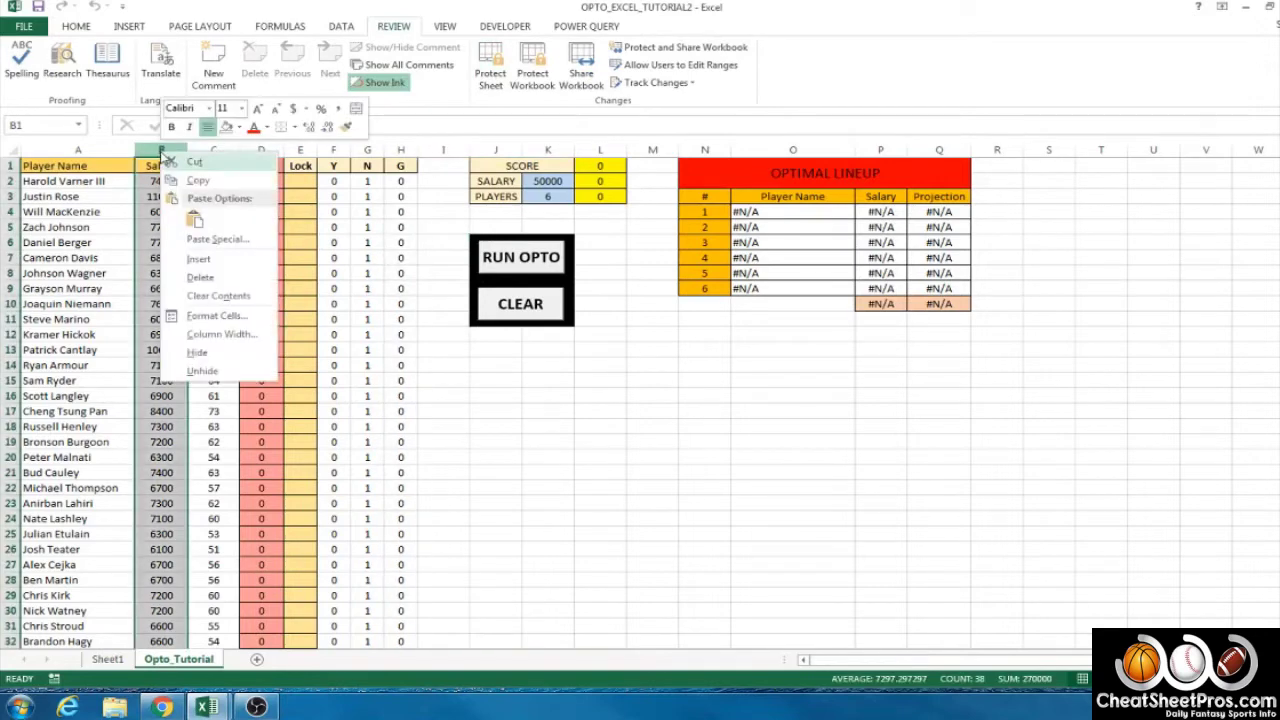
left_click(215, 262)
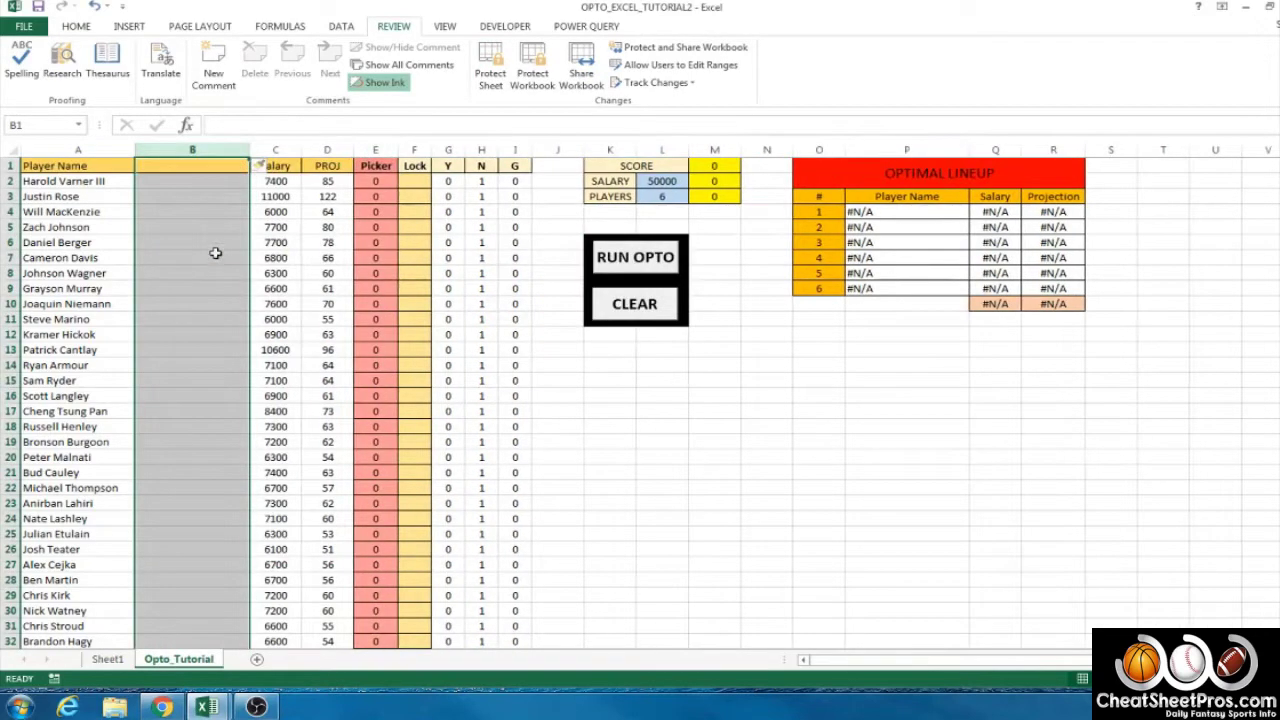
left_click_drag(249, 149, 202, 149)
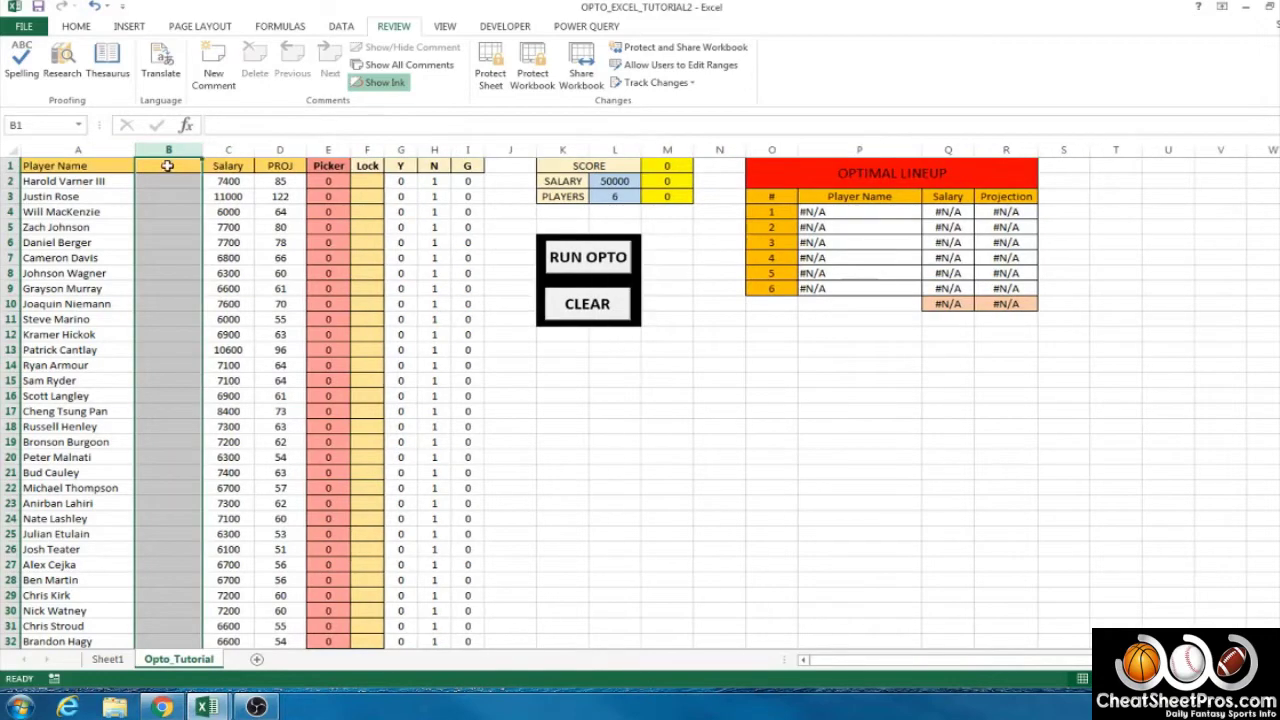
left_click(168, 165)
type("Position")
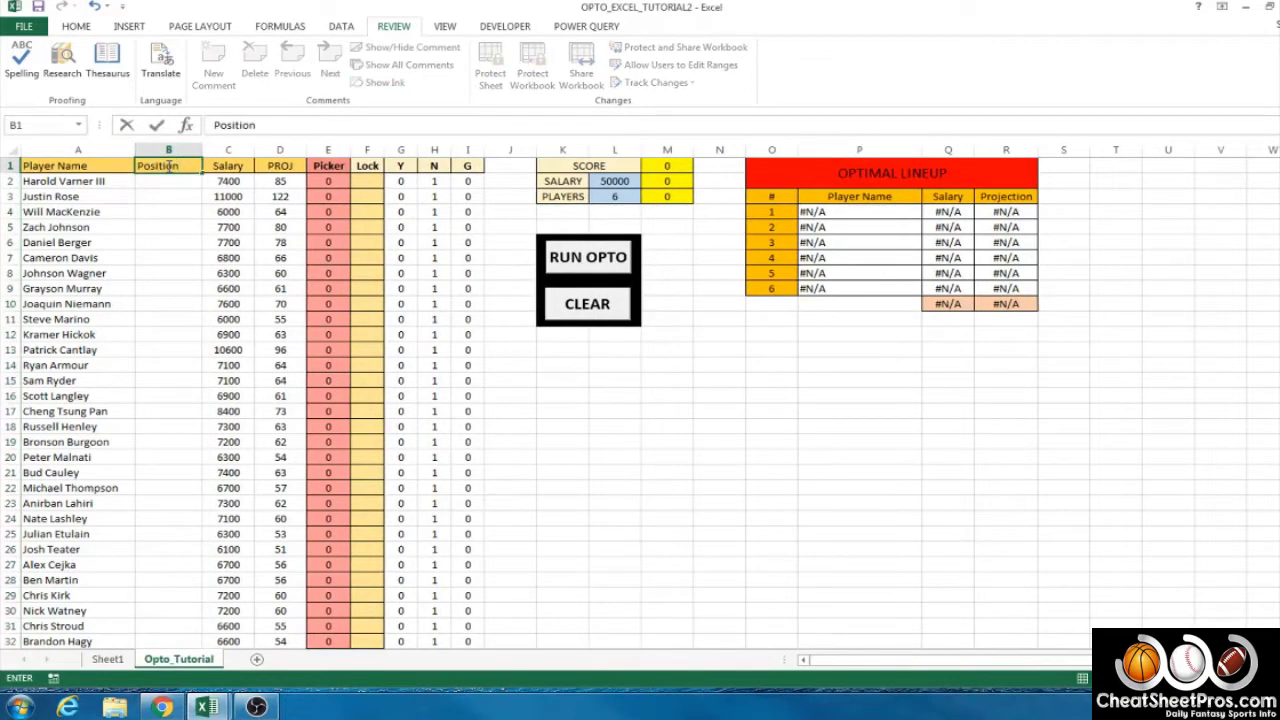
key("Return")
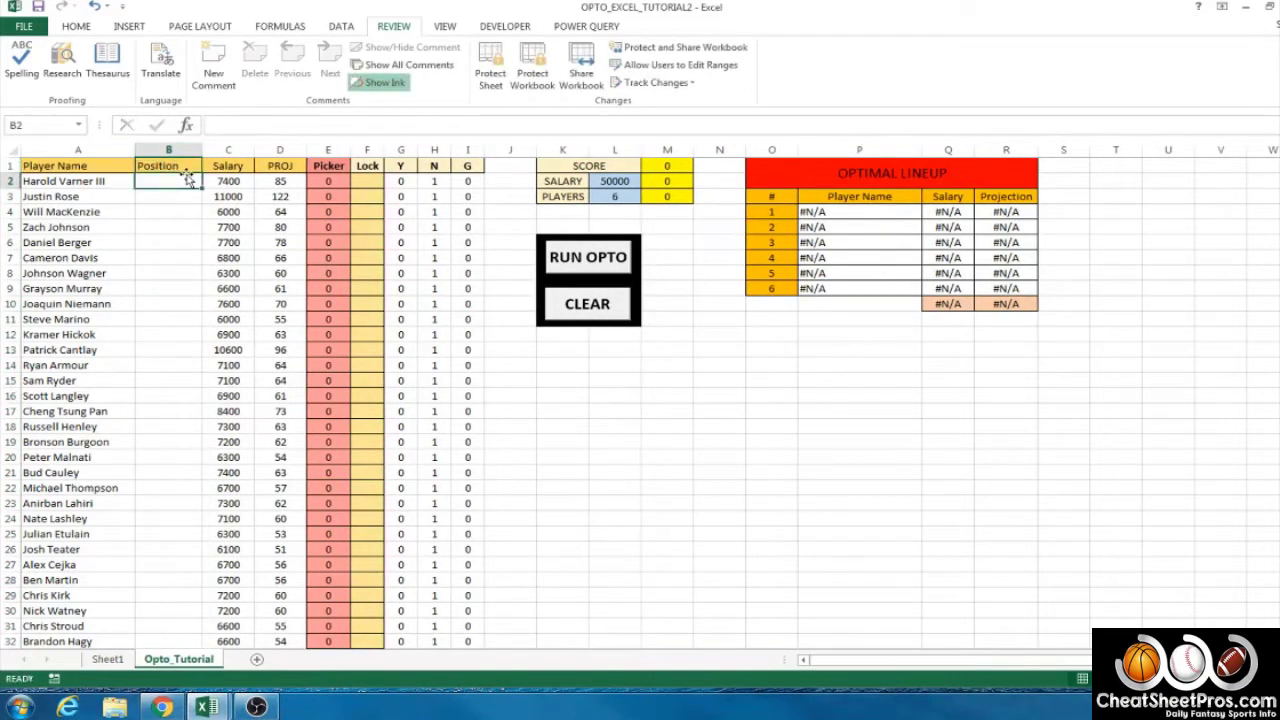
left_click_drag(202, 149, 191, 149)
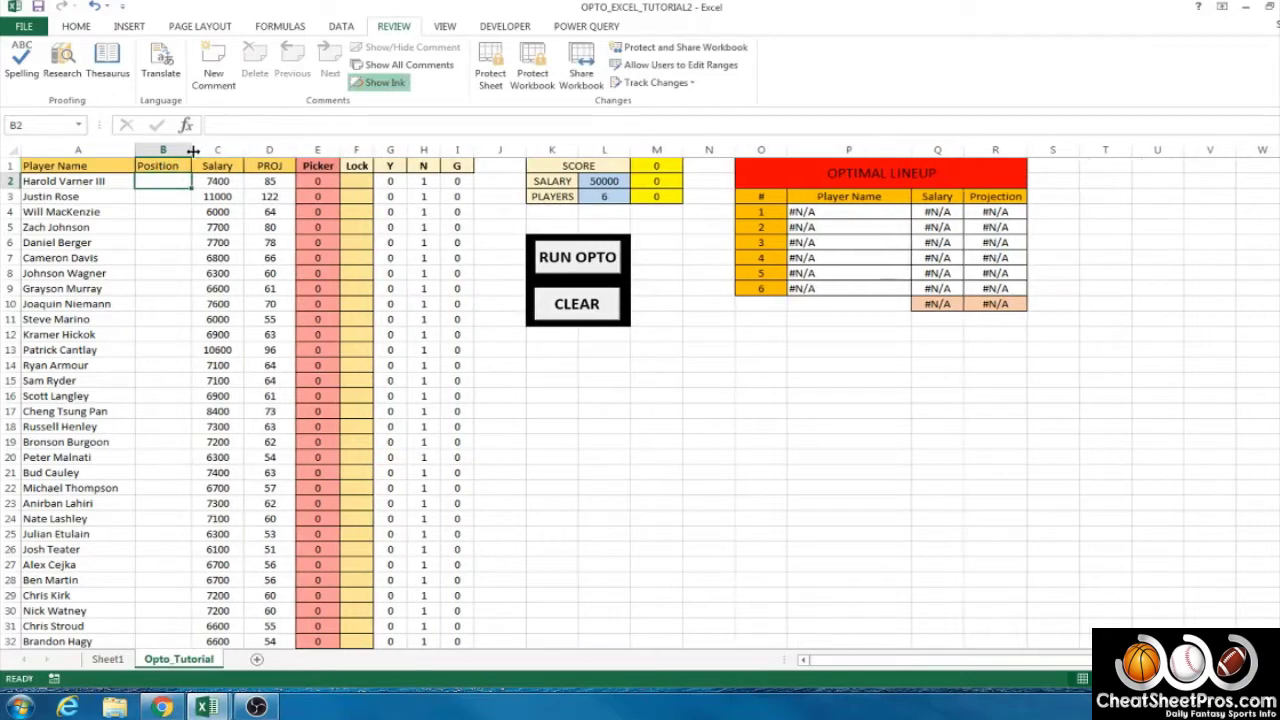
Review the Player Name, Position, Salary and PROJ columns on the Opto_Tutorial sheet.
left_click(81, 148)
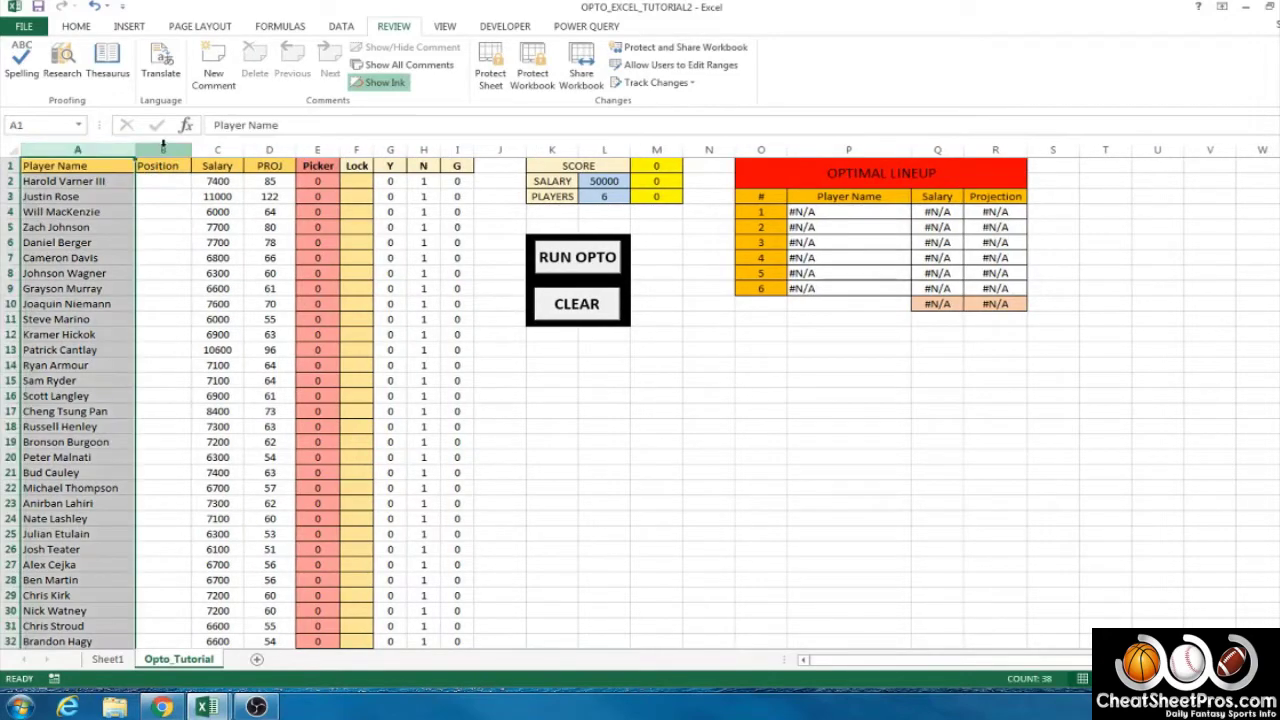
left_click(163, 149)
left_click(220, 149)
left_click(269, 149)
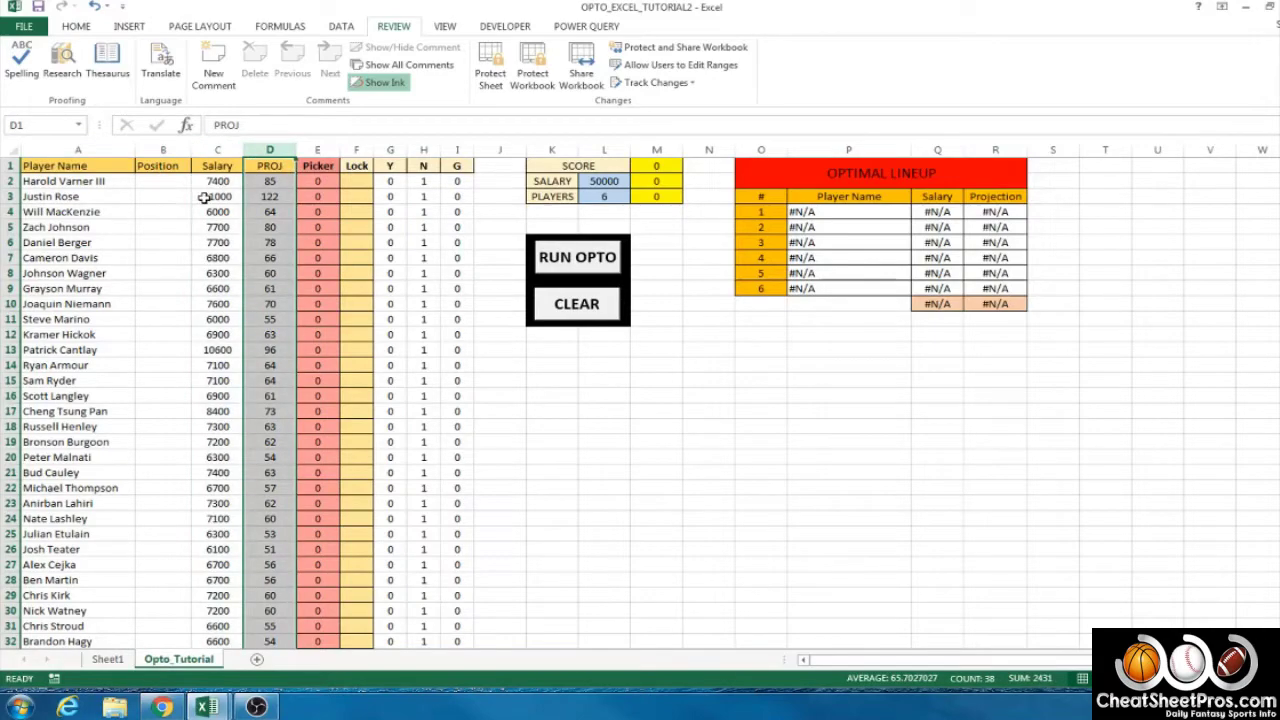
Switch to the NBA FanDuel optimizer workbook and review its name, position, team, opponent and Vegas columns.
left_click_drag(1279, 58, 971, 40)
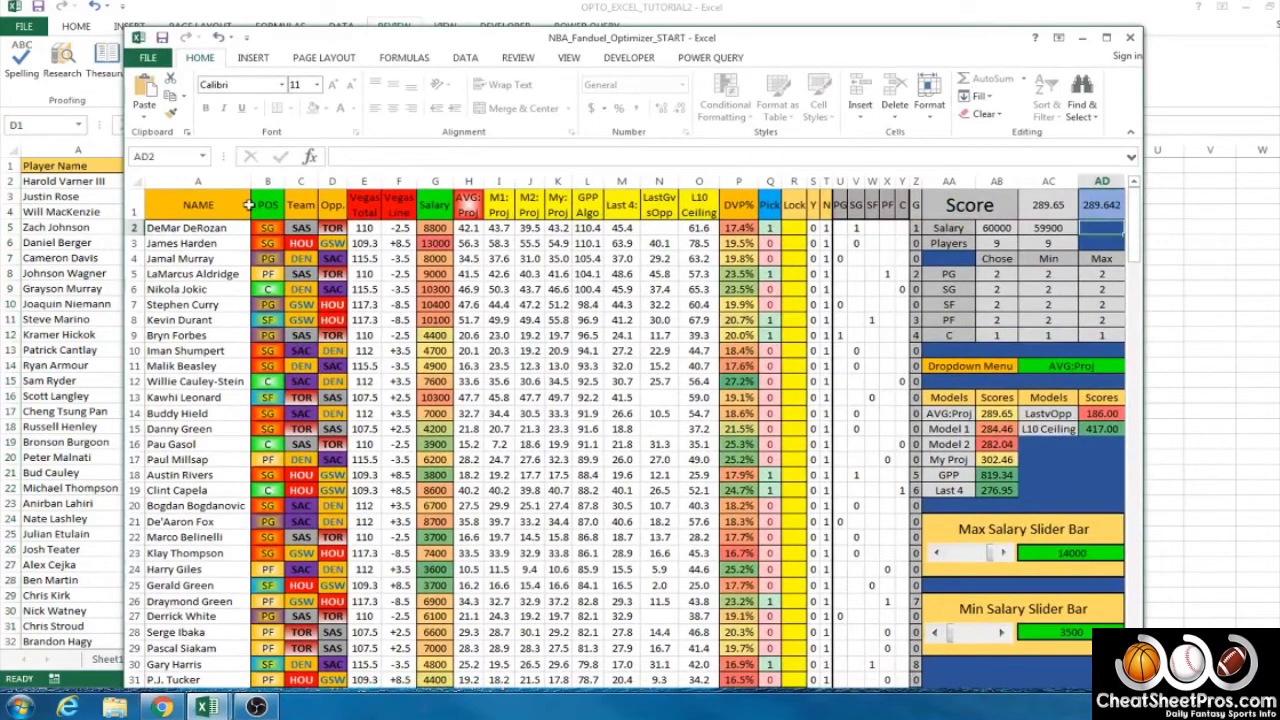
left_click(214, 179)
left_click(271, 179)
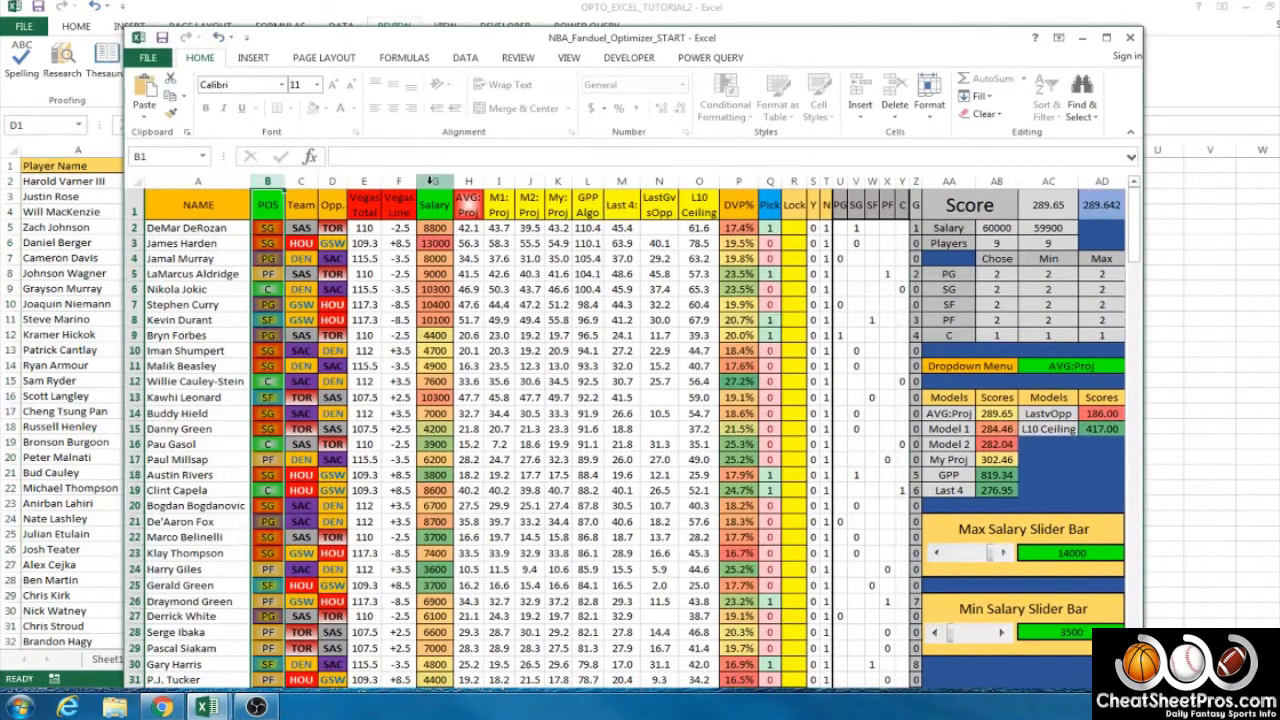
left_click(298, 178)
left_click(336, 179)
left_click(364, 179)
left_click(400, 179)
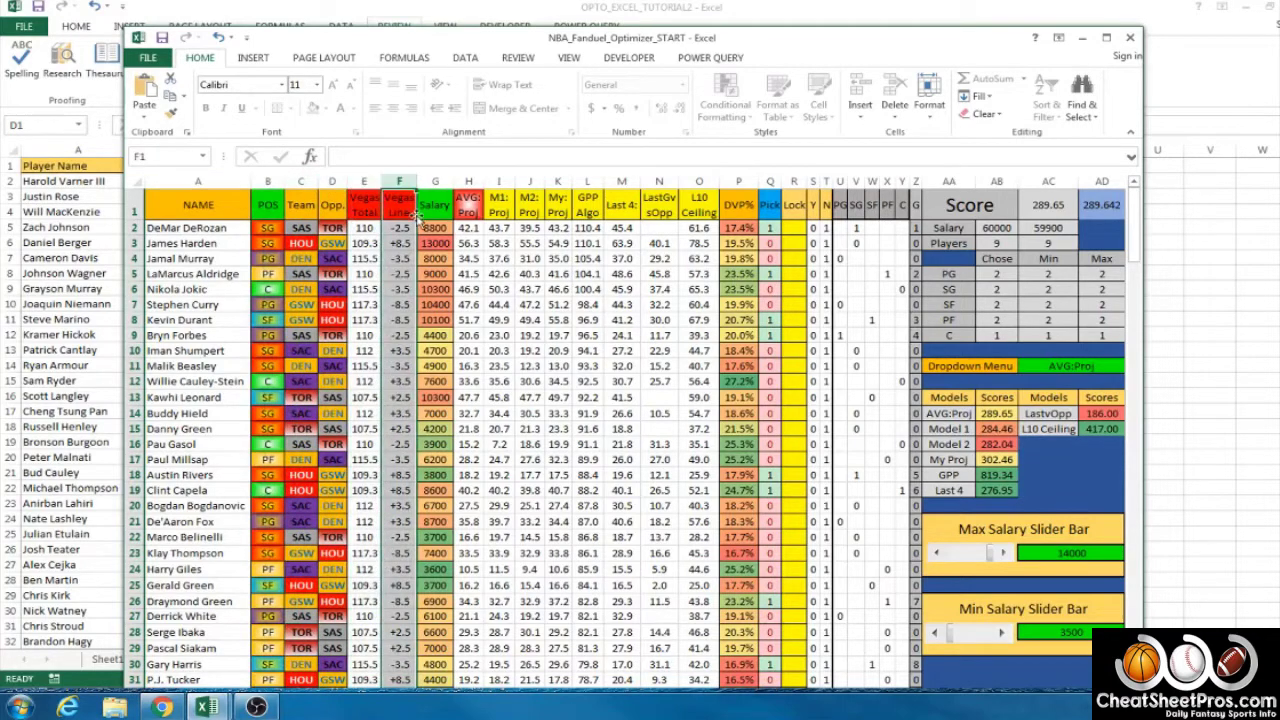
Review the NBA workbook's projection, GPP, Last 4, last-versus-opponent, ceiling and DVP% columns, and return to OPTO_EXCEL_TUTORIAL2.
left_click(468, 179)
left_click(498, 179)
left_click(529, 179)
left_click(557, 179)
left_click(588, 179)
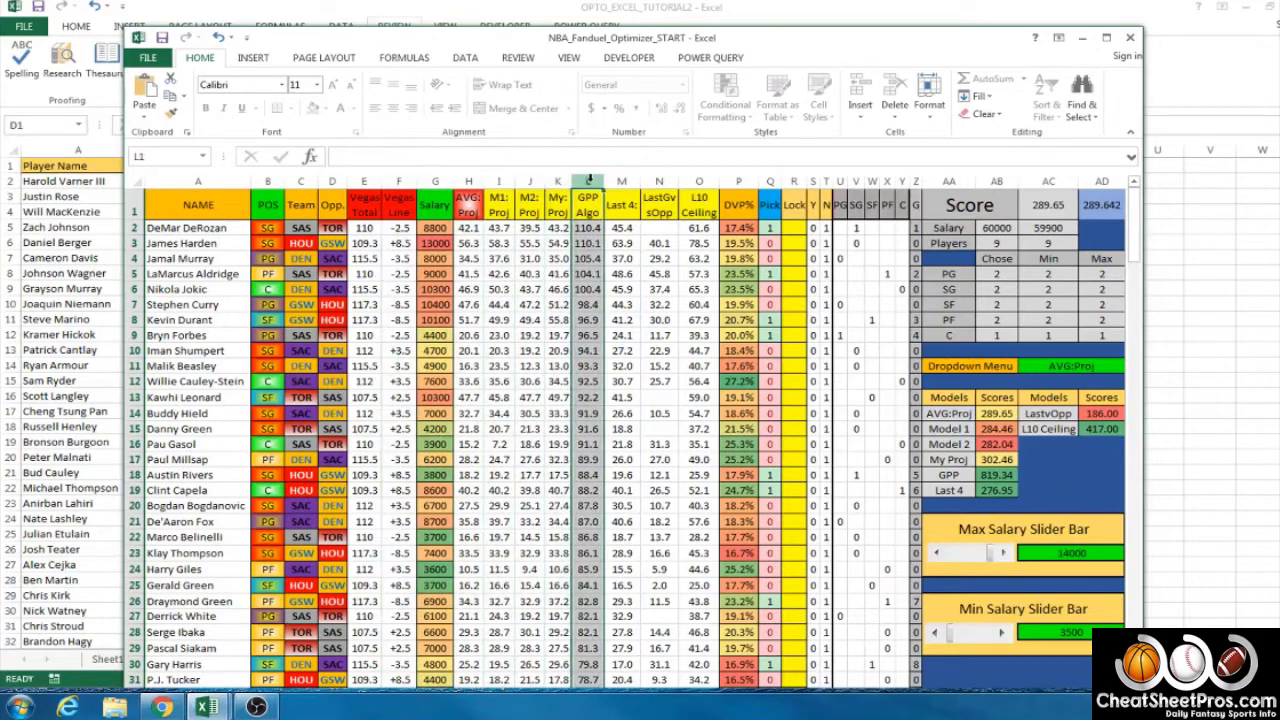
left_click(621, 179)
left_click(659, 180)
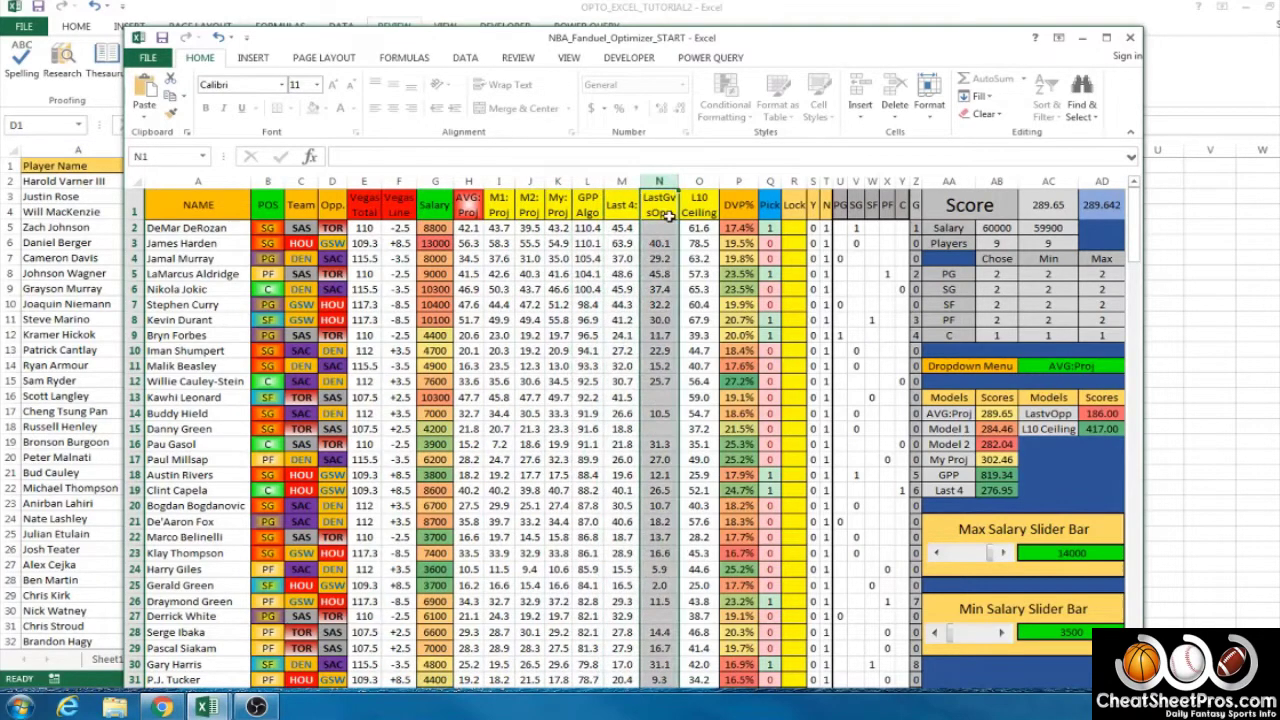
left_click(699, 180)
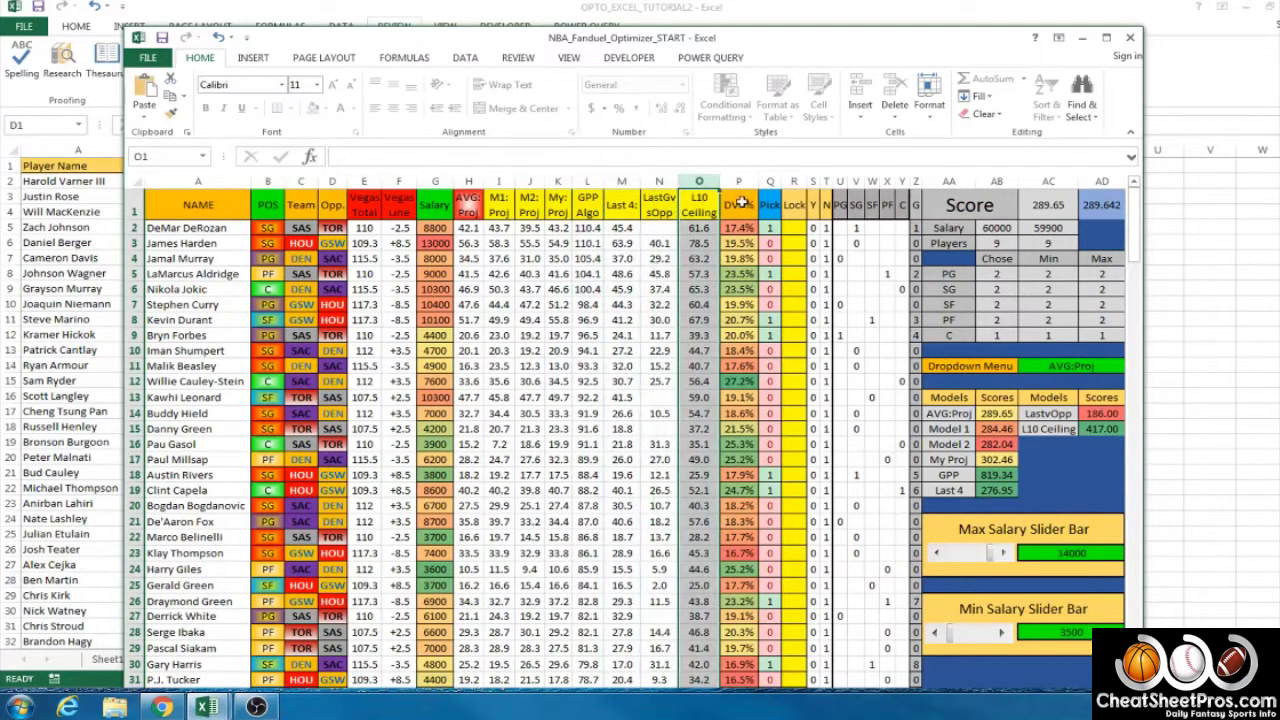
left_click(739, 181)
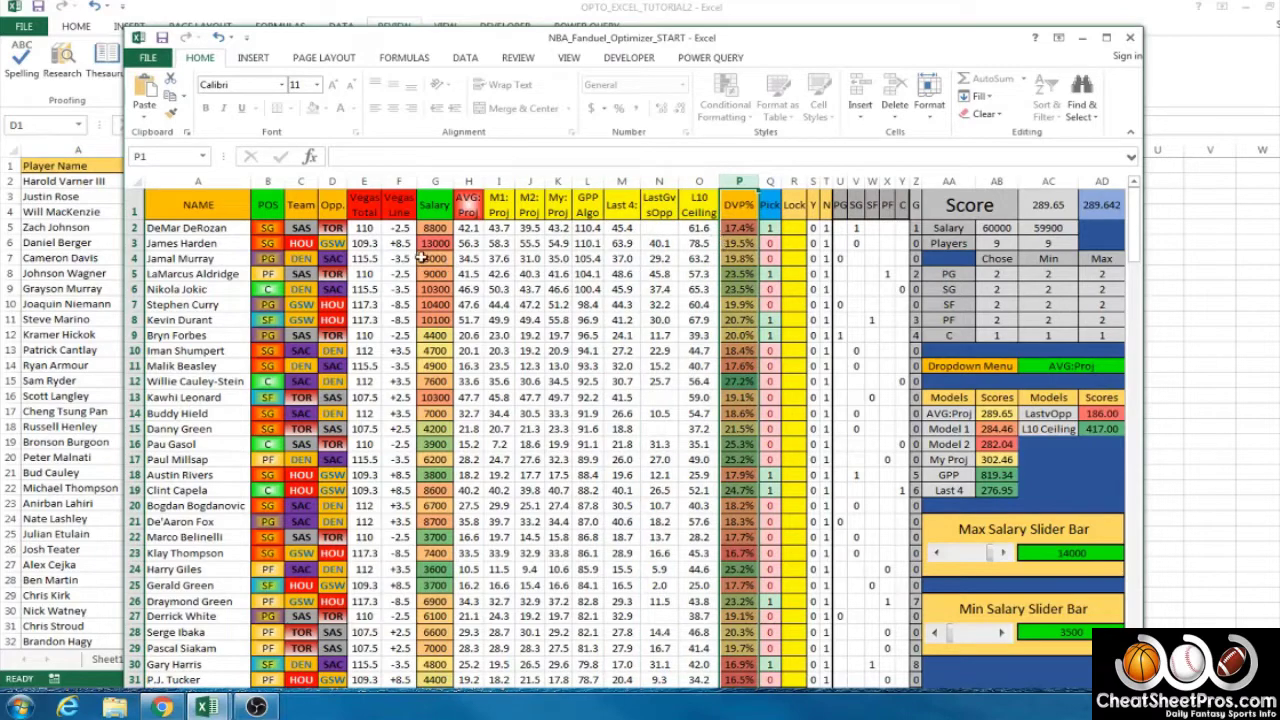
left_click_drag(756, 38, 735, 16)
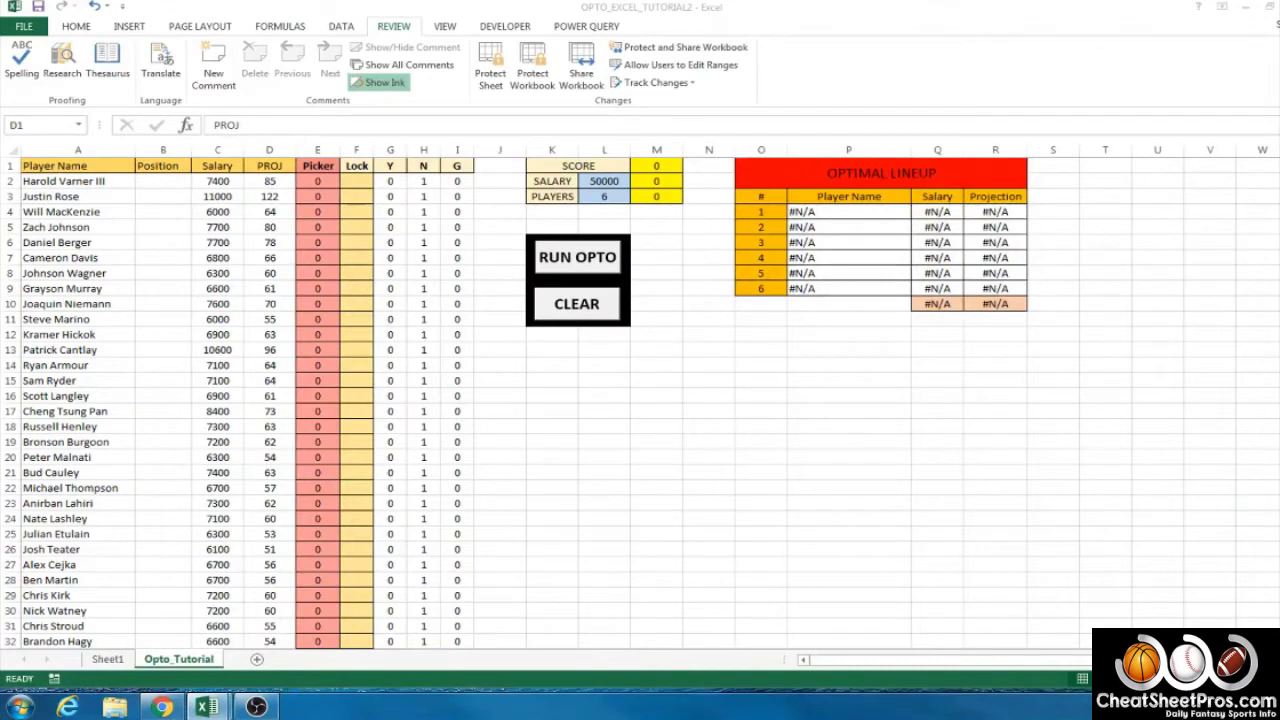
Fill the Position heading cell with red and center the contents of column B.
left_click(163, 165)
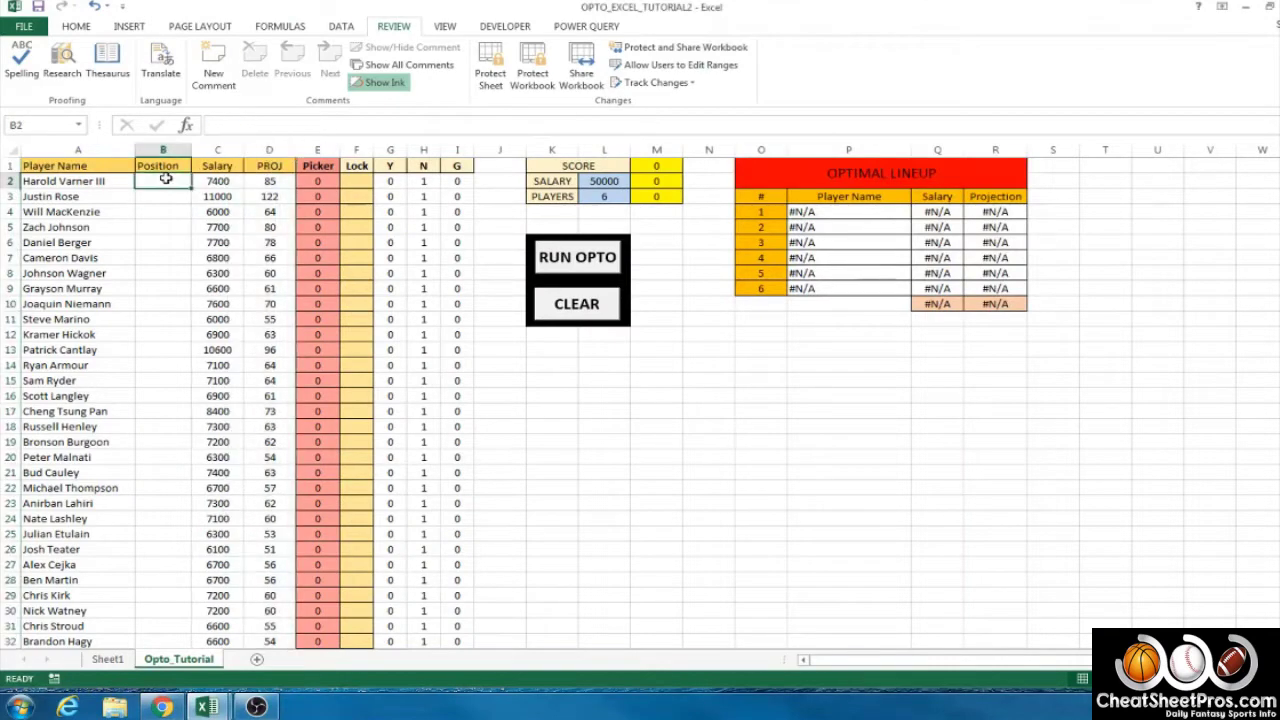
left_click(76, 26)
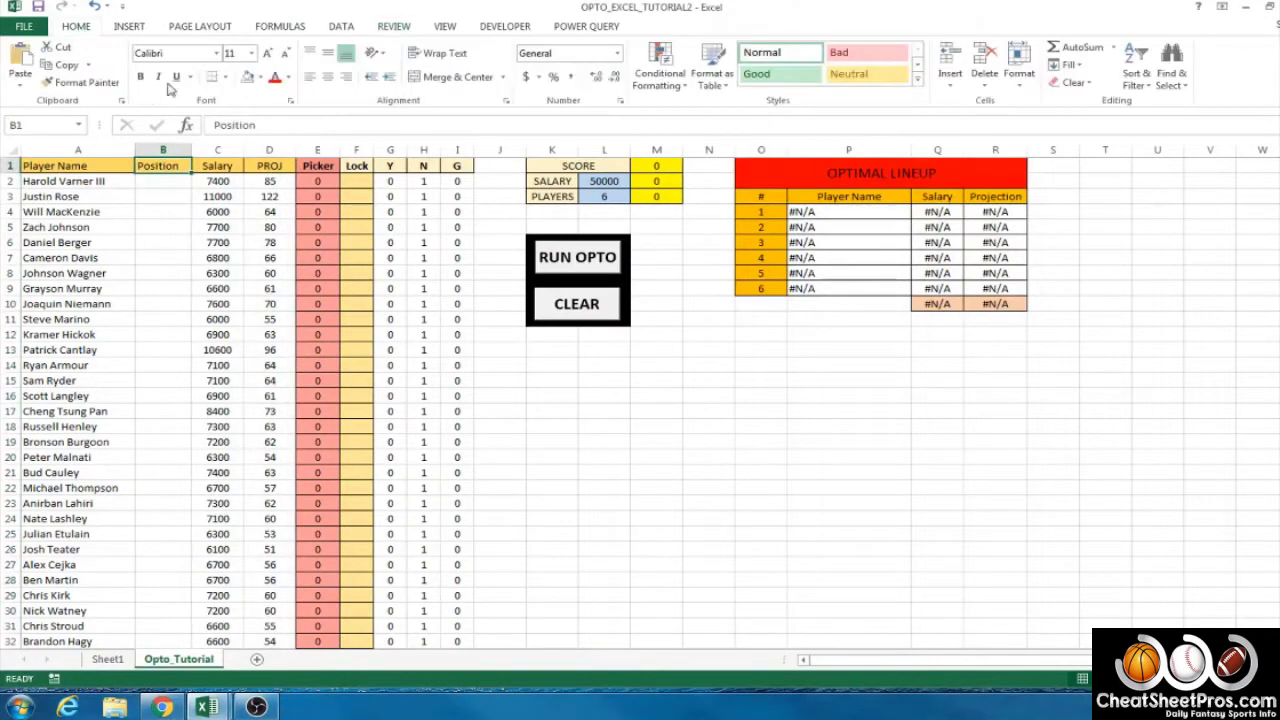
left_click(260, 77)
left_click(261, 197)
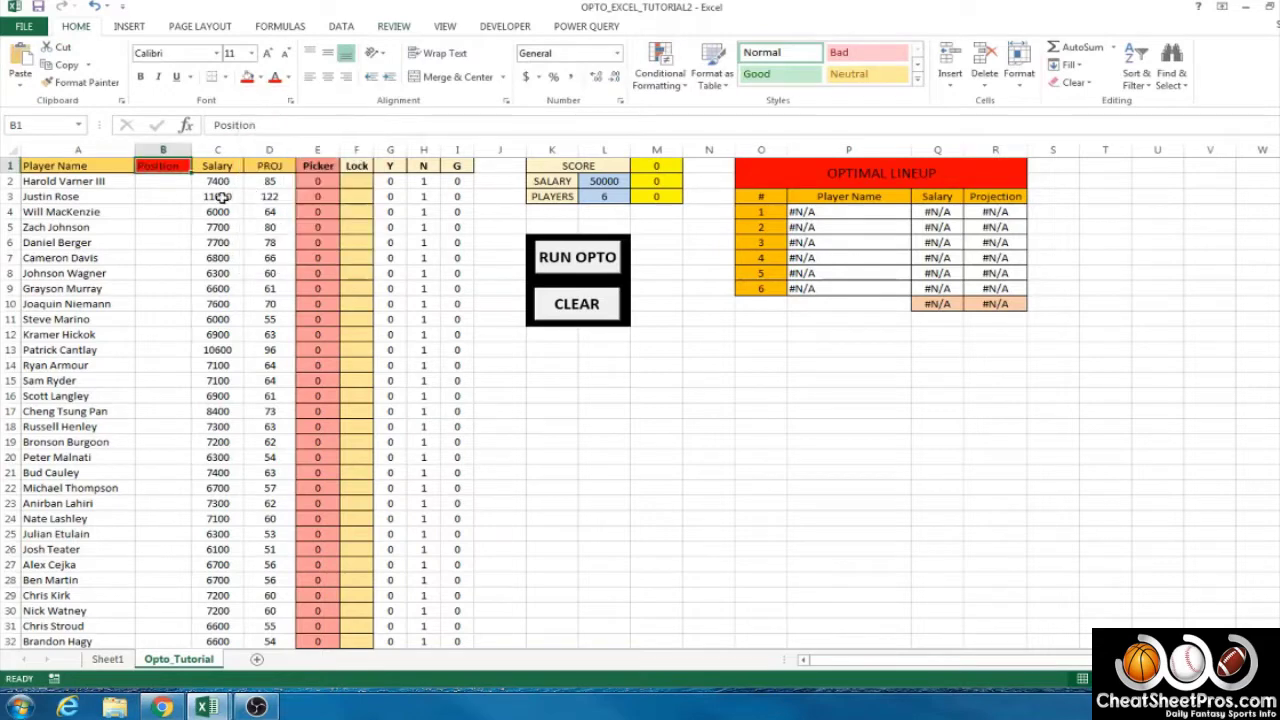
left_click(161, 146)
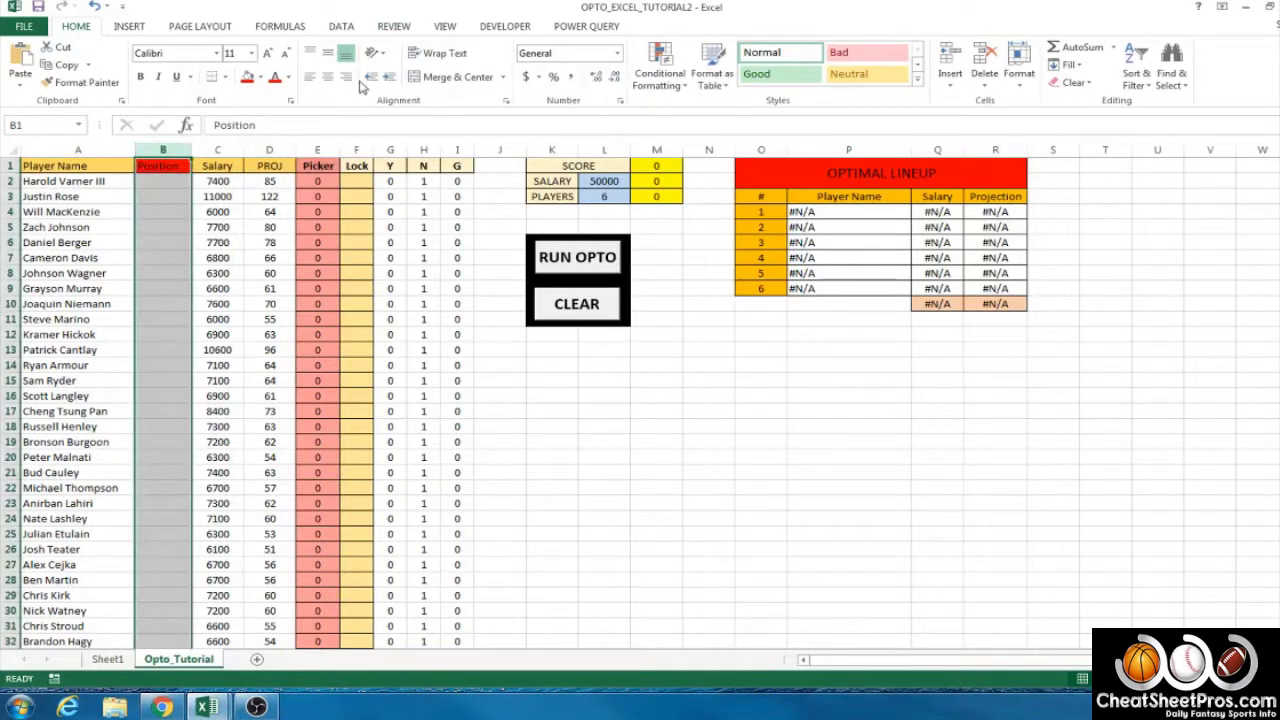
left_click(578, 396)
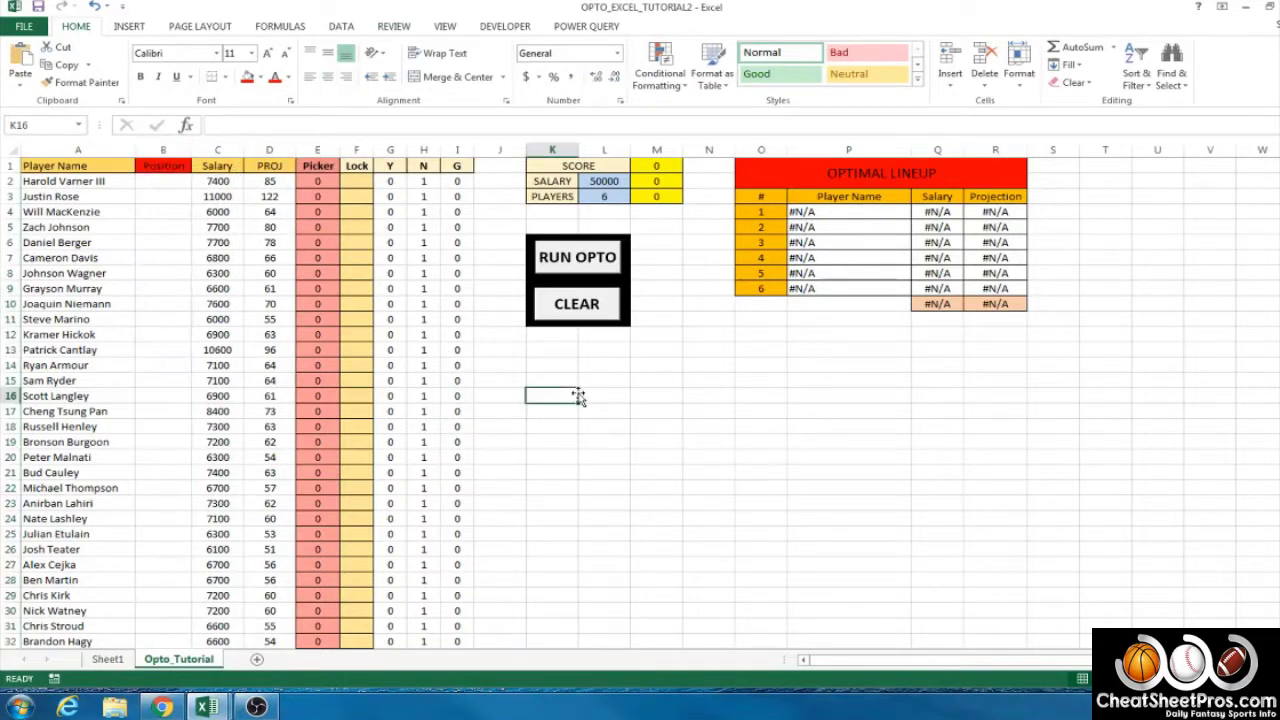
Move the CLEAR button down from its black box to about rows 21–22 in columns K and L.
left_click(520, 244)
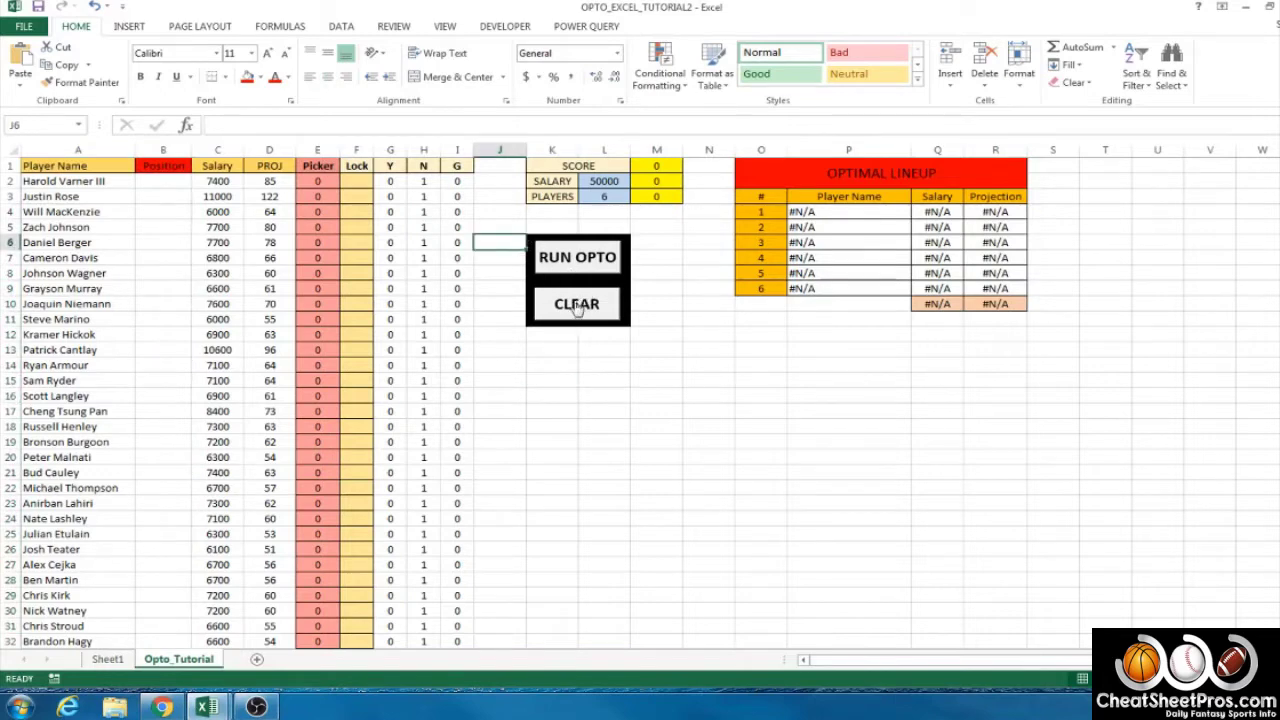
right_click(580, 306)
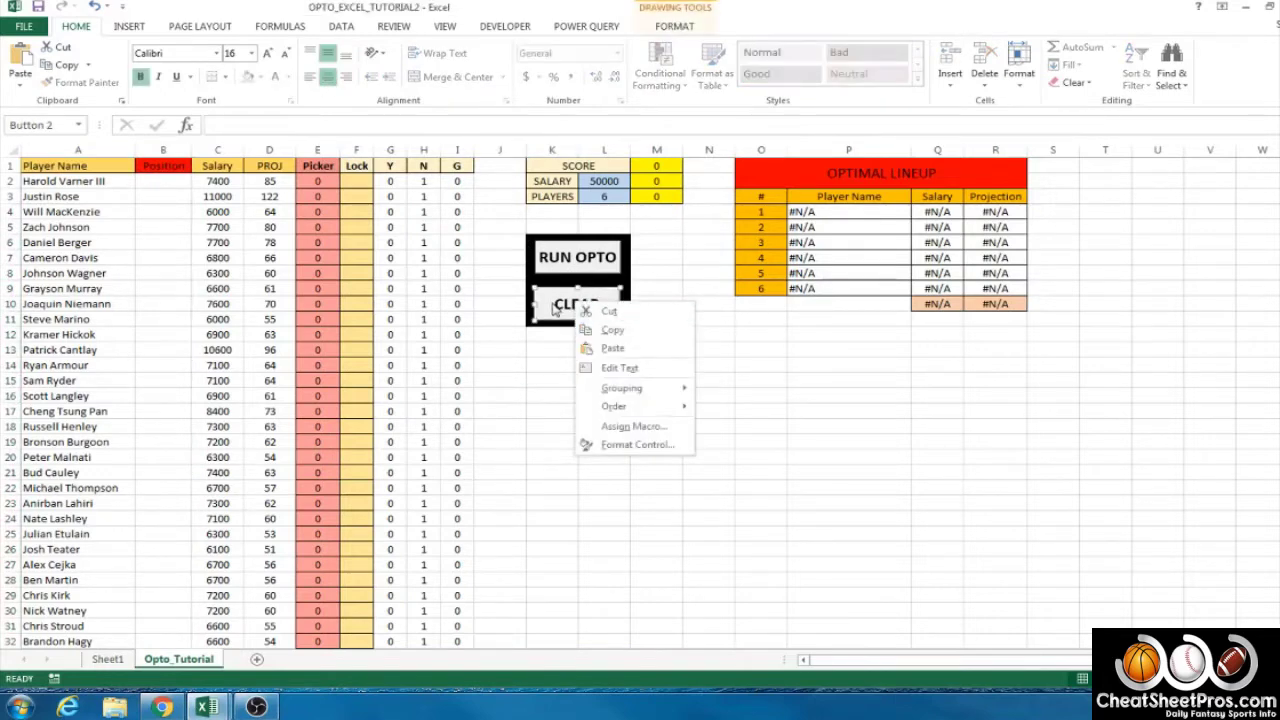
key("Escape")
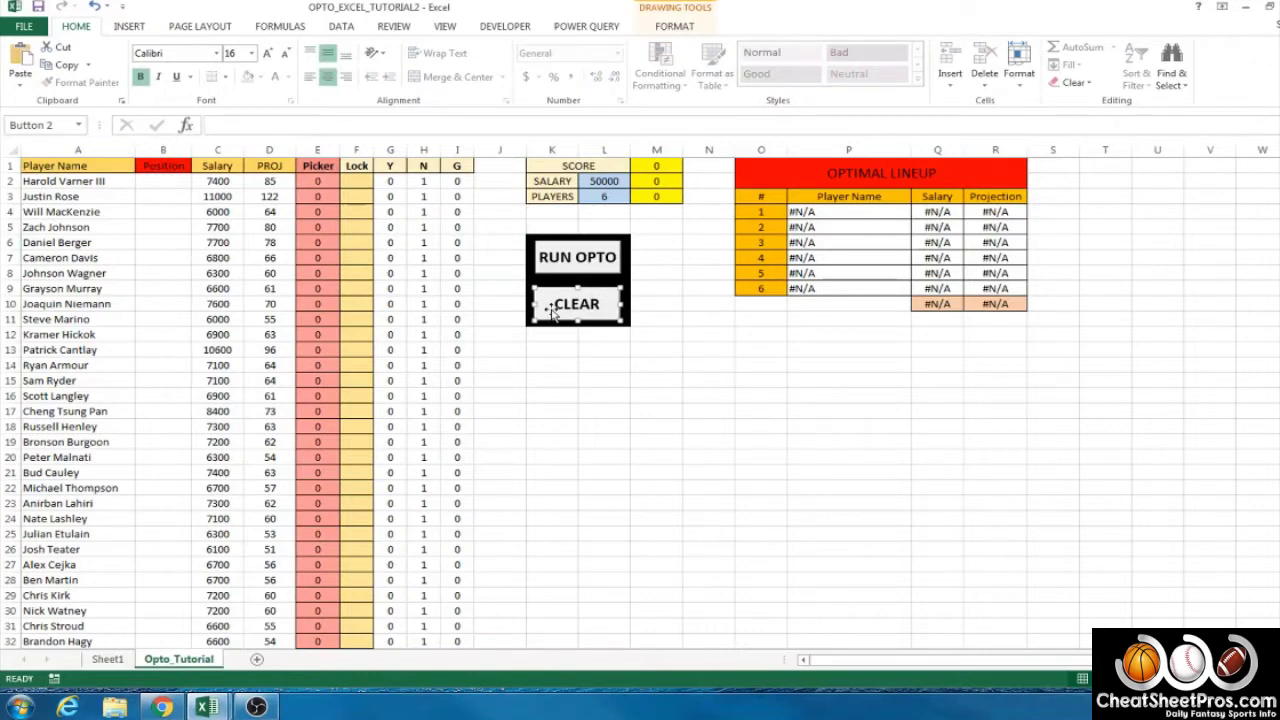
left_click_drag(551, 308, 549, 391)
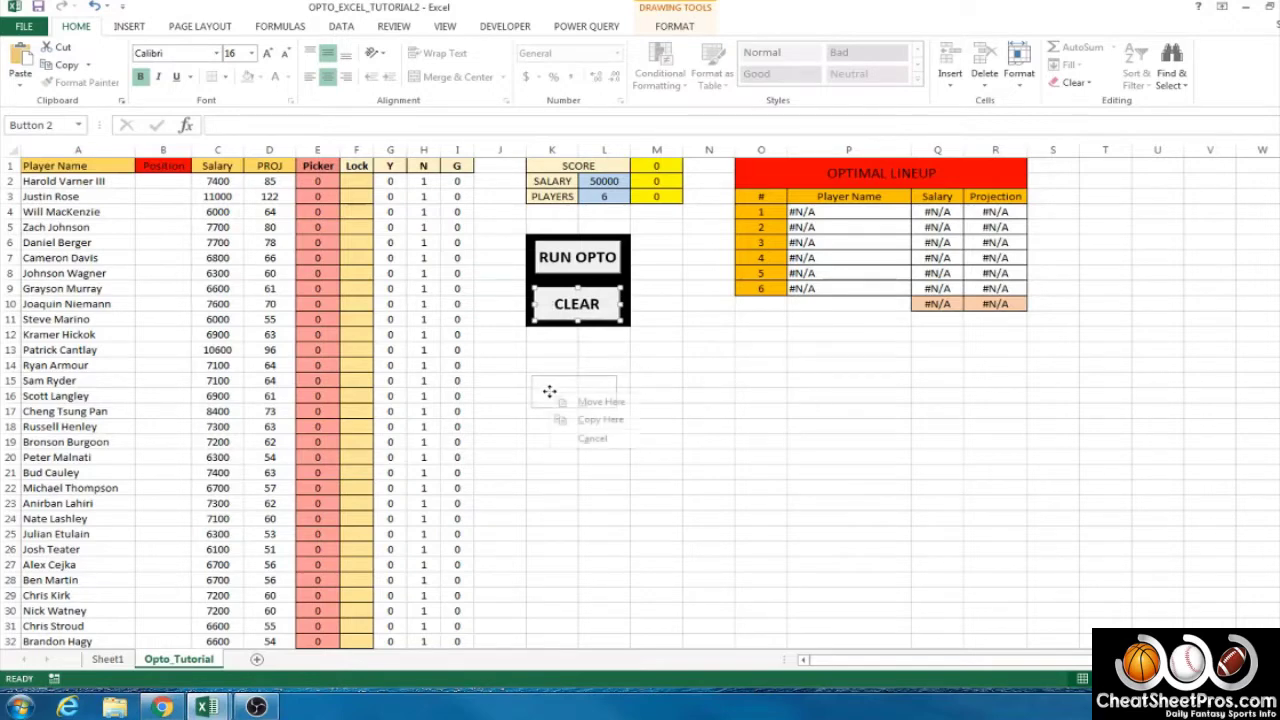
left_click(560, 400)
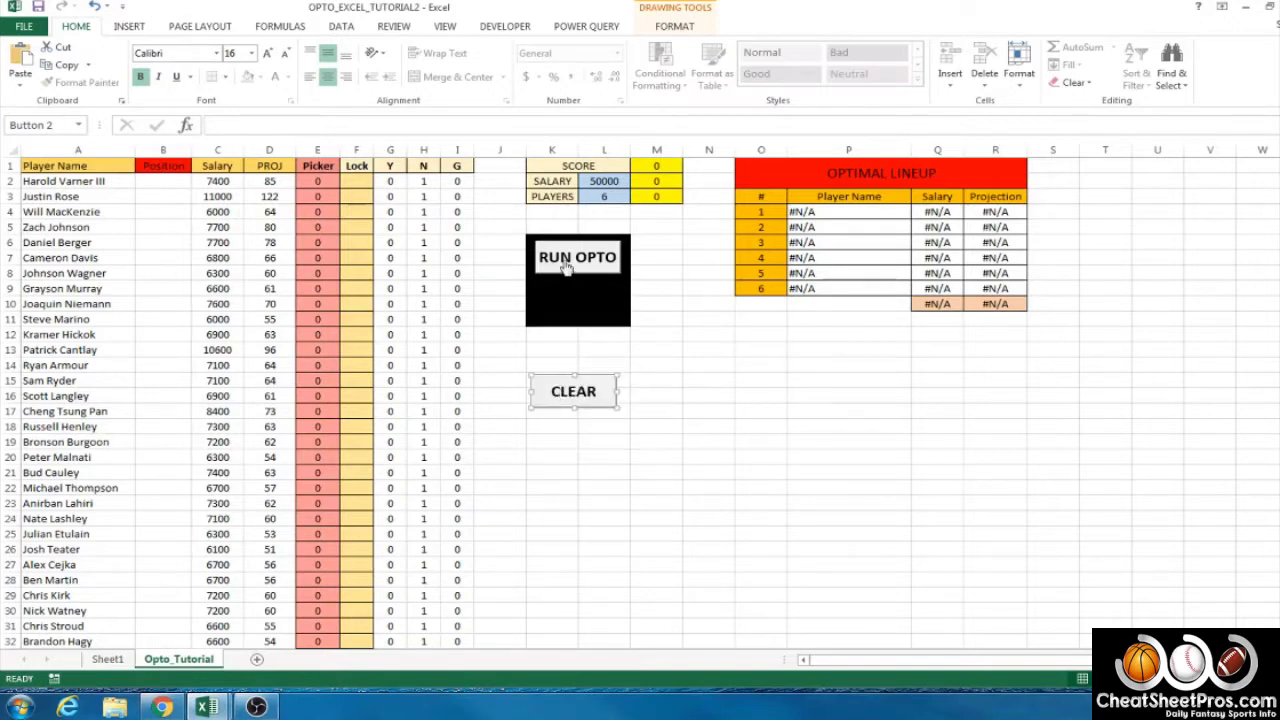
right_click(549, 396)
left_click(544, 400)
left_click_drag(544, 399, 543, 485)
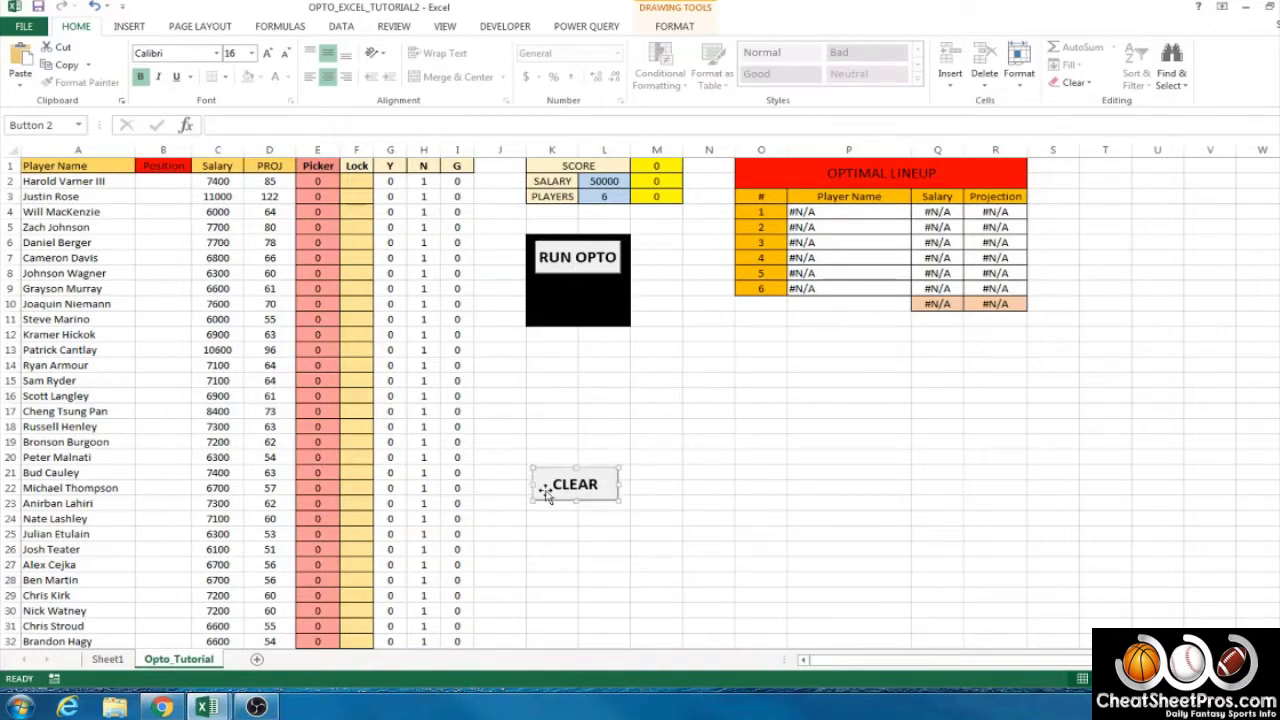
Move the RUN OPTO button down to about rows 19–20, directly above the CLEAR button.
right_click(549, 268)
left_click(550, 258)
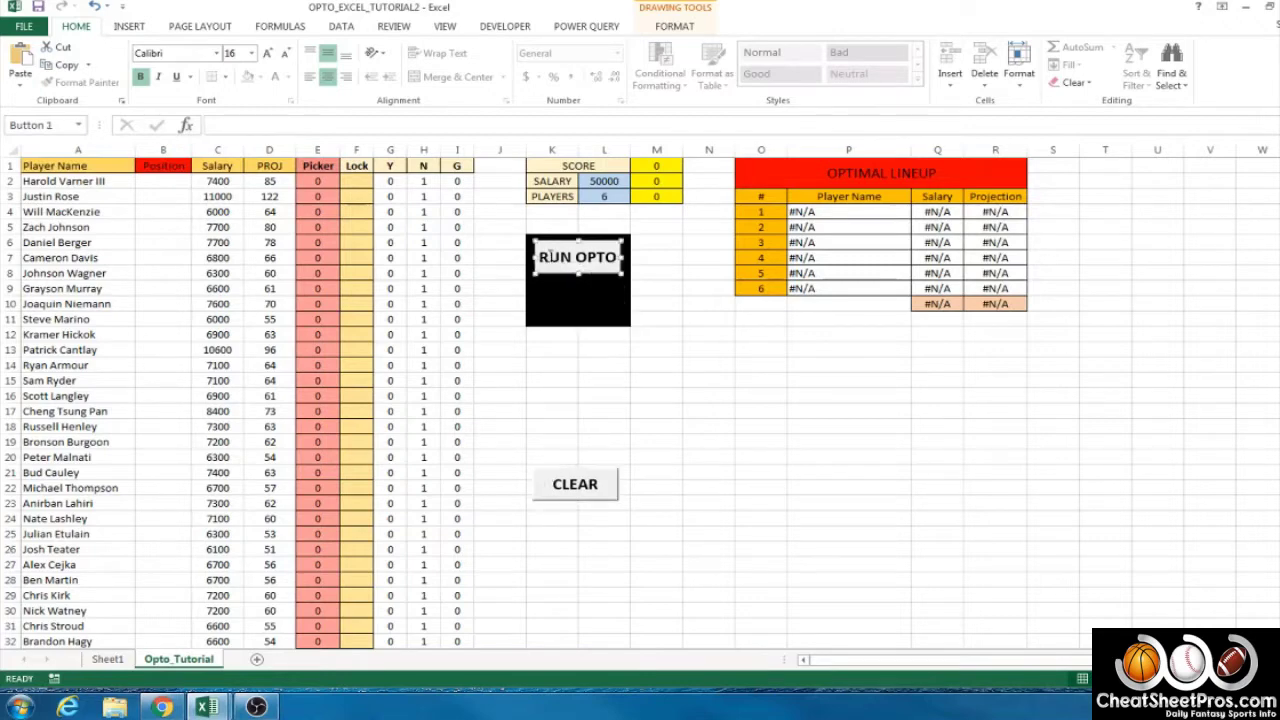
left_click_drag(549, 277, 550, 446)
key("Escape")
left_click(550, 446)
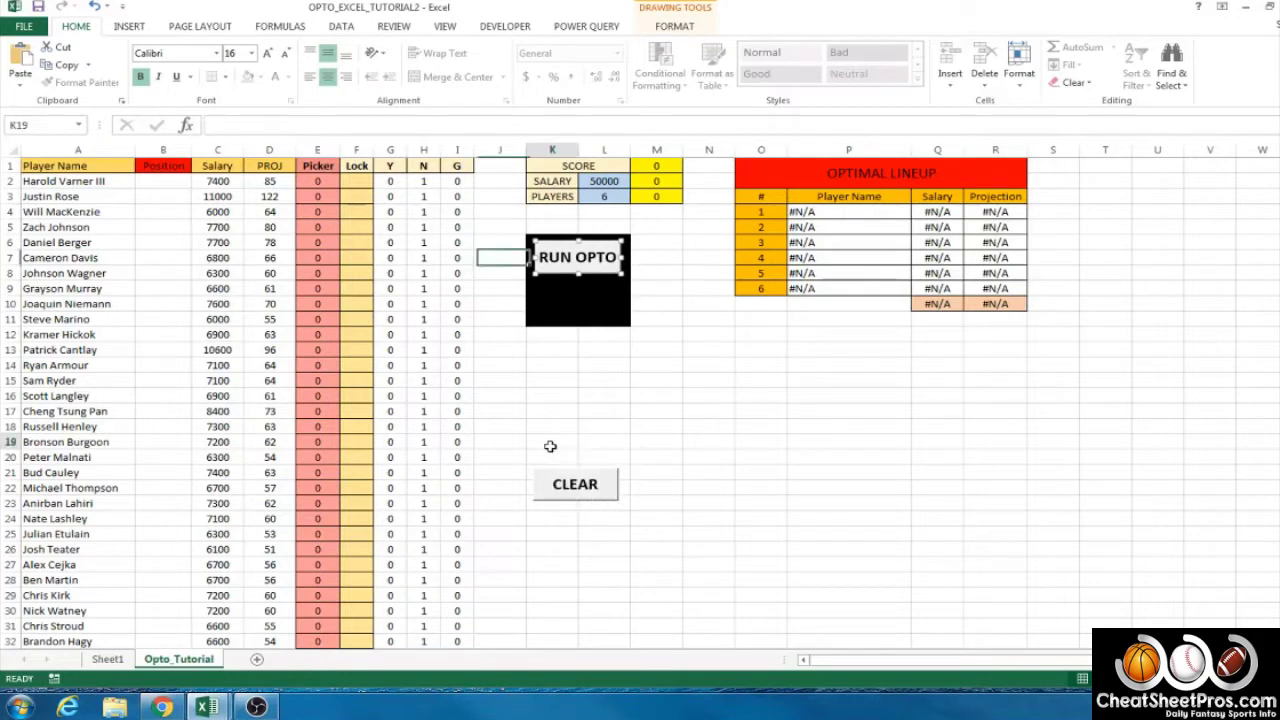
right_click(546, 256)
left_click(548, 258)
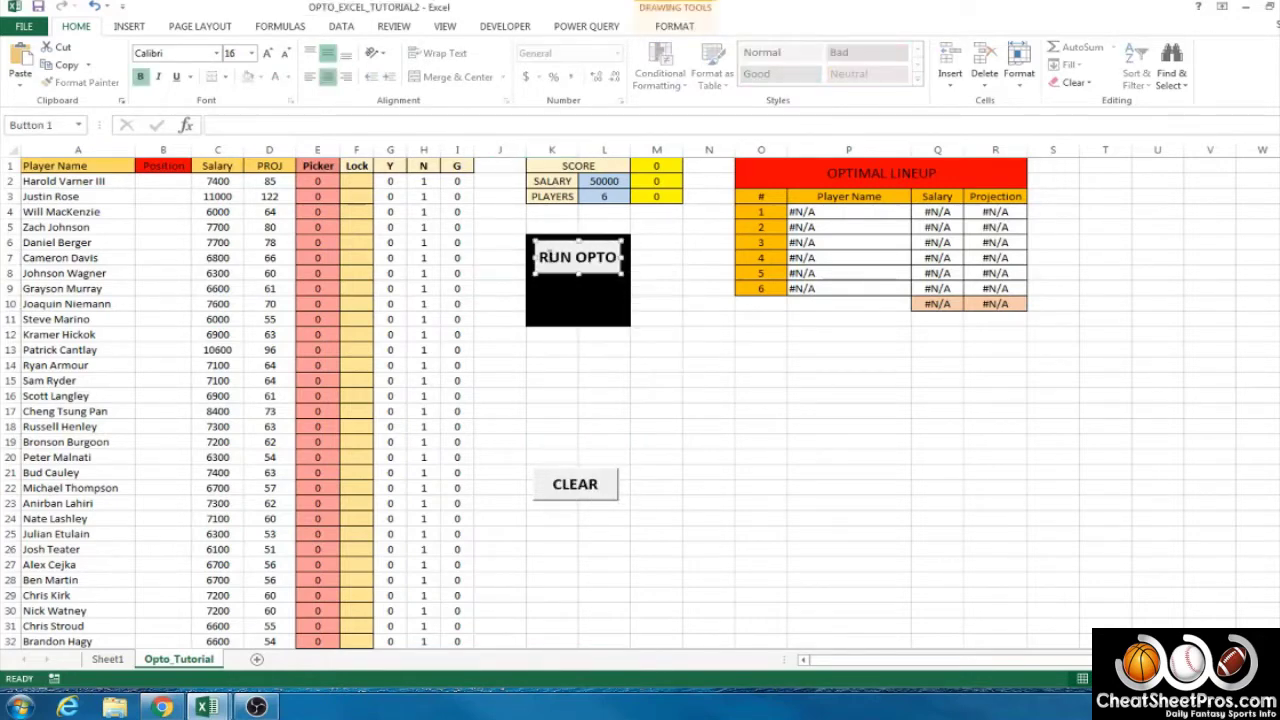
left_click_drag(554, 275, 556, 459)
left_click(580, 354)
Remove the black fill from K6:L11 and fill K18:L23 behind the two buttons with black.
left_click_drag(548, 254, 600, 320)
left_click(262, 80)
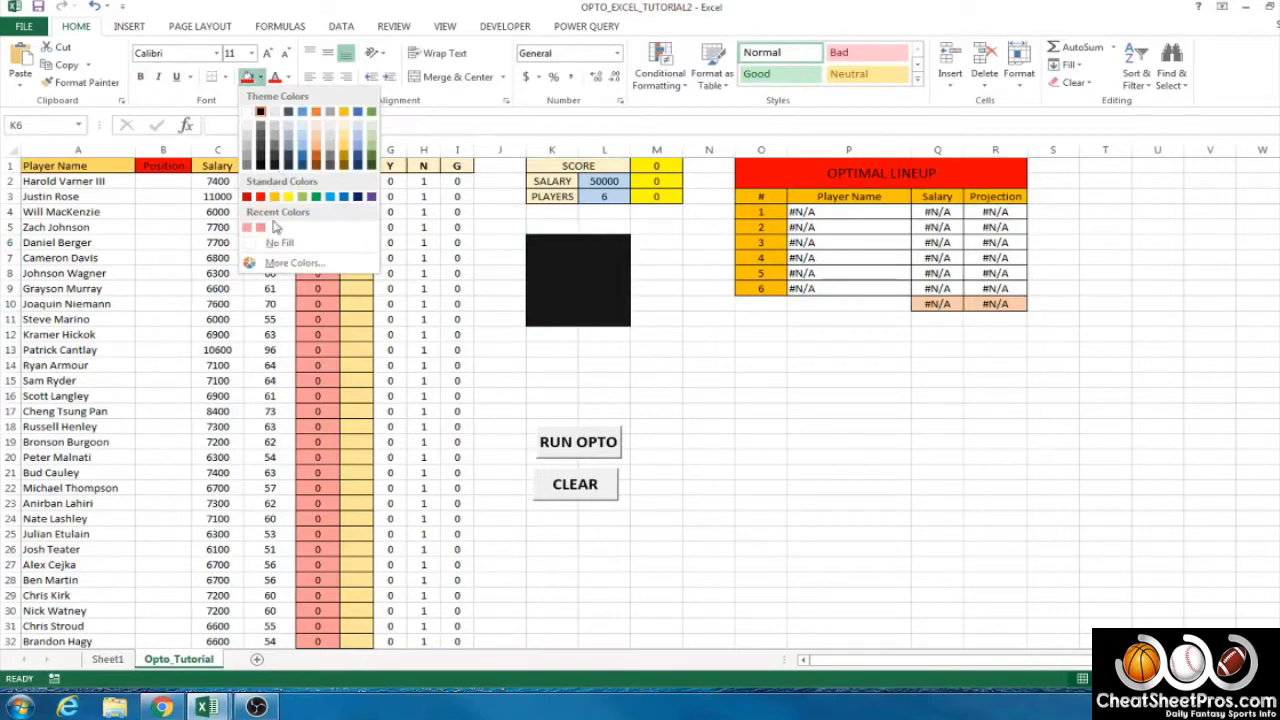
left_click(280, 243)
left_click_drag(538, 422, 628, 508)
left_click(260, 78)
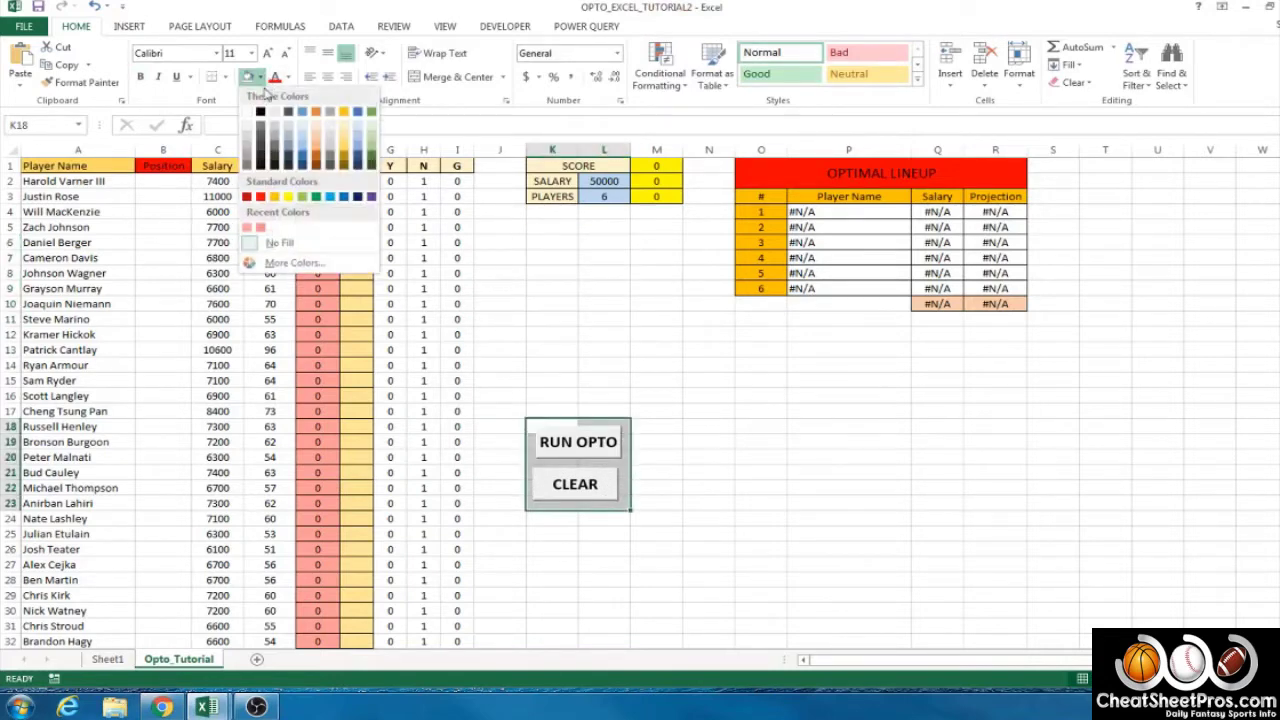
left_click(262, 112)
left_click(595, 333)
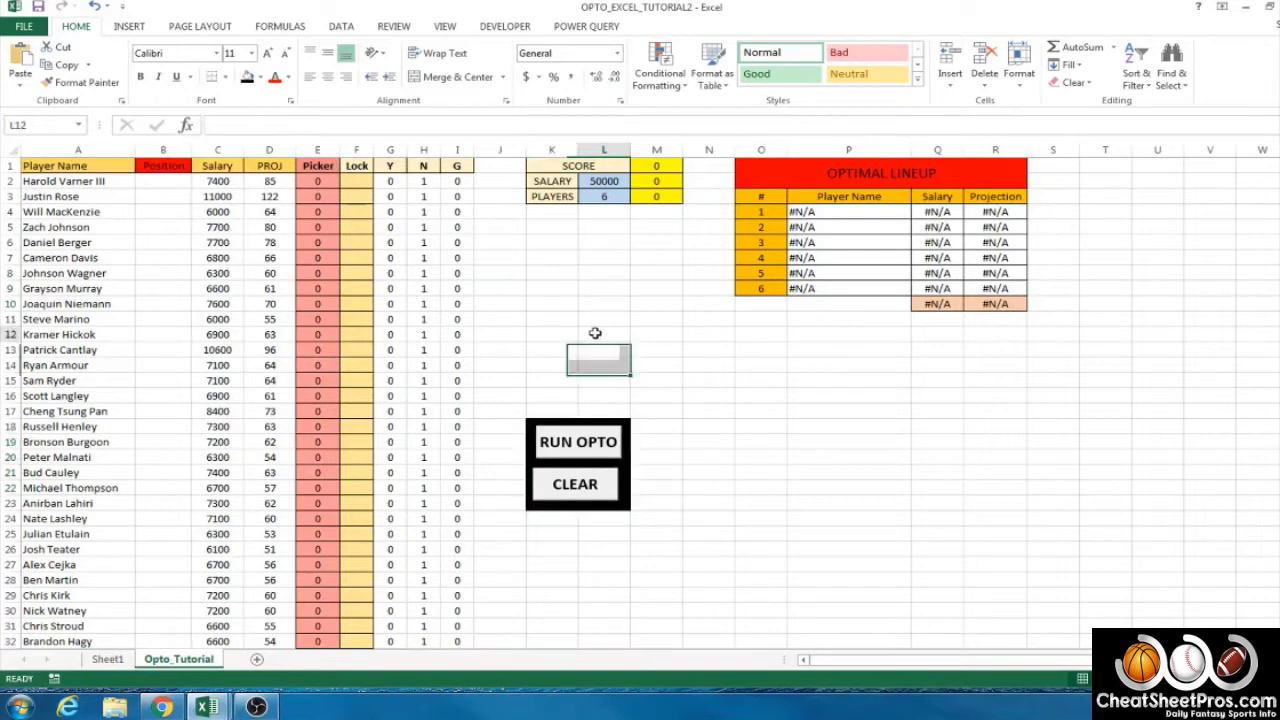
Nudge the RUN OPTO button slightly so it lines up with the CLEAR button inside the black box.
right_click(584, 452)
key("Escape")
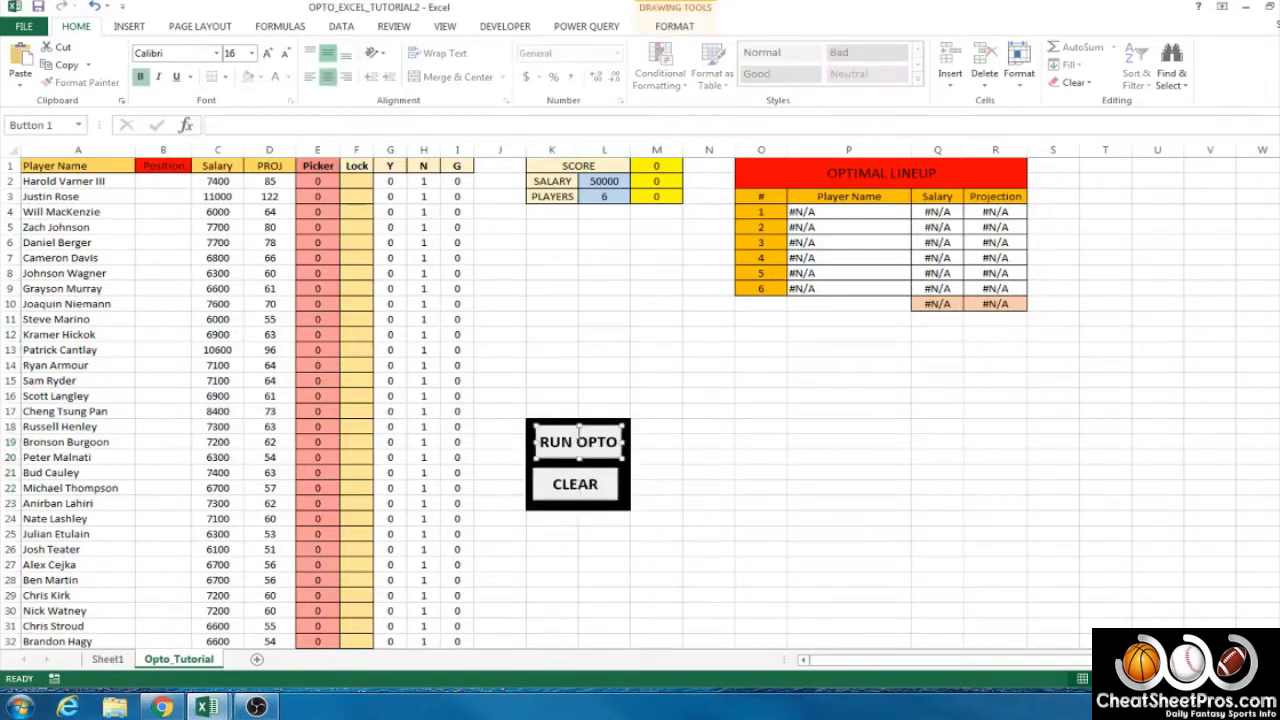
right_click(572, 441)
key("Escape")
right_click(557, 434)
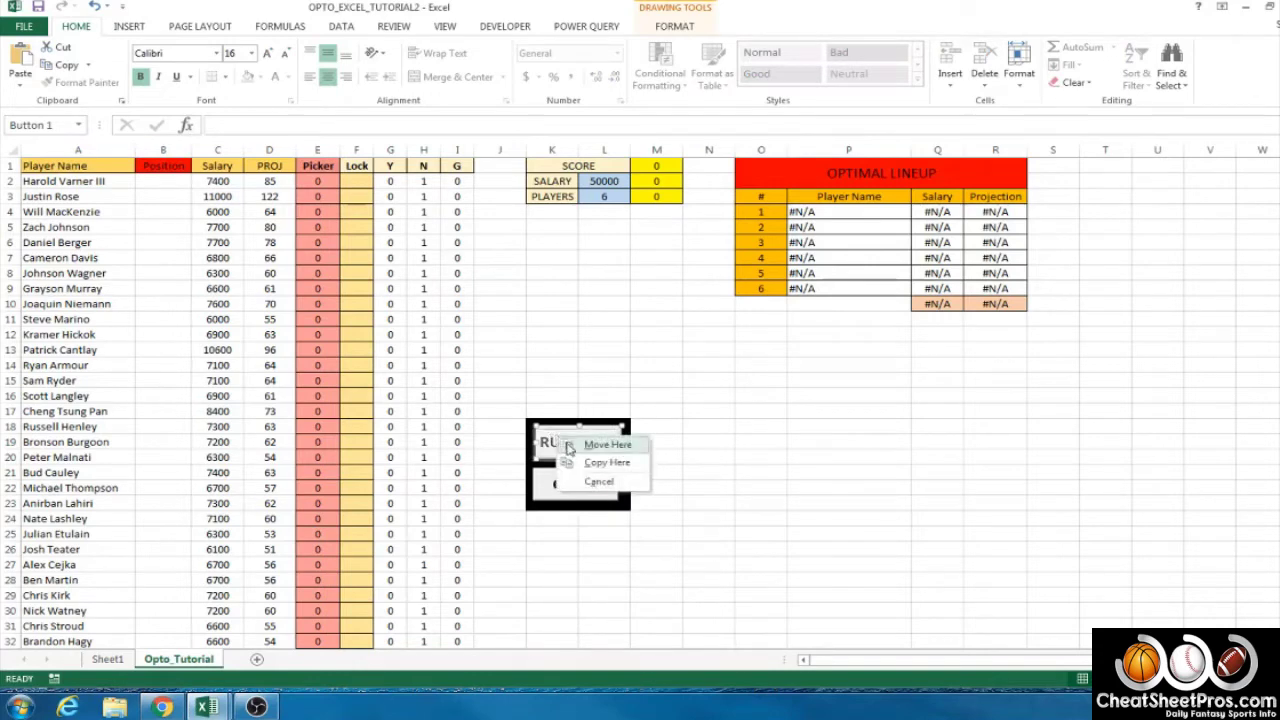
left_click(572, 448)
left_click(574, 367)
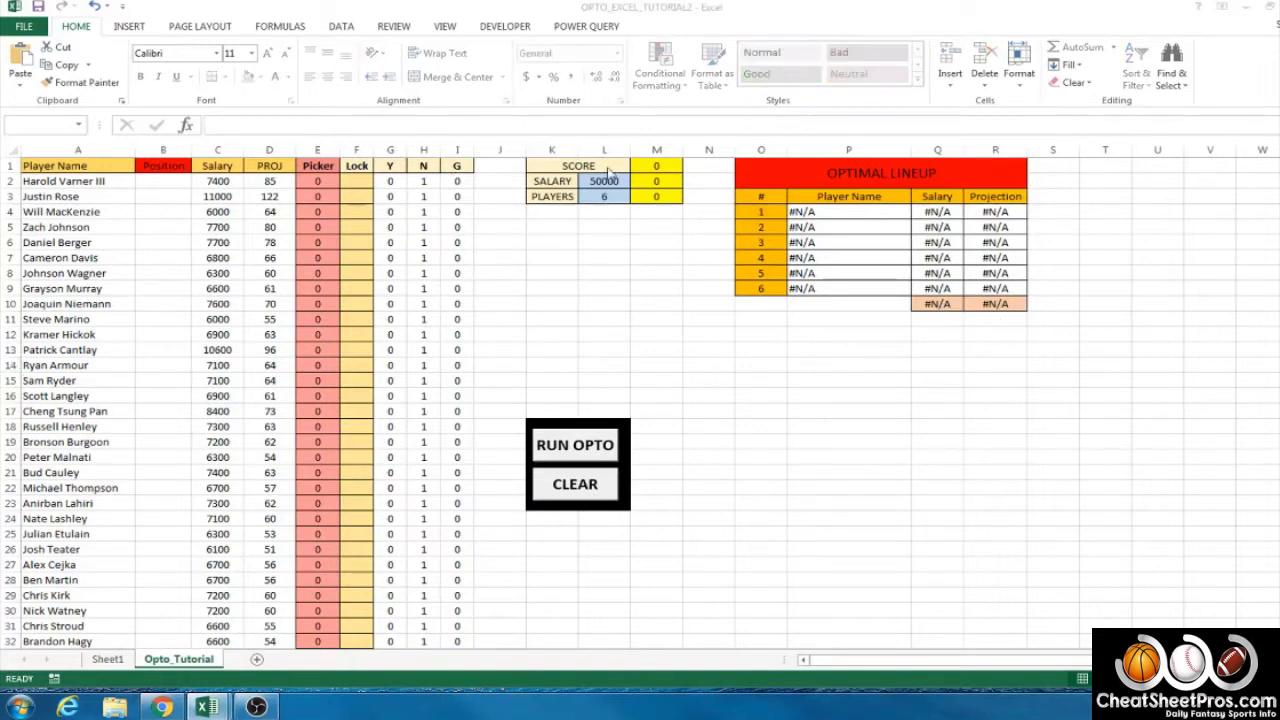
Insert five blank columns between the Lock and Y columns.
left_click(389, 149)
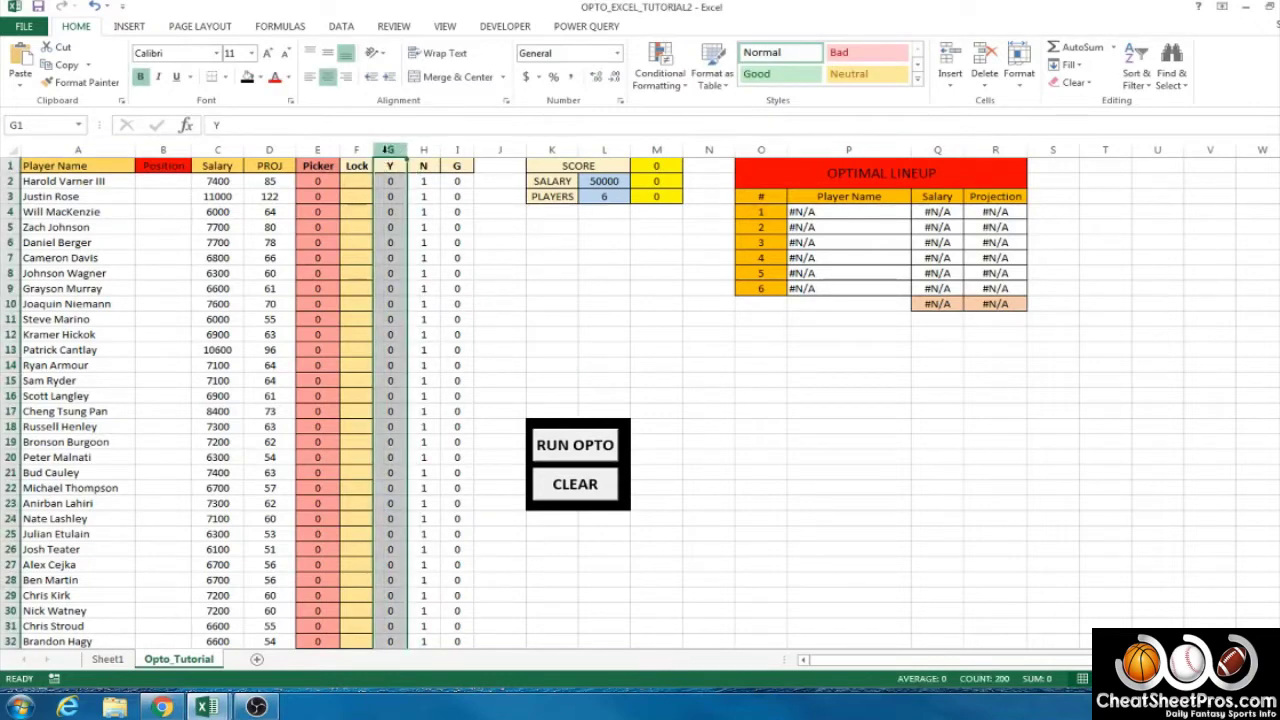
right_click(390, 149)
left_click(425, 254)
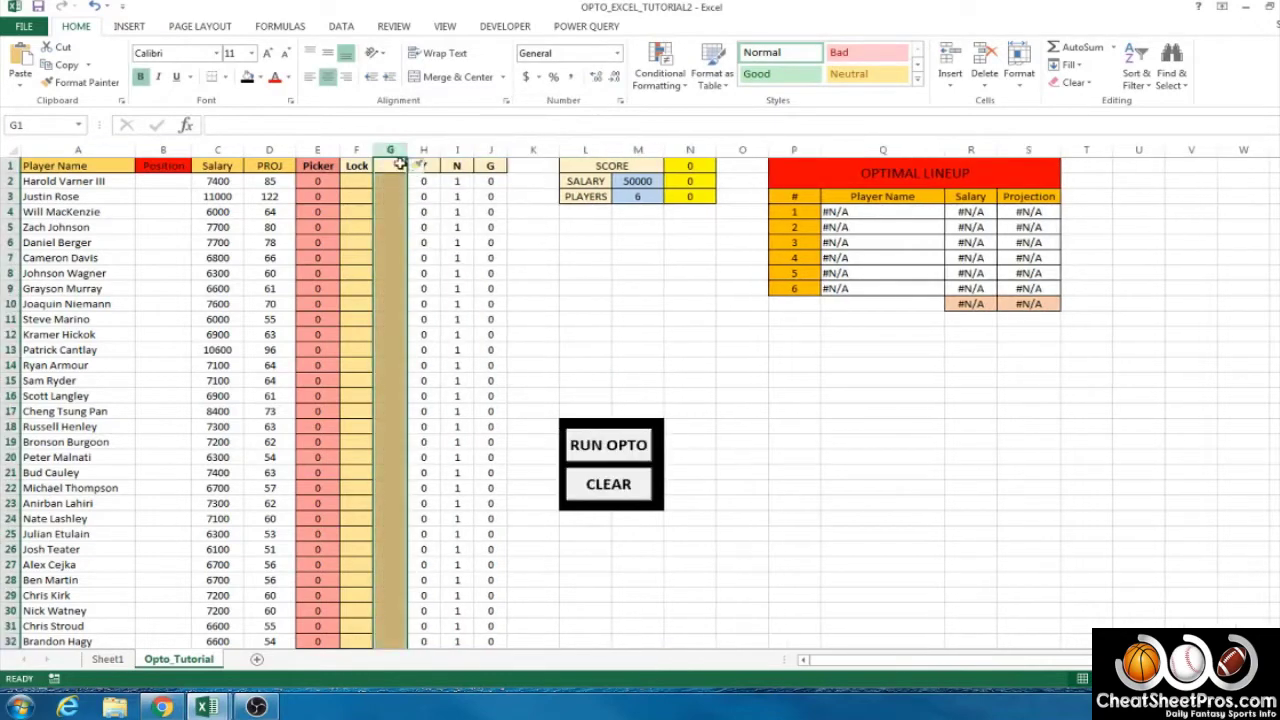
right_click(396, 150)
left_click(428, 257)
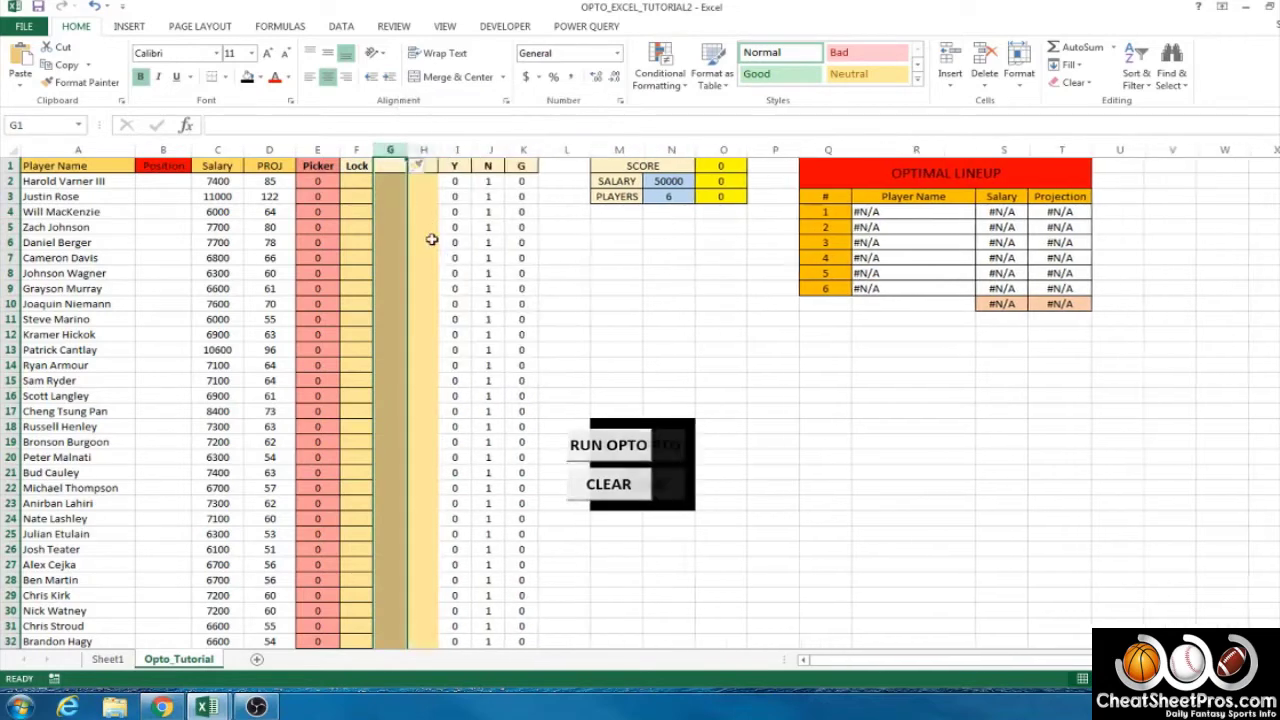
right_click(390, 150)
left_click(426, 257)
right_click(390, 150)
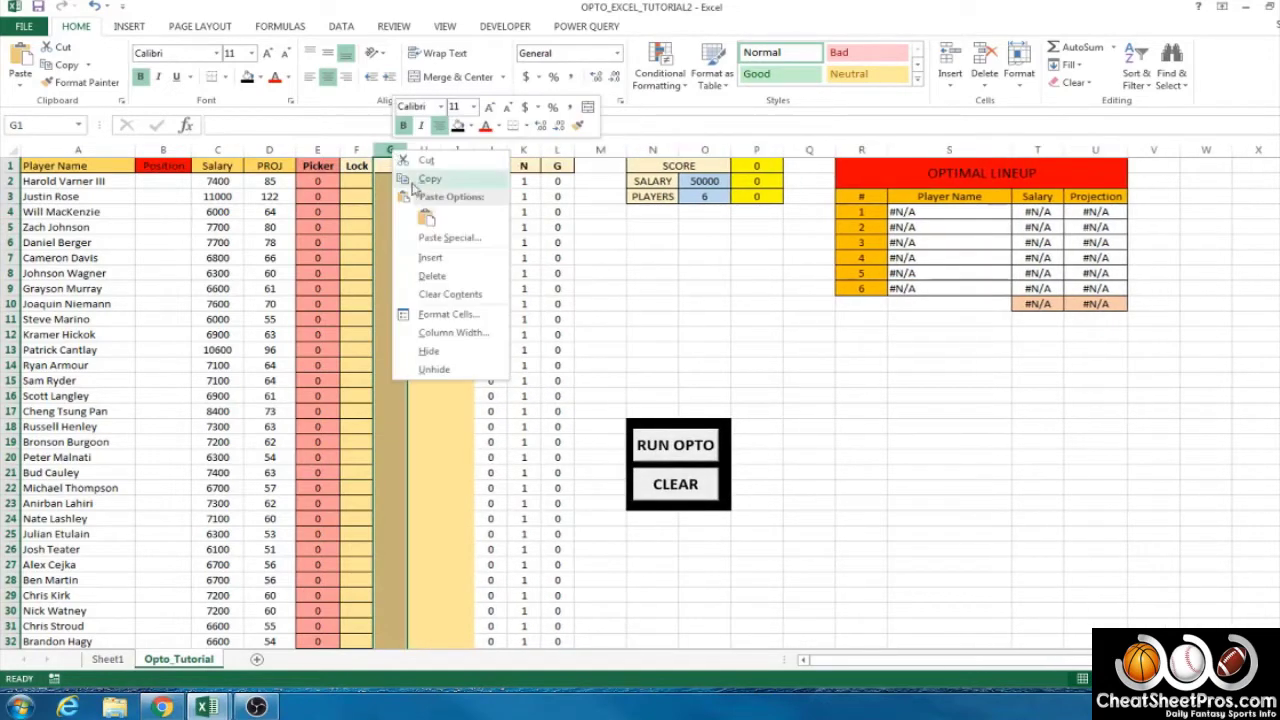
left_click(428, 257)
right_click(390, 150)
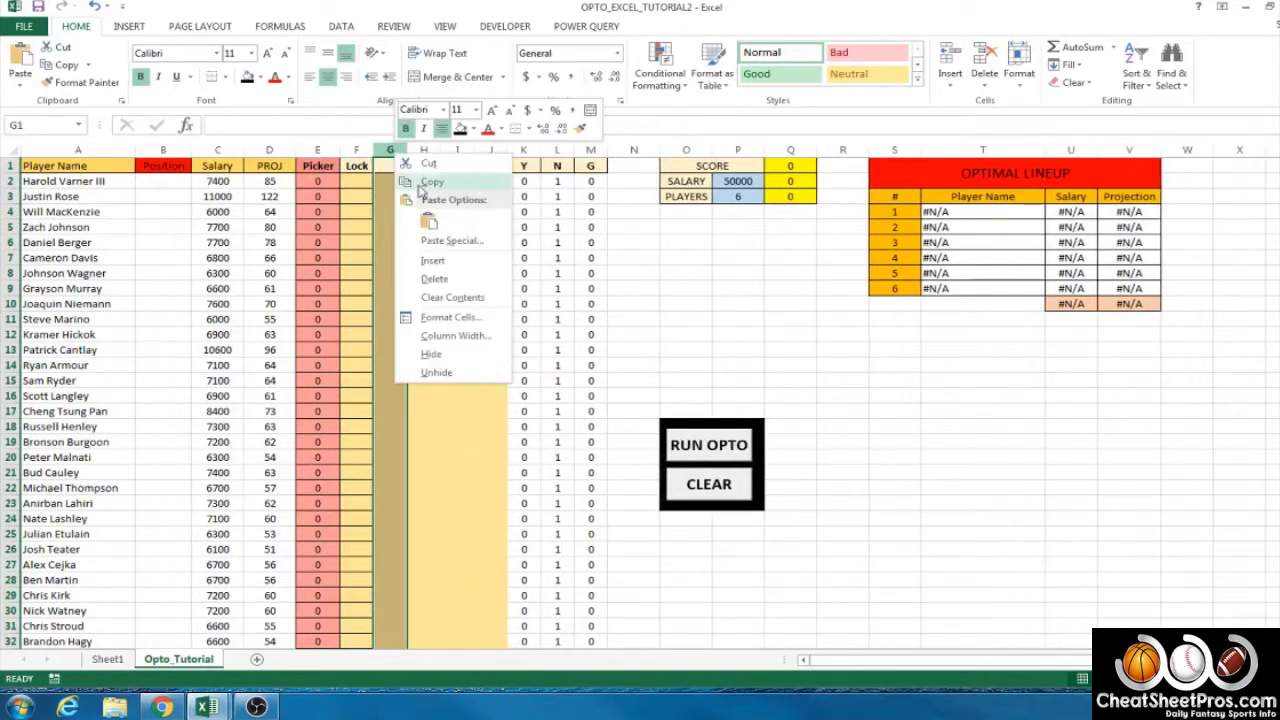
left_click(428, 257)
Enter the position headers PG, SG, SF, PF and C in cells G1 to K1.
left_click(395, 165)
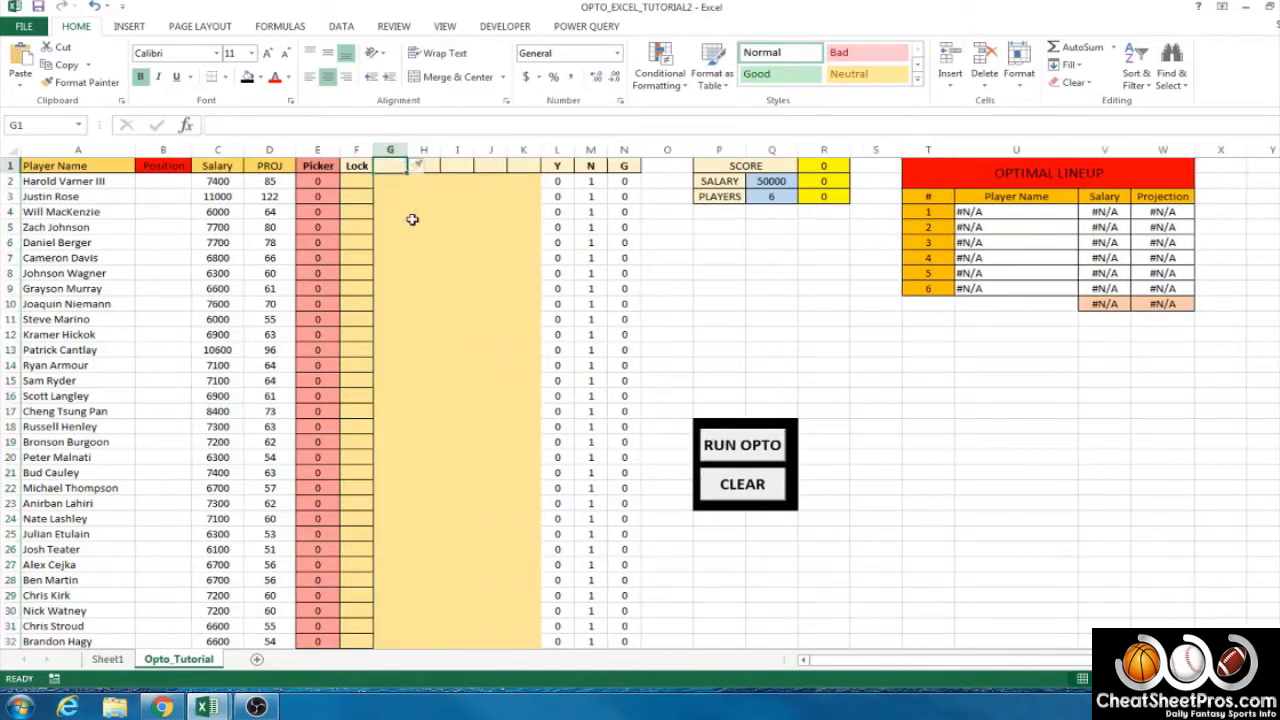
type("a")
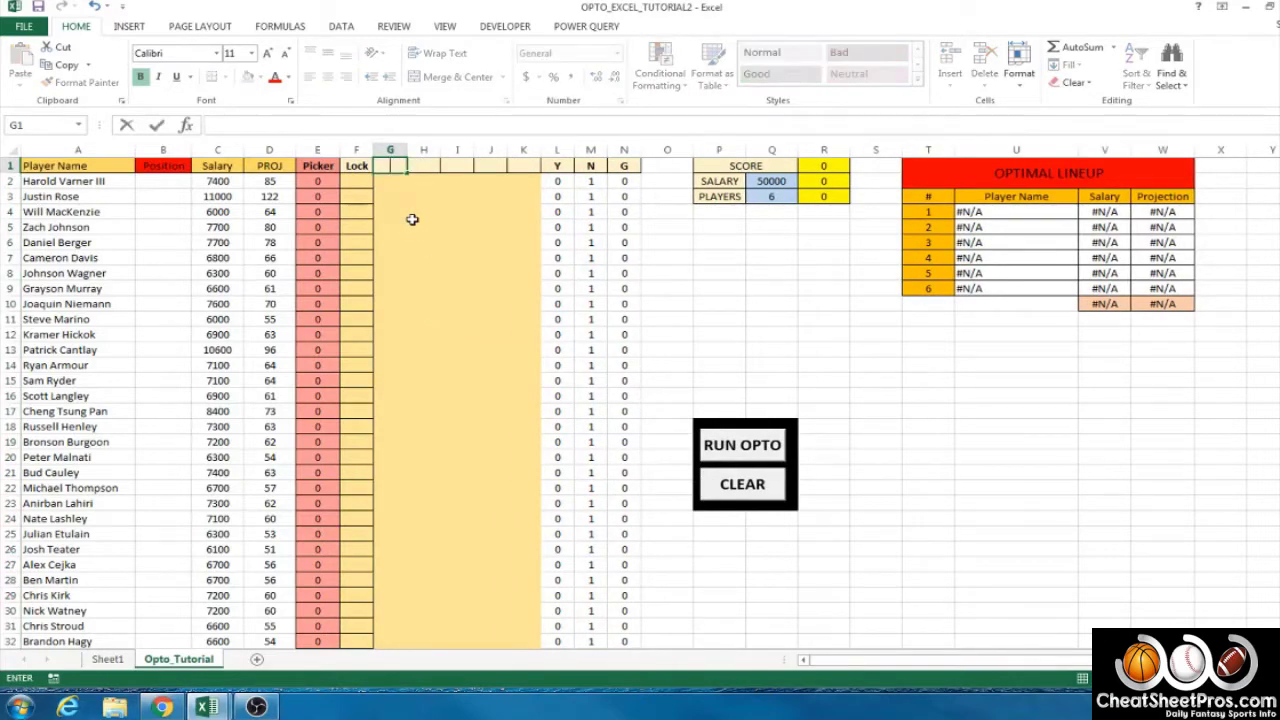
key("Return")
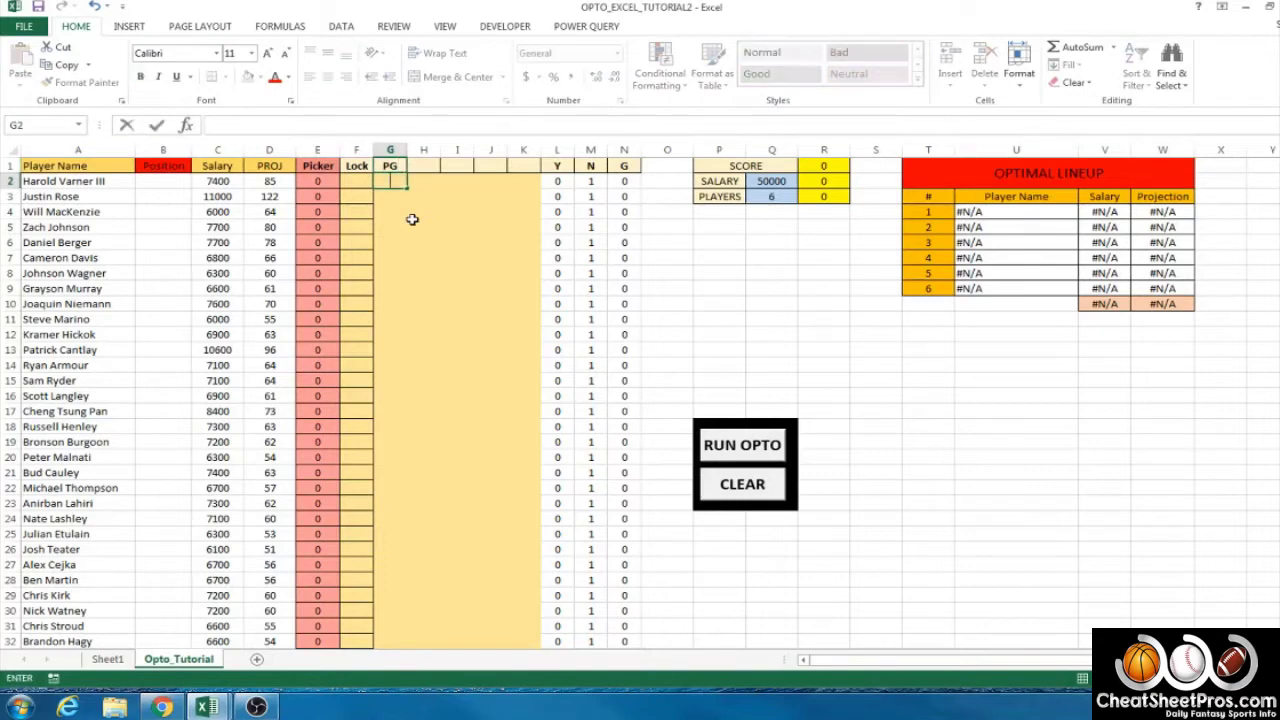
key("Up")
key("Right")
type("SG")
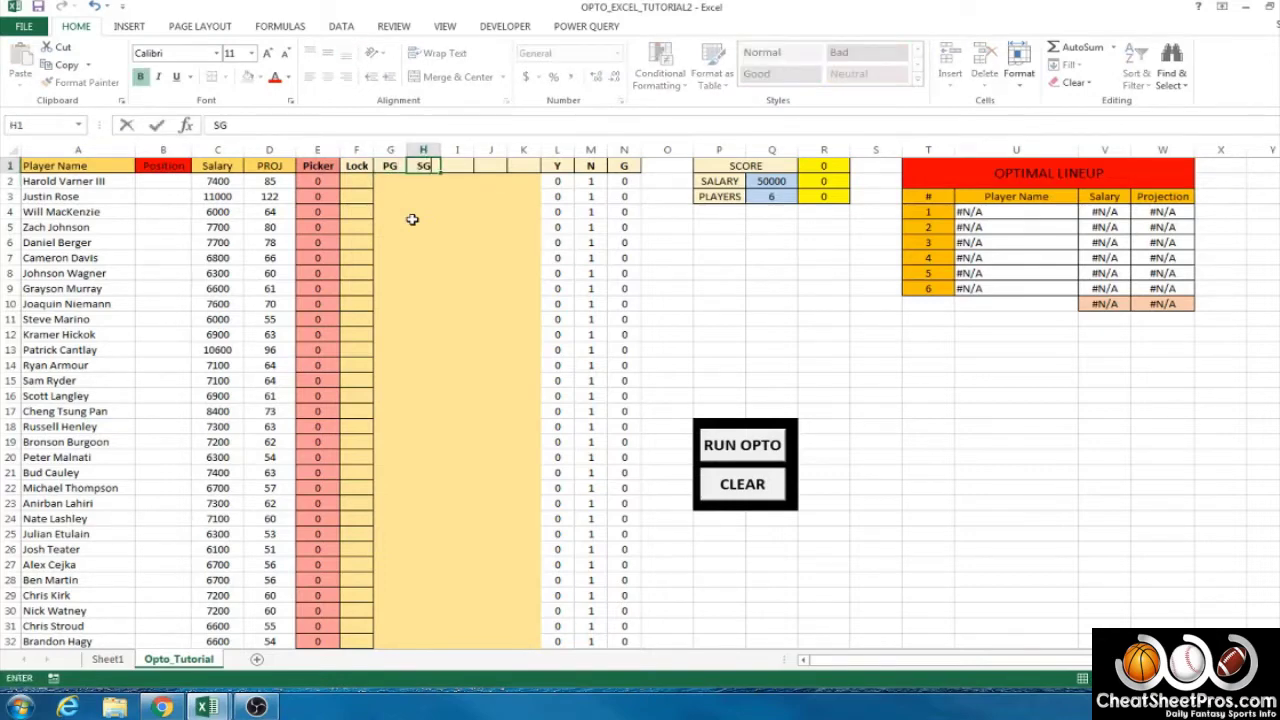
key("Return")
key("Up")
key("Right")
type("SF")
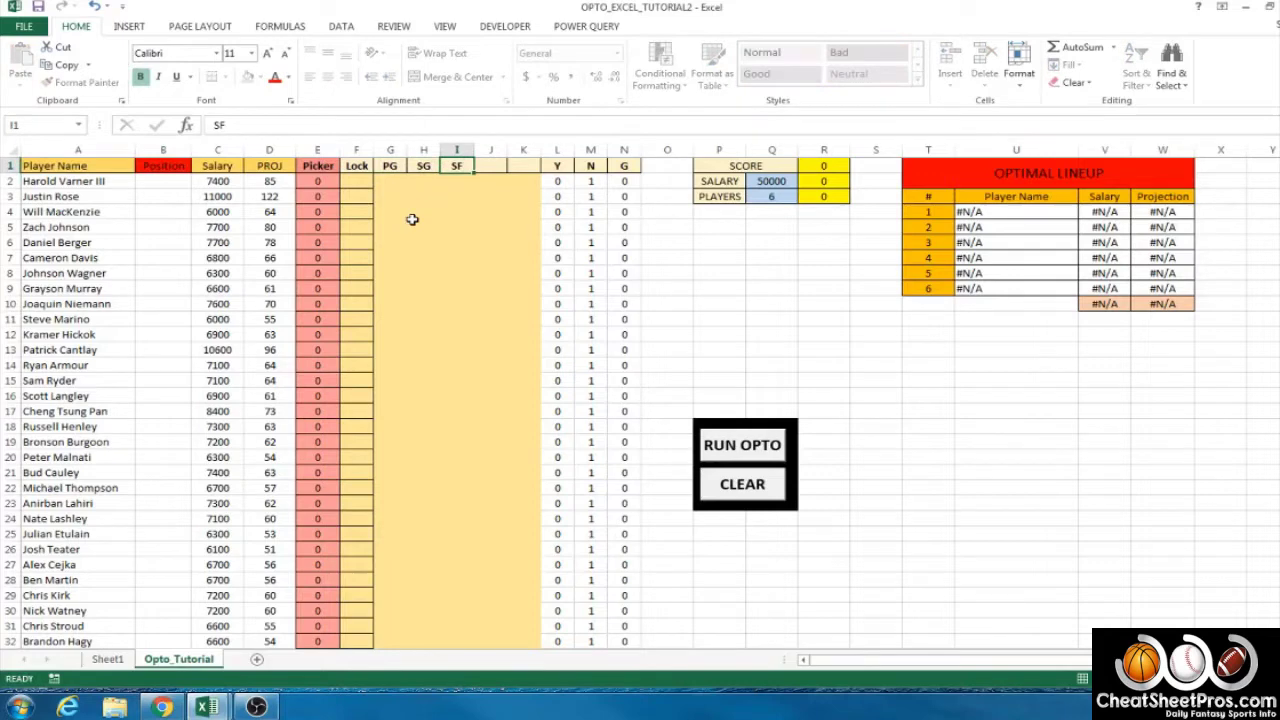
key("Return")
key("Up")
key("Right")
type("S")
key("BackSpace")
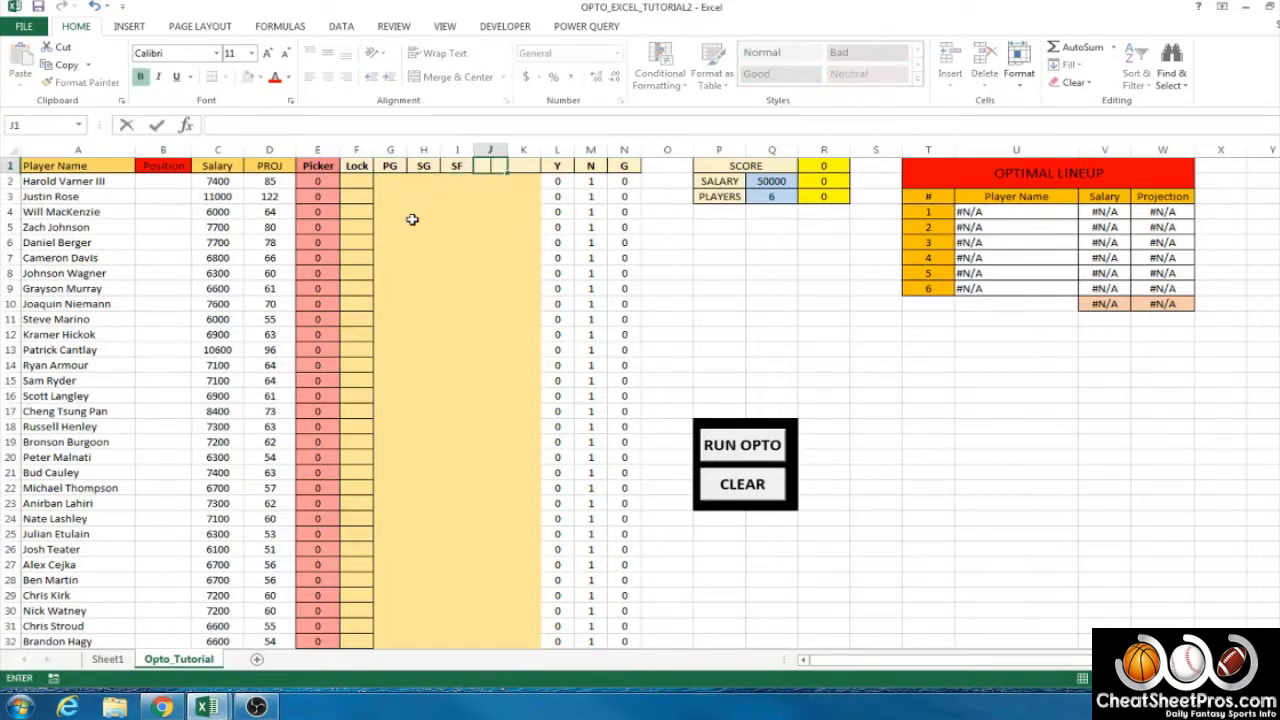
key("Tab")
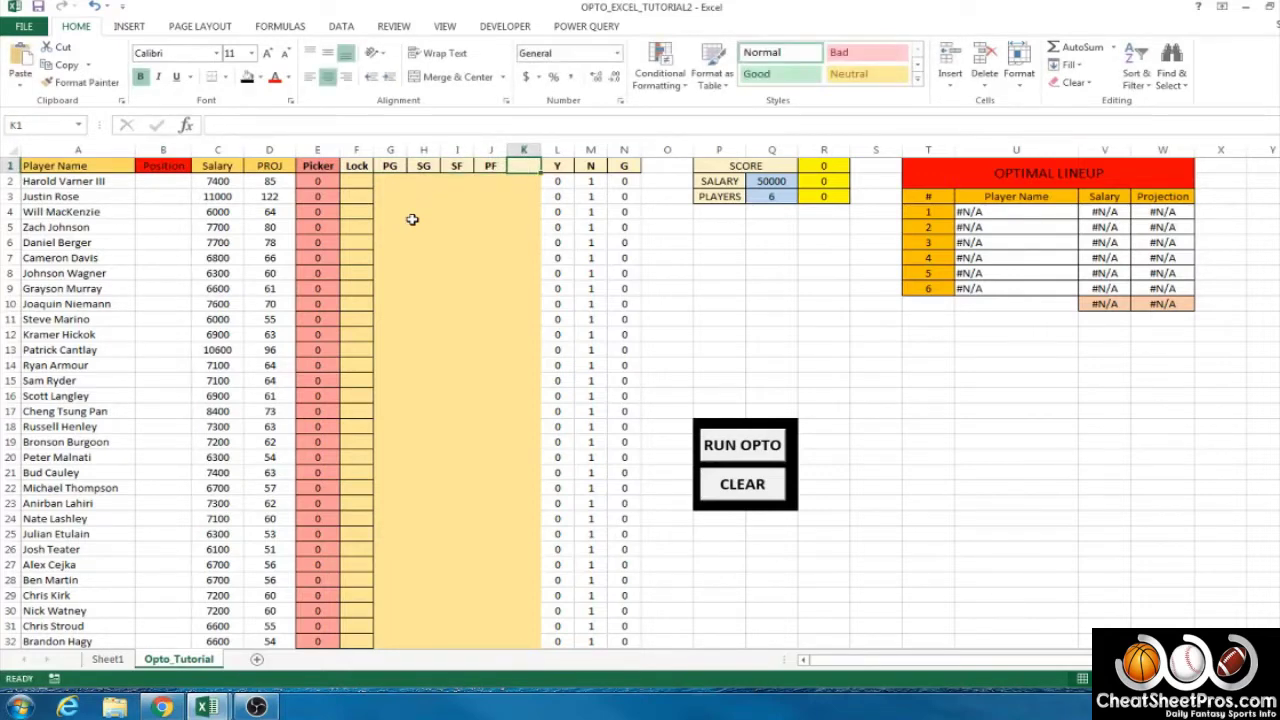
type("C")
key("Return")
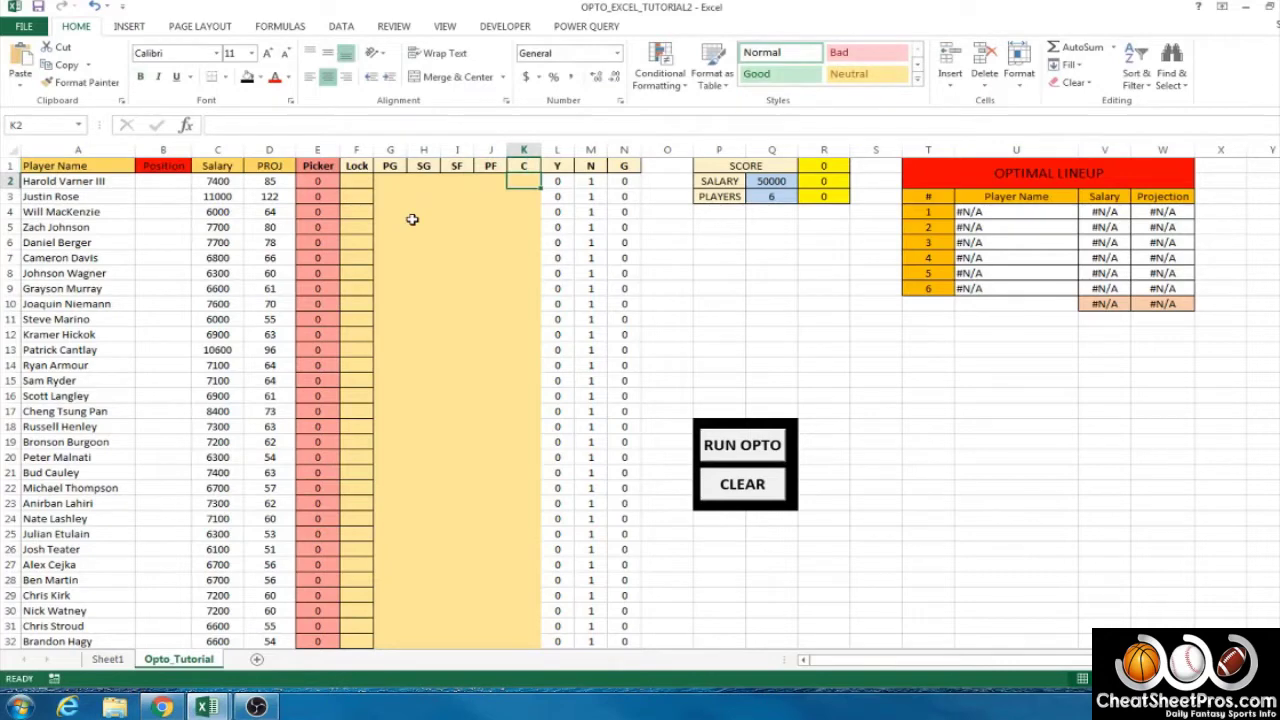
Remove the fill colour from the cells below the position headers, G2:K200.
left_click_drag(385, 179, 527, 606)
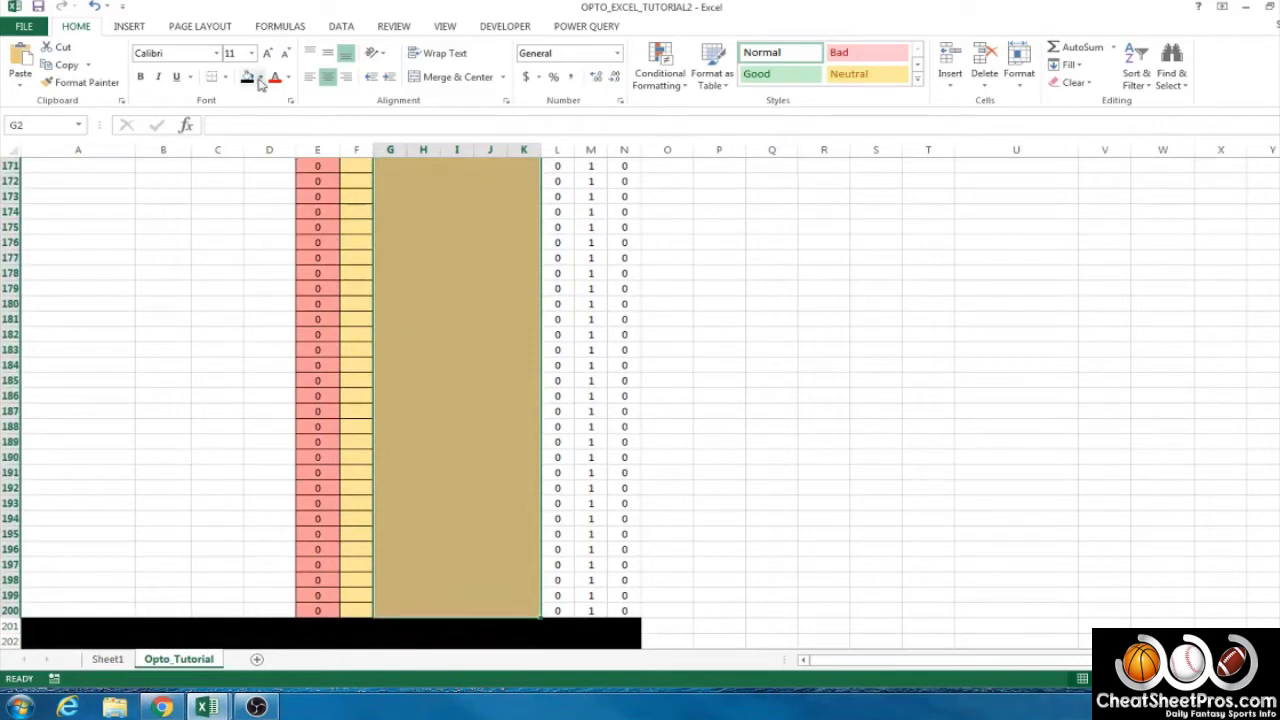
left_click(225, 77)
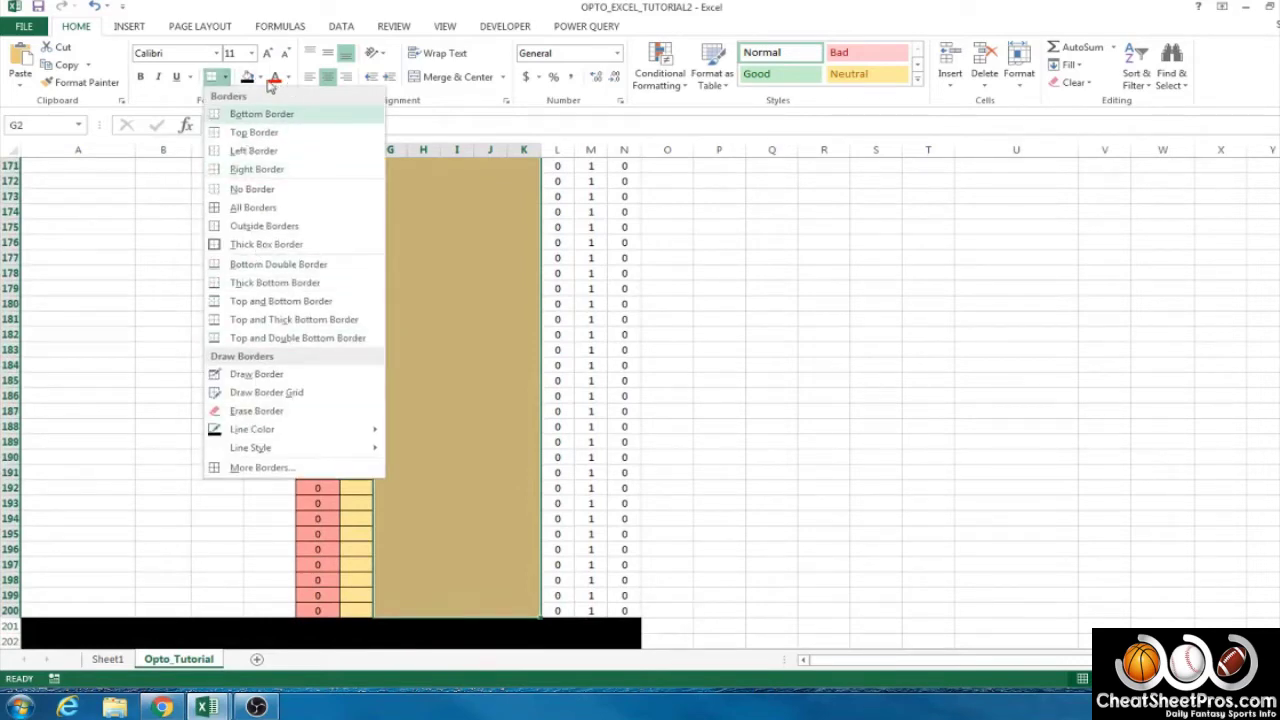
left_click(261, 79)
left_click(261, 79)
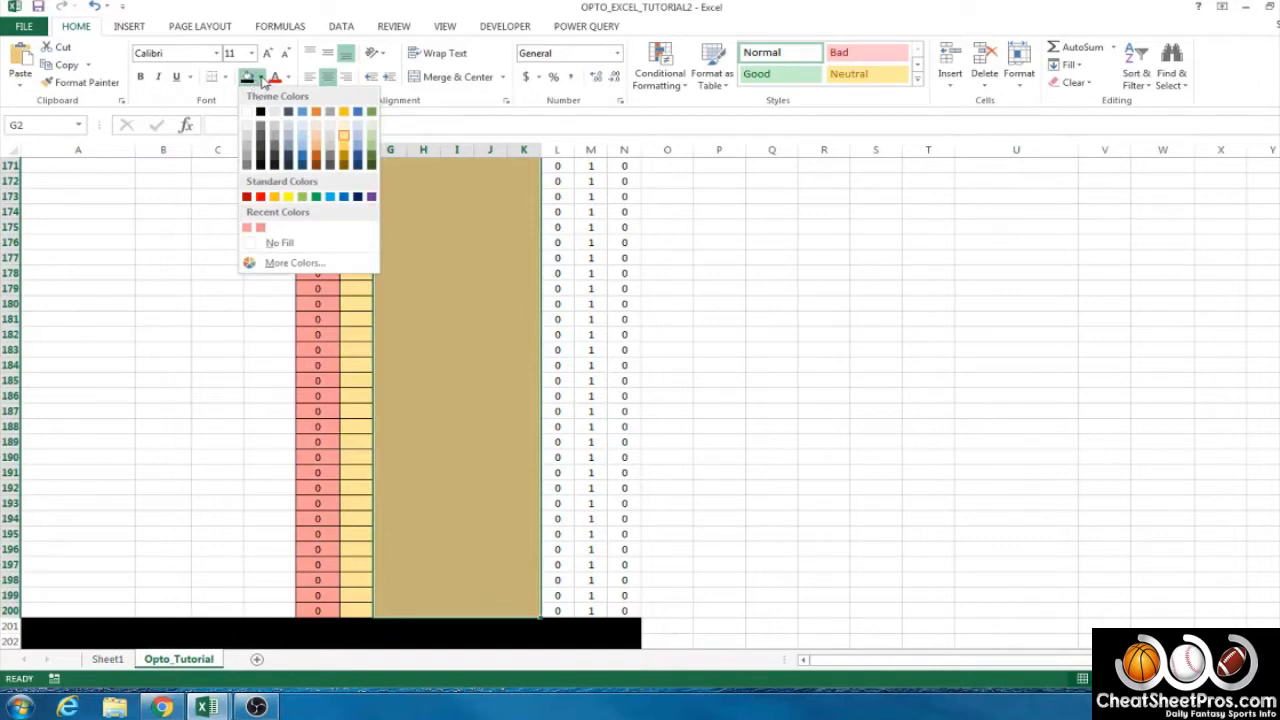
left_click(279, 243)
scroll(453, 346, "up", 20)
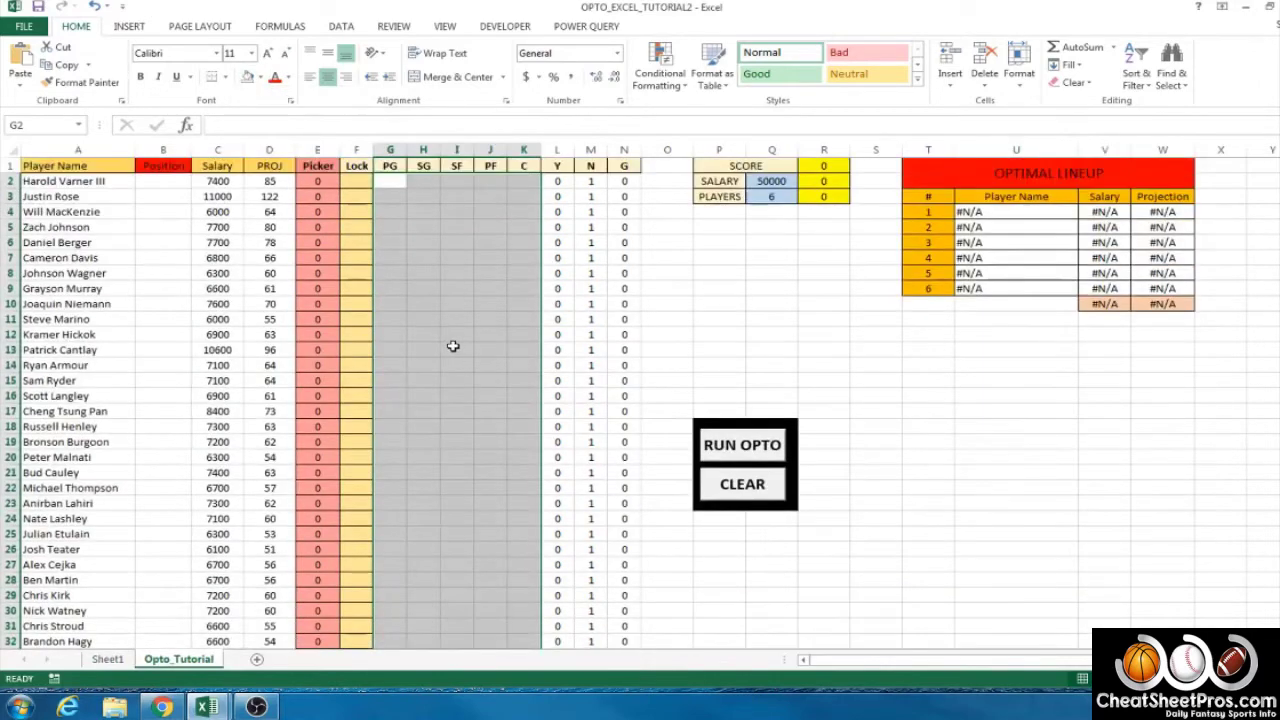
left_click(452, 346)
scroll(452, 346, "down", 1)
scroll(452, 346, "up", 1)
Narrow the position columns G:K and the Y, N and G columns L:N to fit their short contents.
left_click_drag(390, 150, 523, 149)
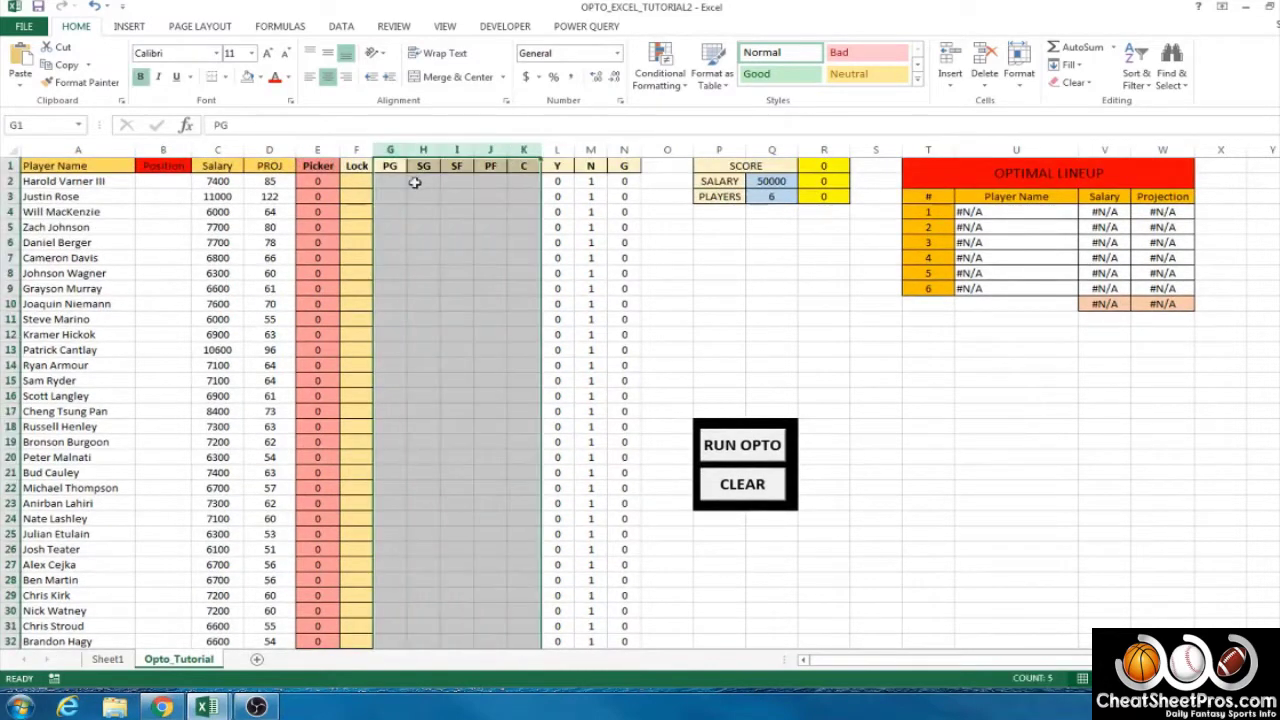
left_click_drag(407, 150, 397, 149)
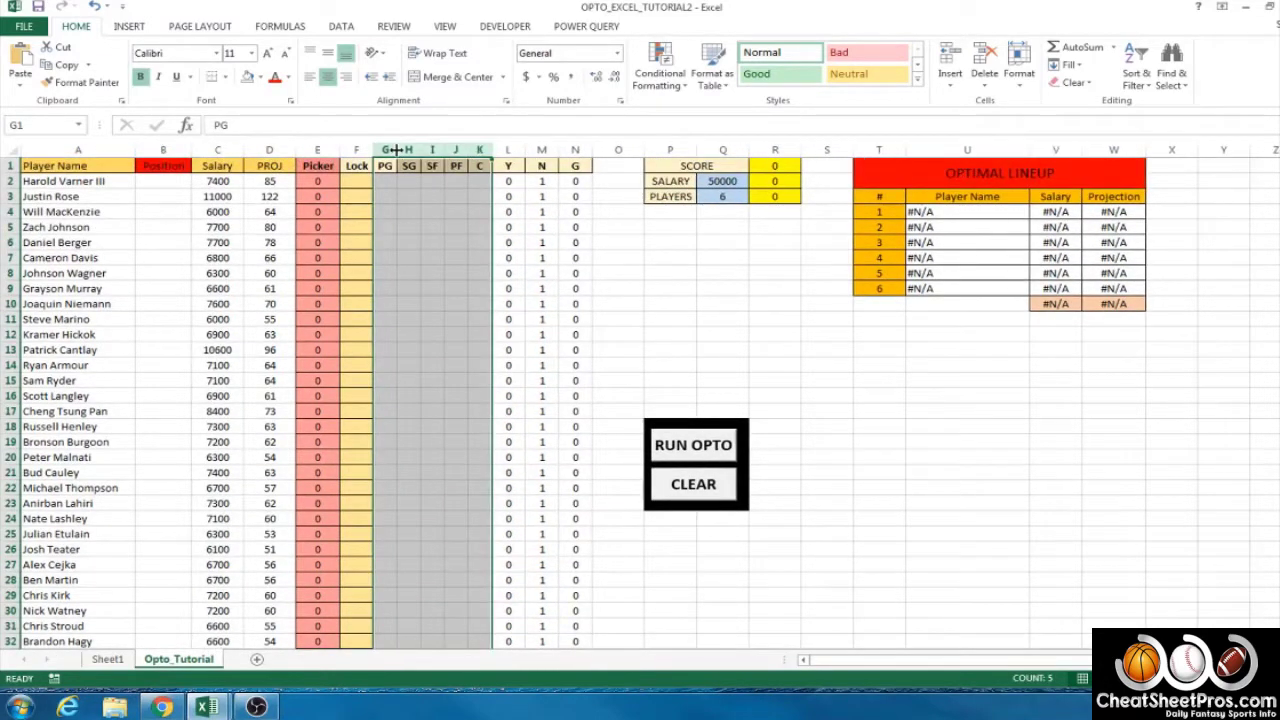
mouse_move(520, 148)
left_mouse_down()
mouse_move(573, 148)
mouse_move(515, 149)
left_mouse_up()
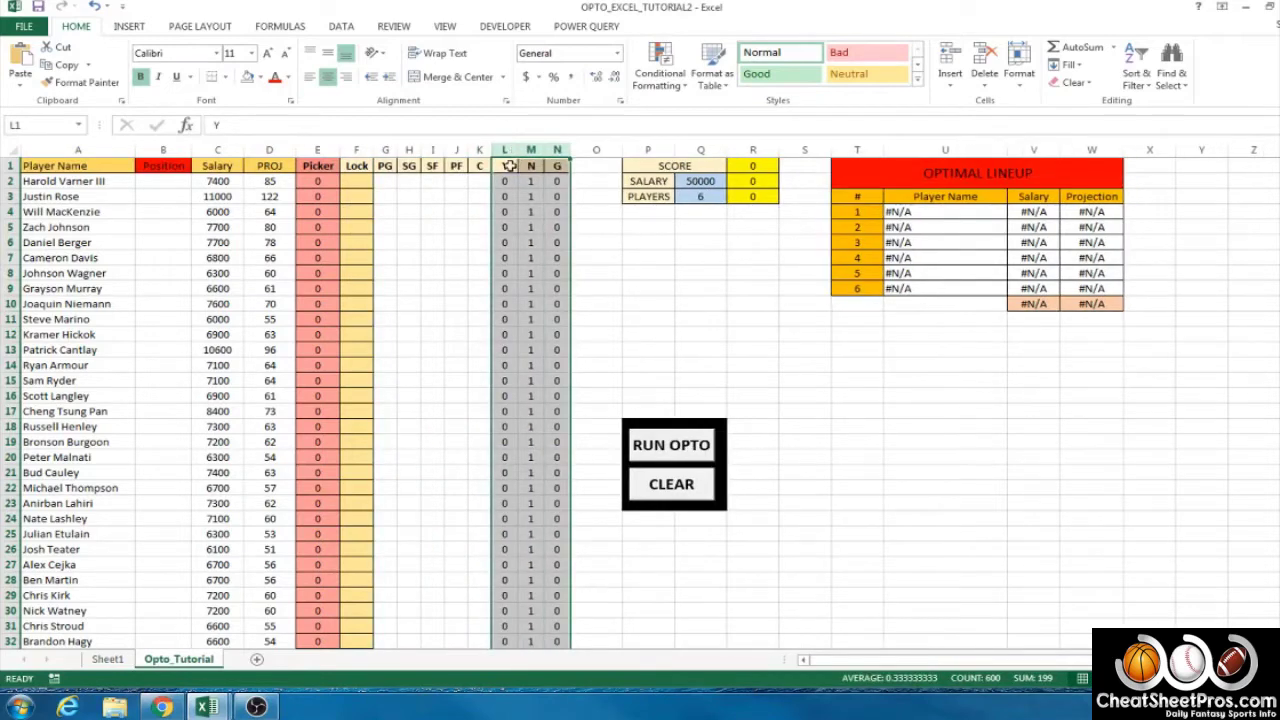
left_click(390, 184)
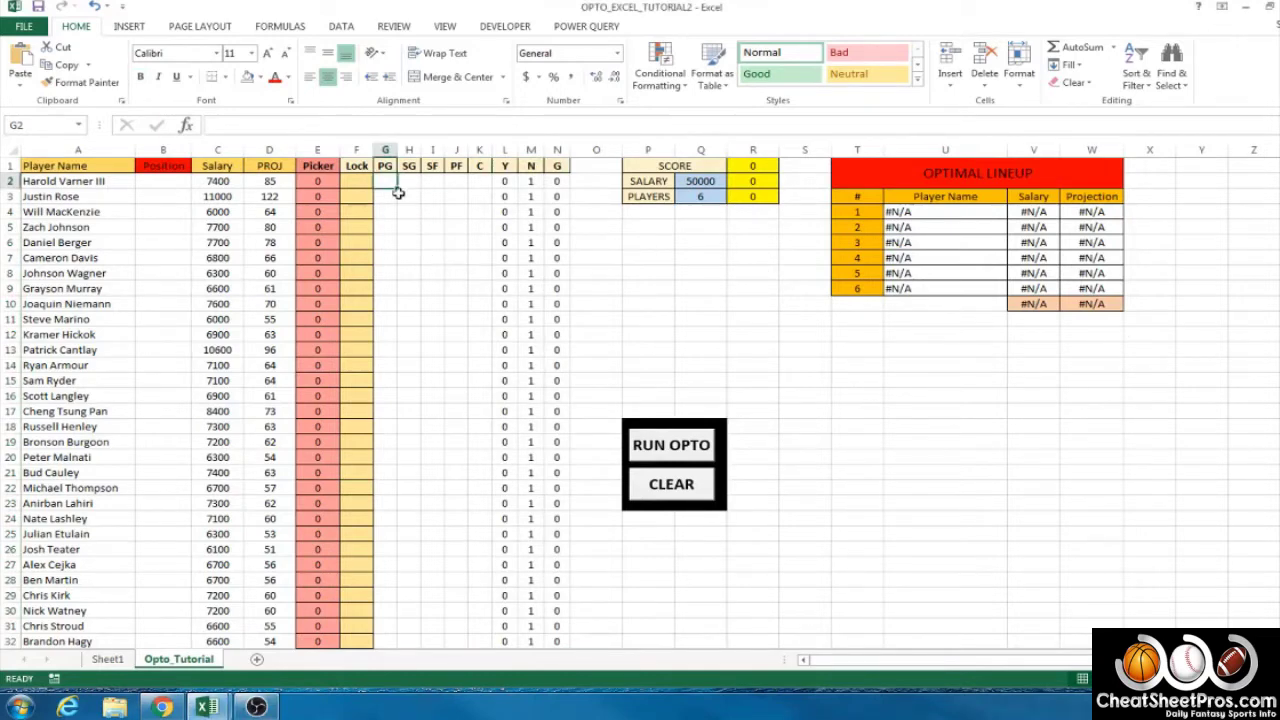
Remove the bold from the position headers in G1:K1 and fill them with red to match the Position header.
left_click(164, 152)
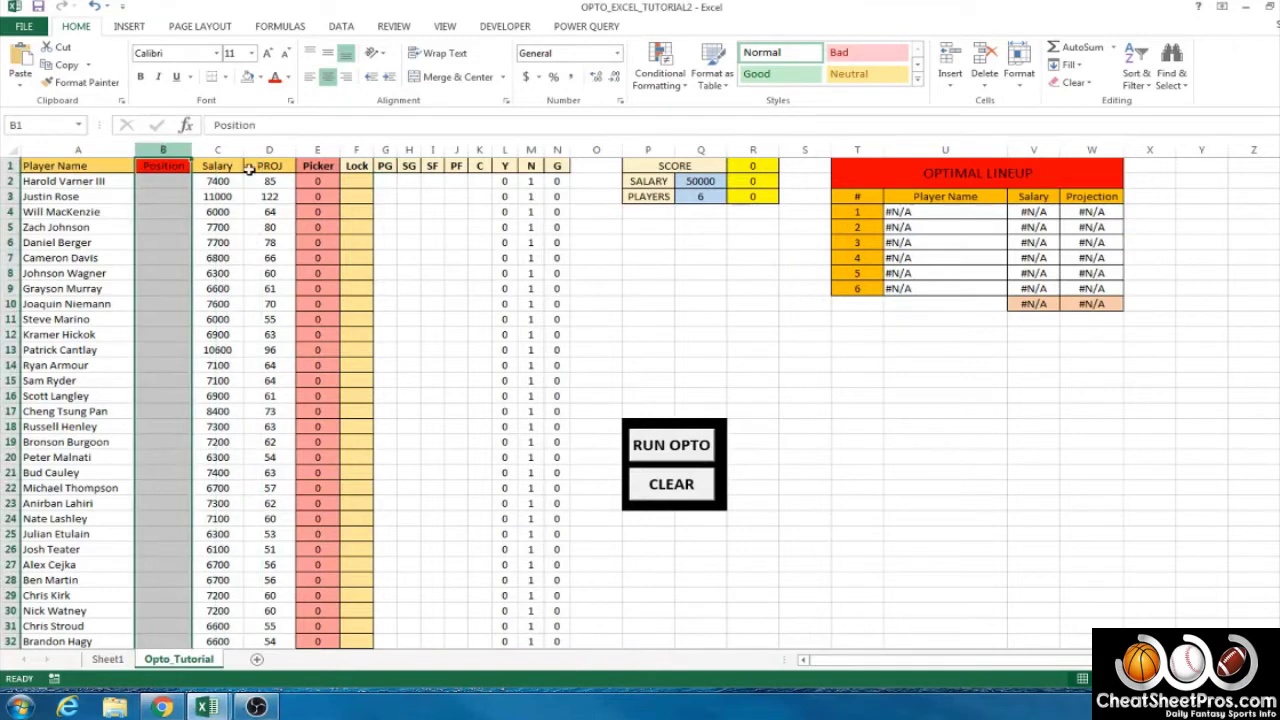
left_click_drag(385, 166, 476, 166)
left_click(140, 76)
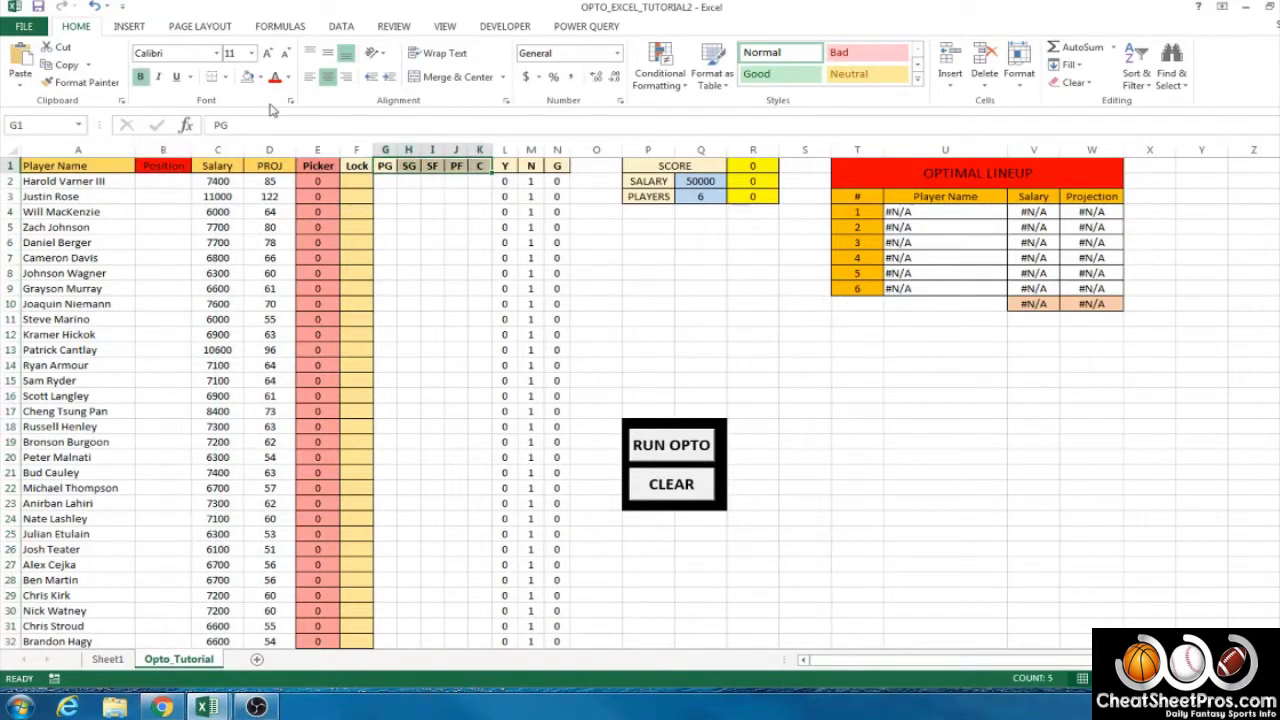
left_click(261, 77)
left_click(261, 197)
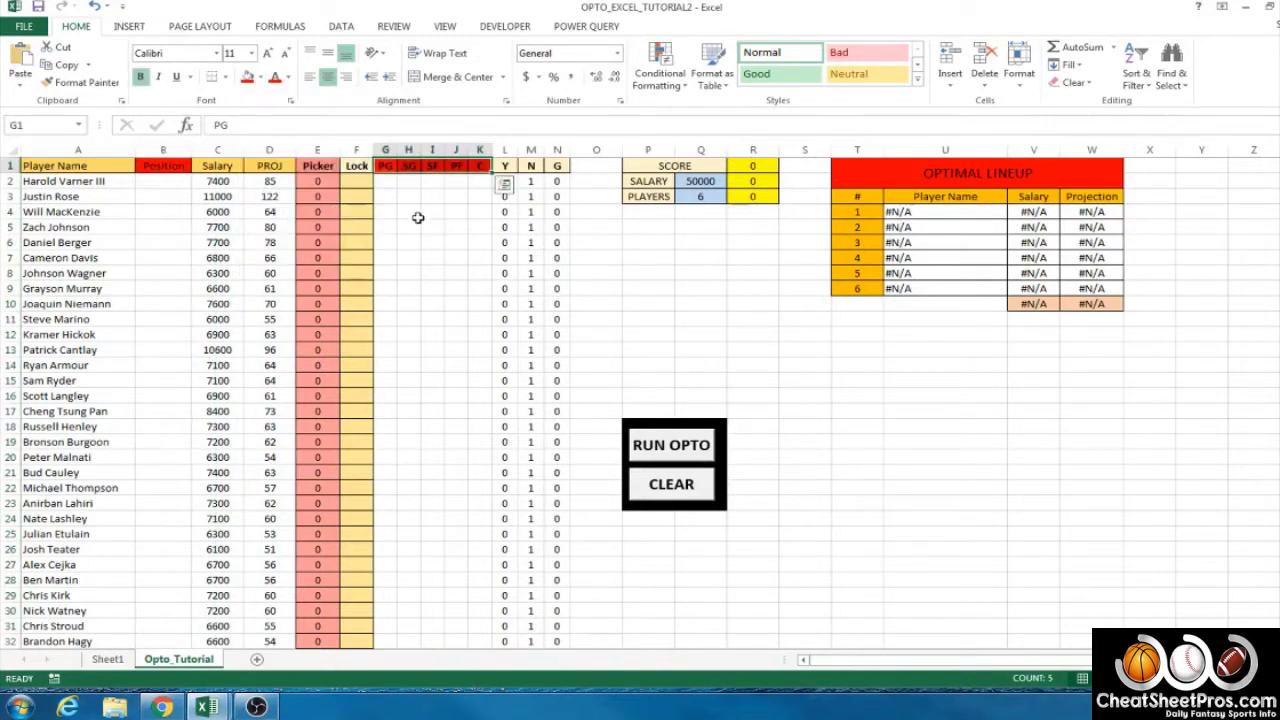
left_click(455, 226)
left_click(676, 271)
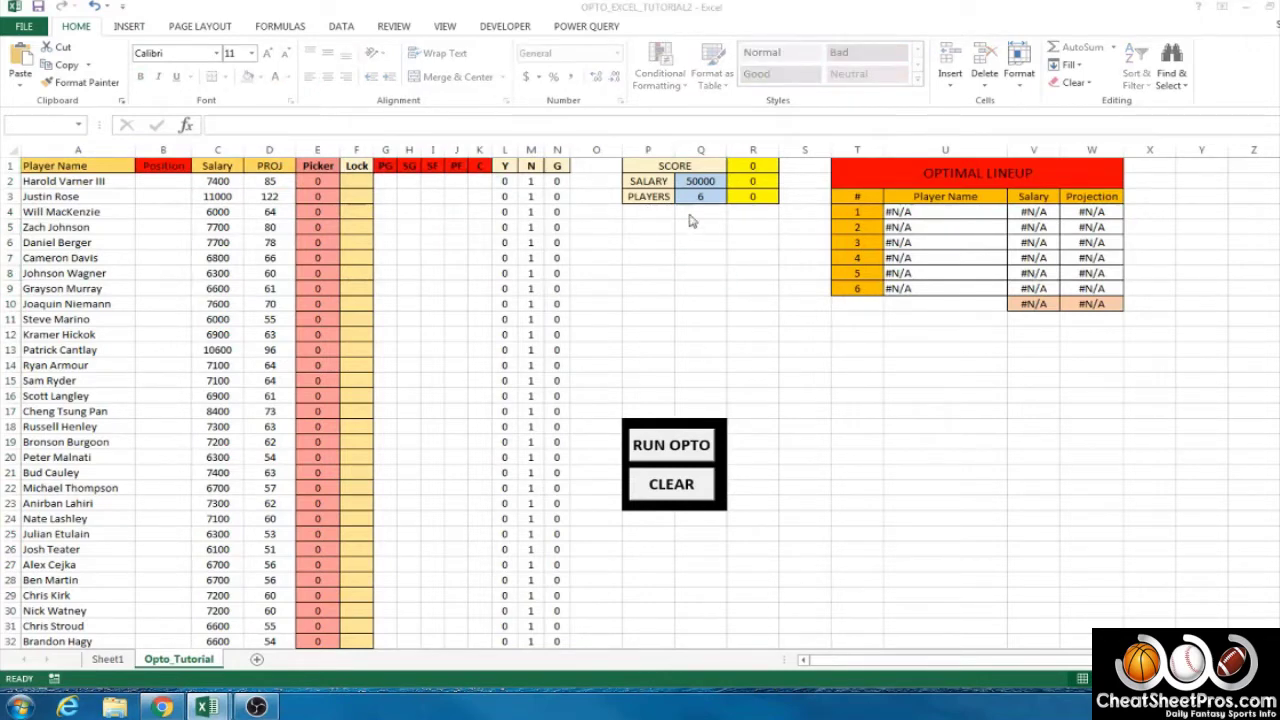
Enter the headers CHOSE, MIN and MAX in P5:R5 and centre the contents of P5:R12.
left_click(648, 226)
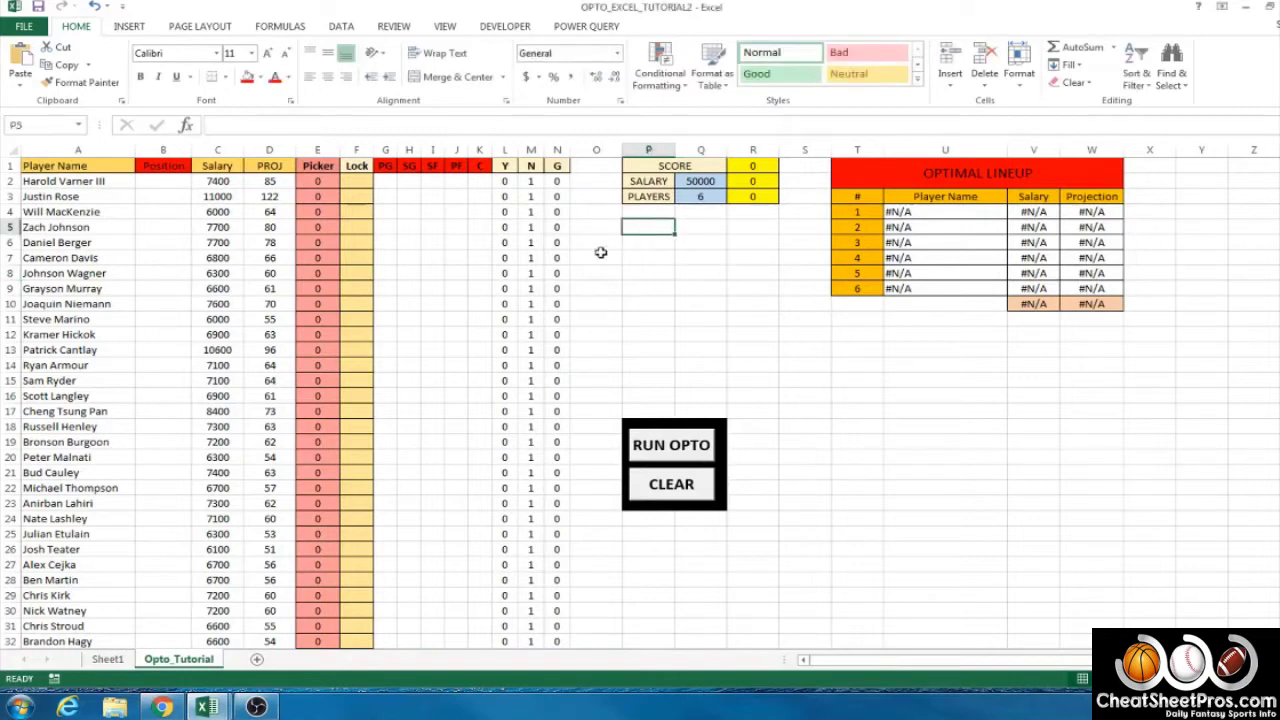
left_click(598, 245)
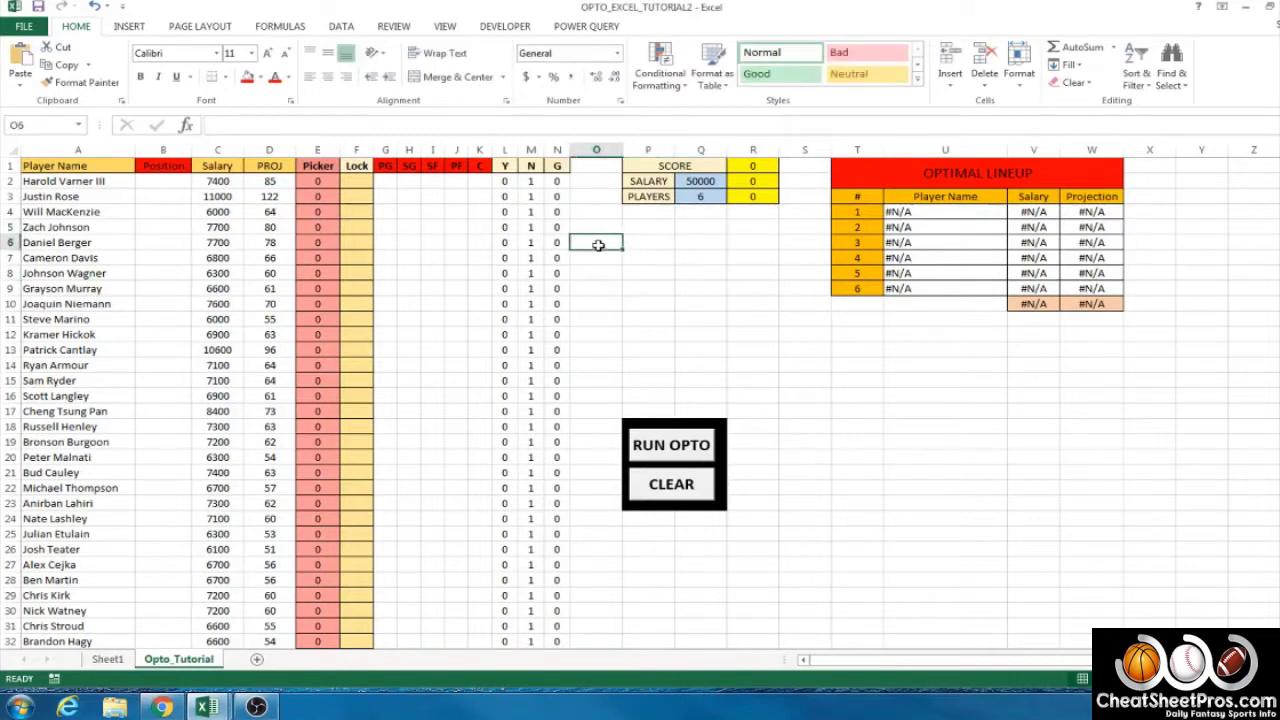
left_click(649, 229)
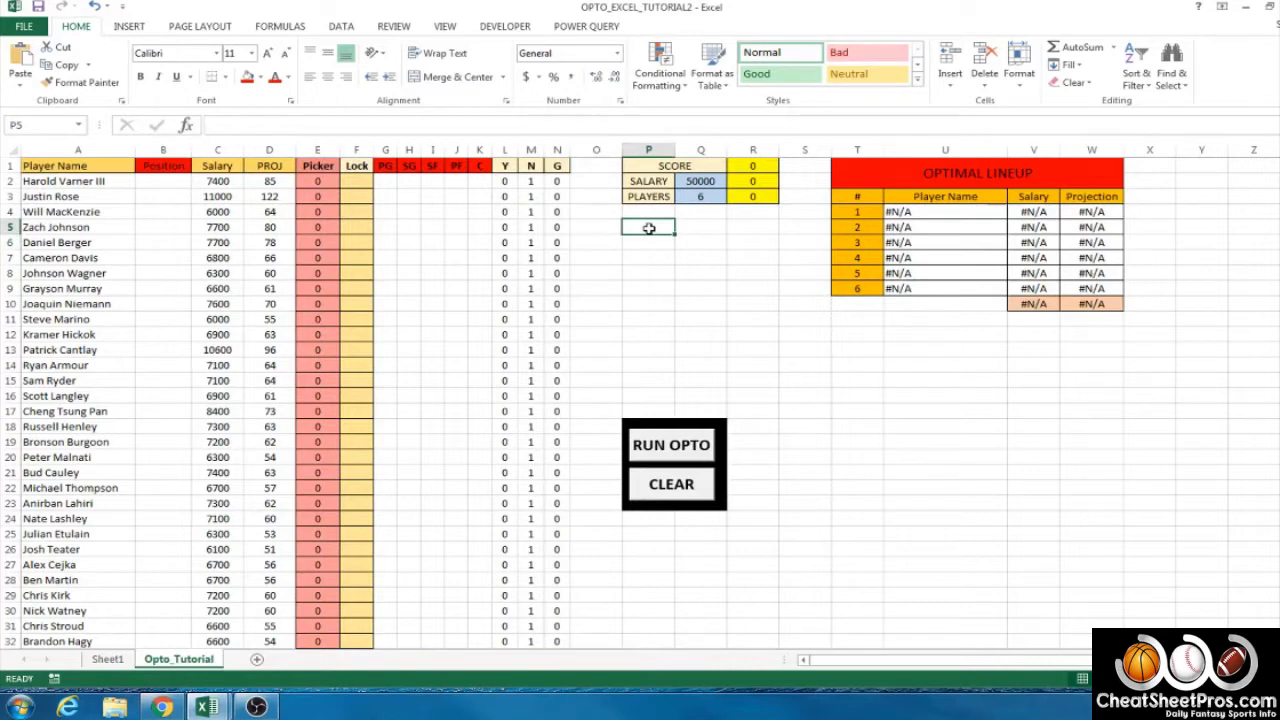
type("chose")
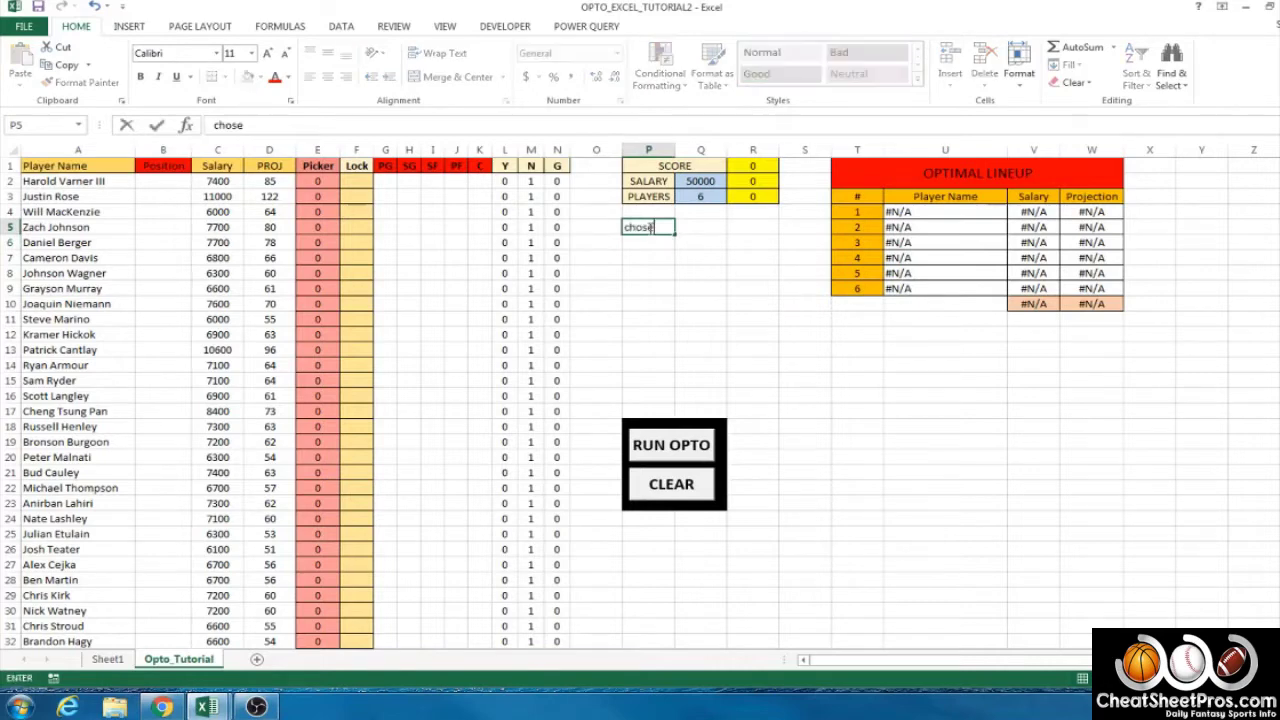
key("BackSpace")
key("BackSpace")
key("BackSpace")
type("CHOSE")
key("Tab")
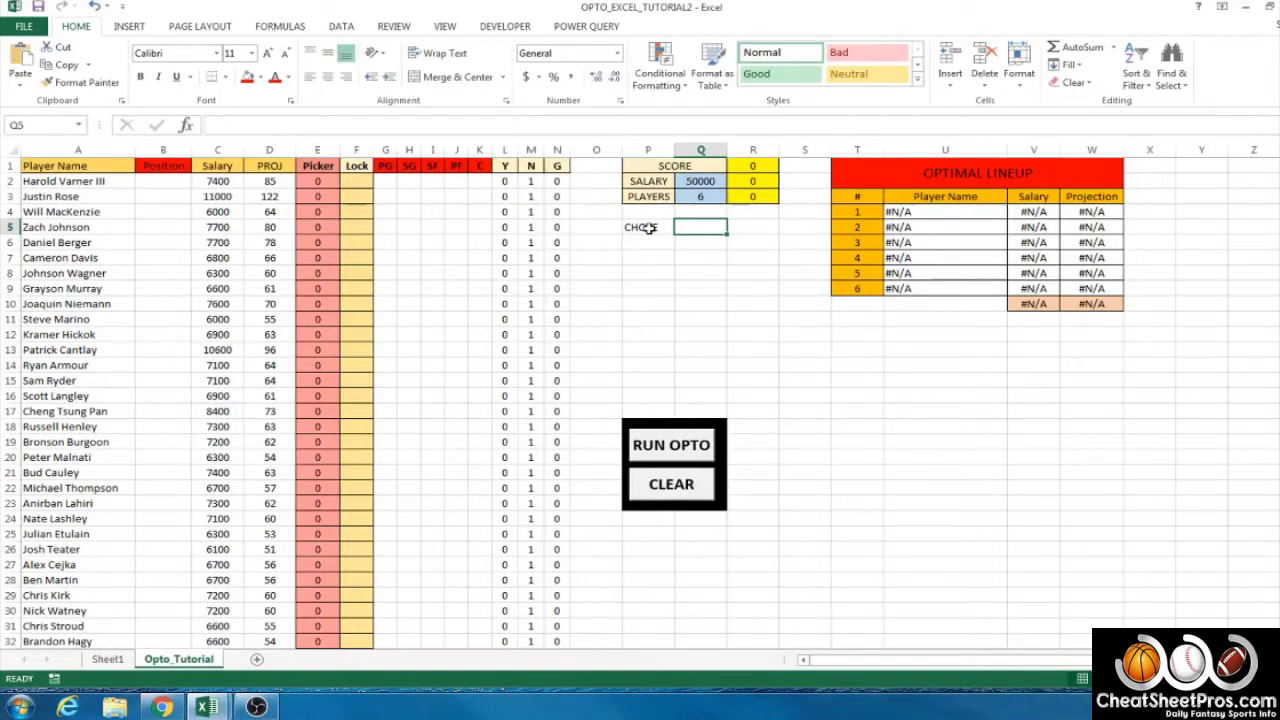
type("MIN")
key("Tab")
type("MAX")
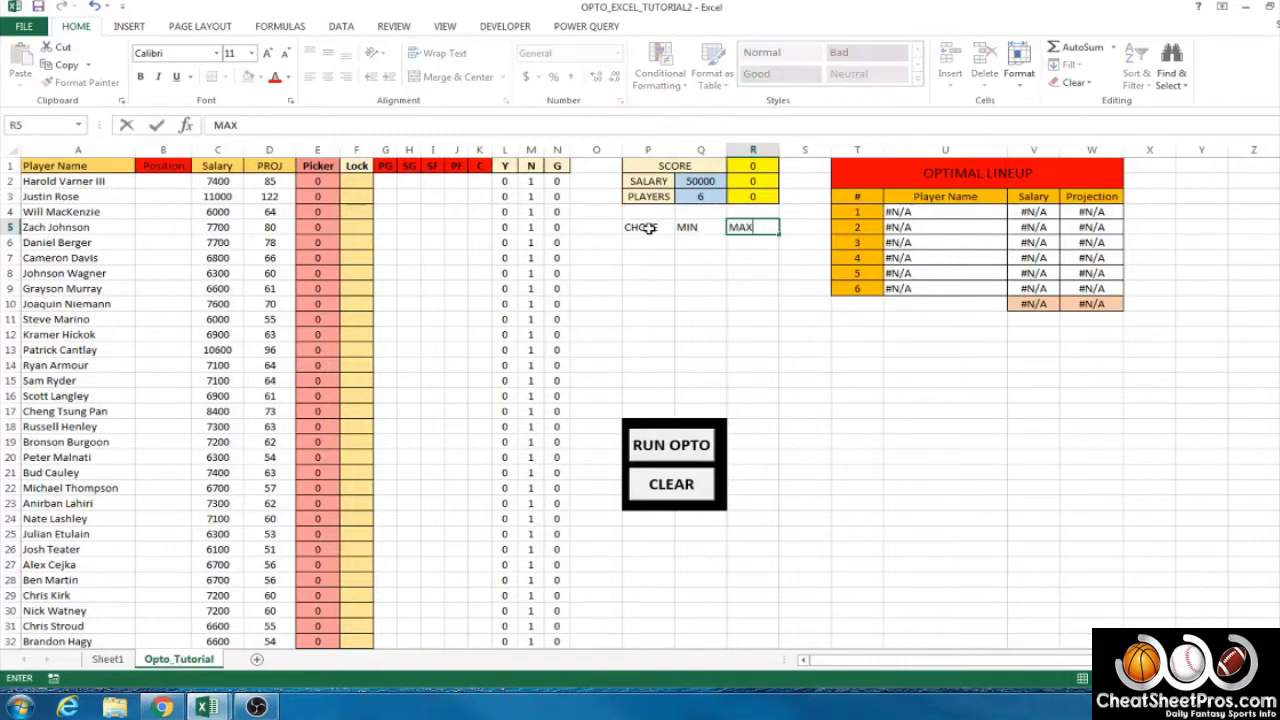
key("Return")
left_click_drag(648, 228, 752, 336)
left_click(329, 80)
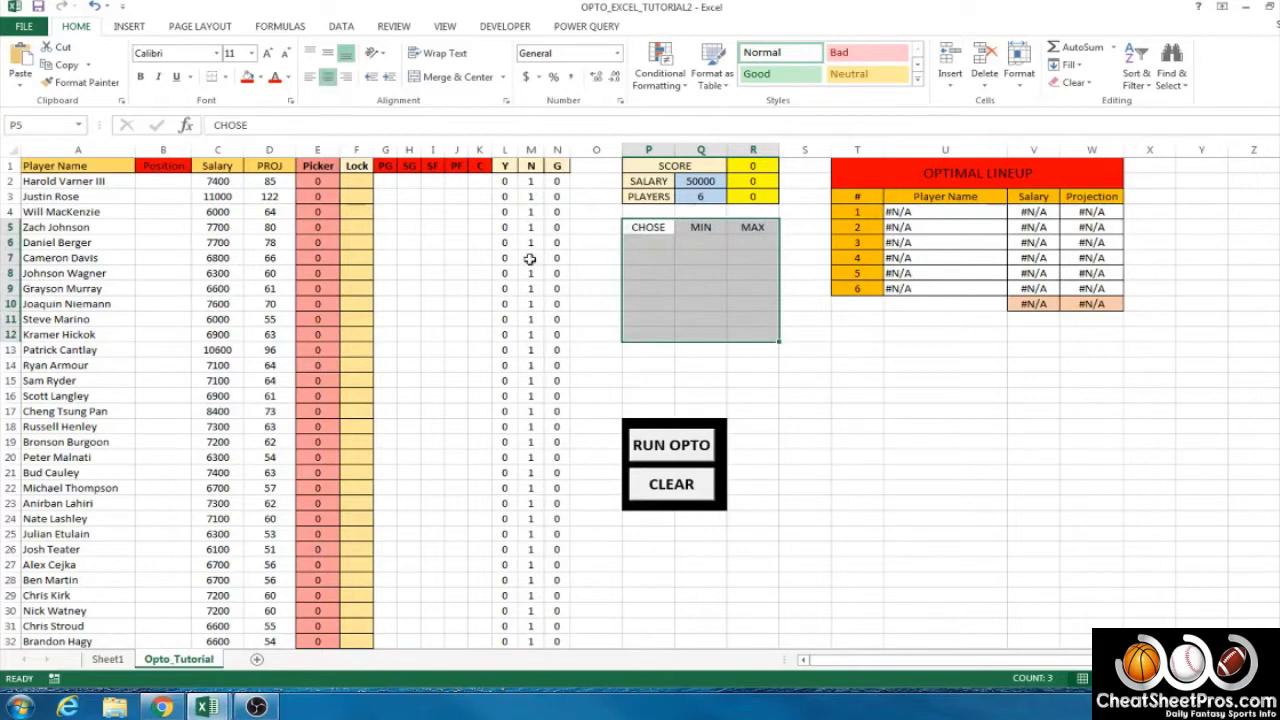
Enter the row labels PG, SG, SF, PF and C in O6:O10 and centre them.
left_click(600, 242)
type("PG")
key("Return")
type("SSFG")
key("Return")
type("SF")
key("Return")
type("PF")
key("Return")
type("C")
left_click(600, 242)
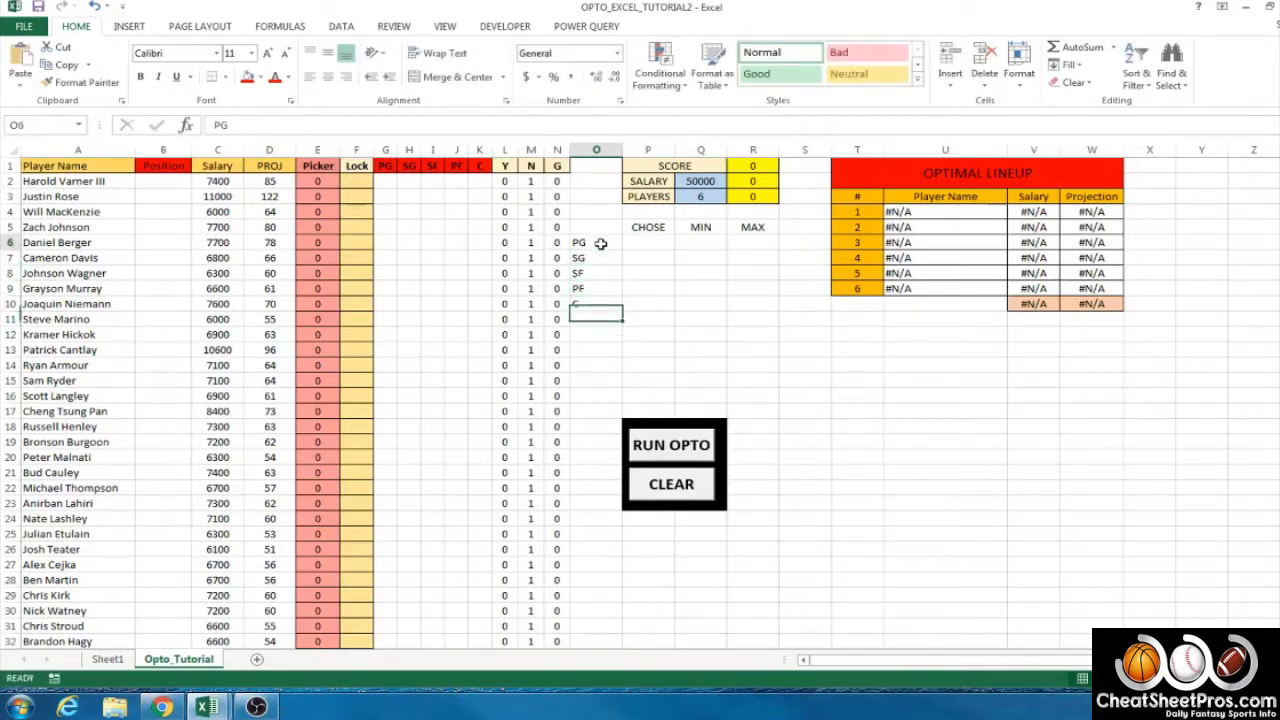
left_click_drag(600, 242, 600, 303)
left_click(327, 76)
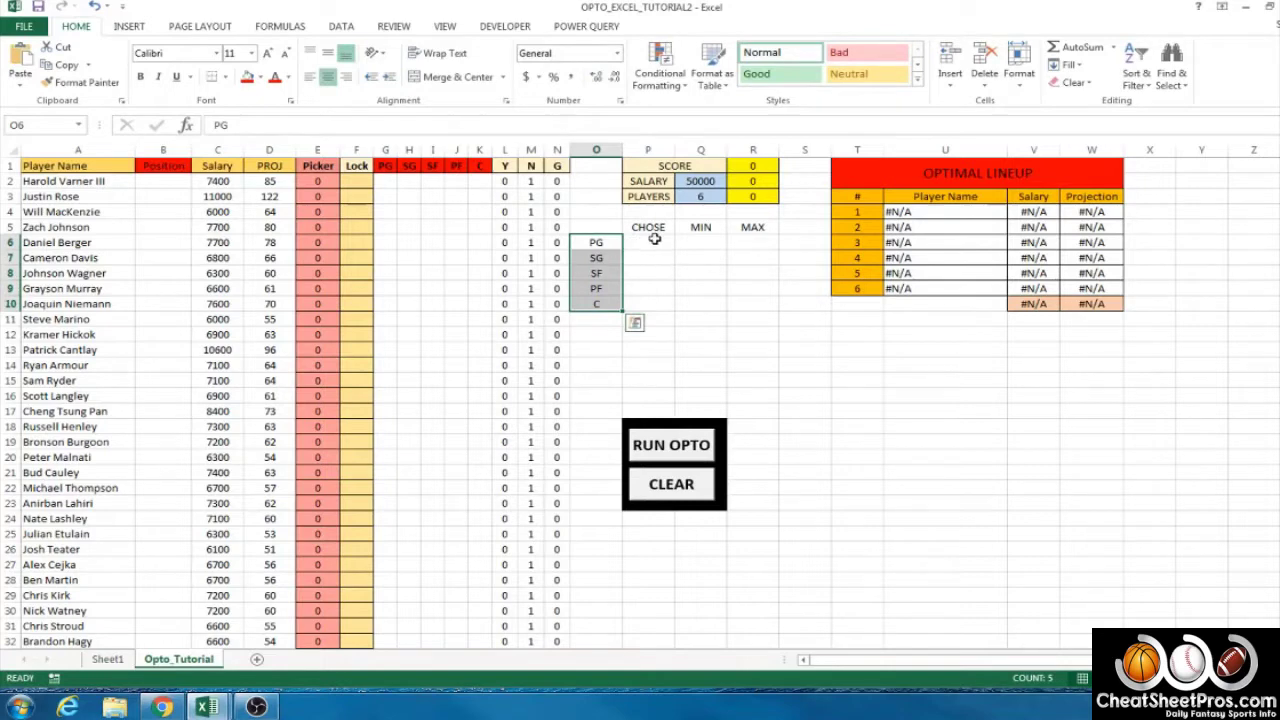
Fill the CHOSE, MIN and MAX headers and the position labels in O6:O10 with light red and add all borders.
left_click_drag(650, 227, 752, 228)
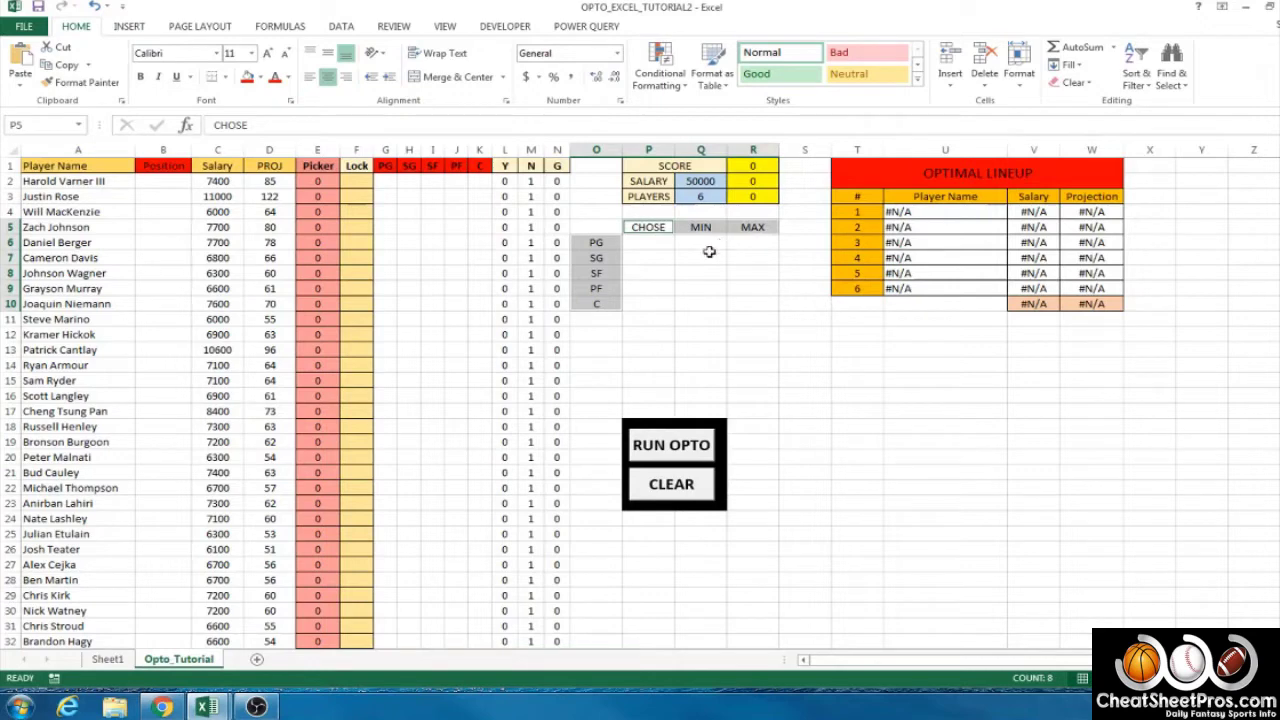
left_click(262, 79)
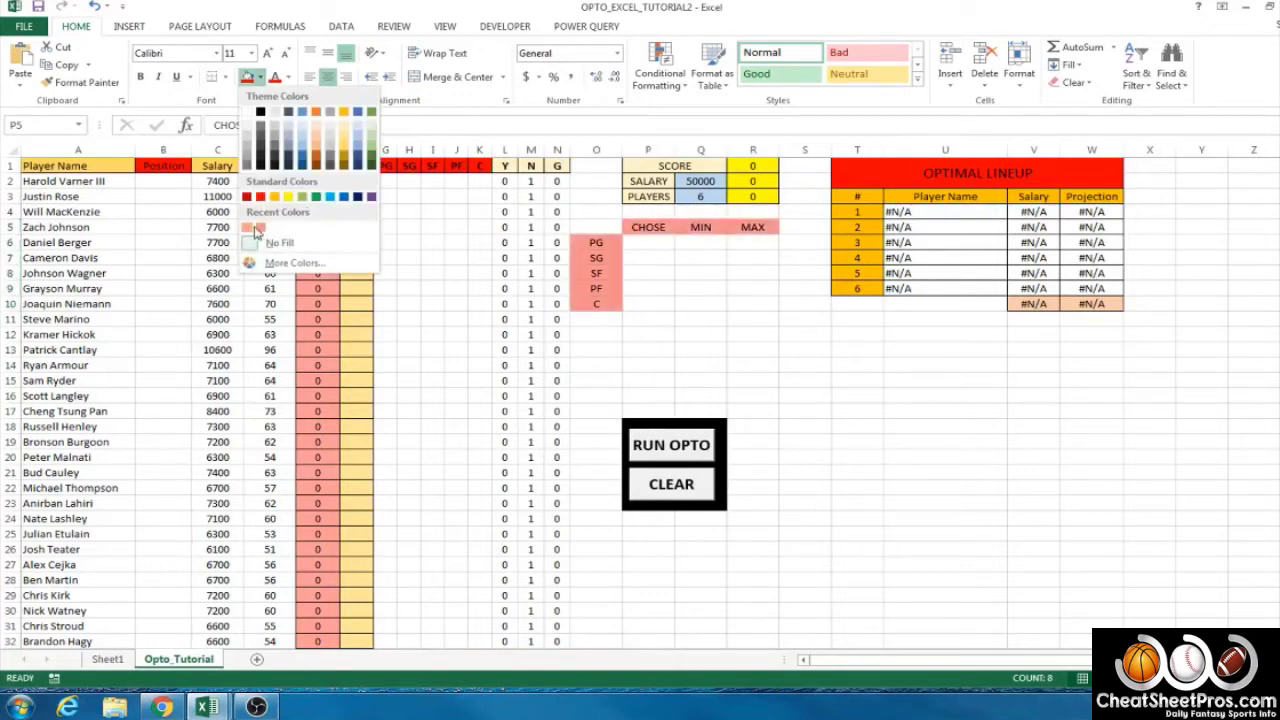
left_click(247, 229)
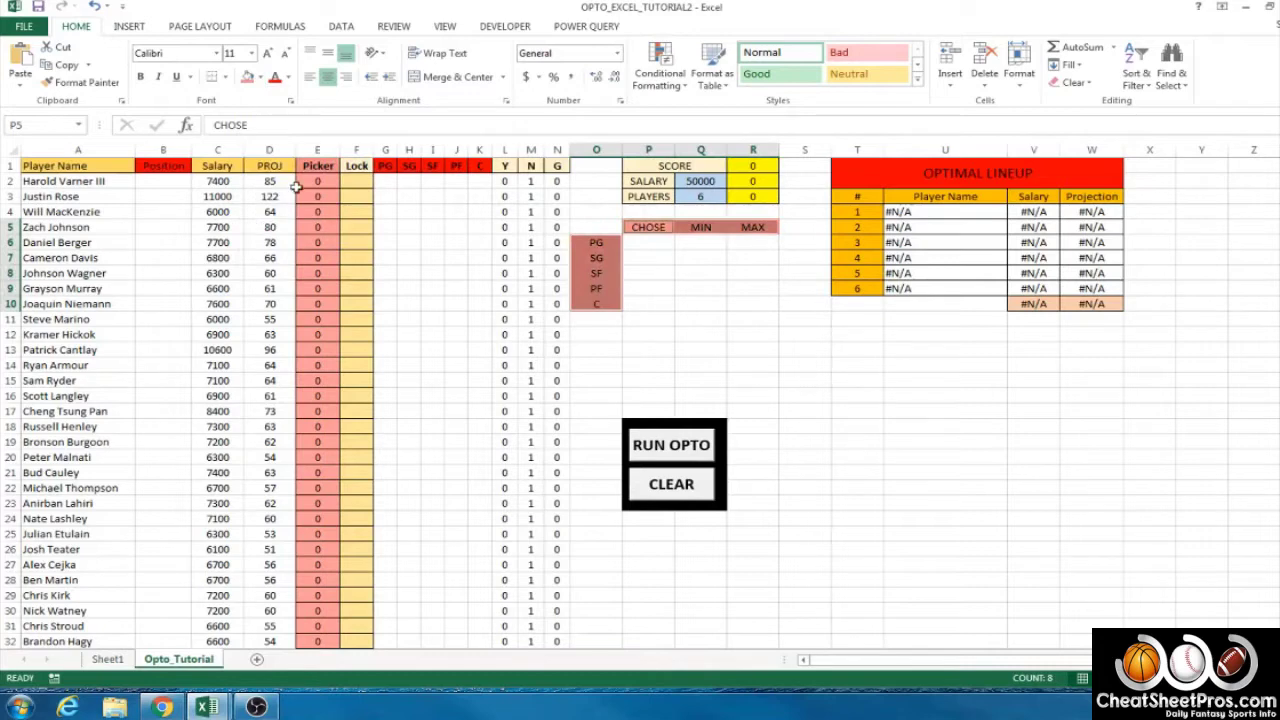
left_click(224, 77)
left_click(230, 210)
Add all borders to the empty cells P6:R10 of the position limits table.
left_click_drag(648, 244, 761, 303)
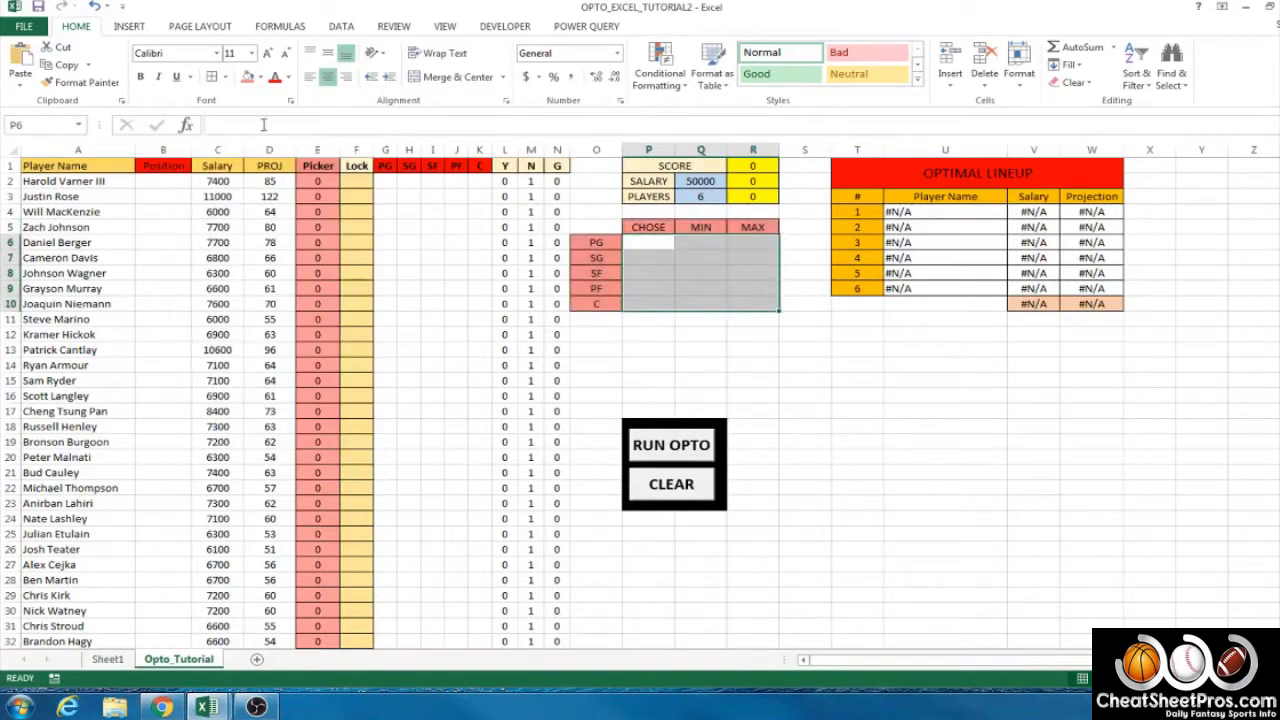
left_click(212, 77)
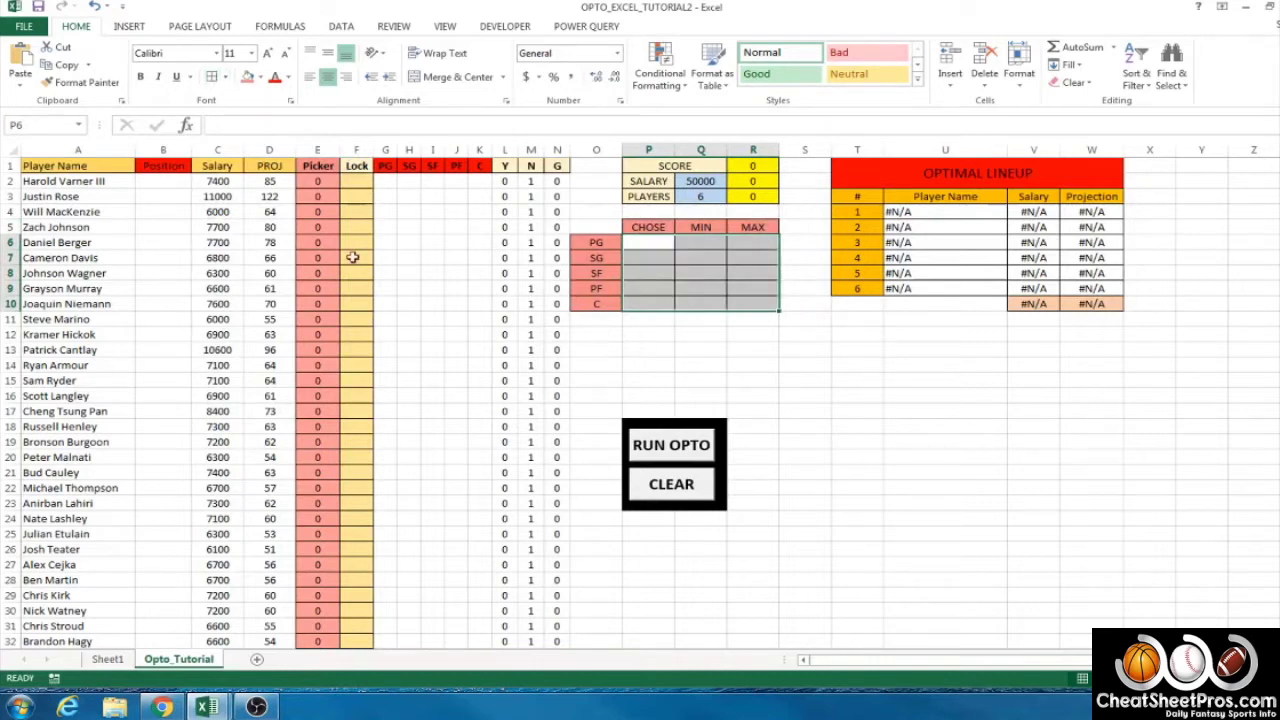
left_click(226, 78)
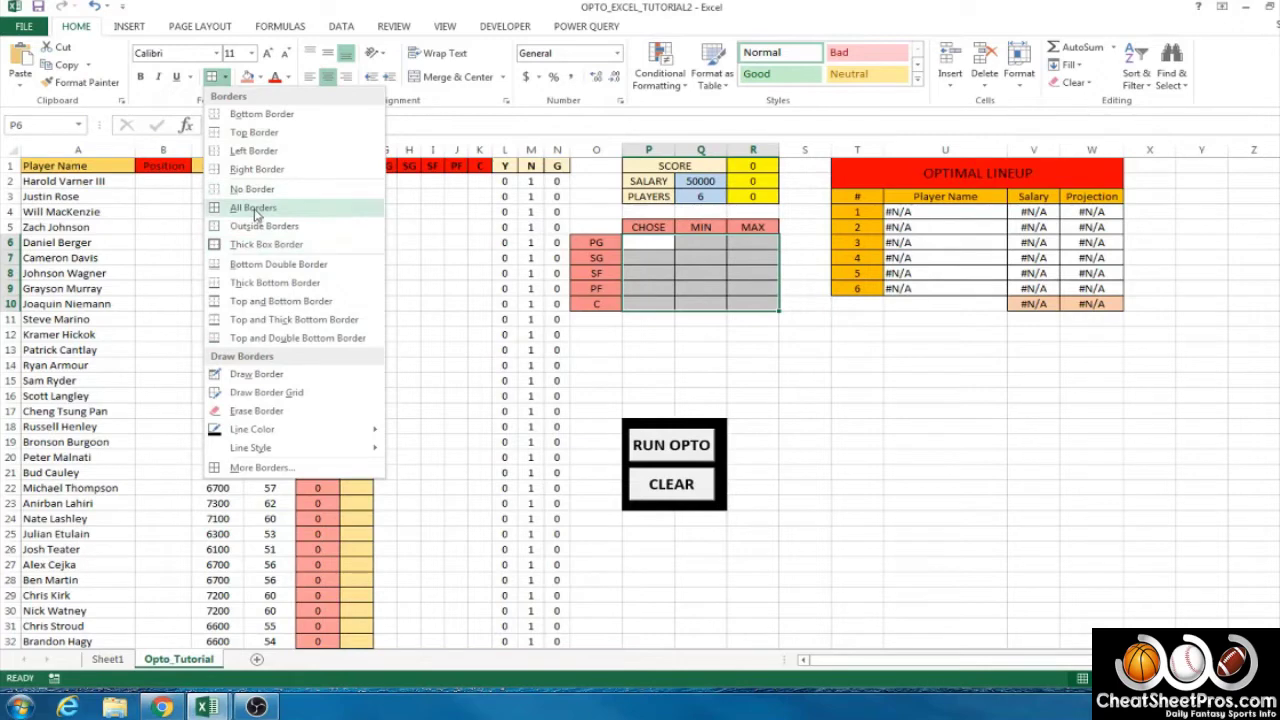
left_click(692, 334)
left_click(648, 290)
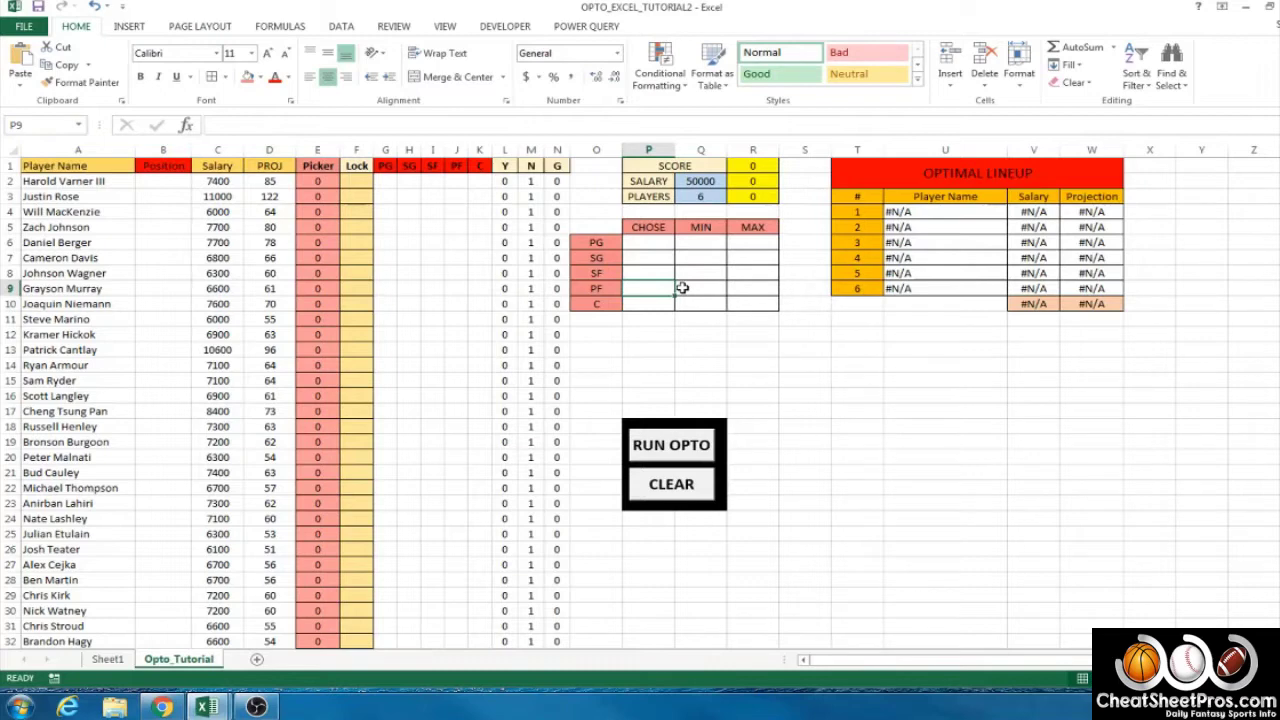
left_click_drag(645, 243, 646, 308)
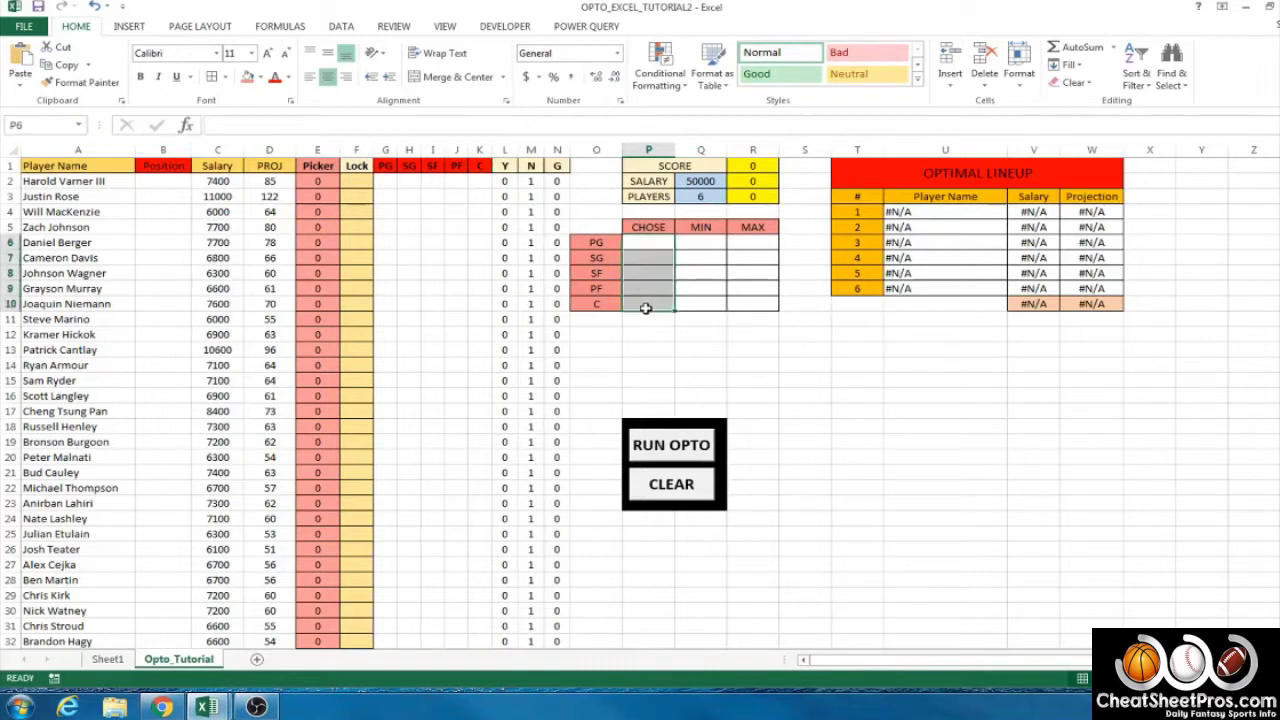
Enter the minimum limits in Q6:Q10: 2 for PG, SG, SF and PF, and 1 for C.
left_click(703, 246)
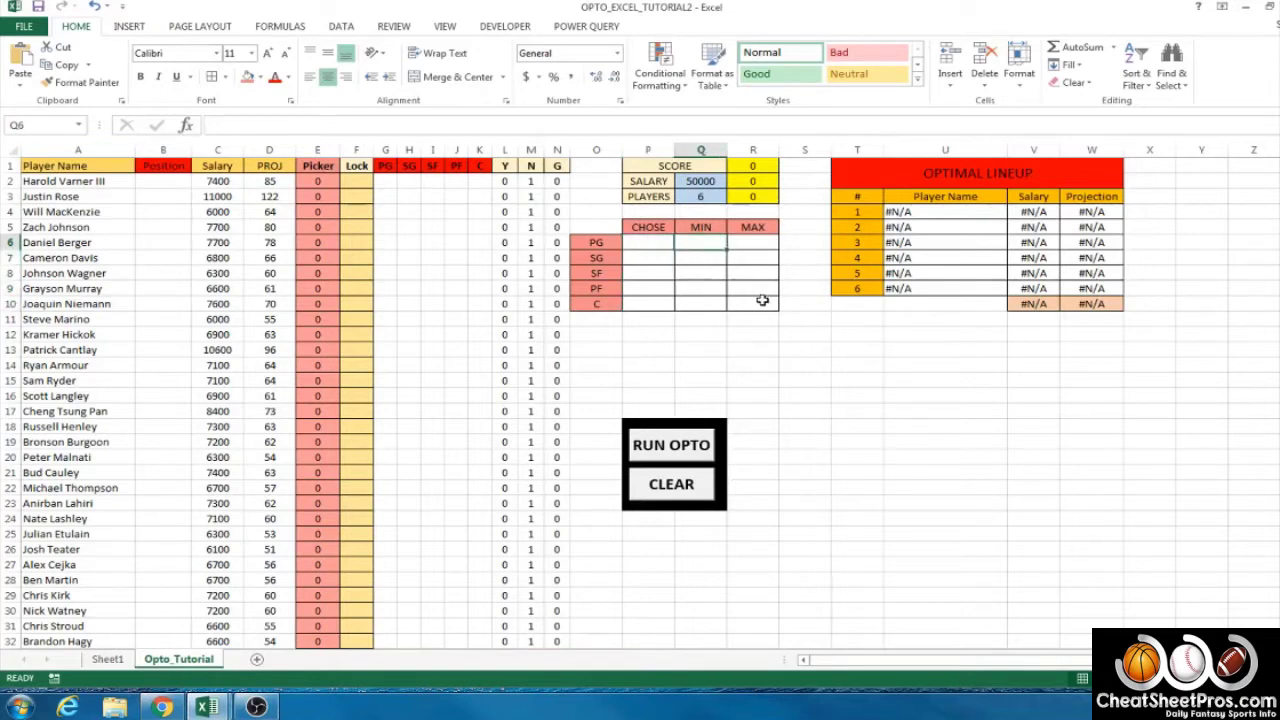
type("2")
key("Return")
type("2")
key("Return")
type("2")
key("Return")
type("2")
key("Return")
type("1")
key("Return")
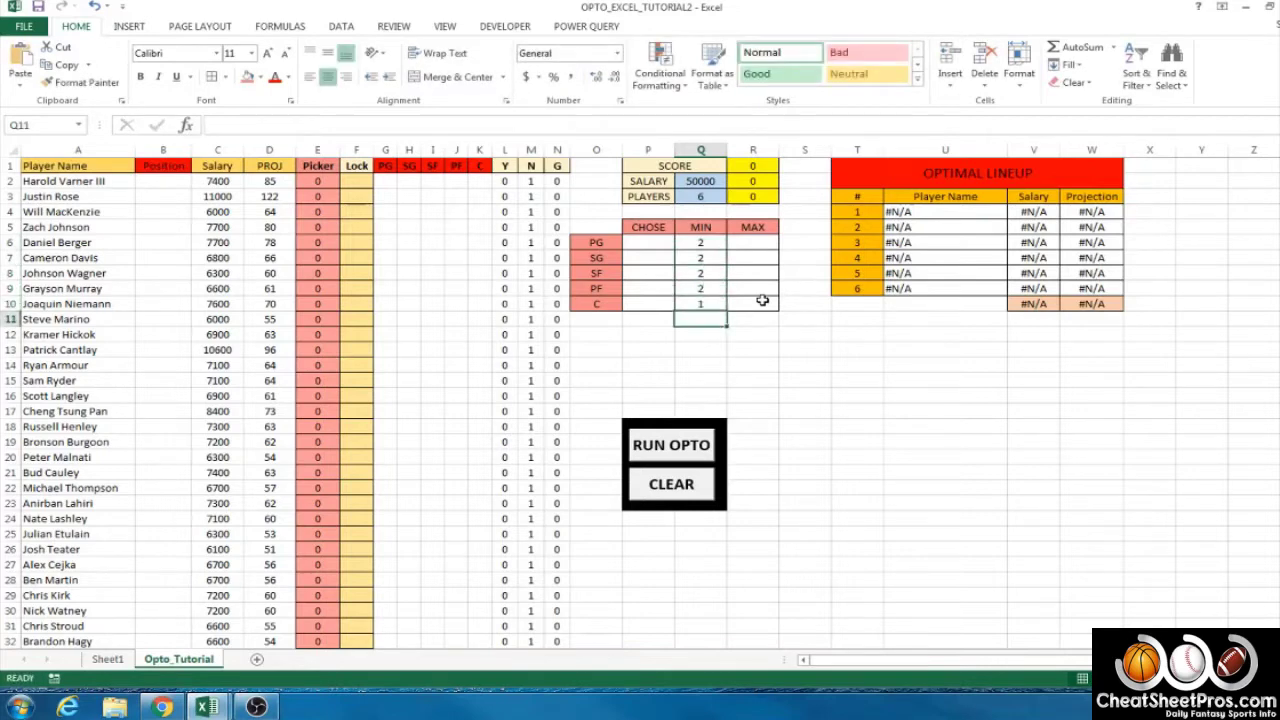
Enter the maximum limits in R6:R10: 2 for PG, SG, SF and PF, and 1 for C.
left_click(753, 243)
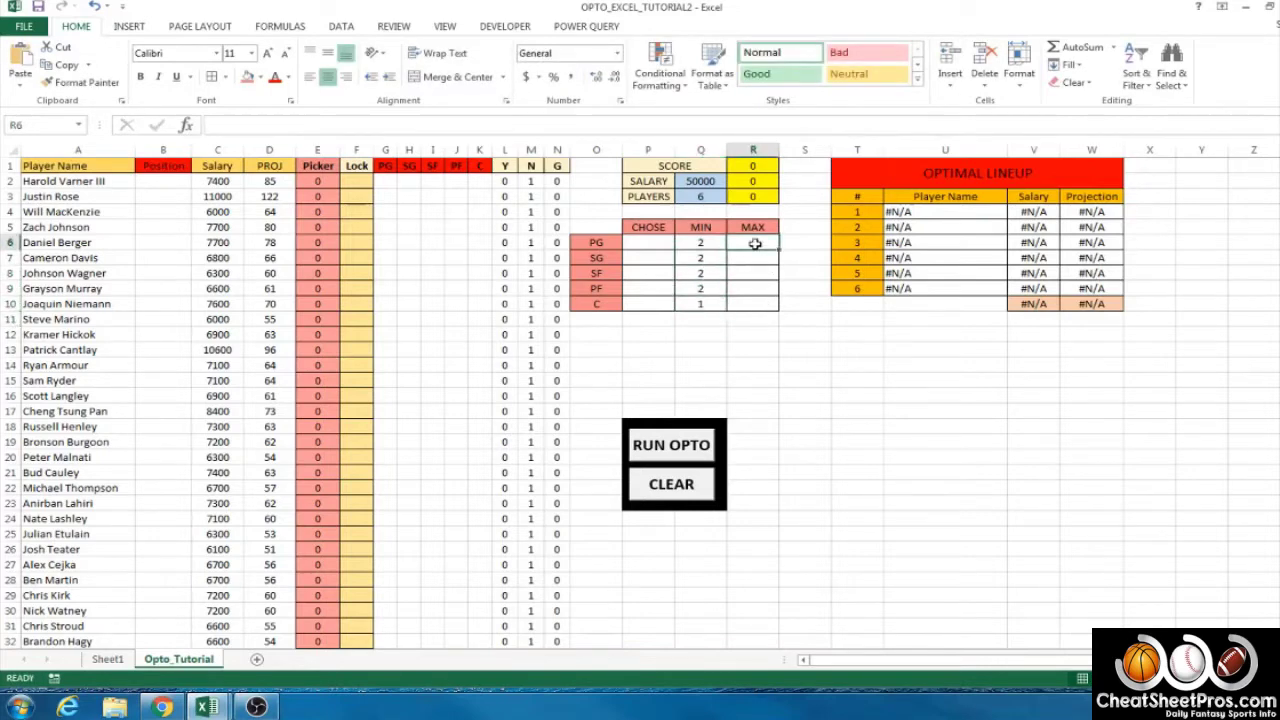
type("2")
key("Return")
type("2")
key("Return")
type("2")
key("Return")
type("2")
key("Return")
type("1")
key("Return")
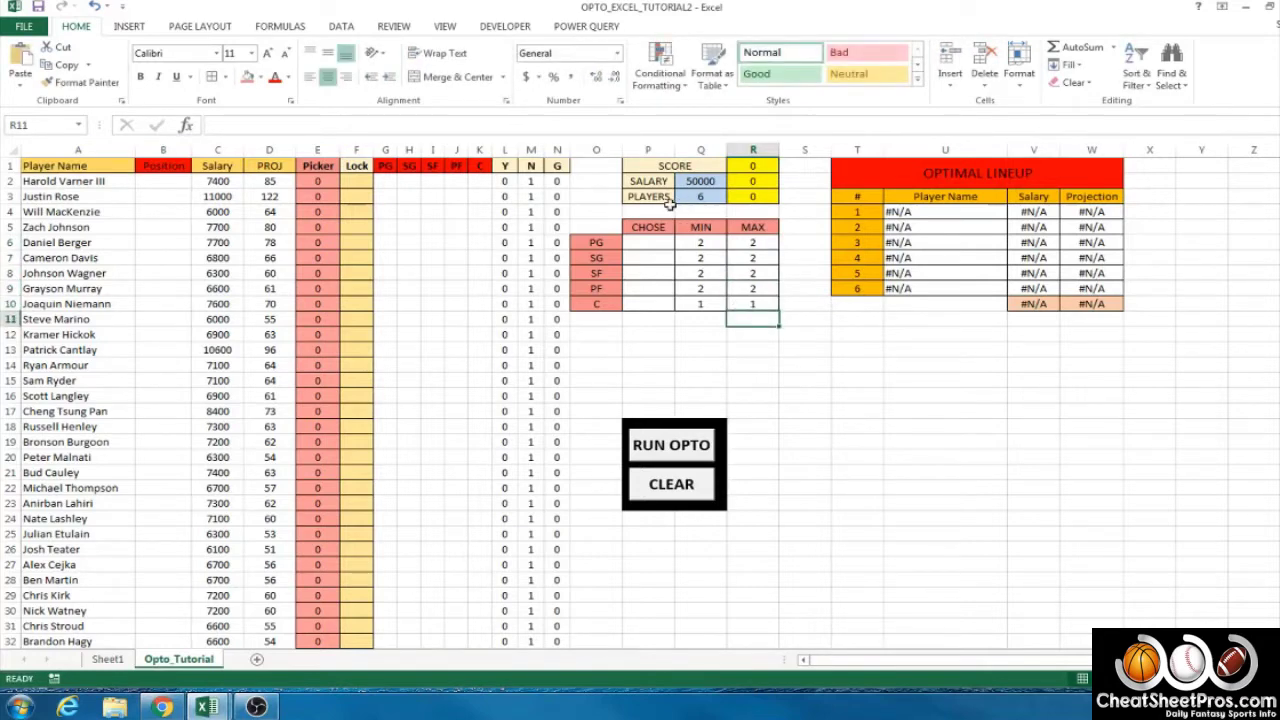
Set the SALARY limit in Q2 to 60000 and the PLAYERS limit in Q3 to 9.
left_click(701, 181)
type("60000")
key("Tab")
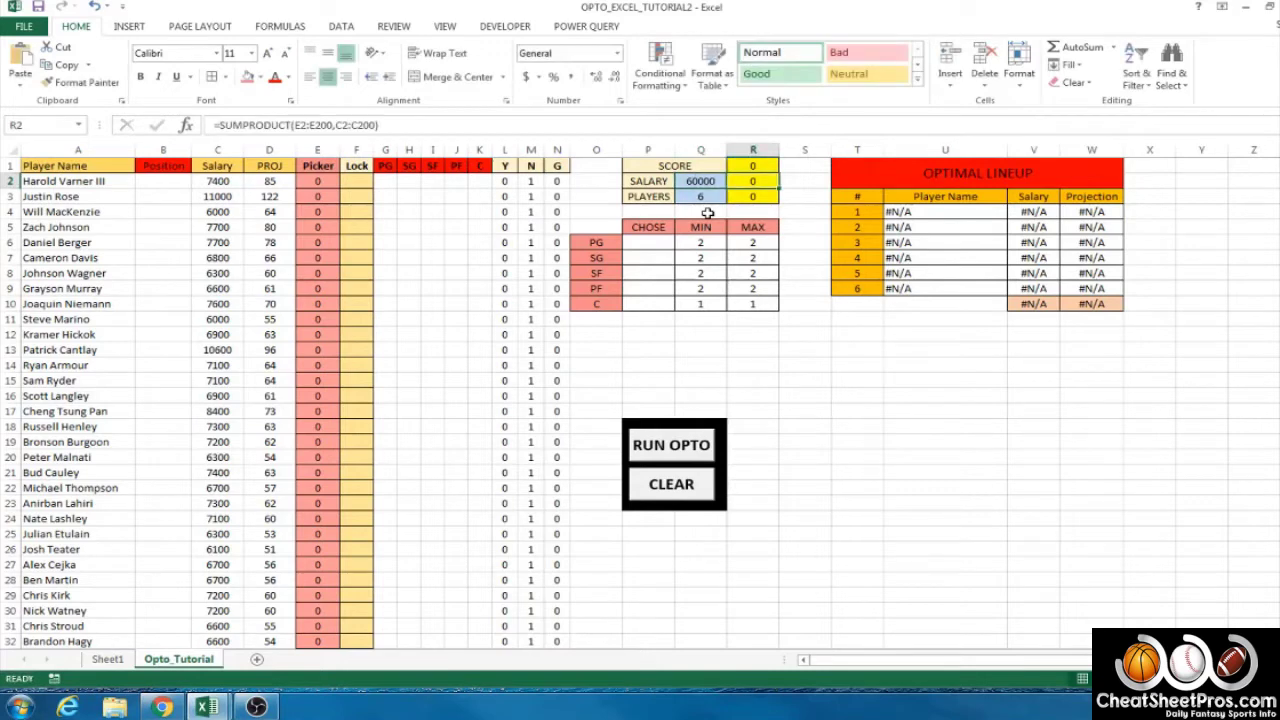
left_click(704, 196)
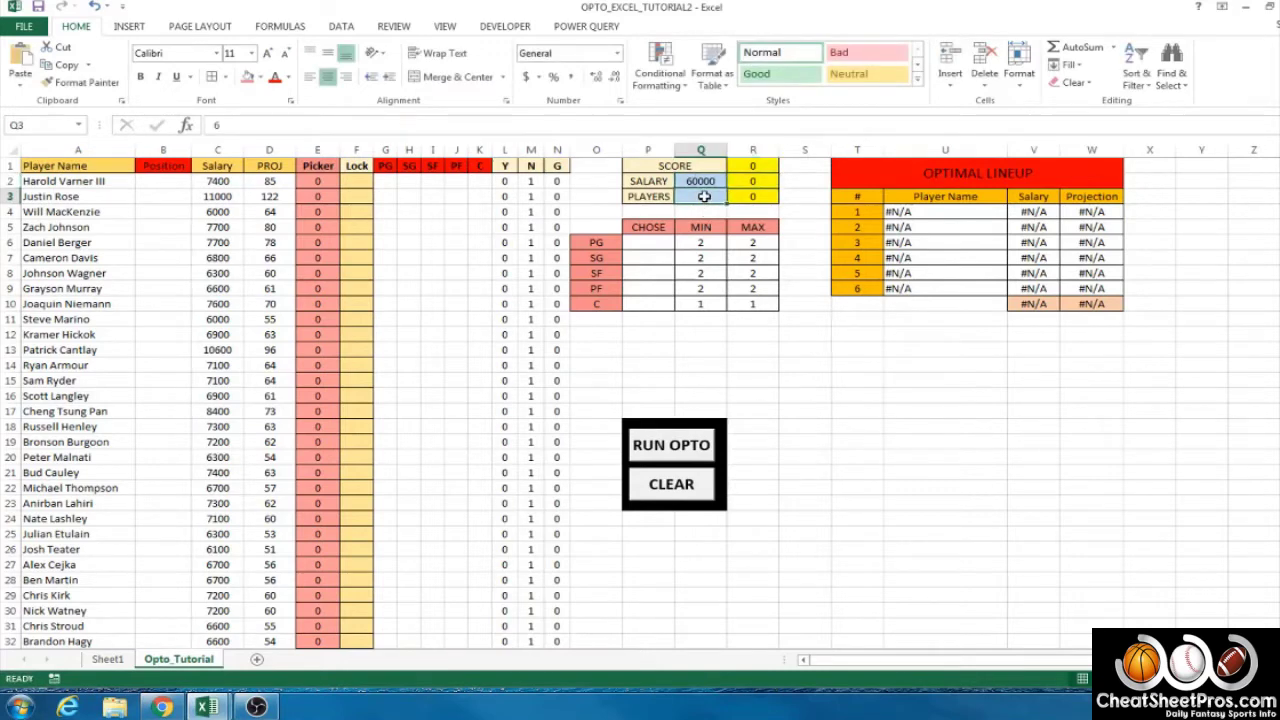
type("9")
key("Return")
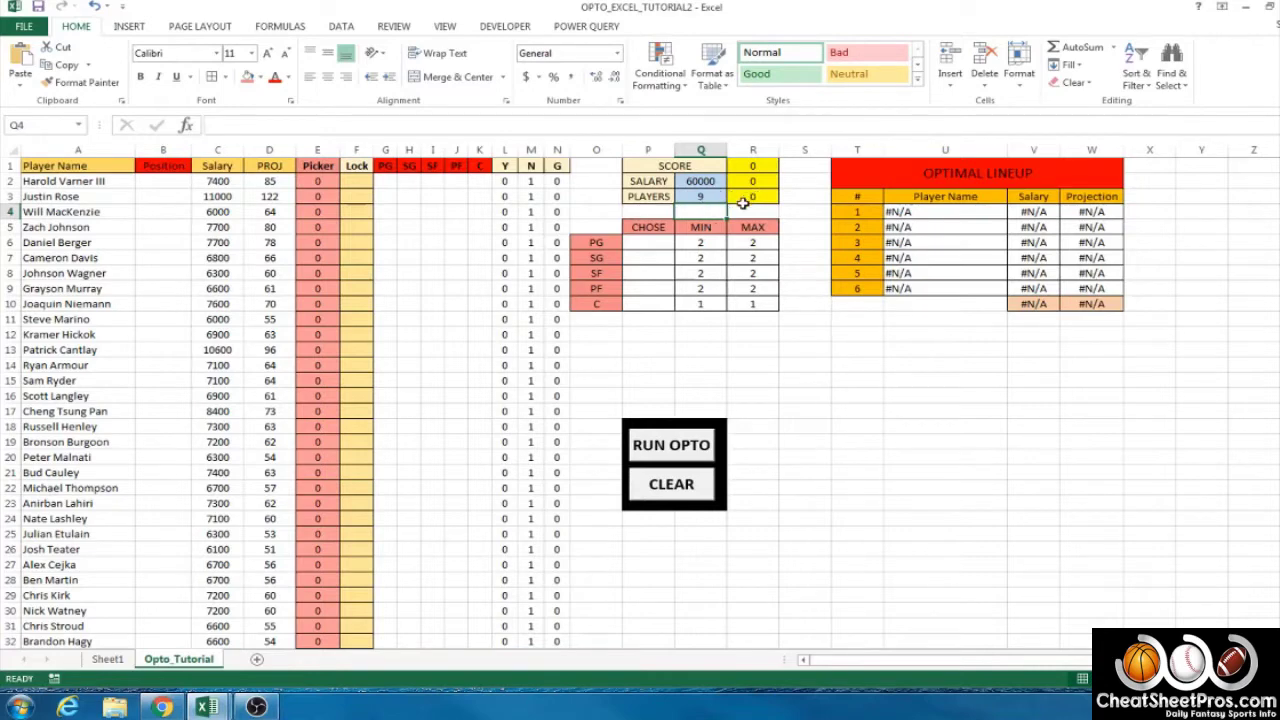
Examine the score, salary and player formulas in R1:R3 and the columns they reference.
left_click(752, 168)
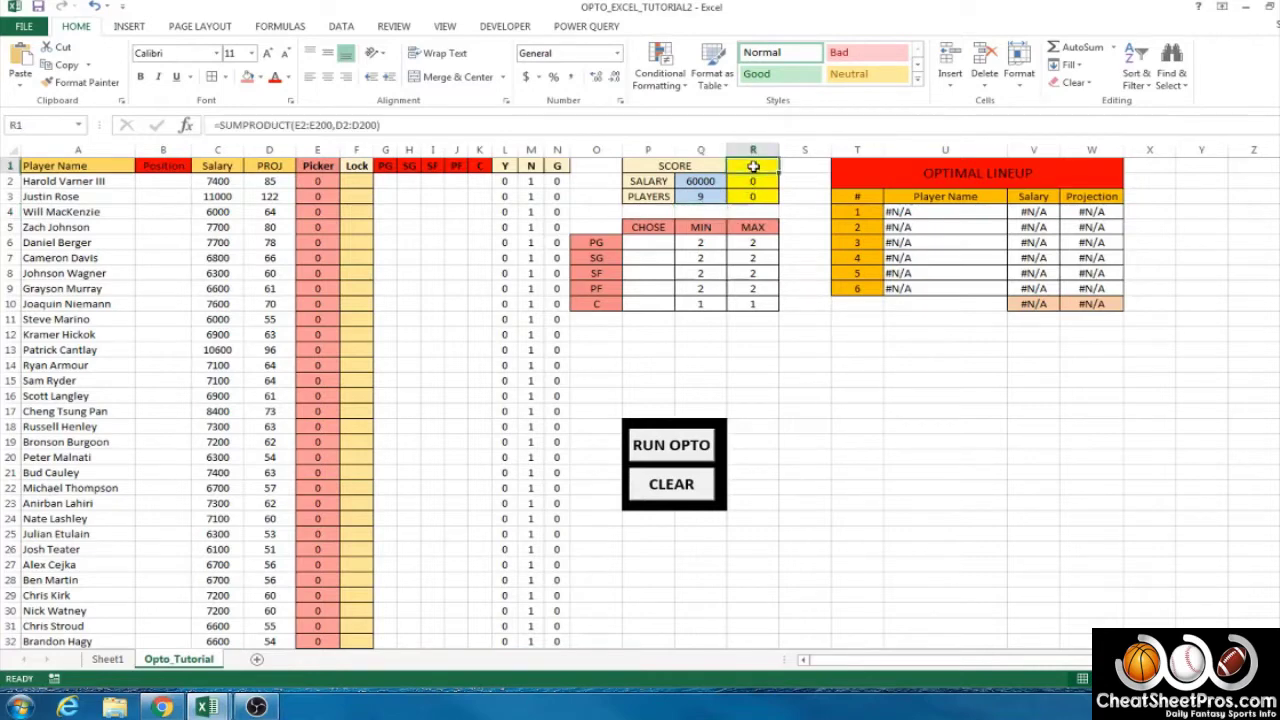
left_click(601, 126)
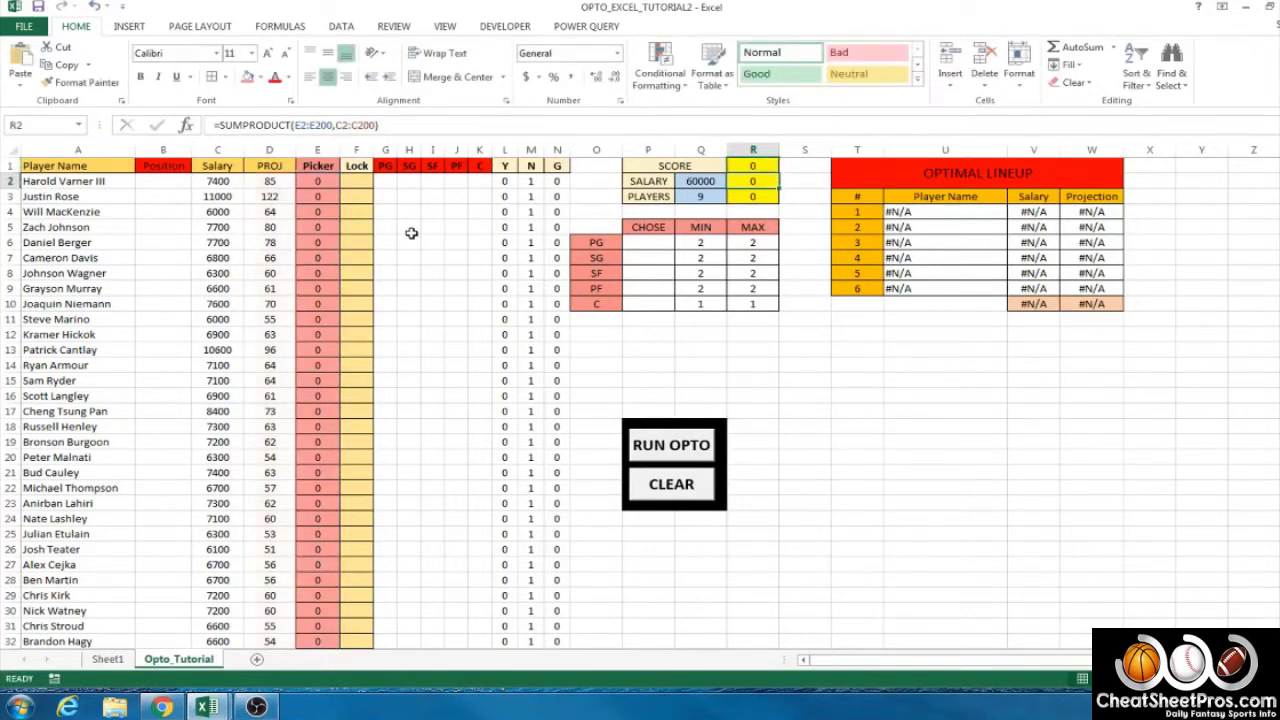
left_click(705, 182)
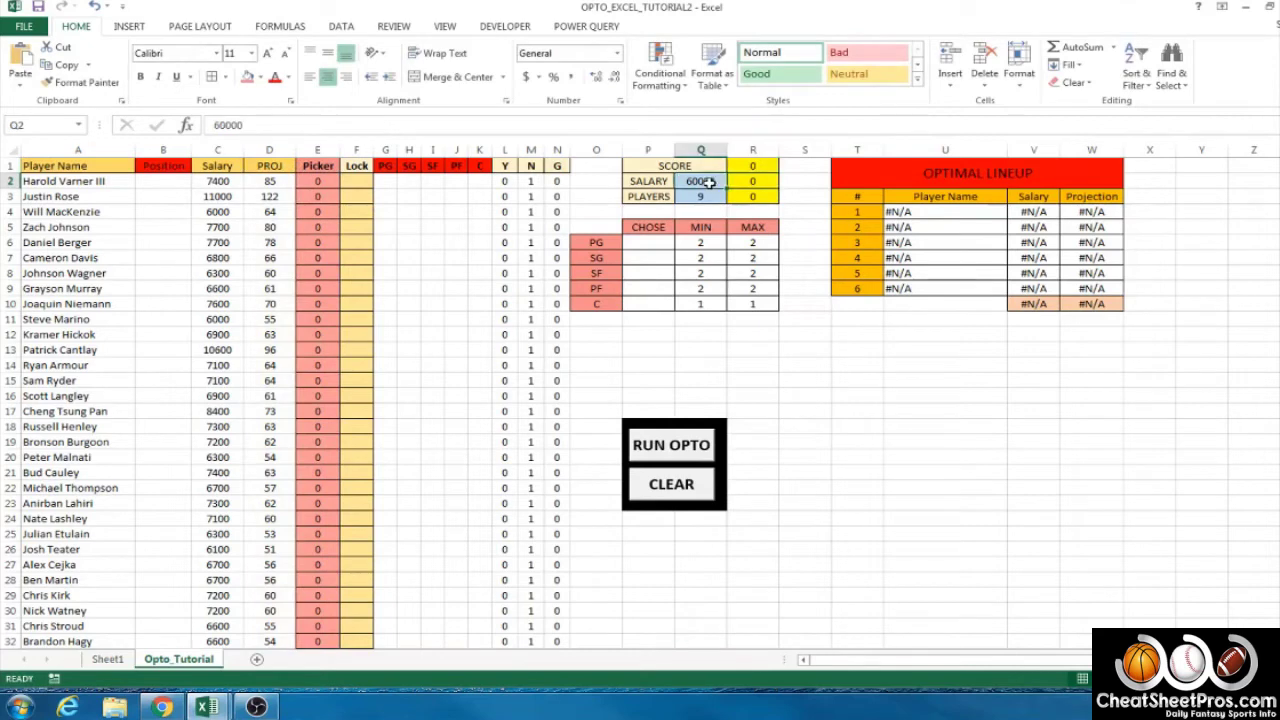
left_click(595, 121)
key("Escape")
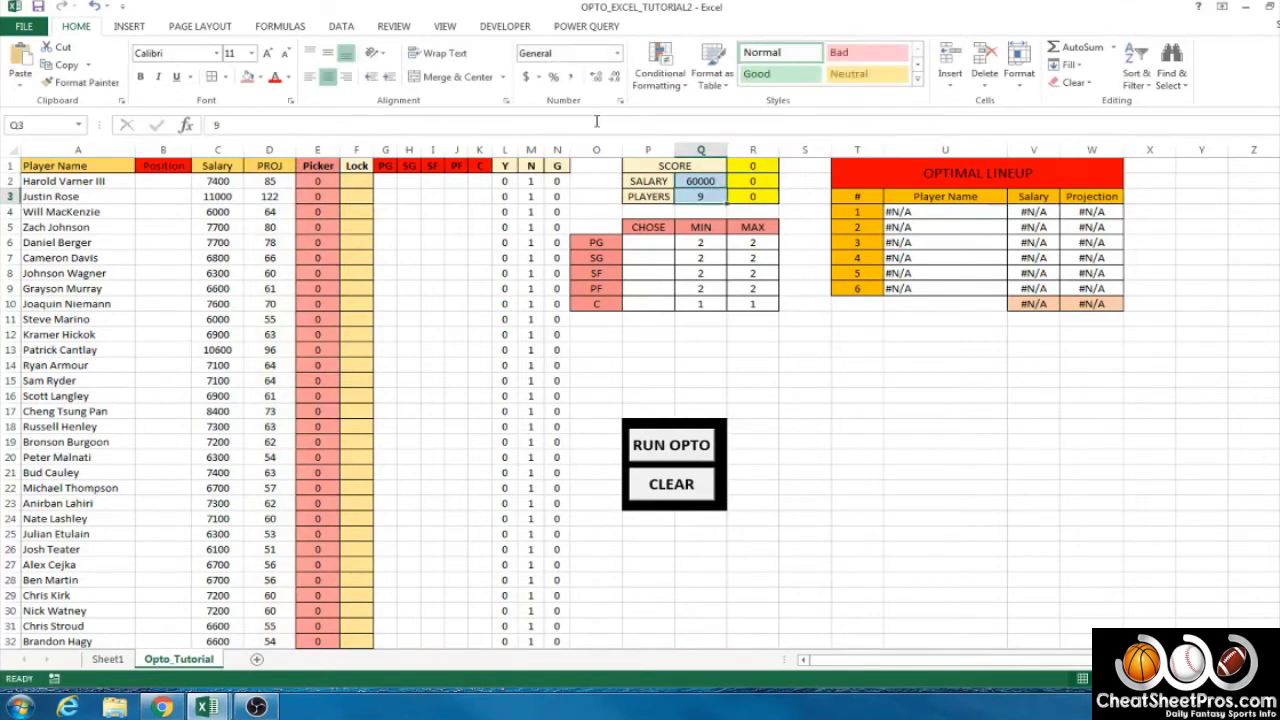
left_click(772, 180)
left_click(530, 126)
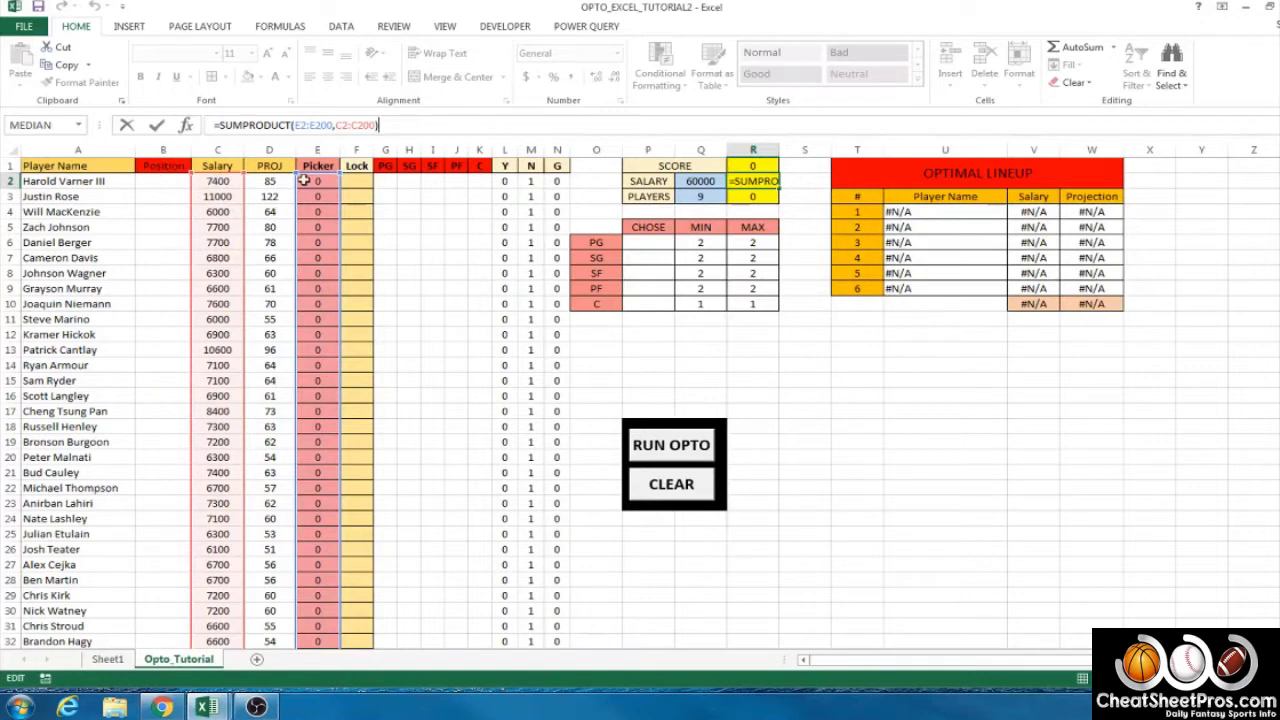
key("Return")
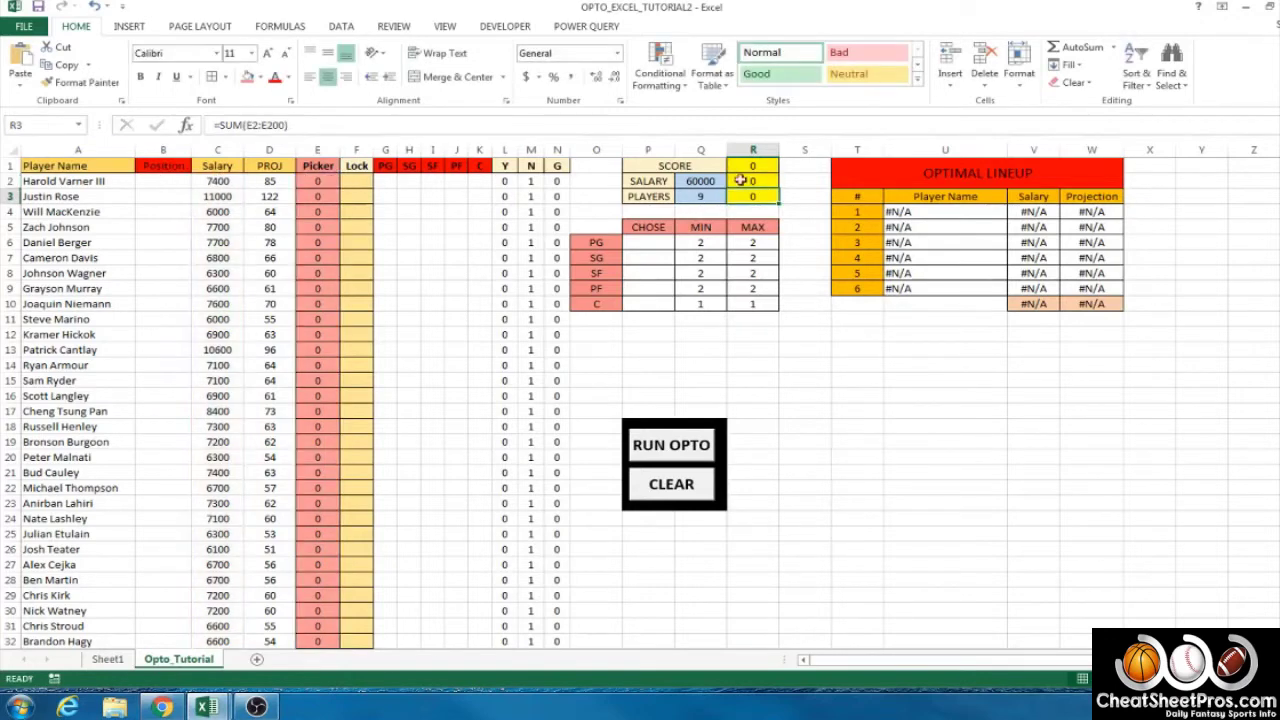
left_click(308, 123)
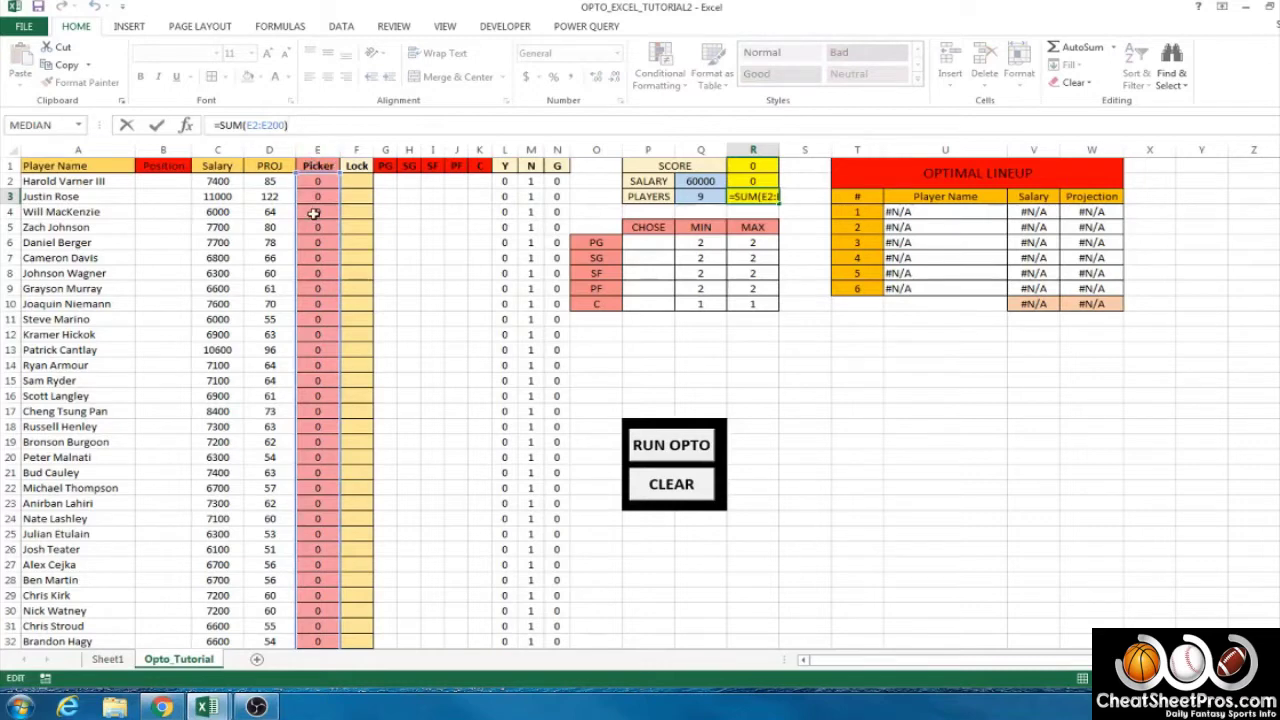
key("Return")
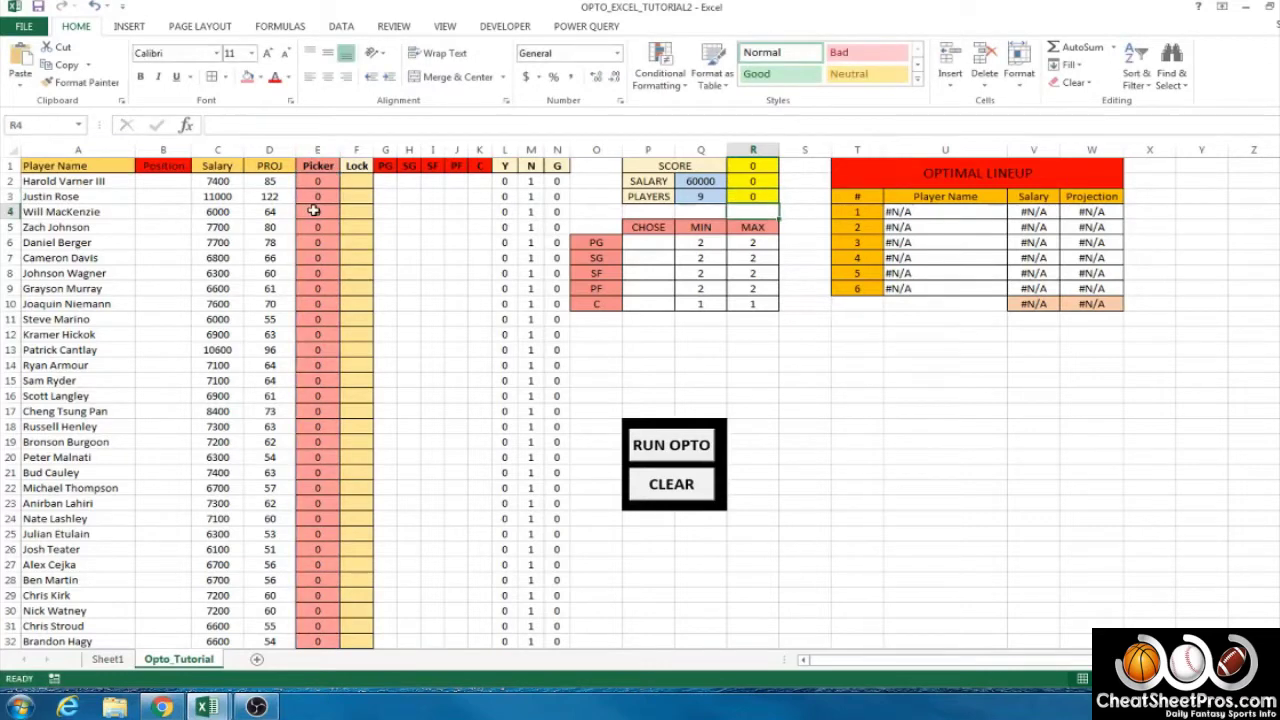
Enter the formula =SUM(G2:G200) in P6 as the CHOSE value for PG.
left_click(649, 243)
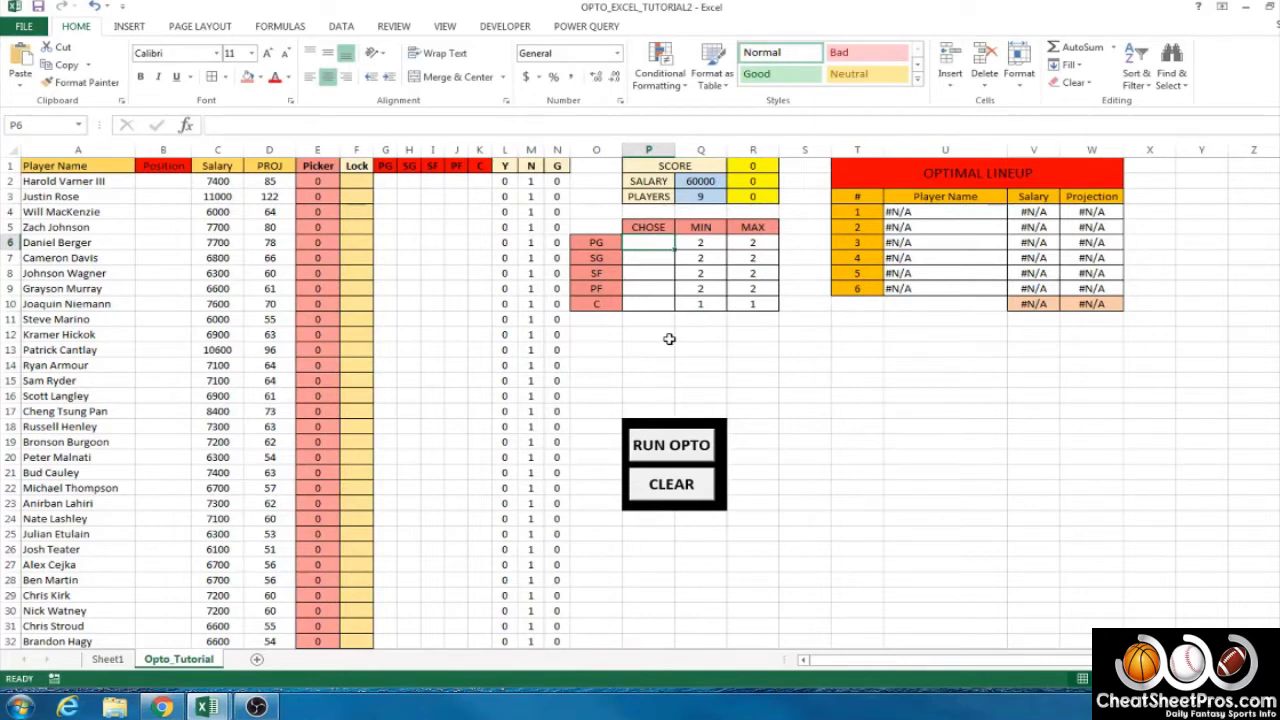
left_click(309, 125)
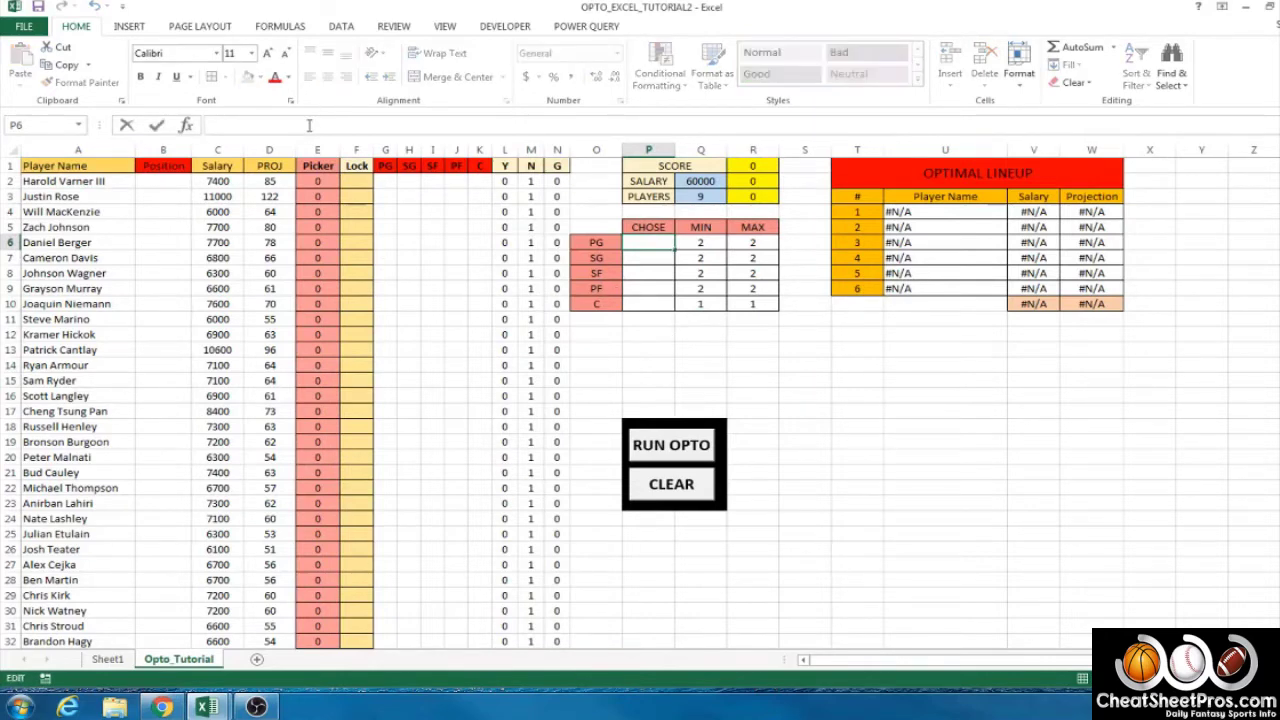
type("=")
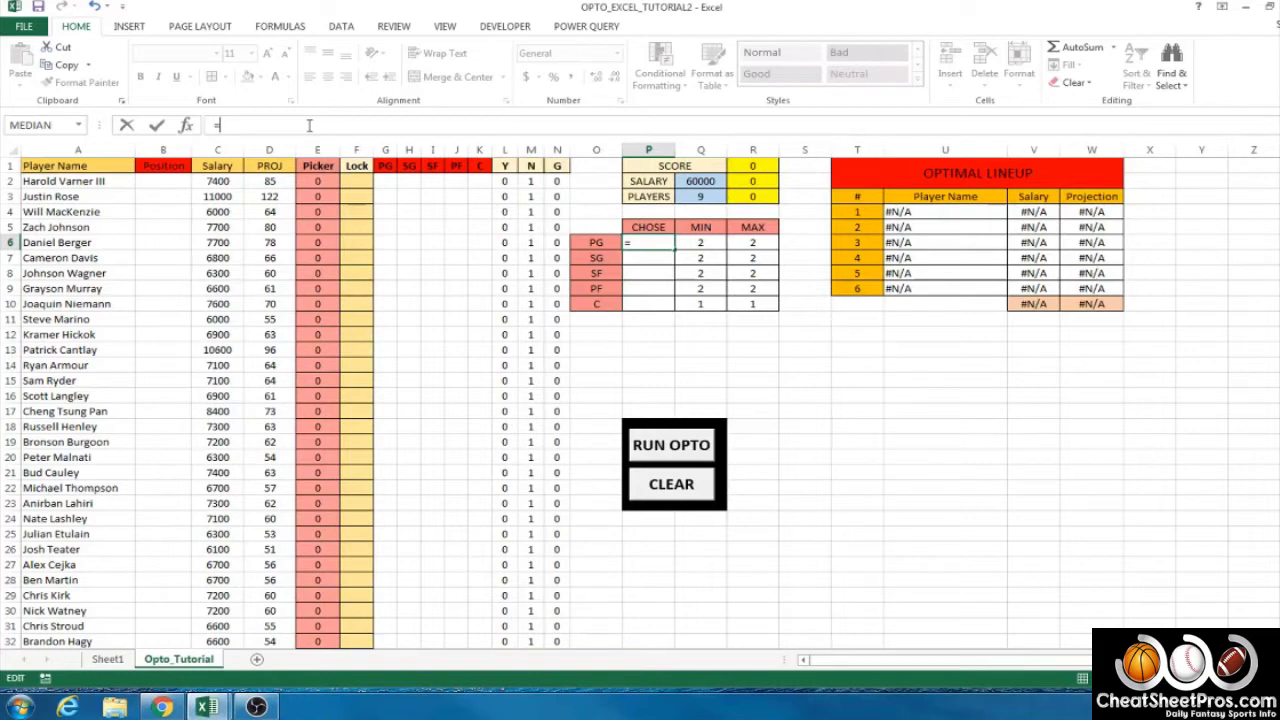
type("SUM")
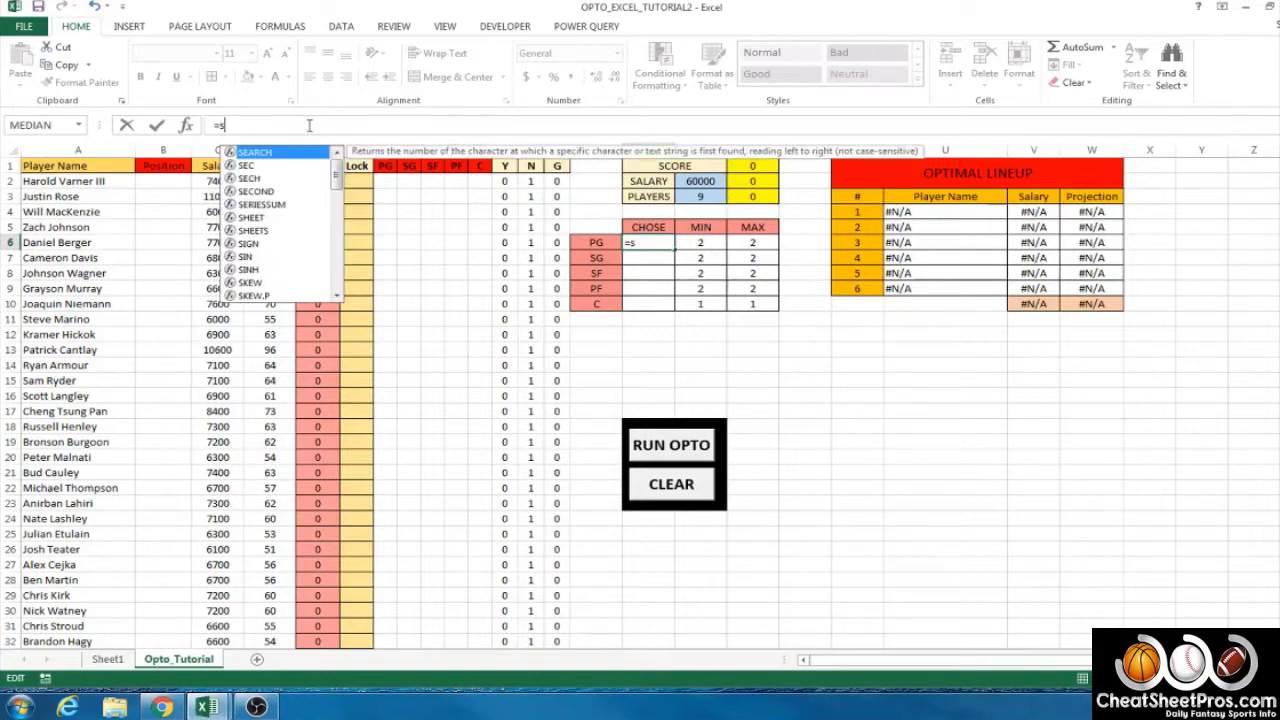
type("(")
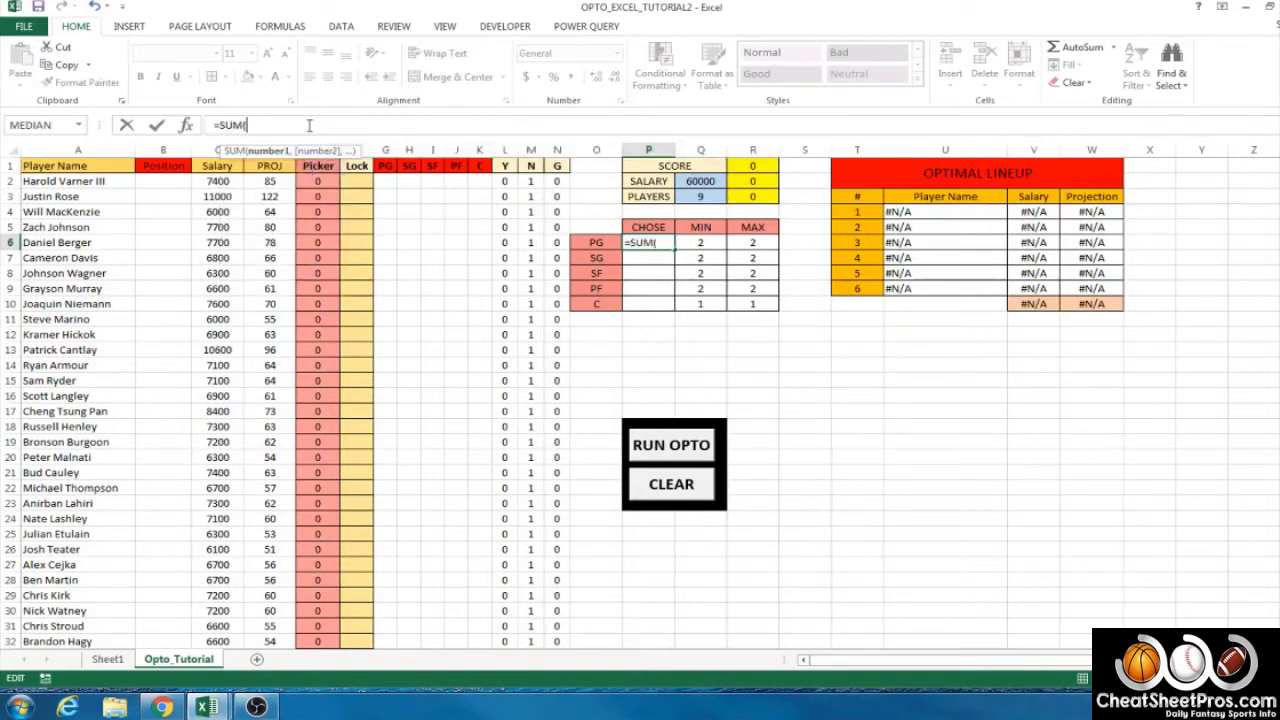
type("G2:G200)")
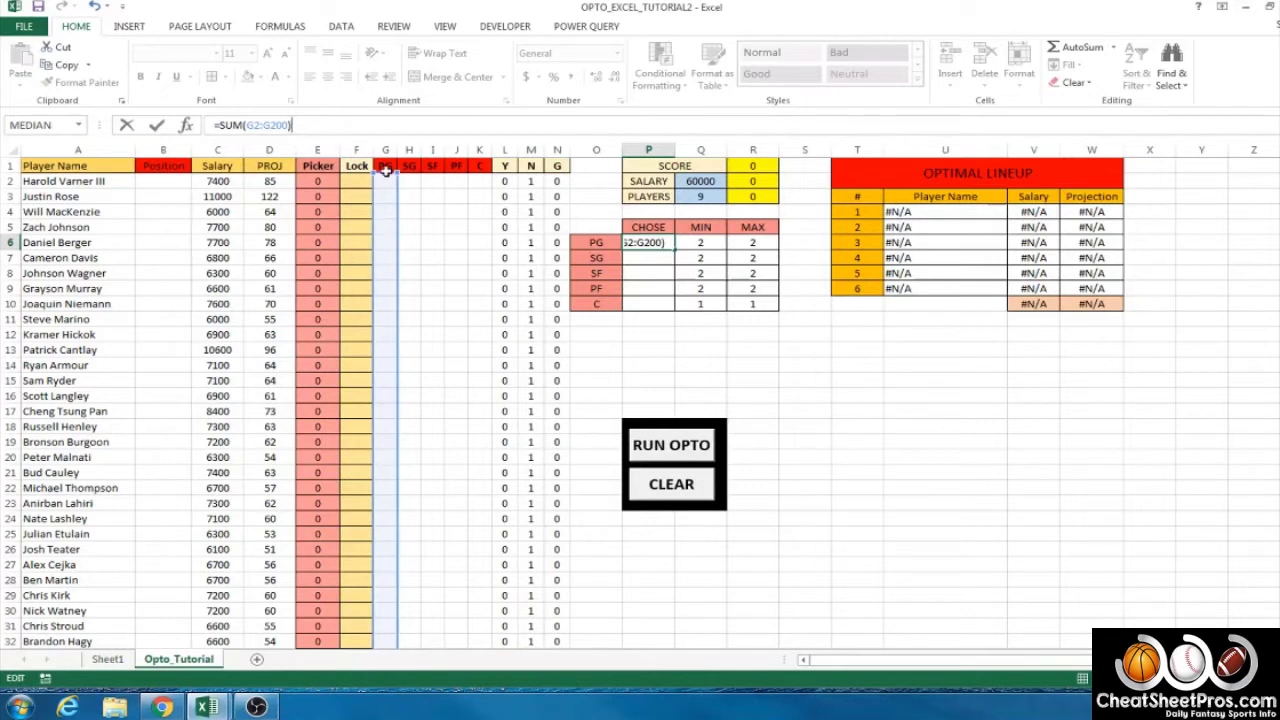
key("Return")
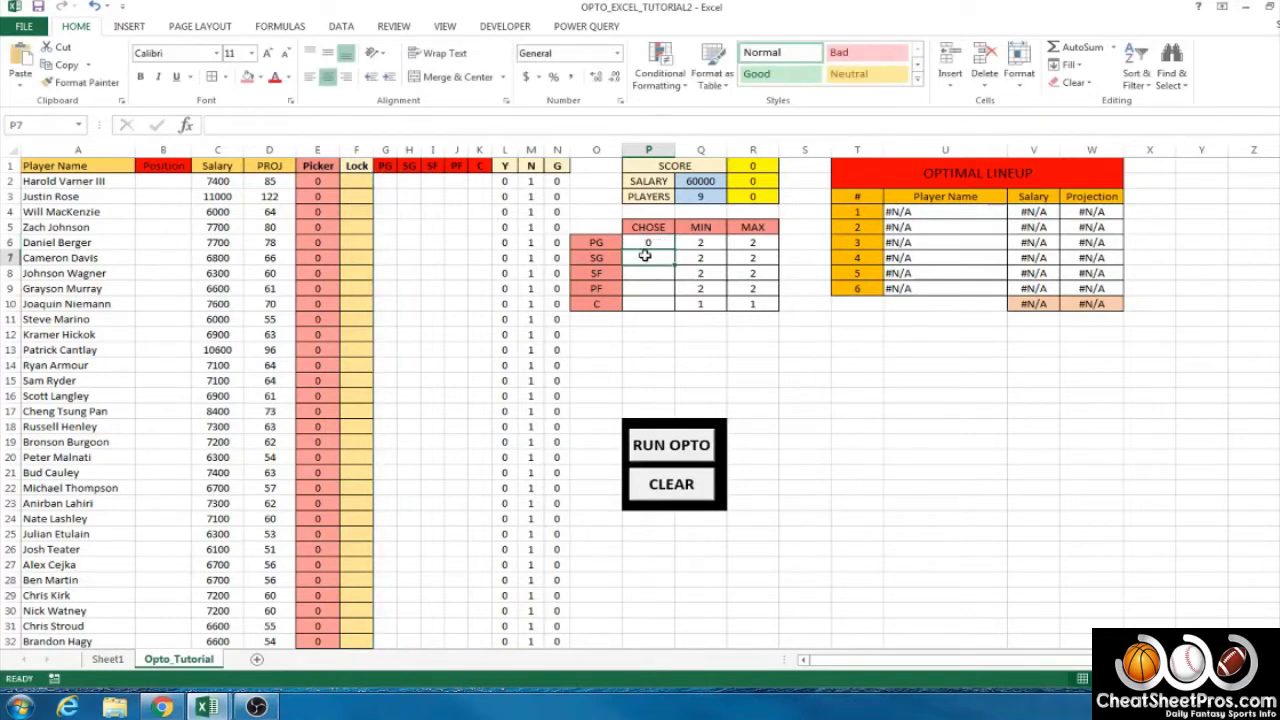
Enter the formula =SUM(H2:H200) in P7 as the CHOSE value for SG.
type("=SUM(")
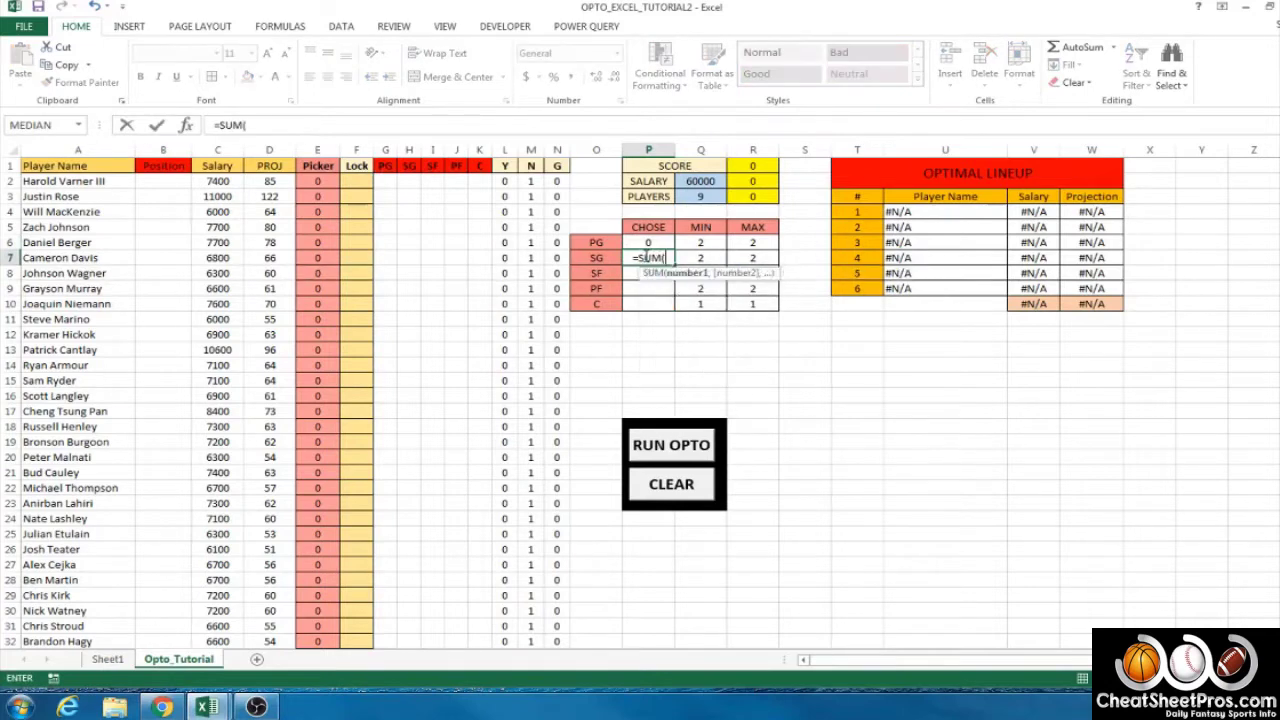
type("H")
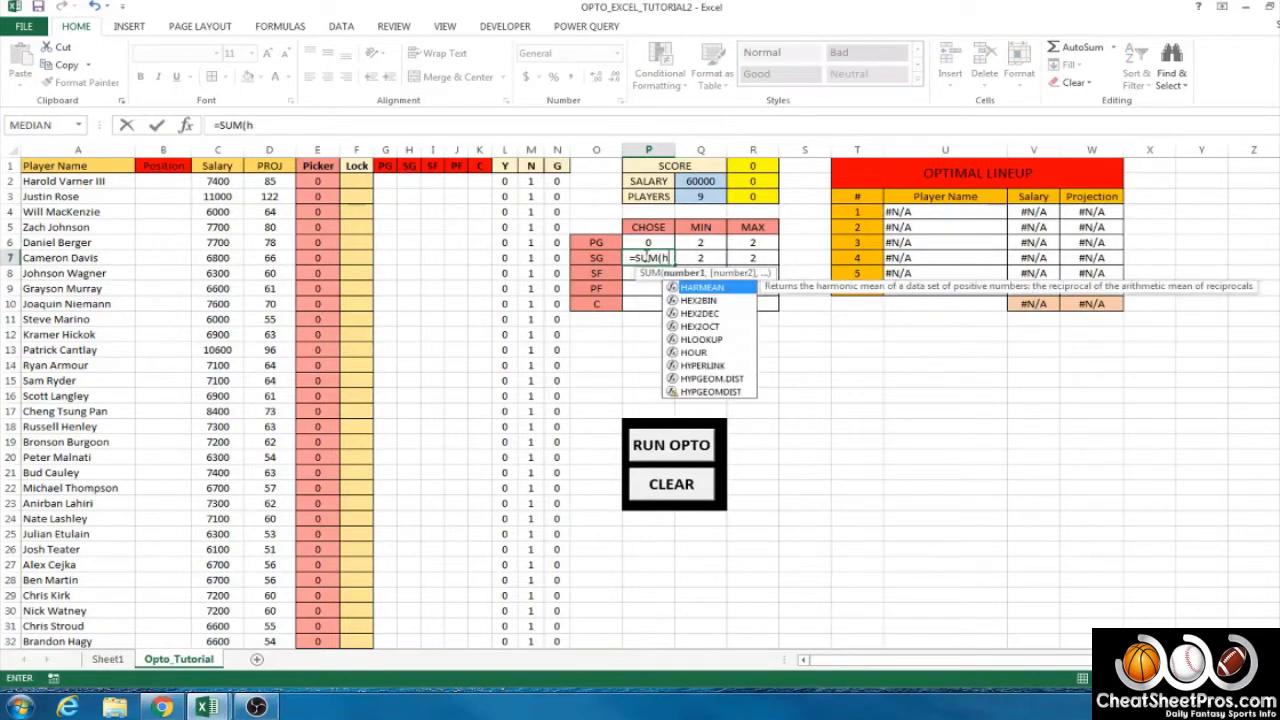
type("2:H200)")
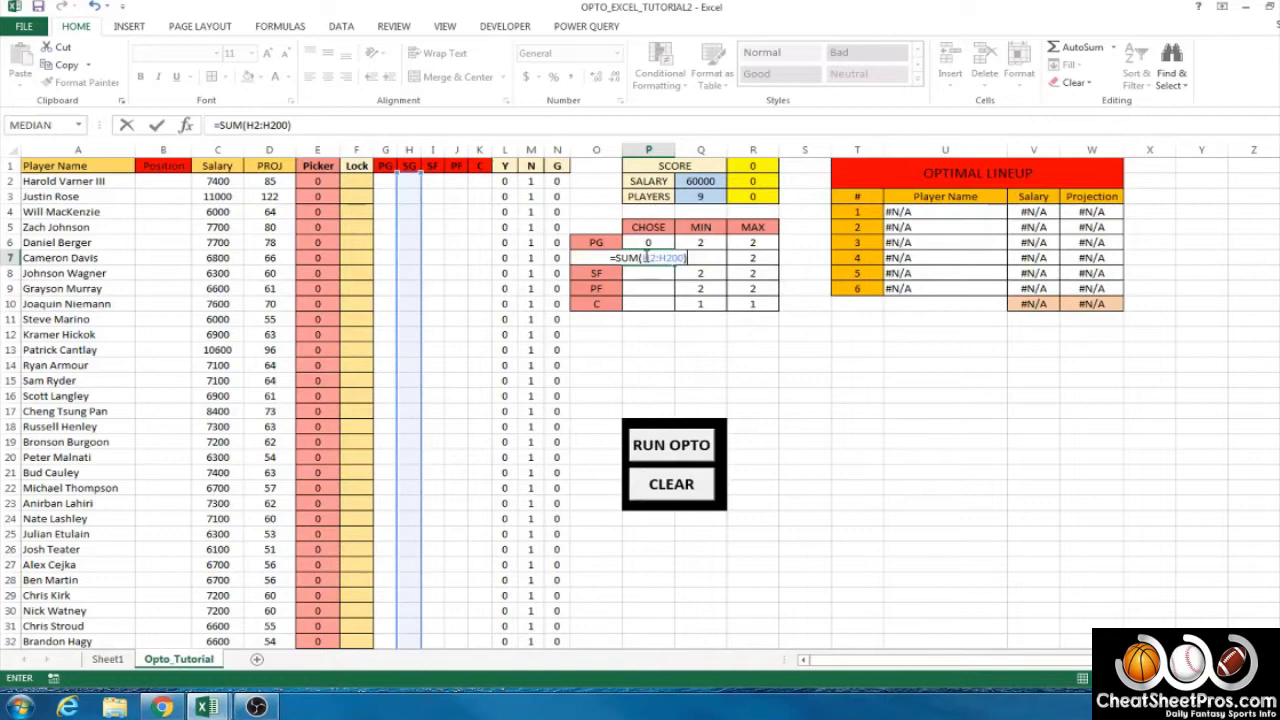
key("Return")
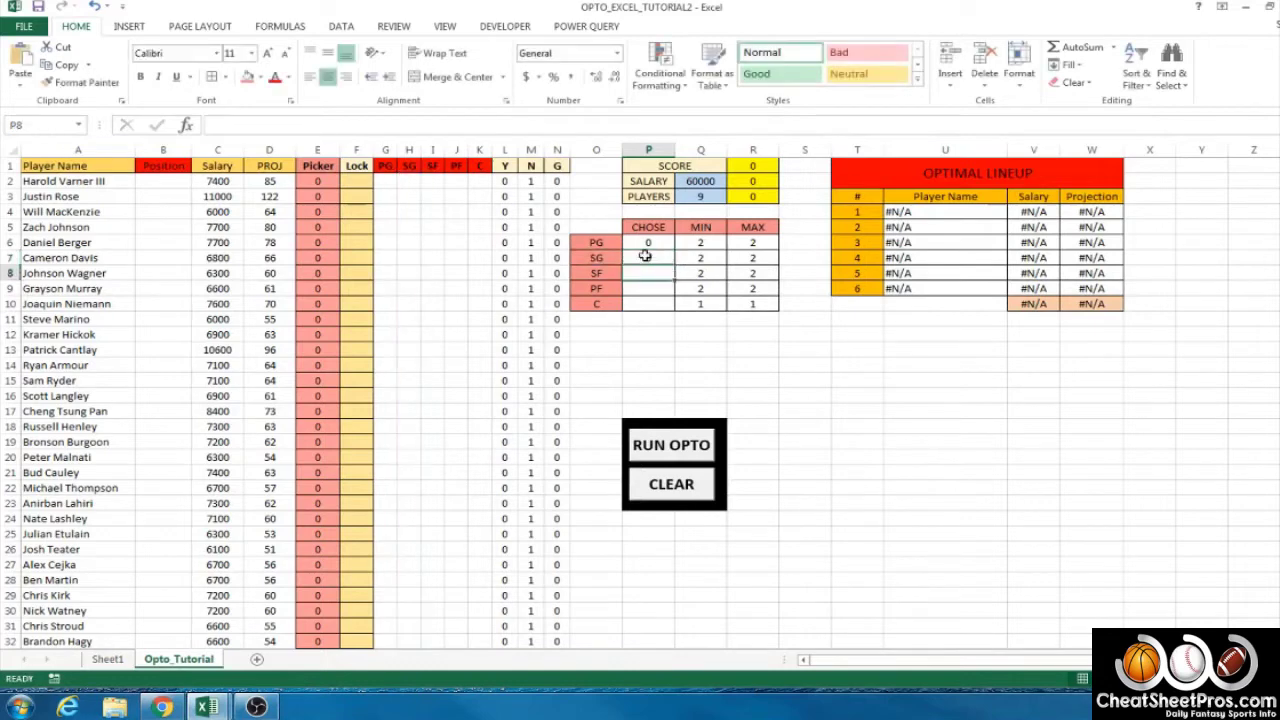
Enter the formula =SUM(I2:I200) in P8 as the CHOSE value for SF.
left_click(489, 122)
type("=")
type("I")
key("BackSpace")
type("SUM(")
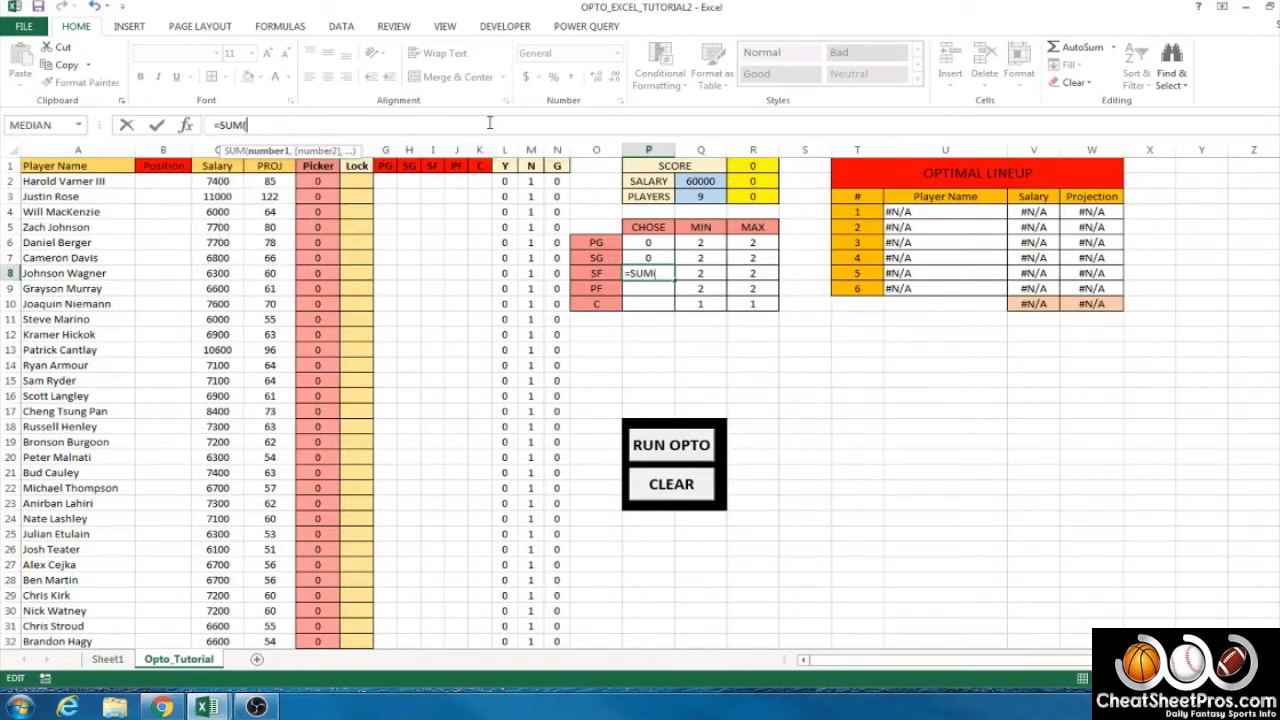
type("I2:I100)")
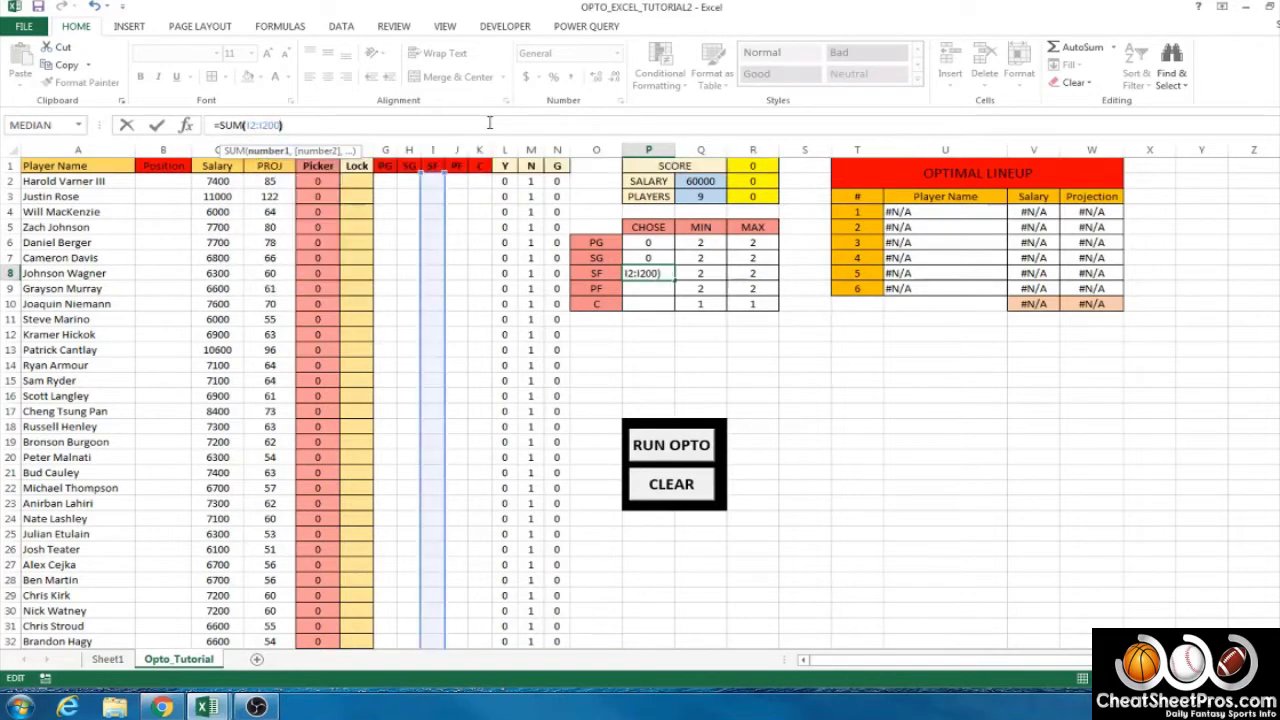
key("Return")
left_click(651, 258)
left_click(657, 273)
Enter the formula =SUM(J2:J200) in P9 as the CHOSE value for PF.
left_click(663, 289)
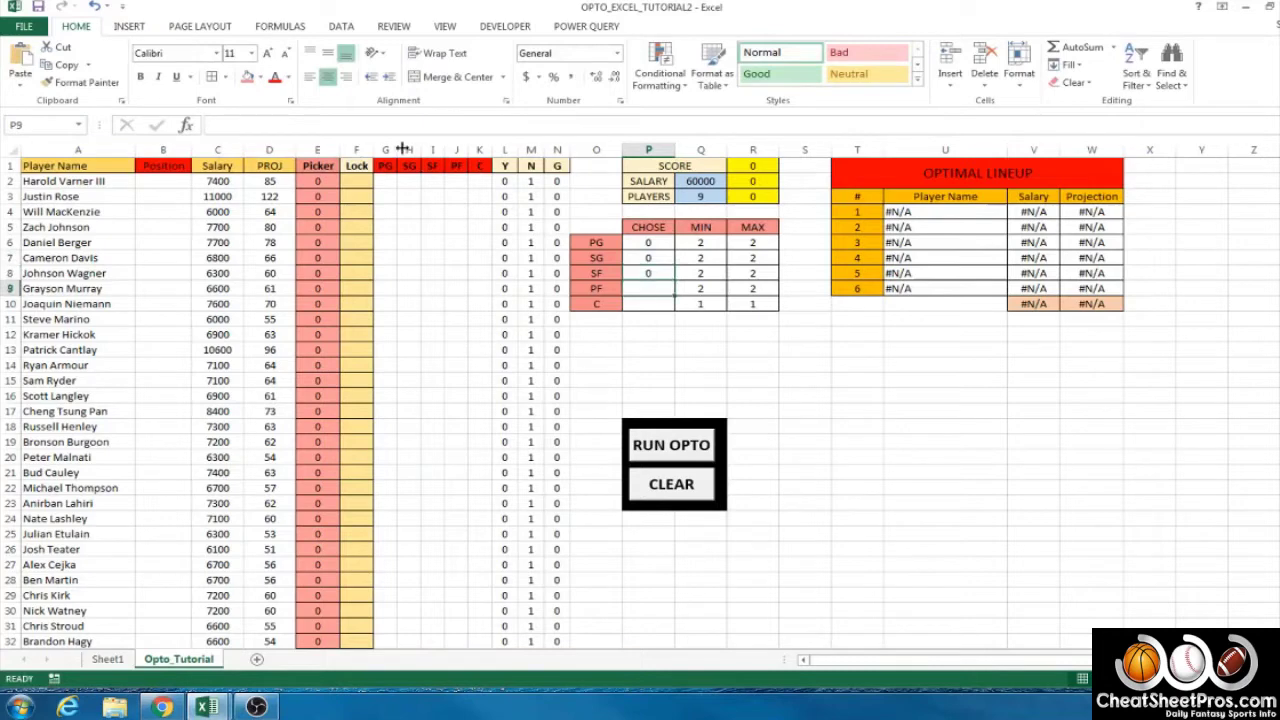
left_click(352, 124)
type("=")
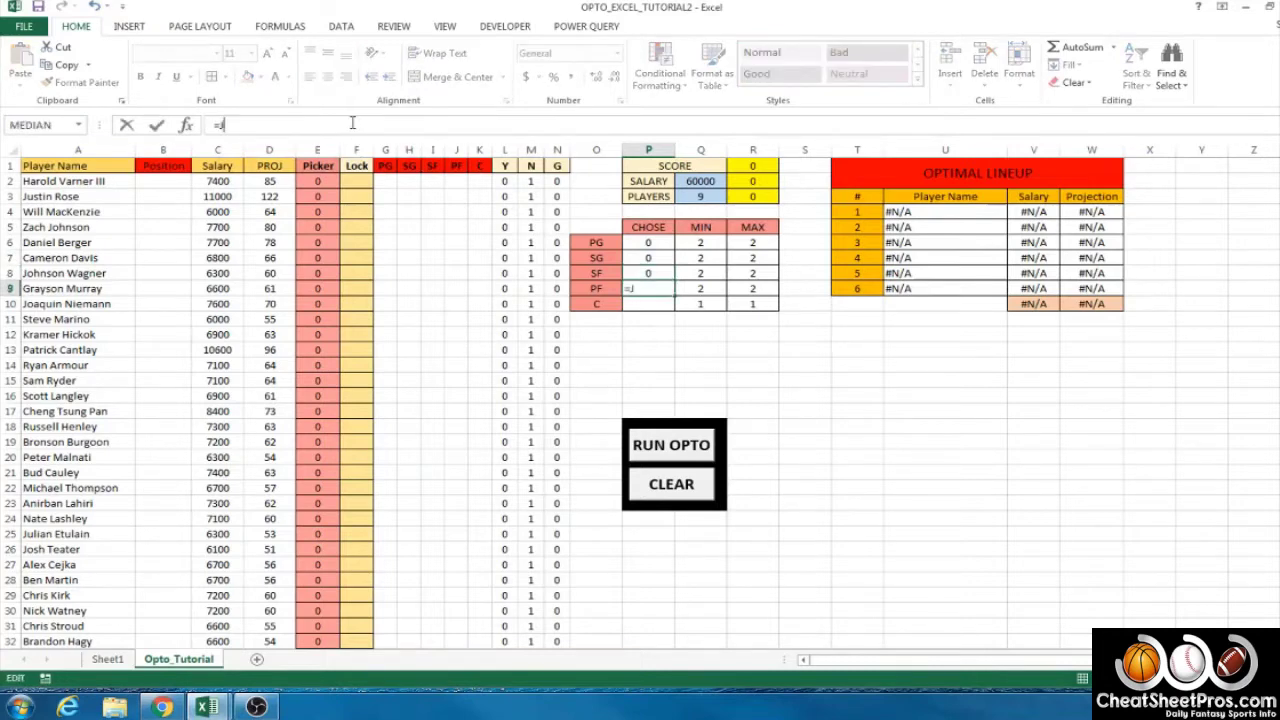
type("SUM(J2:J200)")
key("Return")
Enter the formula =SUM(K2:K200) in P10 as the CHOSE value for C.
left_click(354, 125)
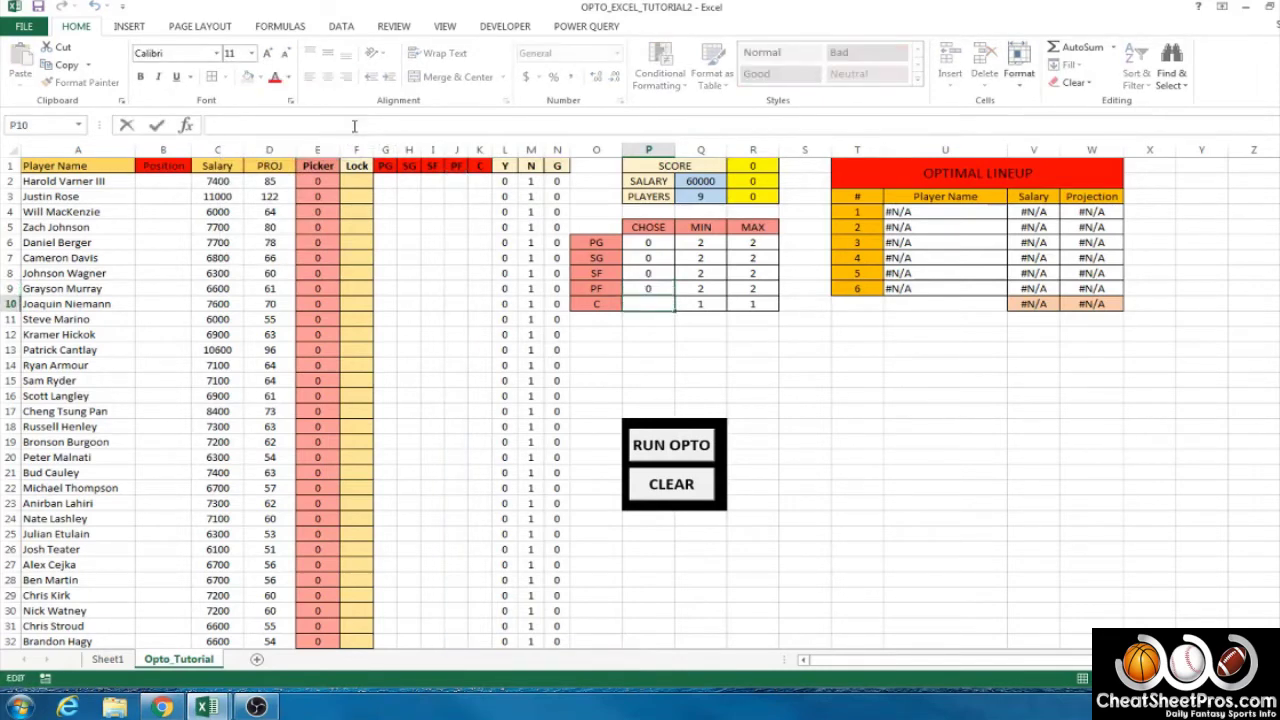
type("=SU")
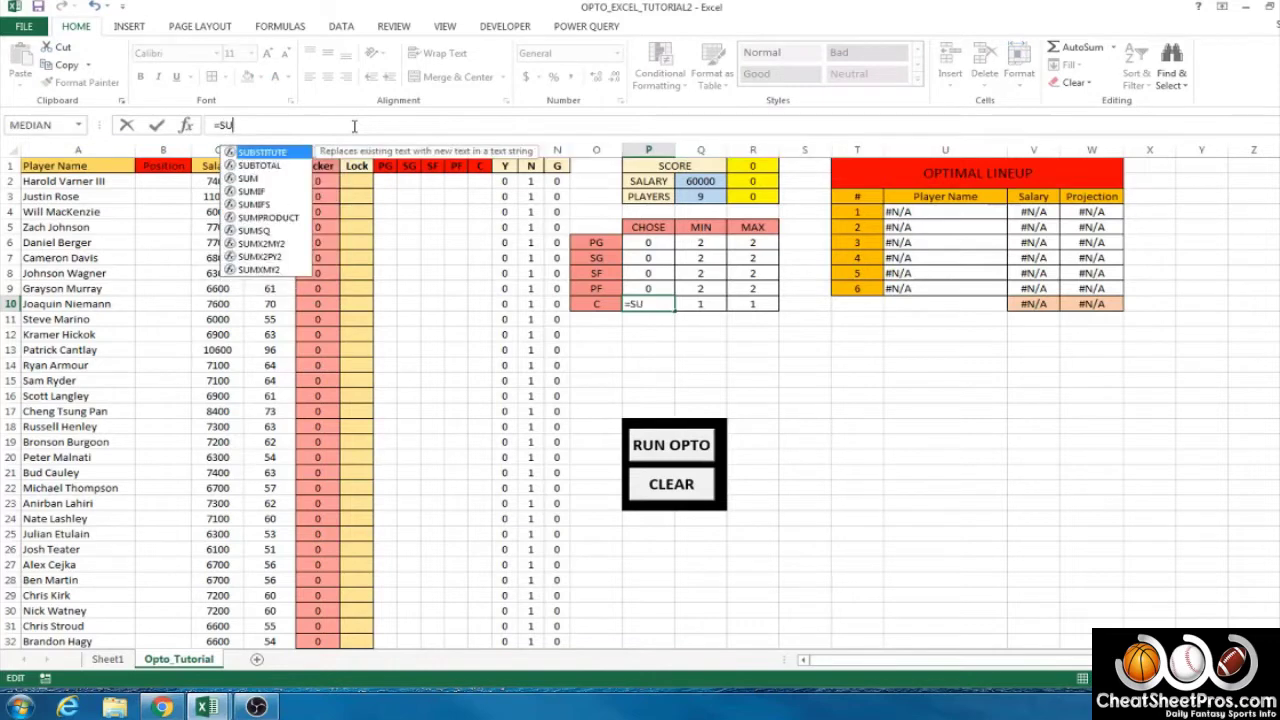
type("M(K2:K200)")
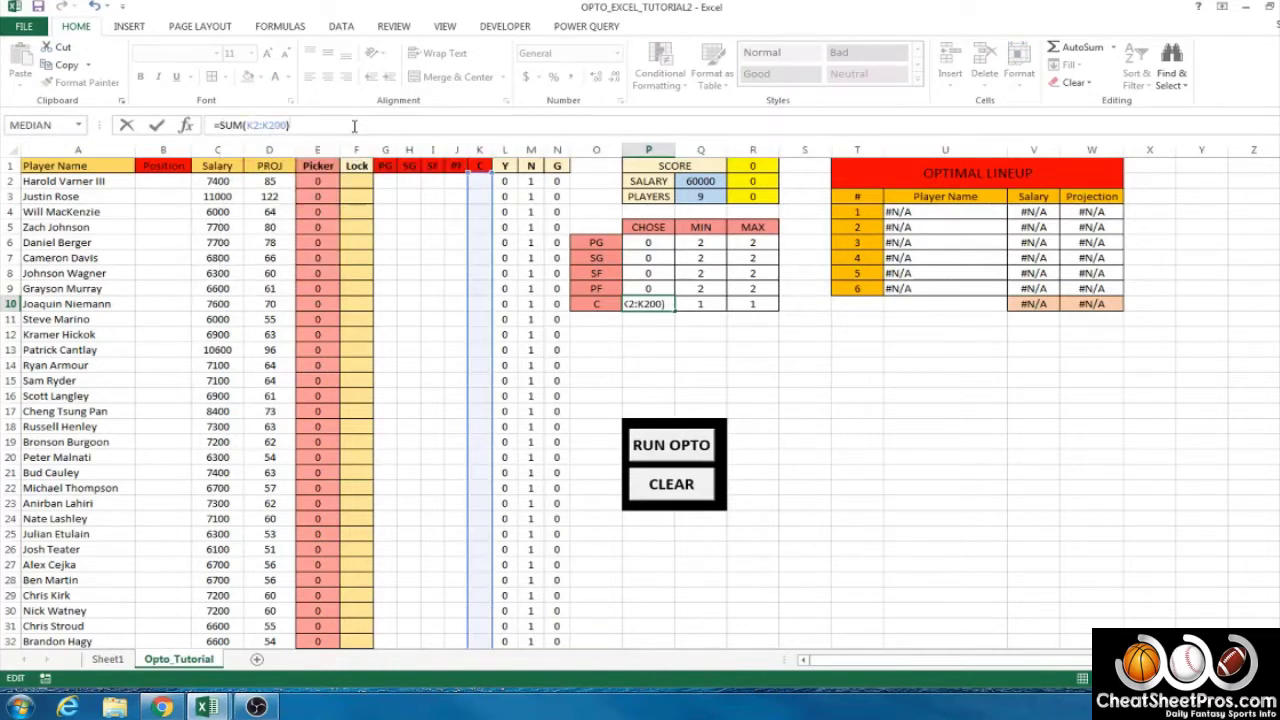
key("Return")
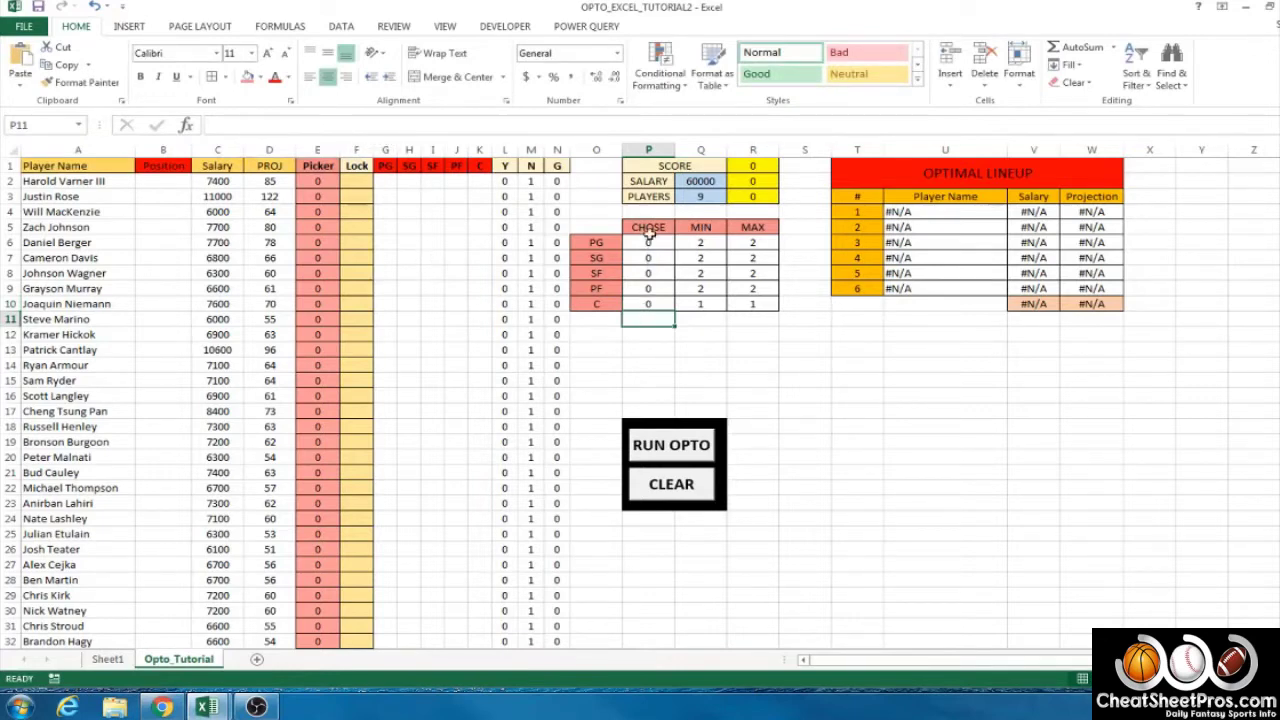
left_click_drag(648, 243, 650, 303)
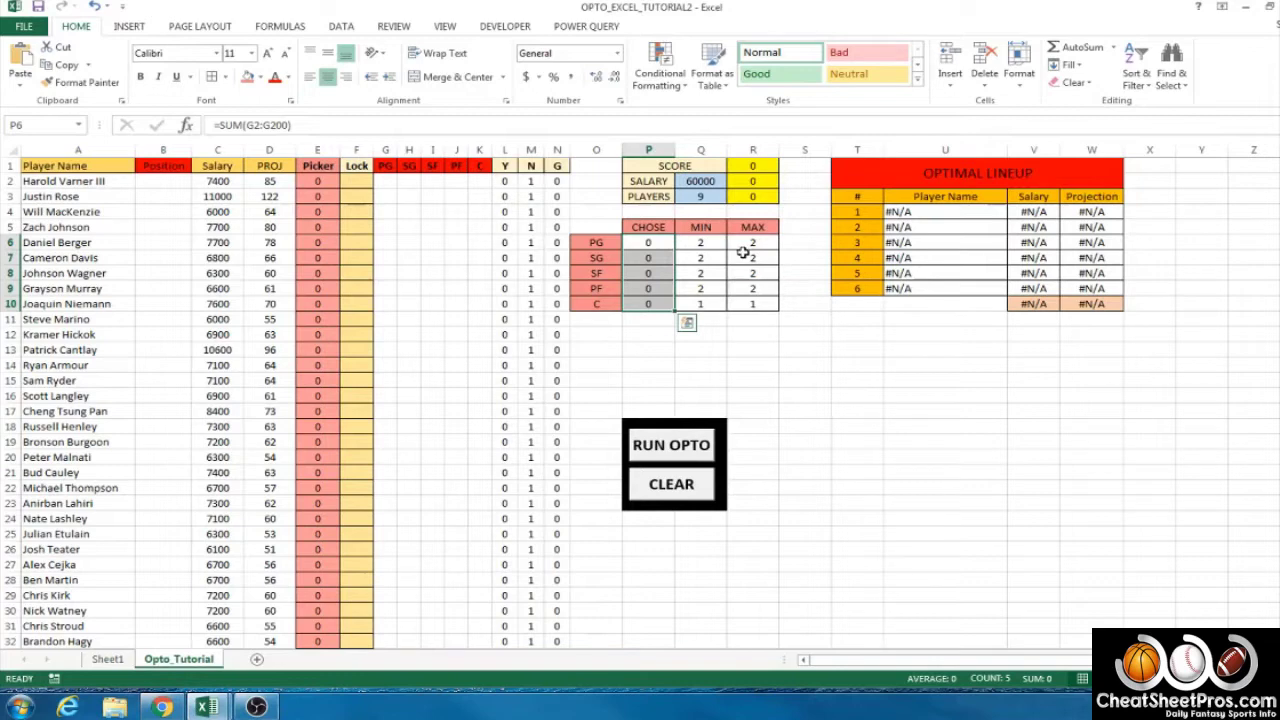
left_click(645, 362)
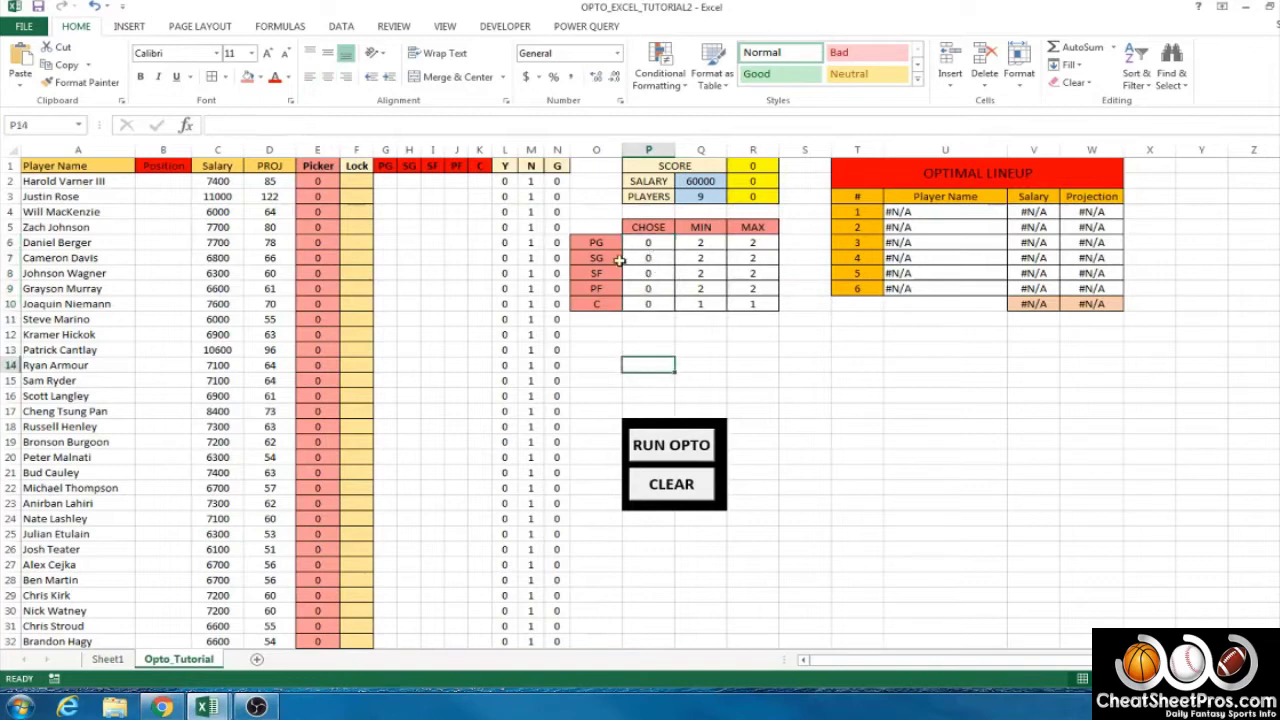
left_click(163, 182)
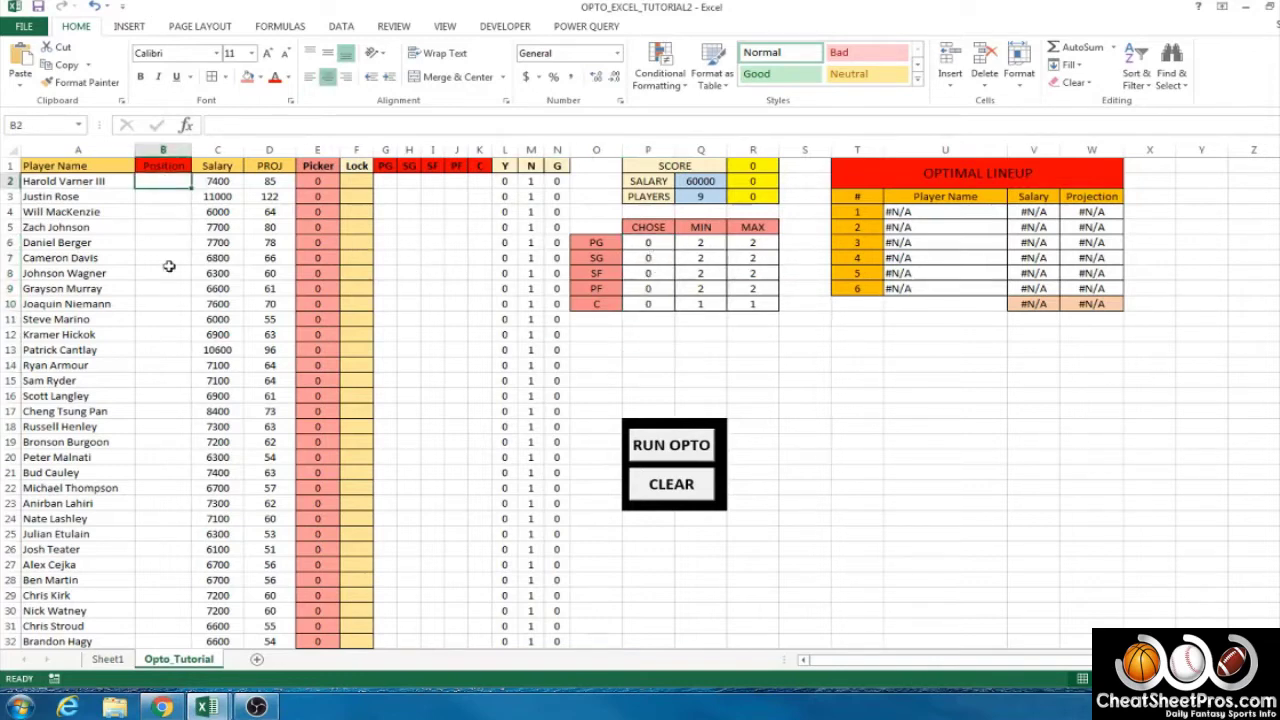
left_click(385, 181)
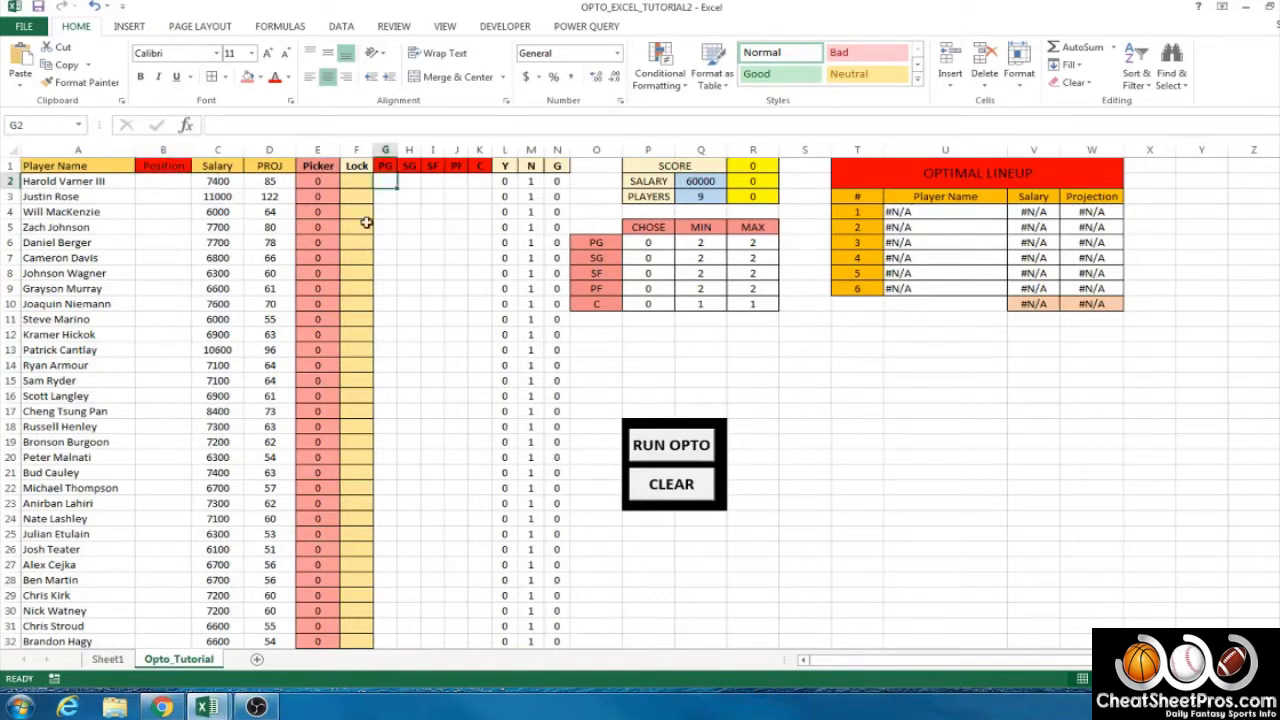
left_click(266, 126)
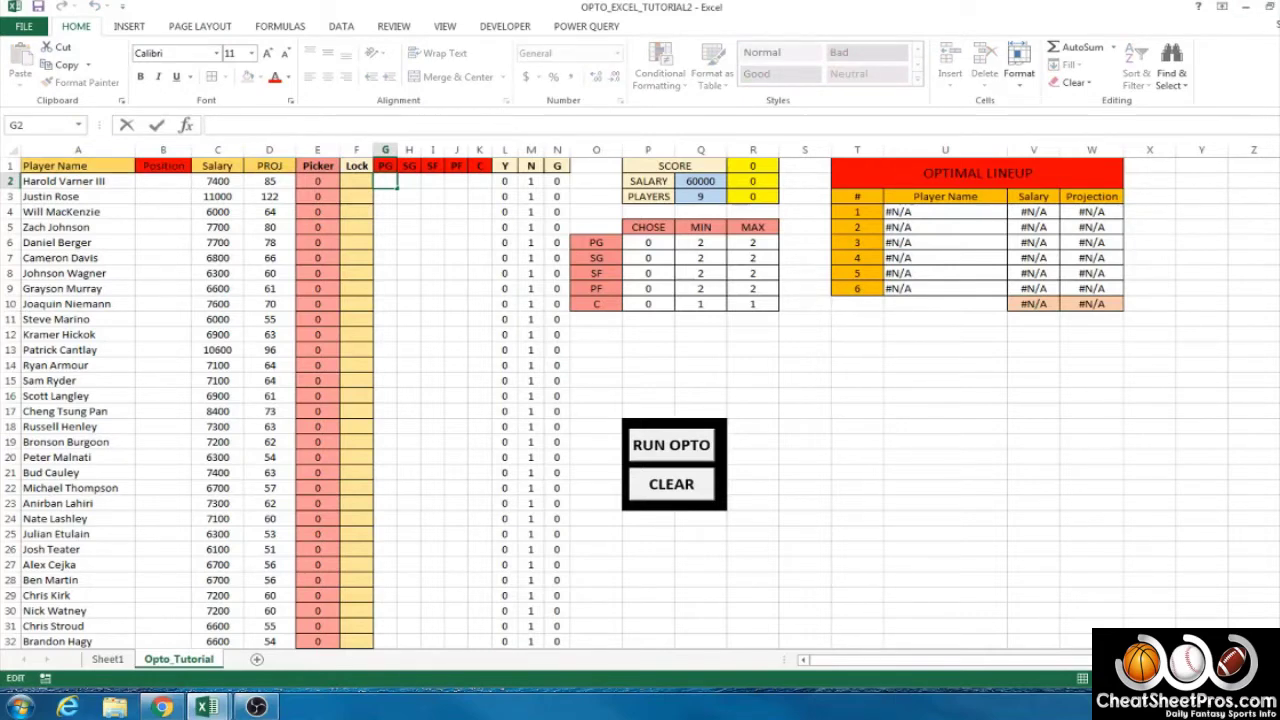
left_click(1279, 36)
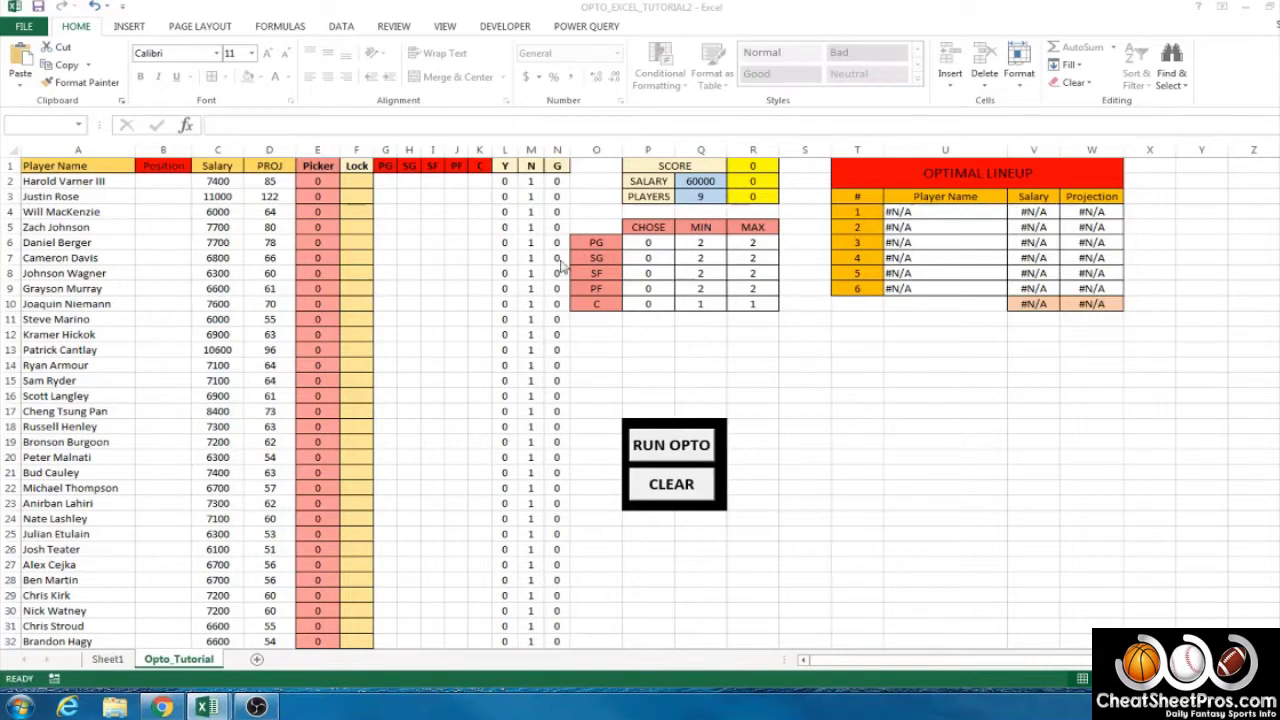
Enter the formula =IF(B2="PG",1*E2,"") in G2 under the PG column.
left_click(385, 181)
left_click(345, 125)
type("=IF(B2=\"PG\",1*Q2,\"\")")
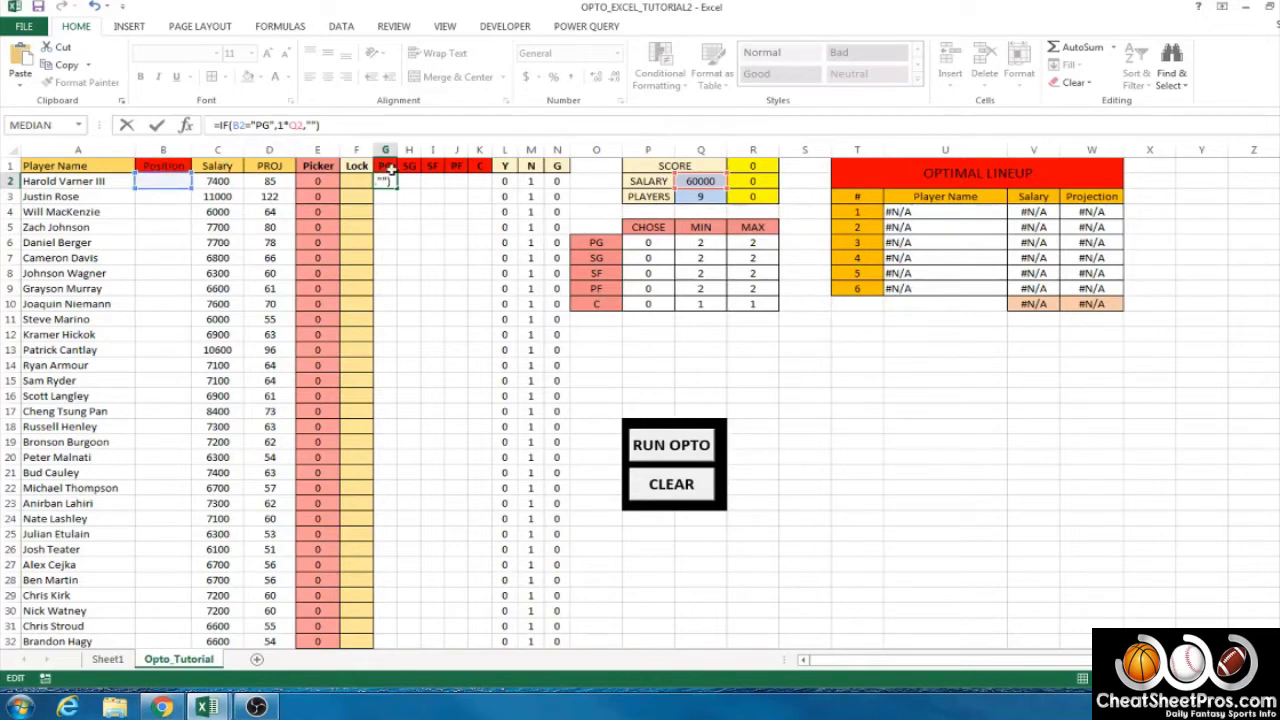
double_click(294, 125)
type("e")
key("BackSpace")
type("E2")
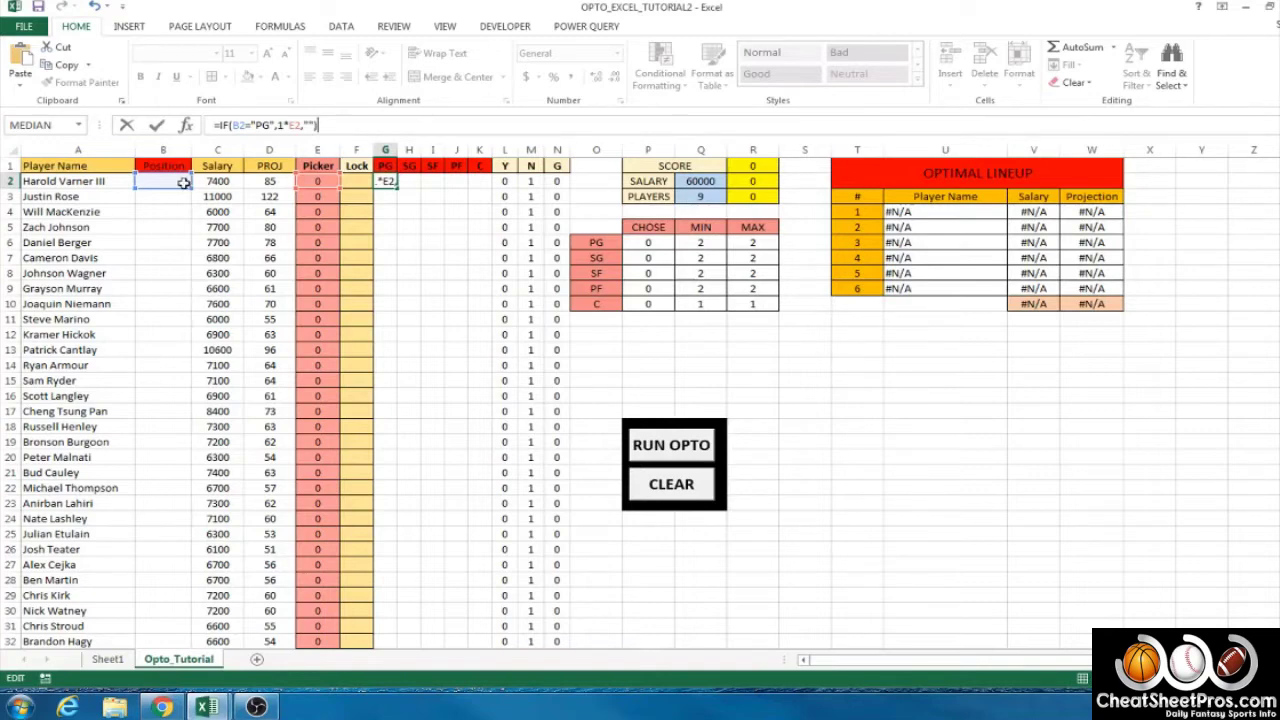
key("Return")
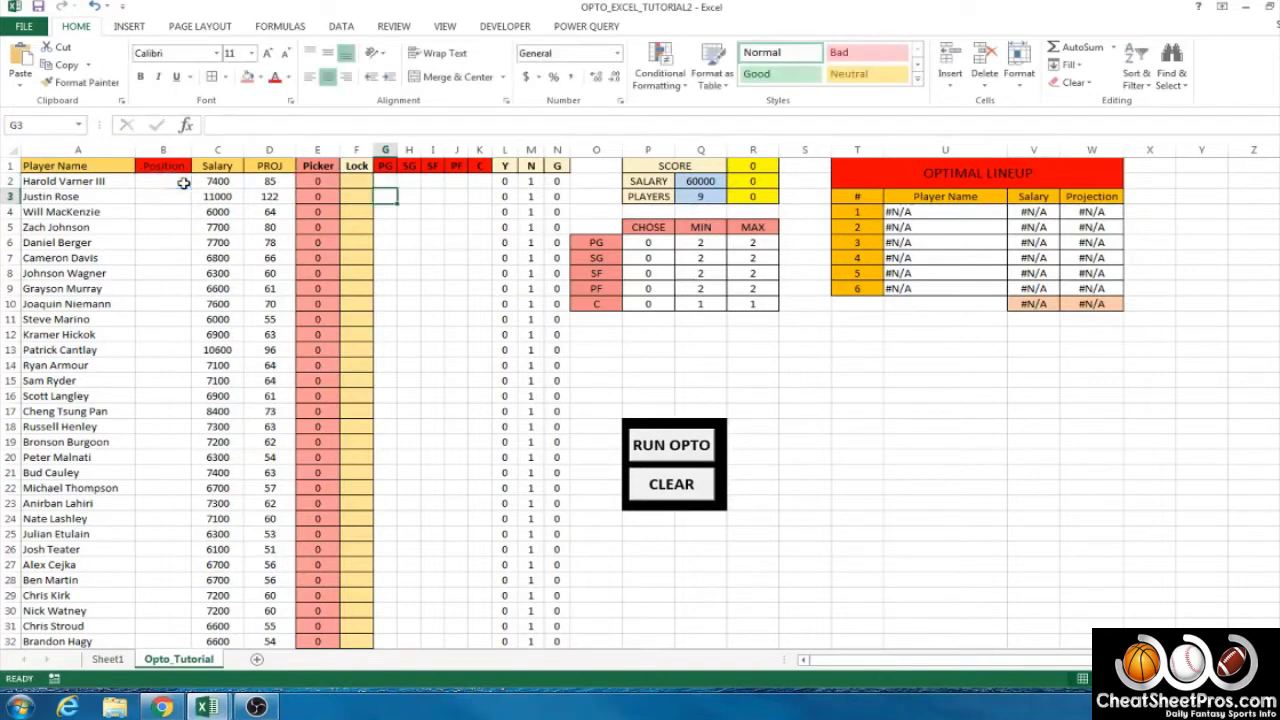
Enter PG in B2 as the first player's position.
left_click(157, 181)
type("SG")
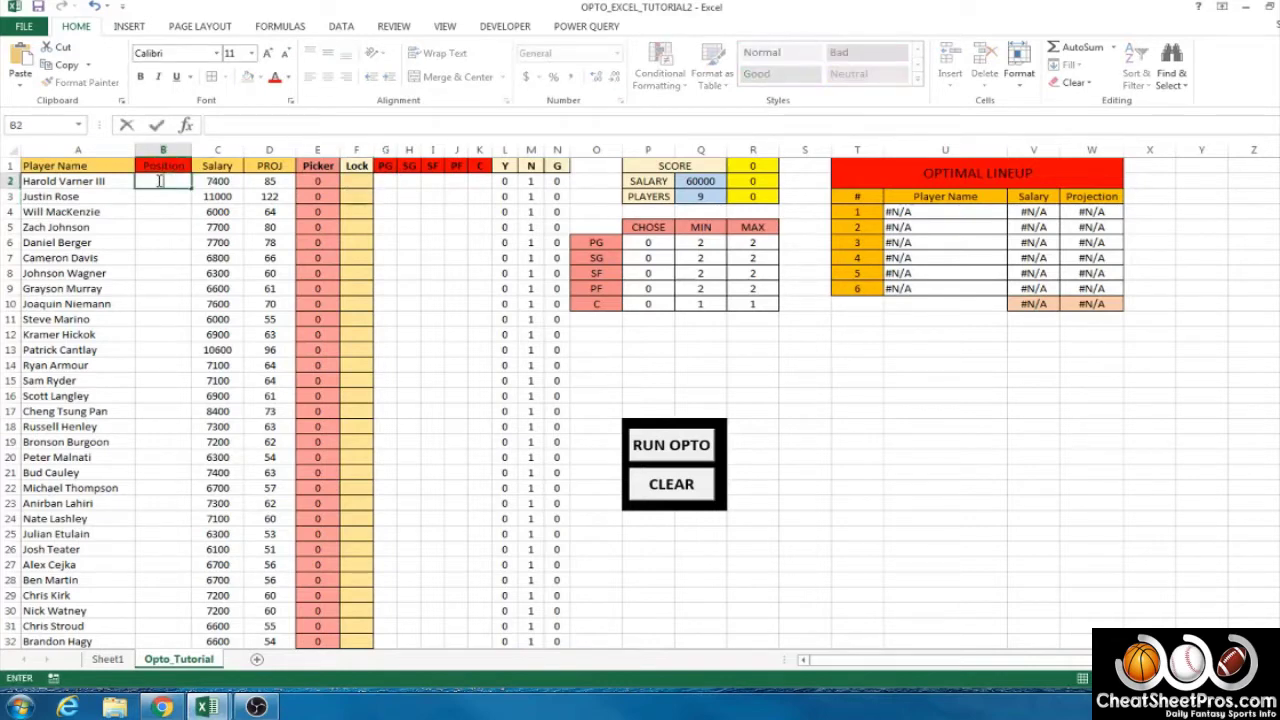
key("Return")
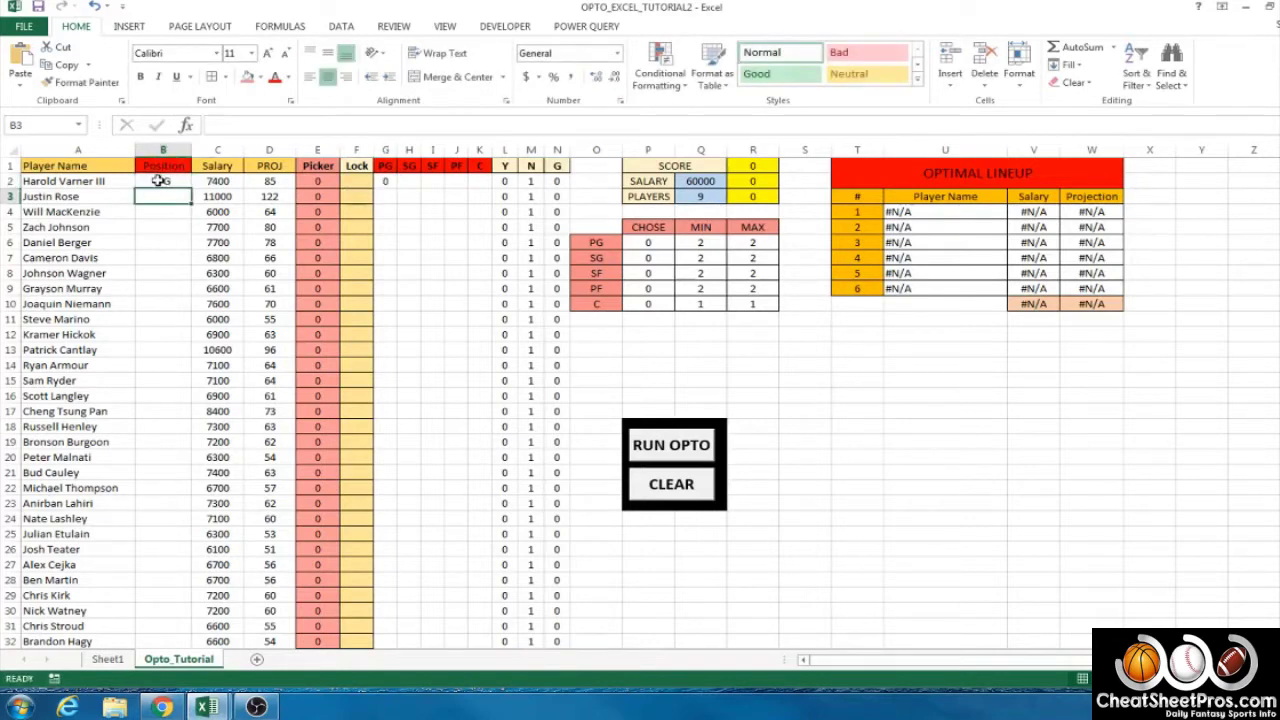
Copy the PG formula from G2 into H2 and change its position to SG, giving =IF(B2="SG",1*E2,"").
left_click(391, 184)
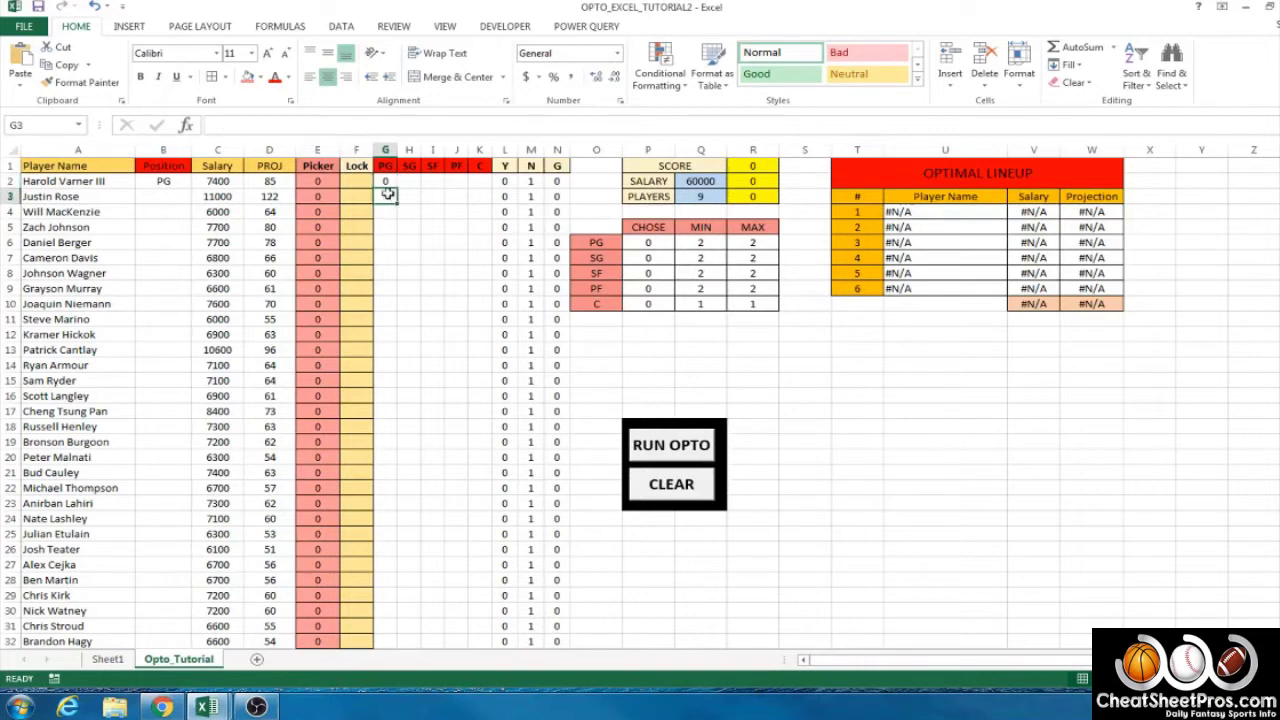
left_click_drag(335, 125, 212, 125)
key("ctrl+c")
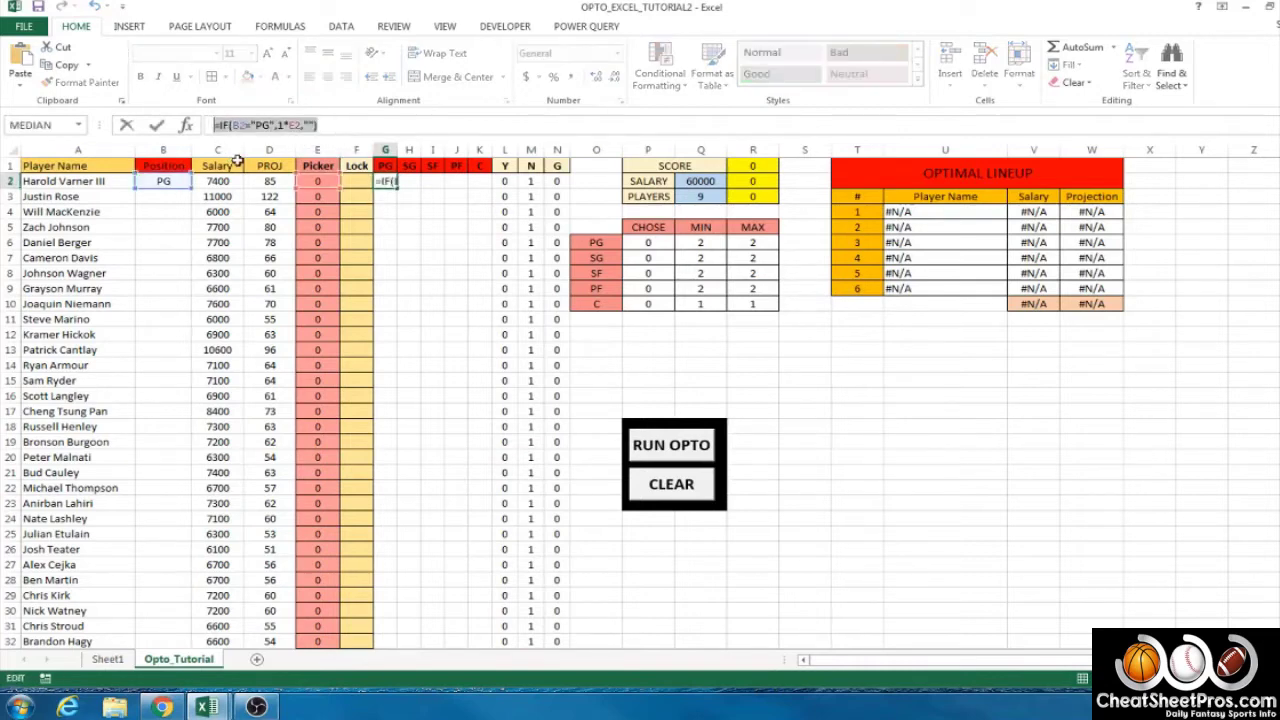
key("Return")
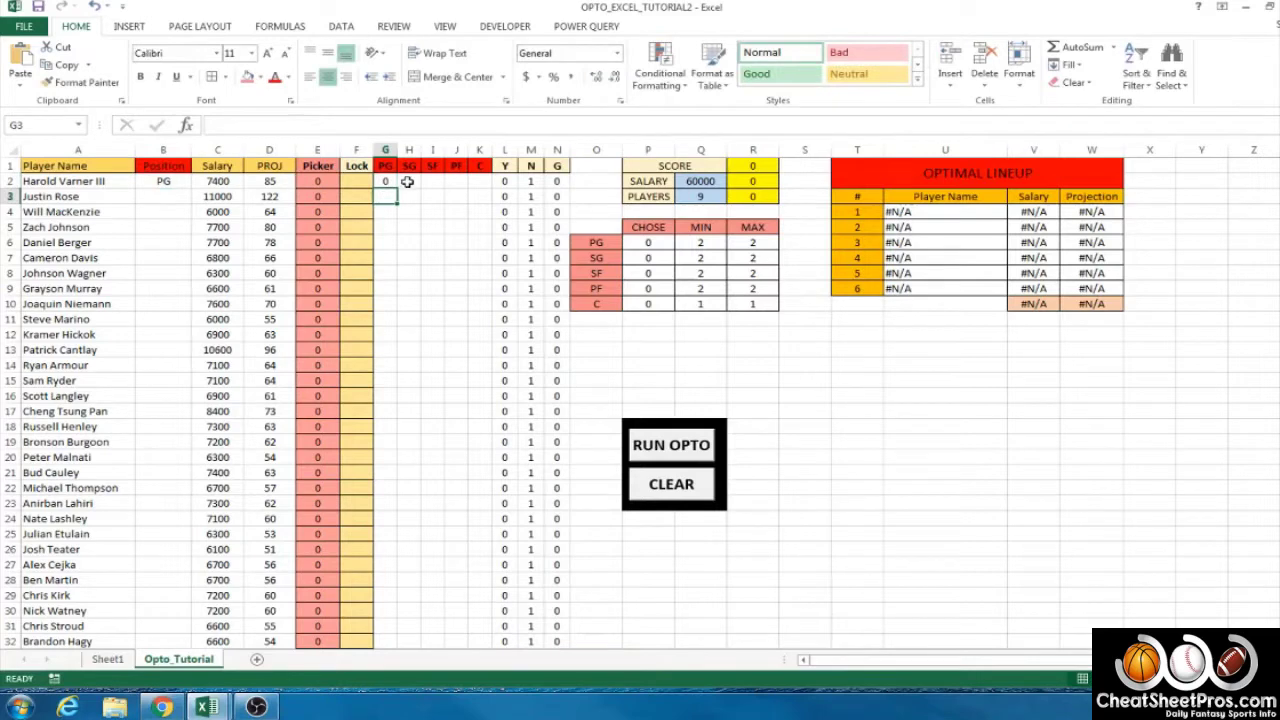
left_click(407, 184)
left_click(313, 125)
key("ctrl+v")
left_click_drag(255, 125, 270, 125)
type("SG")
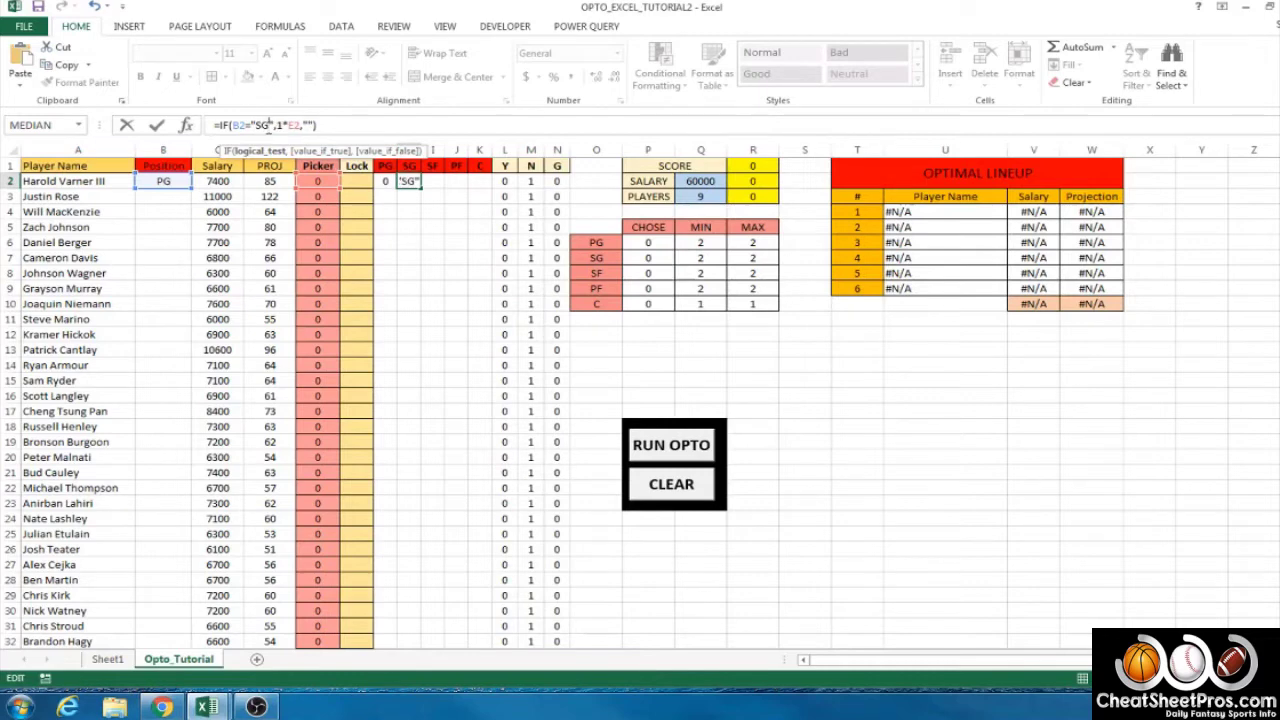
key("Return")
Paste the copied position formula into I2 and change its position test to SF.
left_click(429, 180)
left_click(362, 127)
key("ctrl+v")
double_click(266, 125)
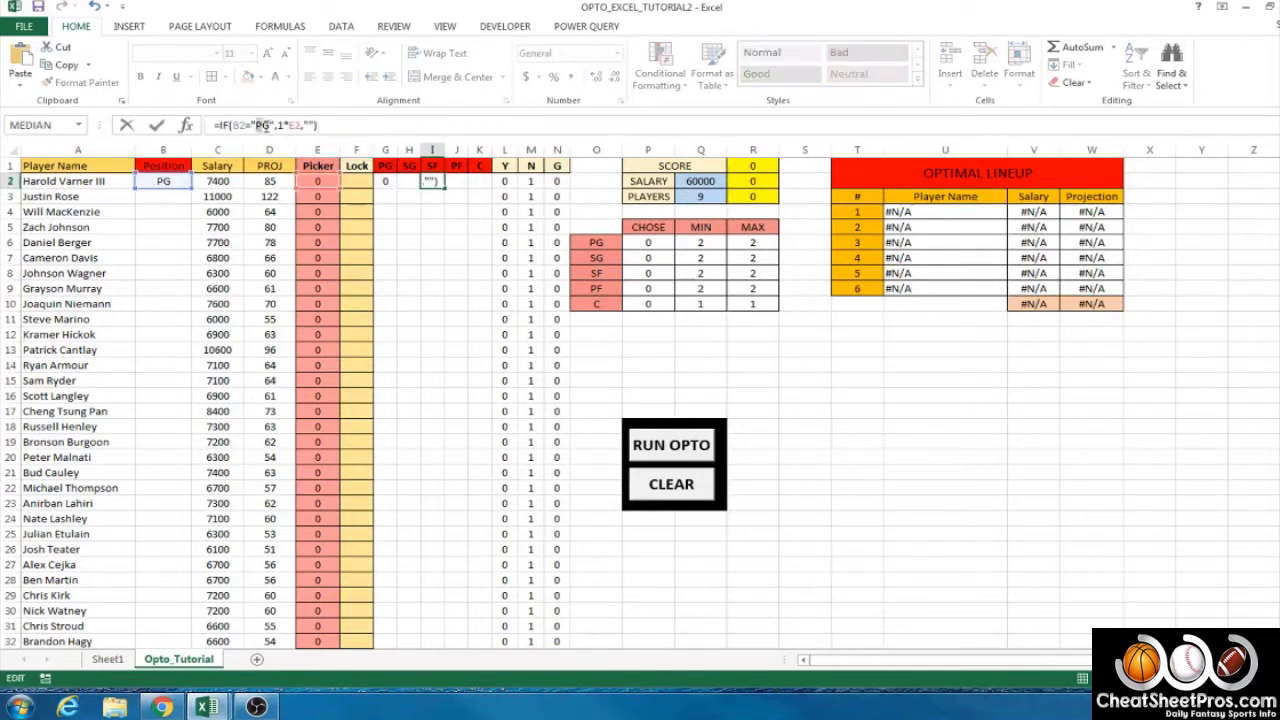
type("SF")
key("Return")
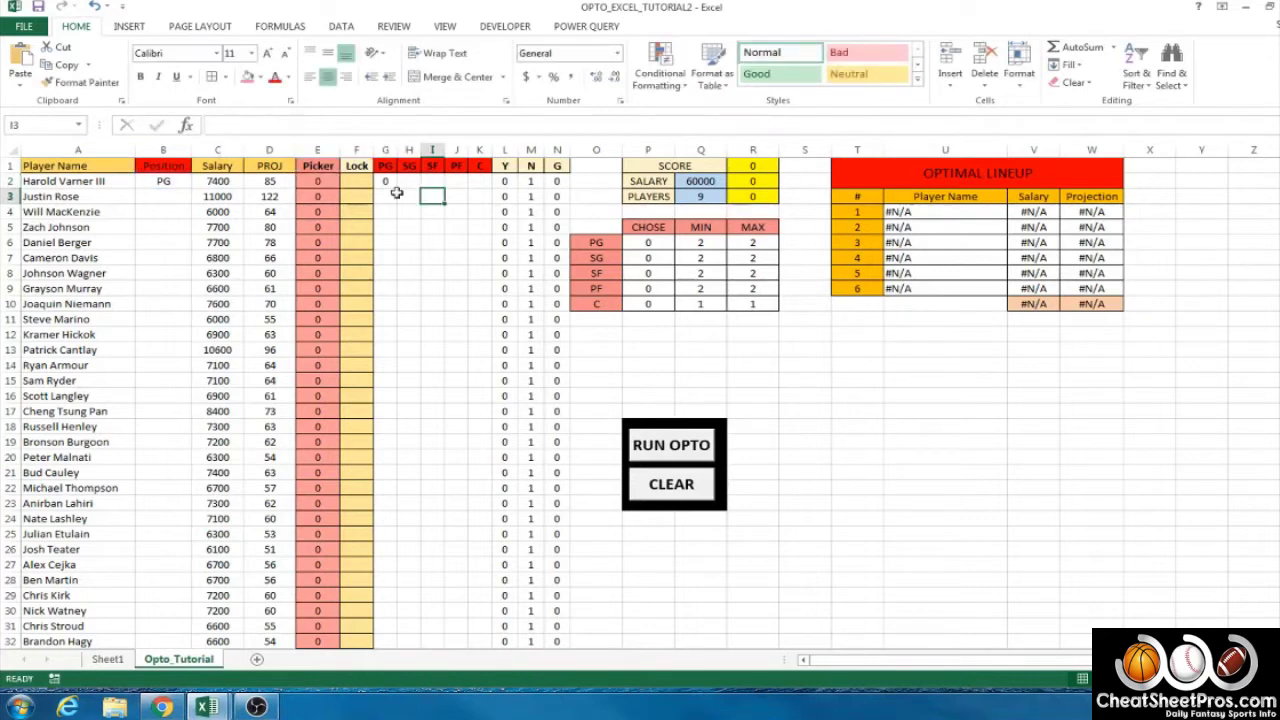
Paste the copied position formula into J2 and change its position test to PF.
left_click(455, 180)
left_click(375, 126)
key("ctrl+v")
double_click(262, 125)
type("PF")
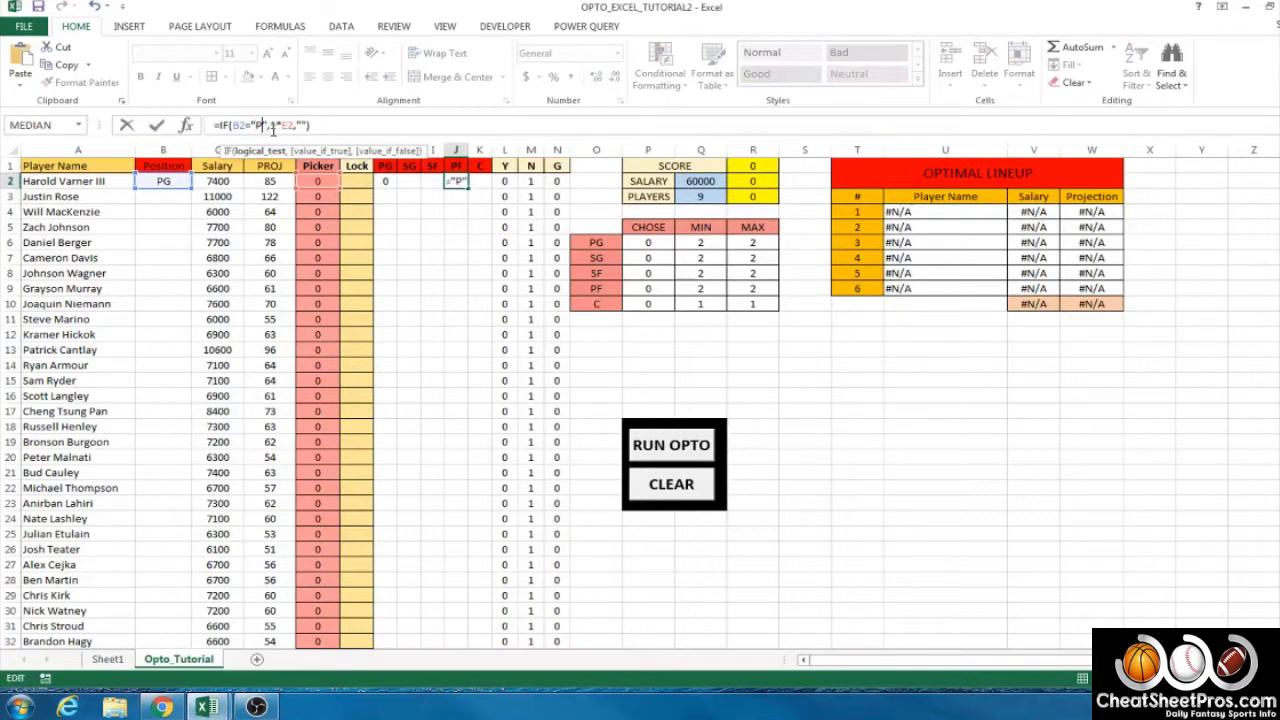
key("Return")
Paste the copied position formula into K2 and change its position test to C.
left_click(479, 180)
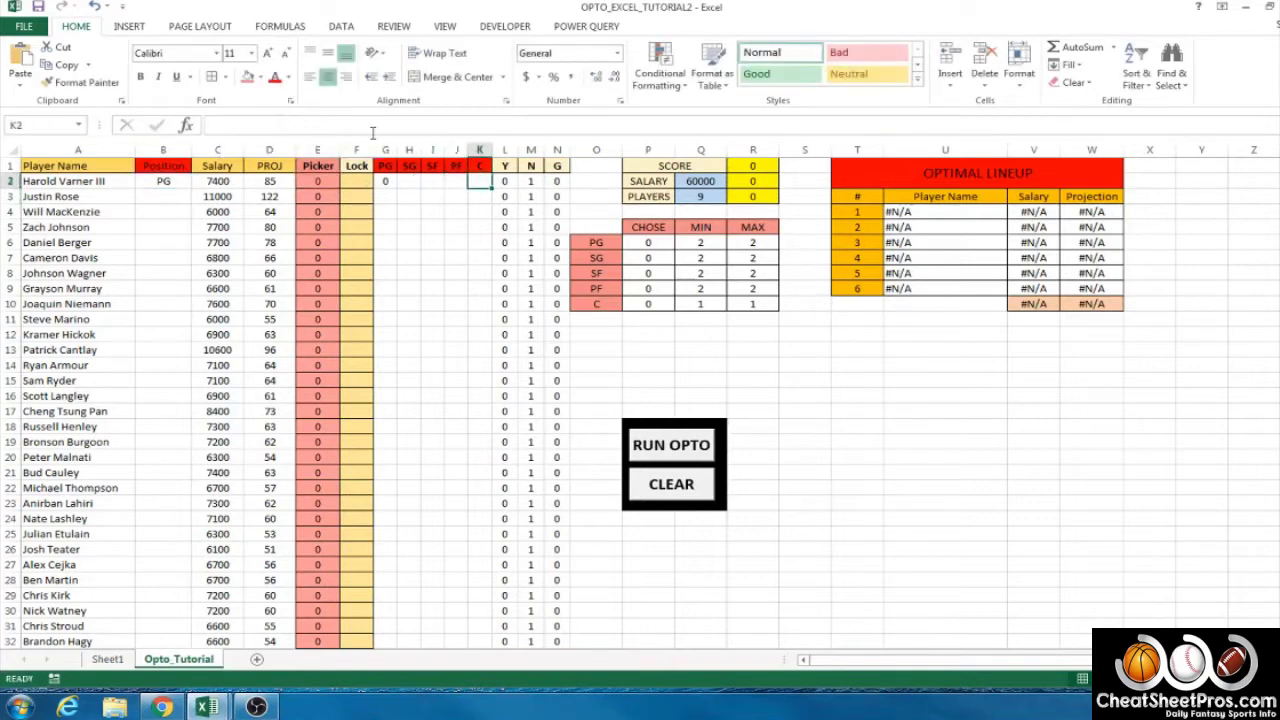
left_click(371, 126)
key("ctrl+v")
double_click(262, 125)
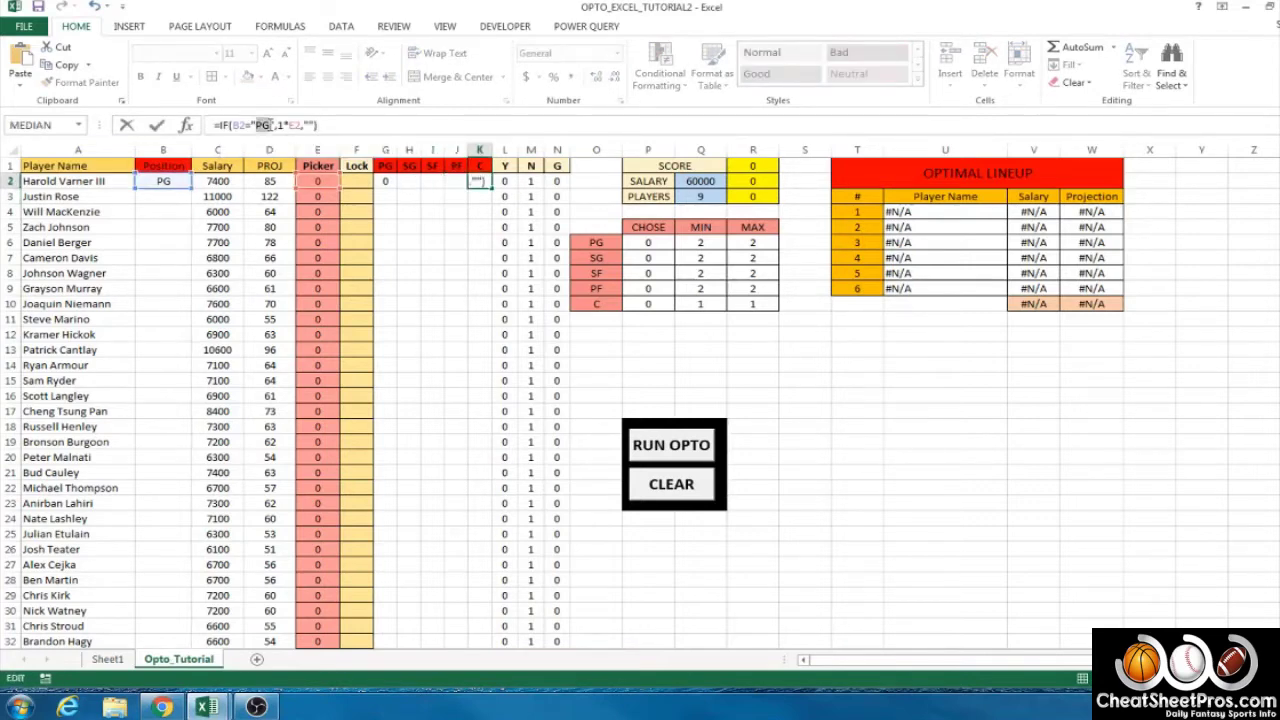
type("C")
key("Return")
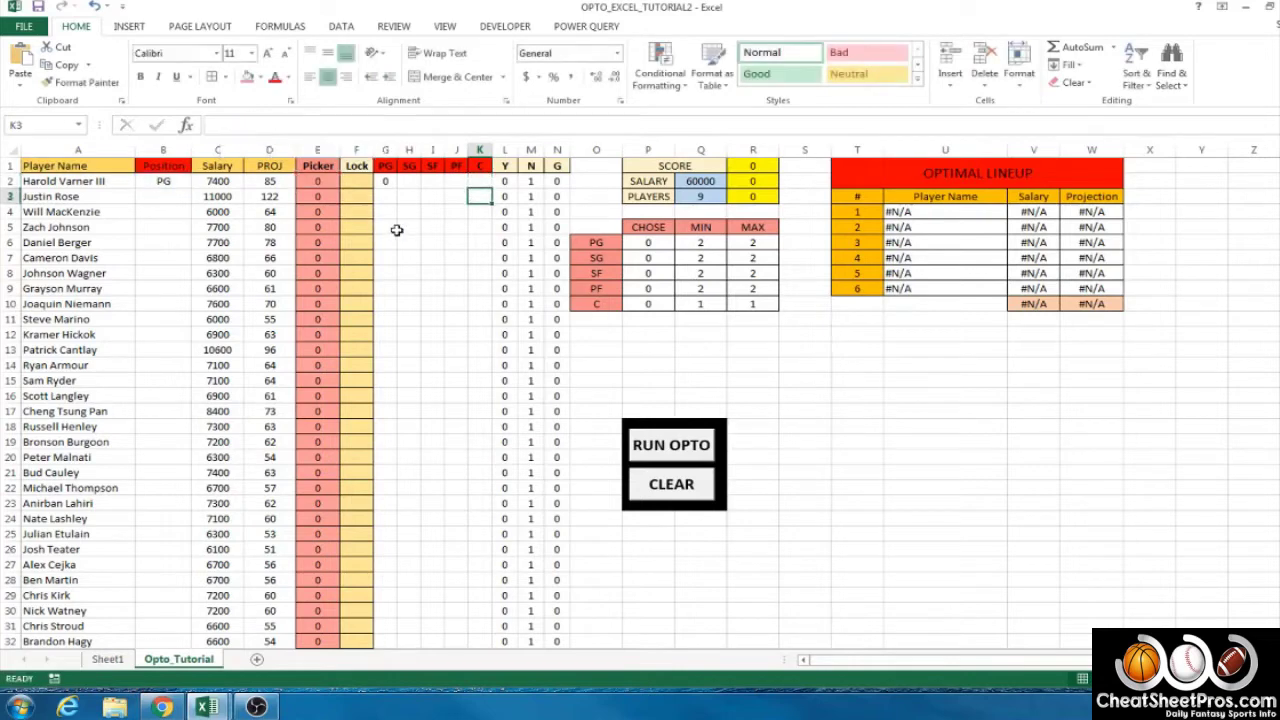
Enter C in B3 as the second player's position and fill the formulas in G2:K2 down to row 3.
left_click(166, 196)
double_click(167, 197)
key("Return")
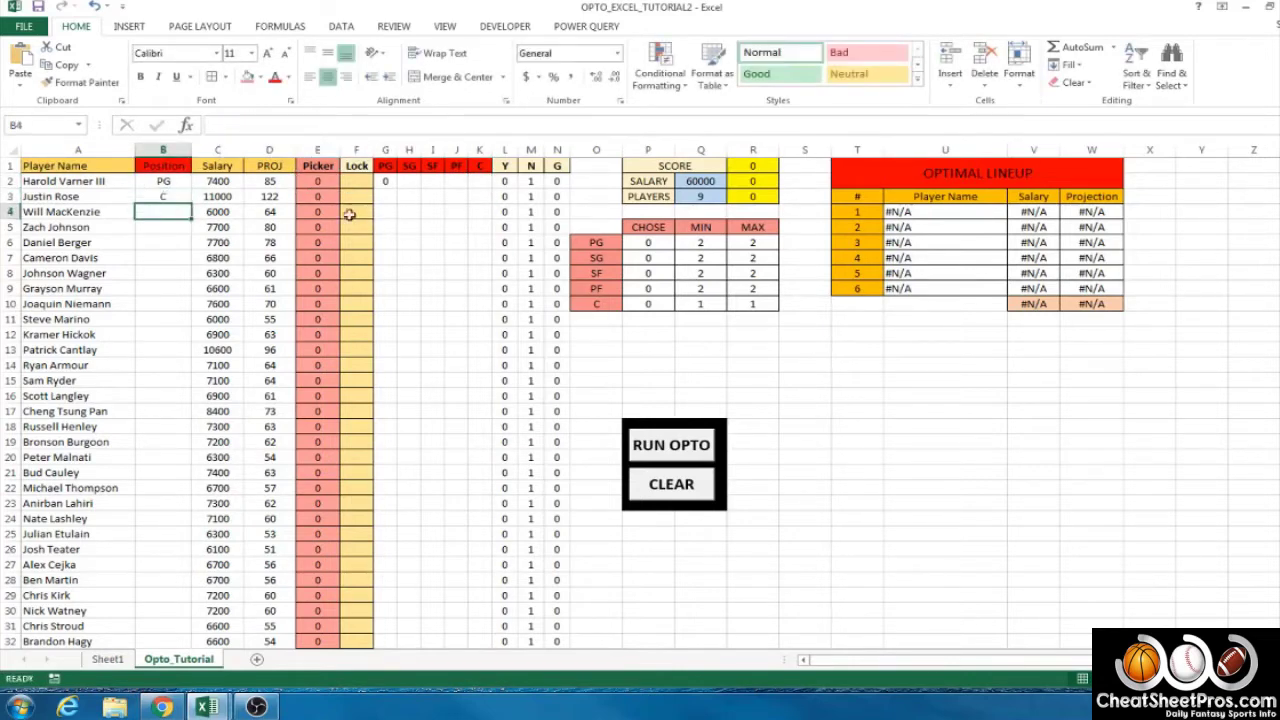
left_click_drag(385, 181, 494, 206)
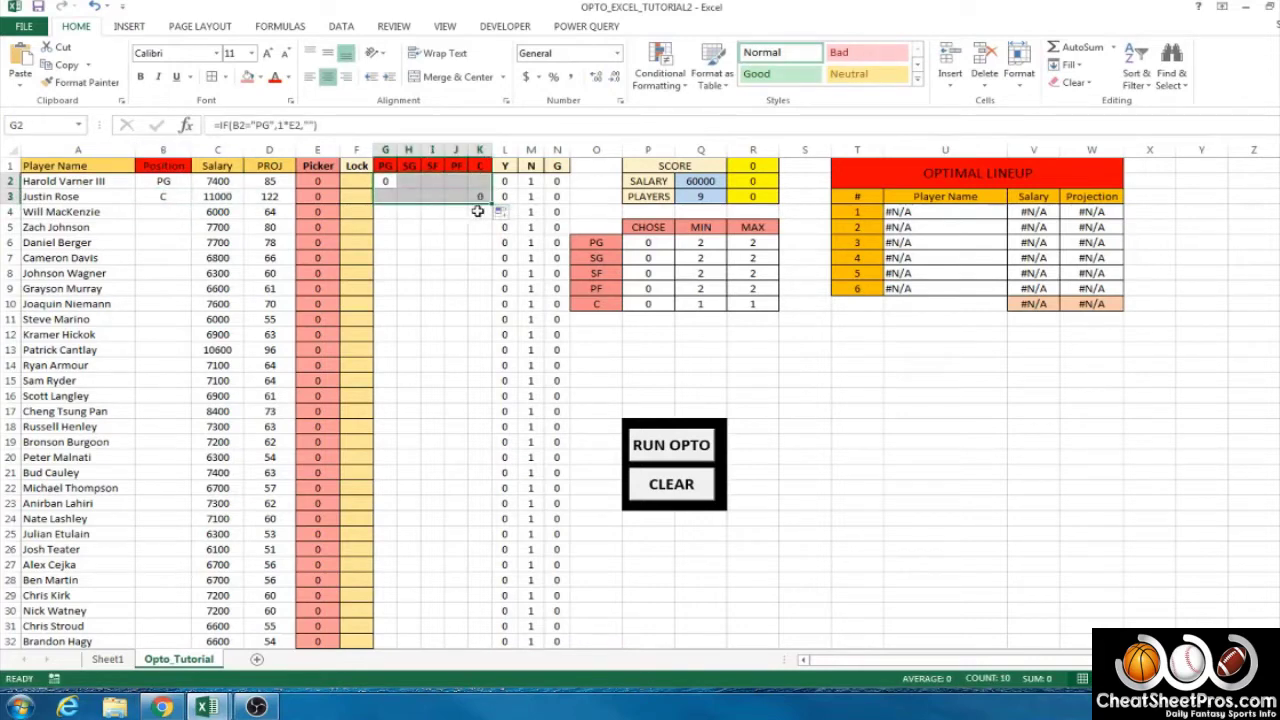
Change the second player's position in B3 to SF.
left_click(166, 197)
type("SF")
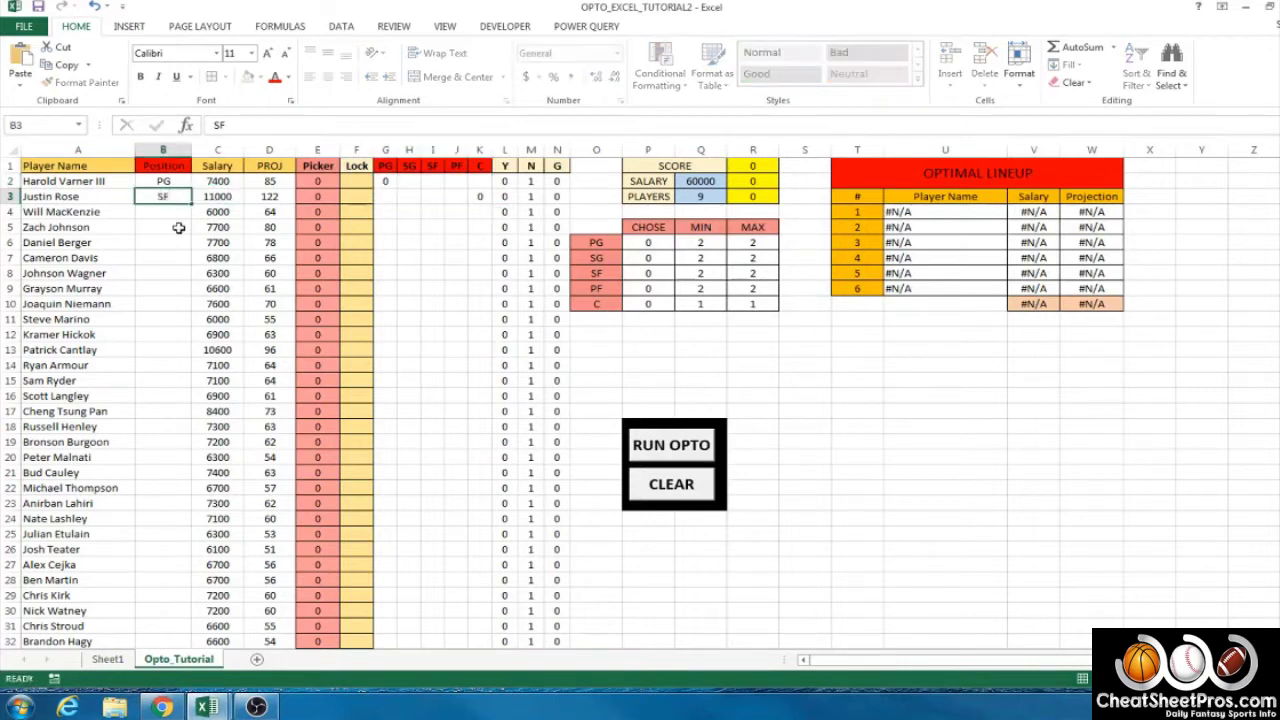
key("Return")
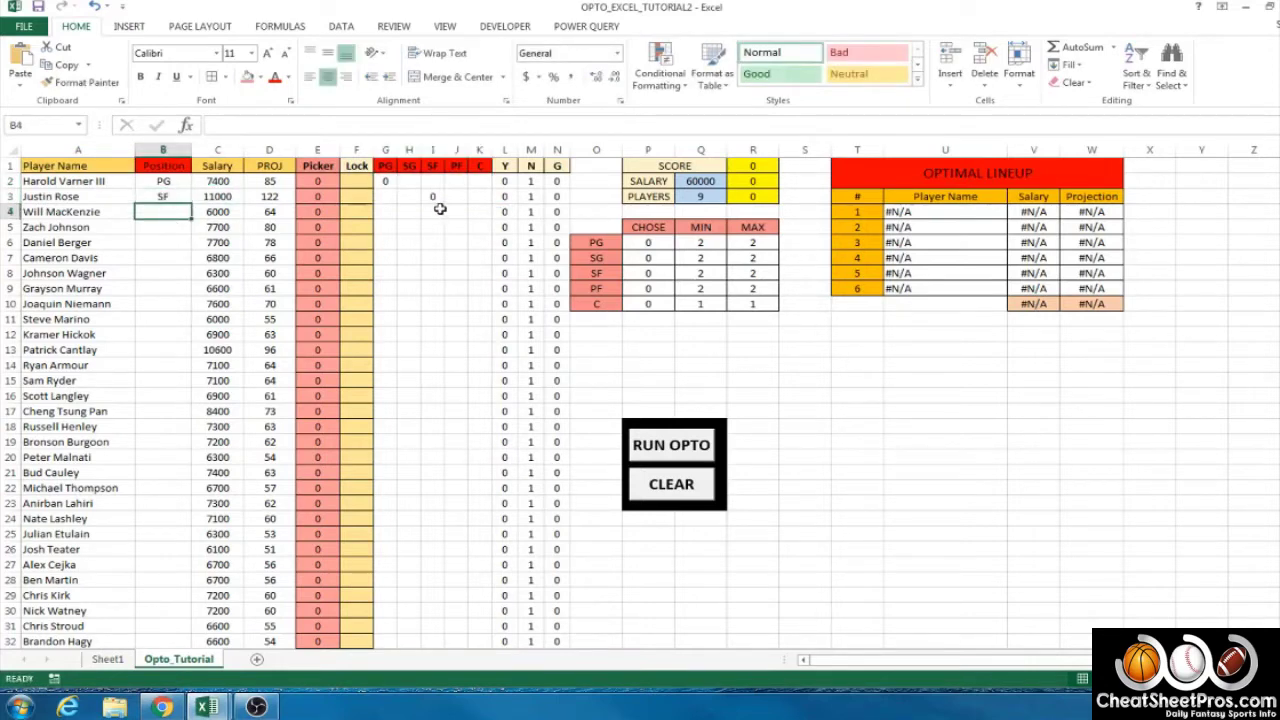
Fill the position formulas in G3:K3 down through row 200.
left_click(386, 196)
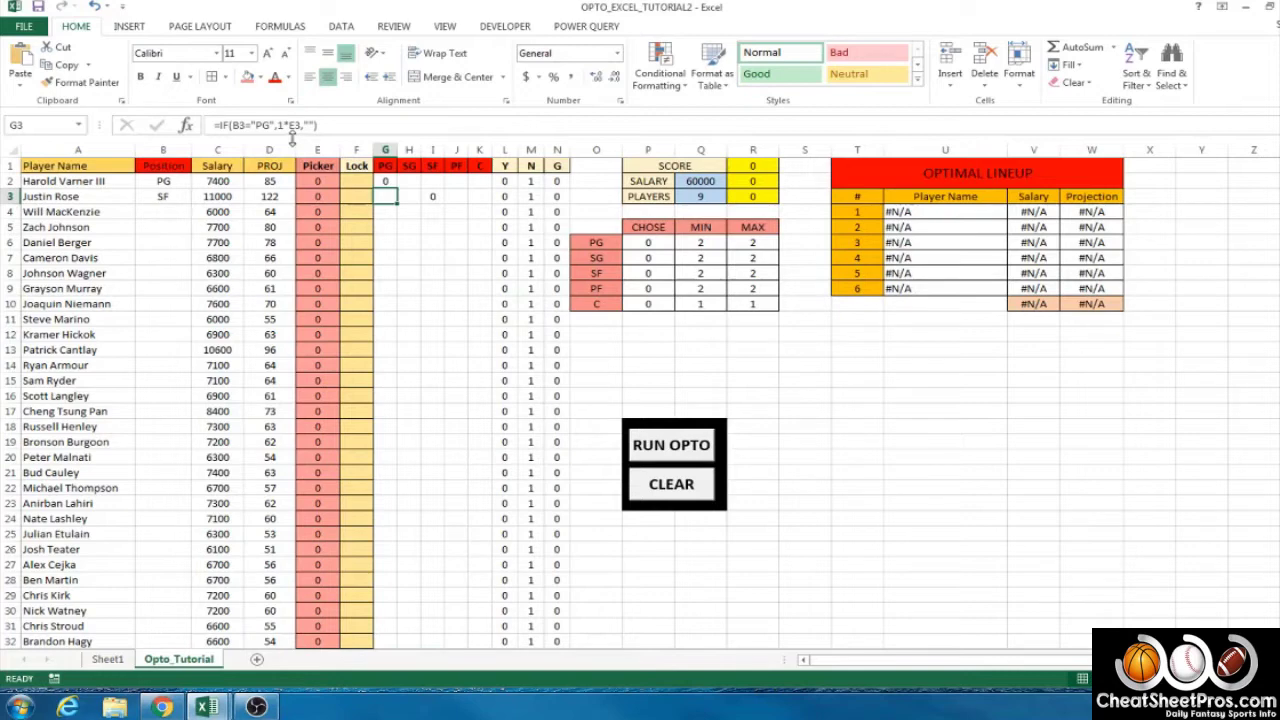
left_click(409, 227)
left_click_drag(390, 194, 485, 196)
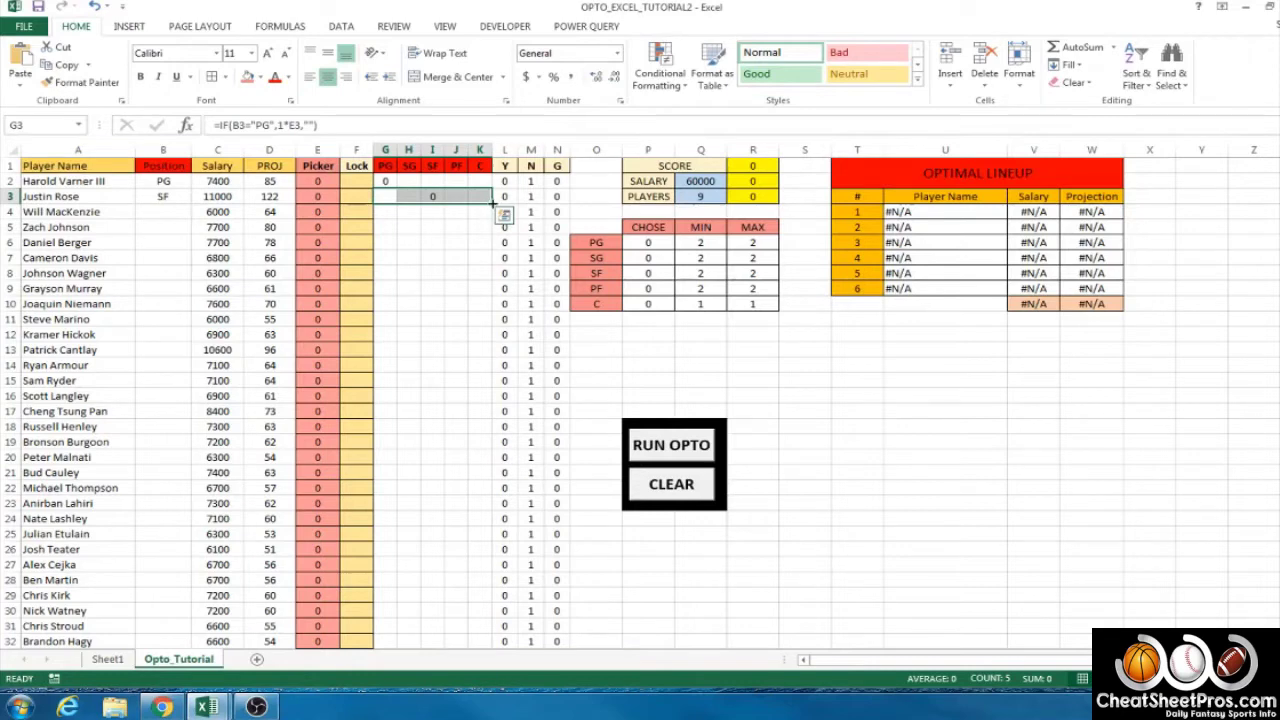
left_click_drag(492, 203, 483, 628)
middle_click(474, 594)
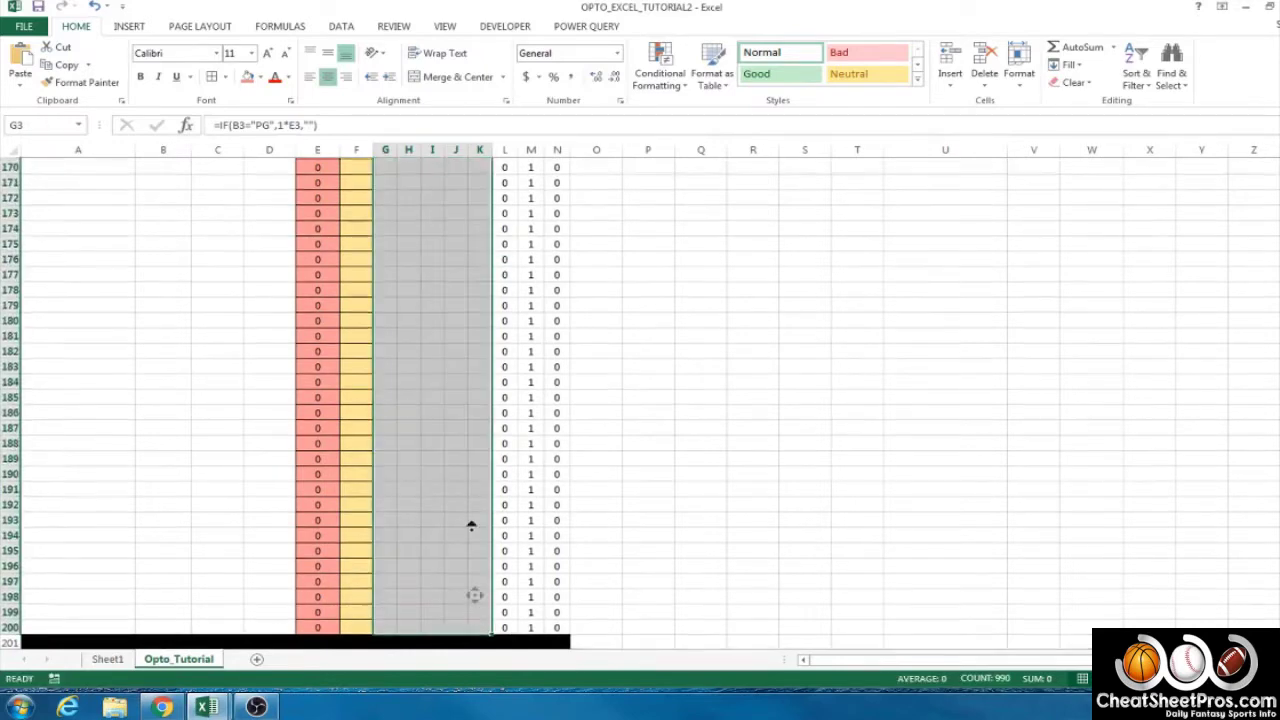
Enter the sample positions C, C, C, SF, PF, SG, SG and PG in cells B7 through B14.
left_click(160, 252)
type("C")
key("Return")
type("C")
key("Return")
type("C")
key("Return")
type("SF")
key("Return")
type("PF")
key("Return")
type("SG")
key("Return")
type("SG")
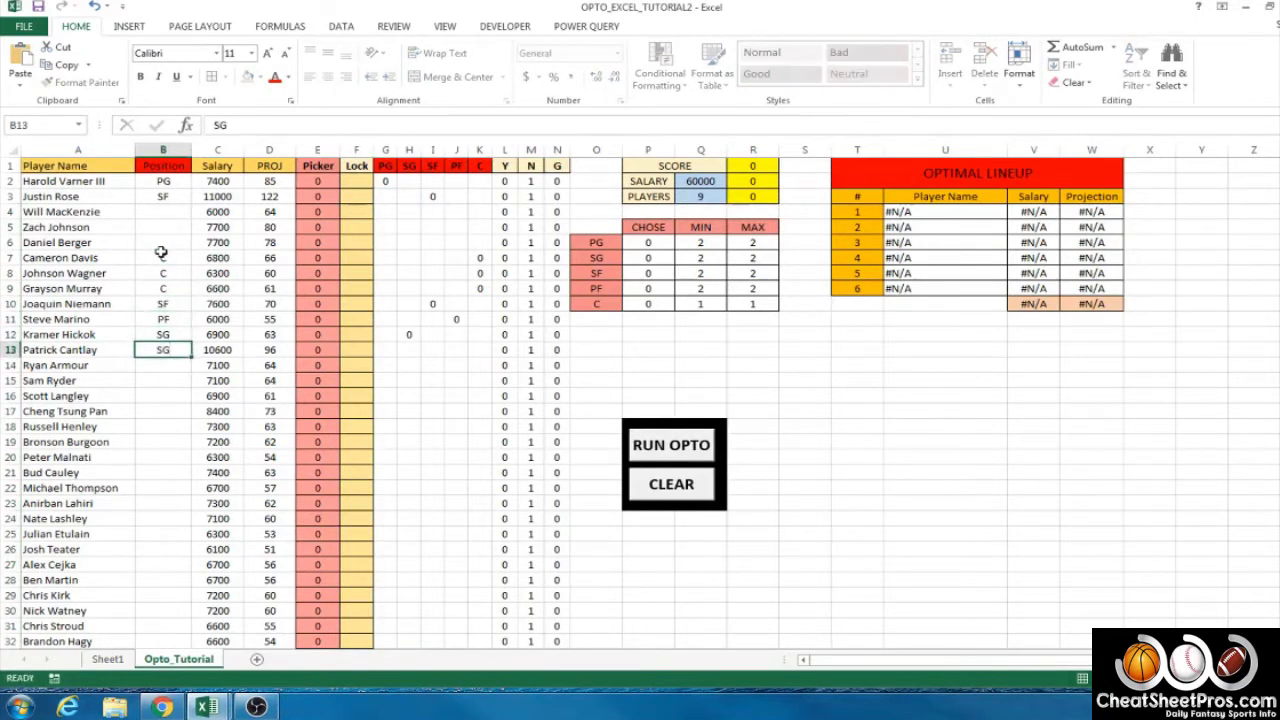
key("Return")
type("PG")
key("Return")
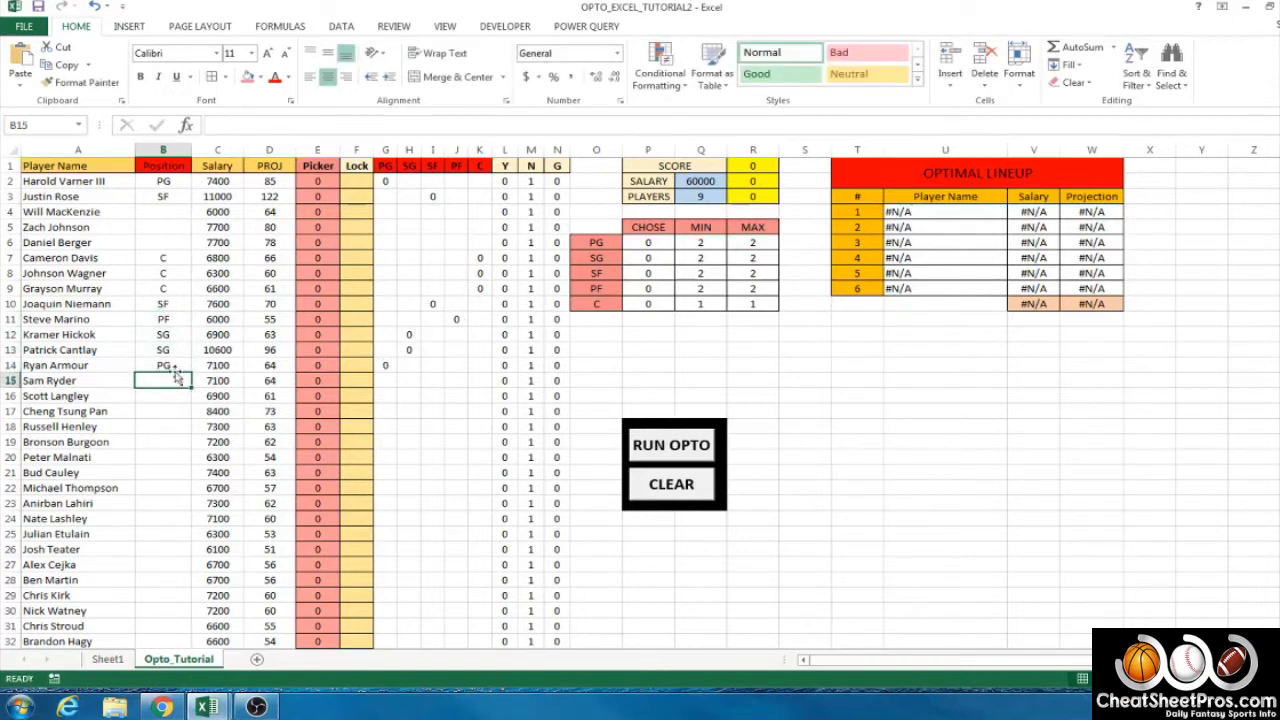
Clear all sample positions from B2:B14.
left_click_drag(168, 188, 170, 362)
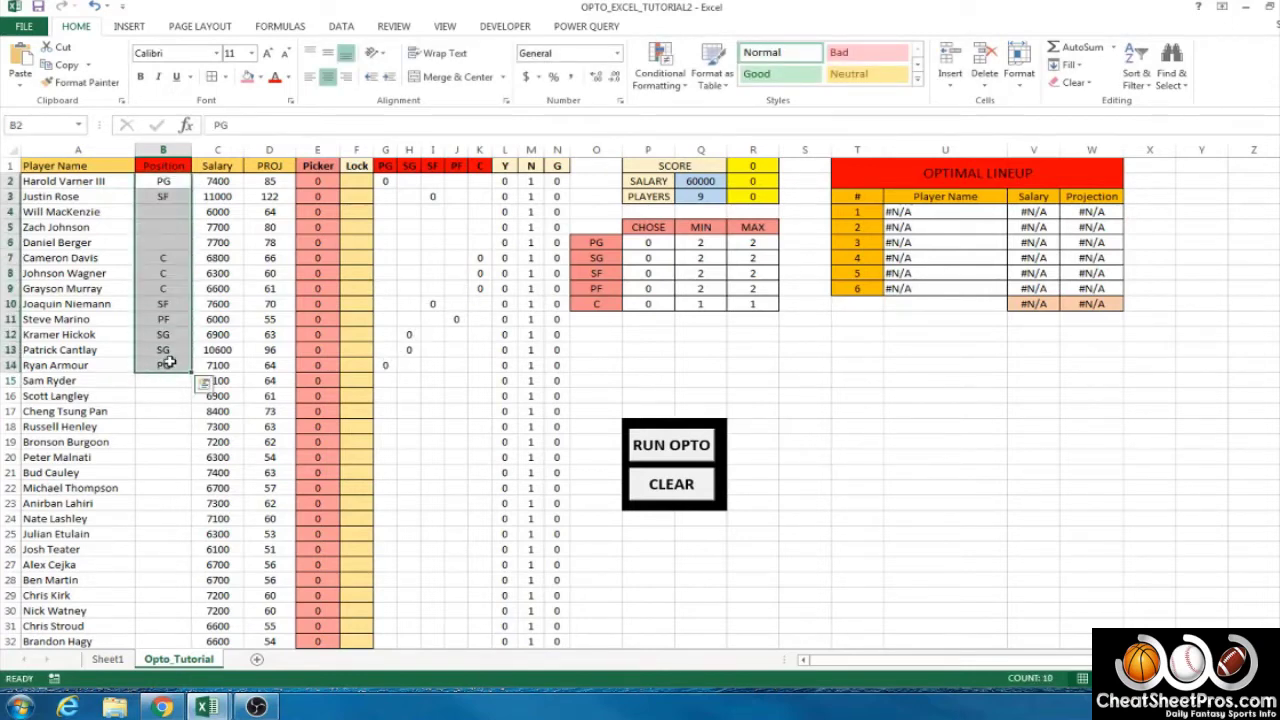
key("Delete")
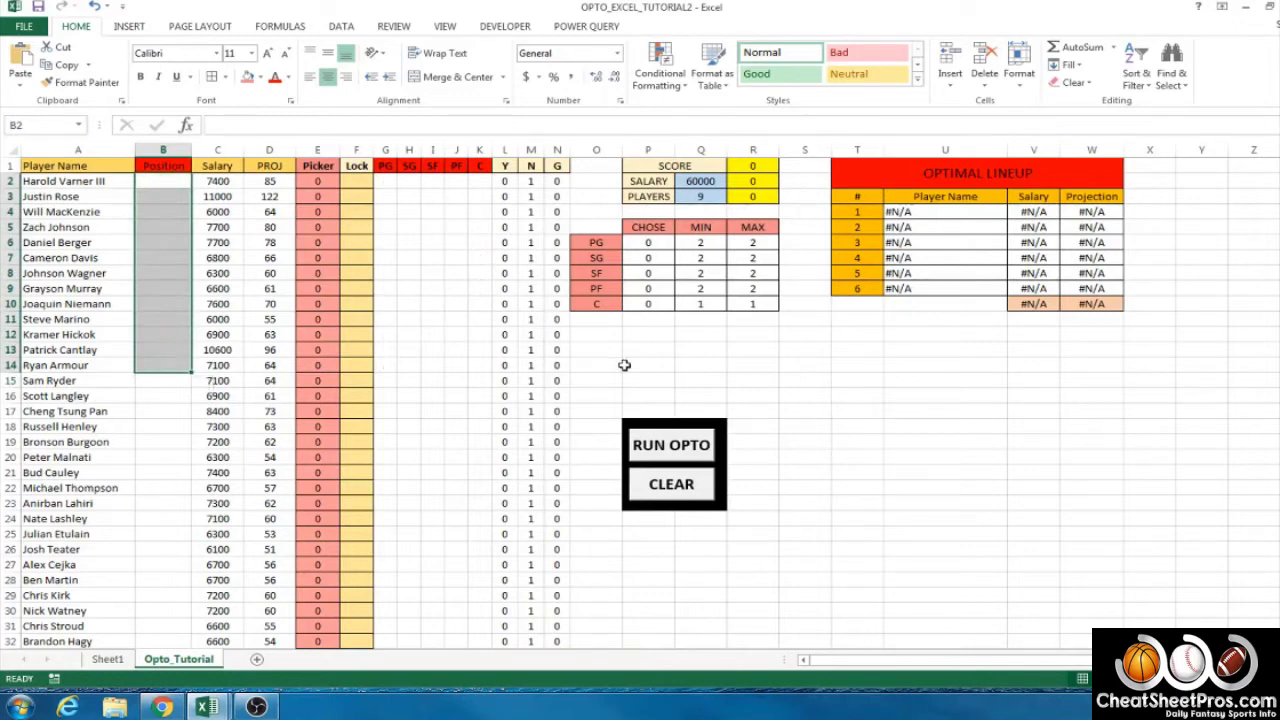
left_click(626, 365)
Paste the copied basketball player names as values into the Player Name column starting at A2.
key("alt+Tab")
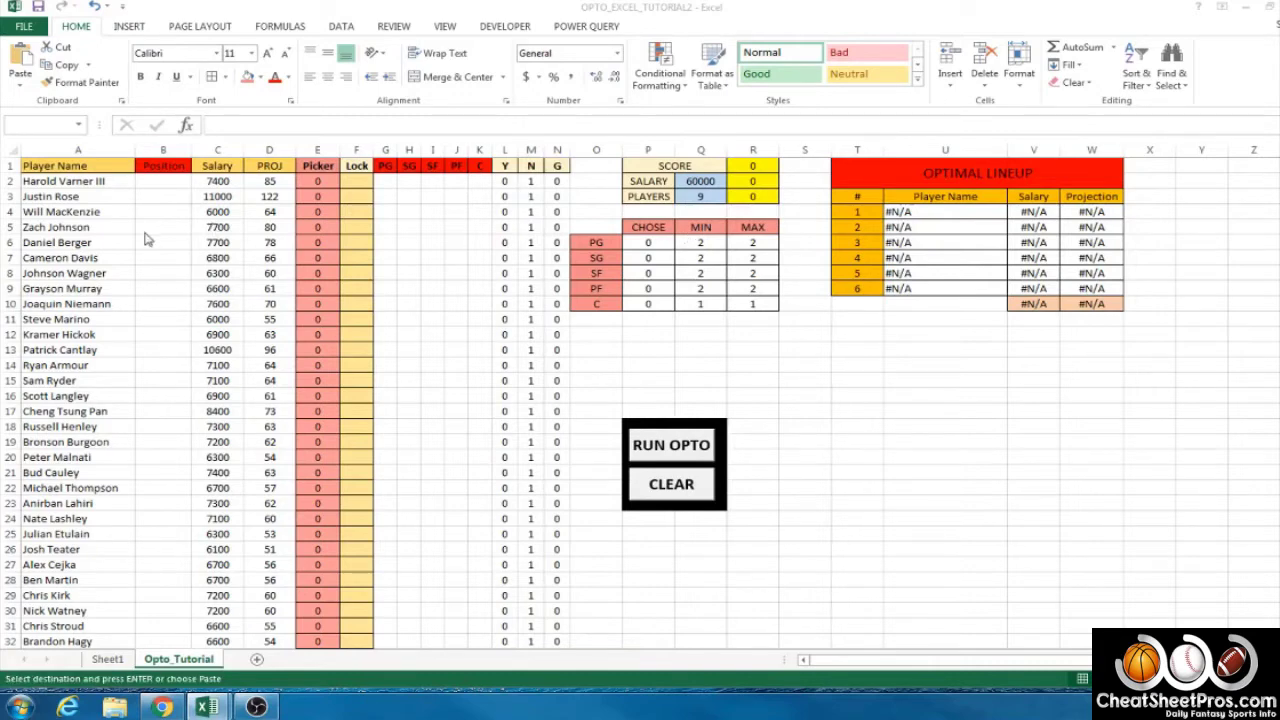
left_click(99, 181)
left_click(20, 86)
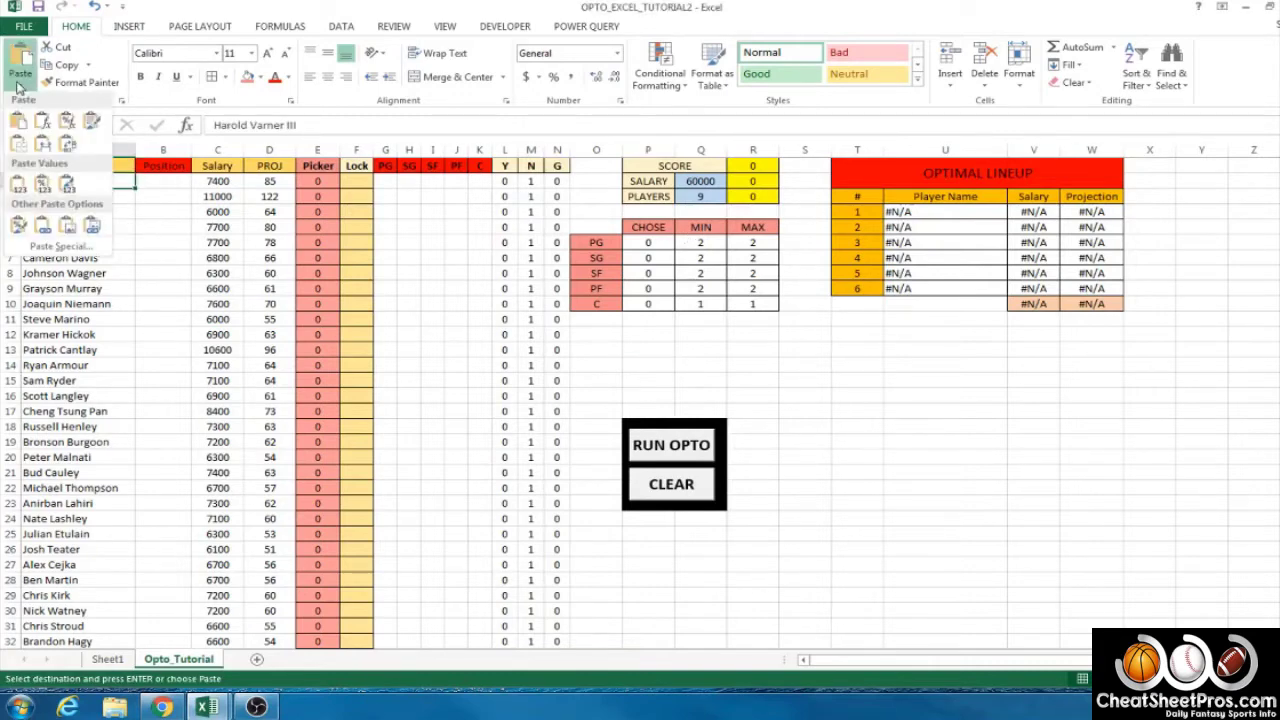
left_click(47, 188)
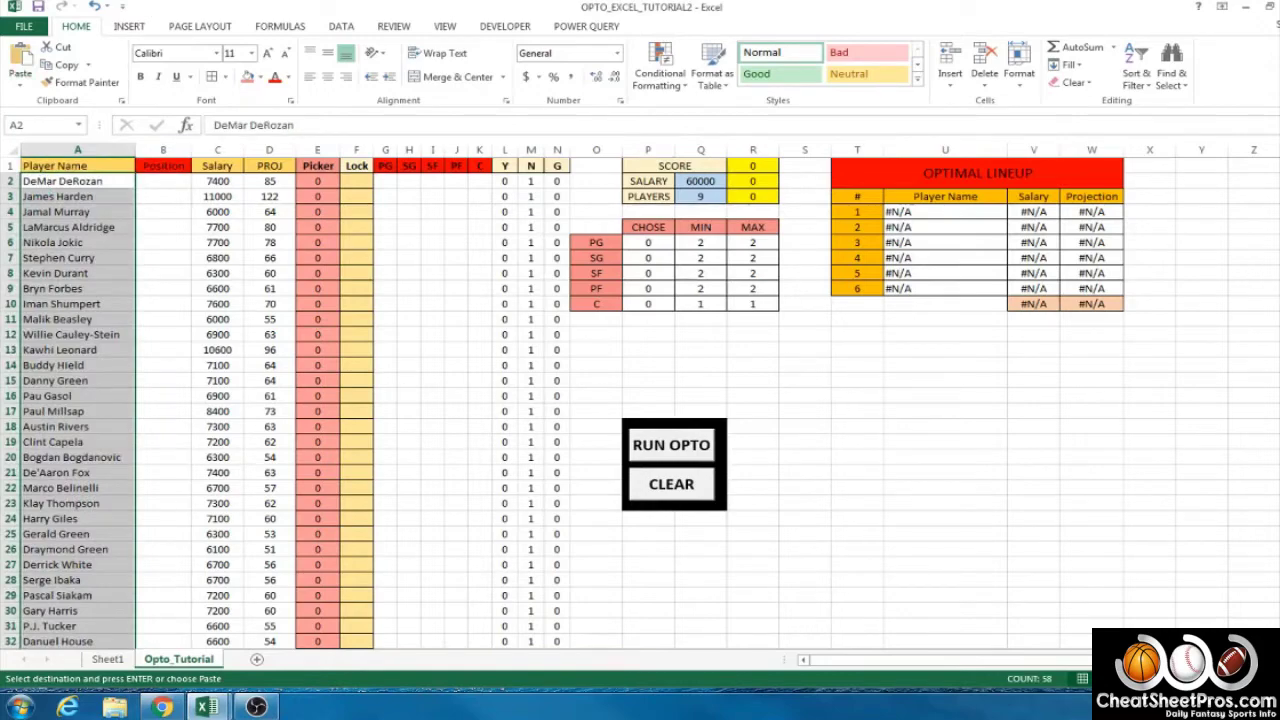
scroll(1258, 273, "down", 15)
scroll(1258, 273, "up", 15)
Paste the copied player positions into the Position column starting at B2, including their color formatting.
key("alt+Tab")
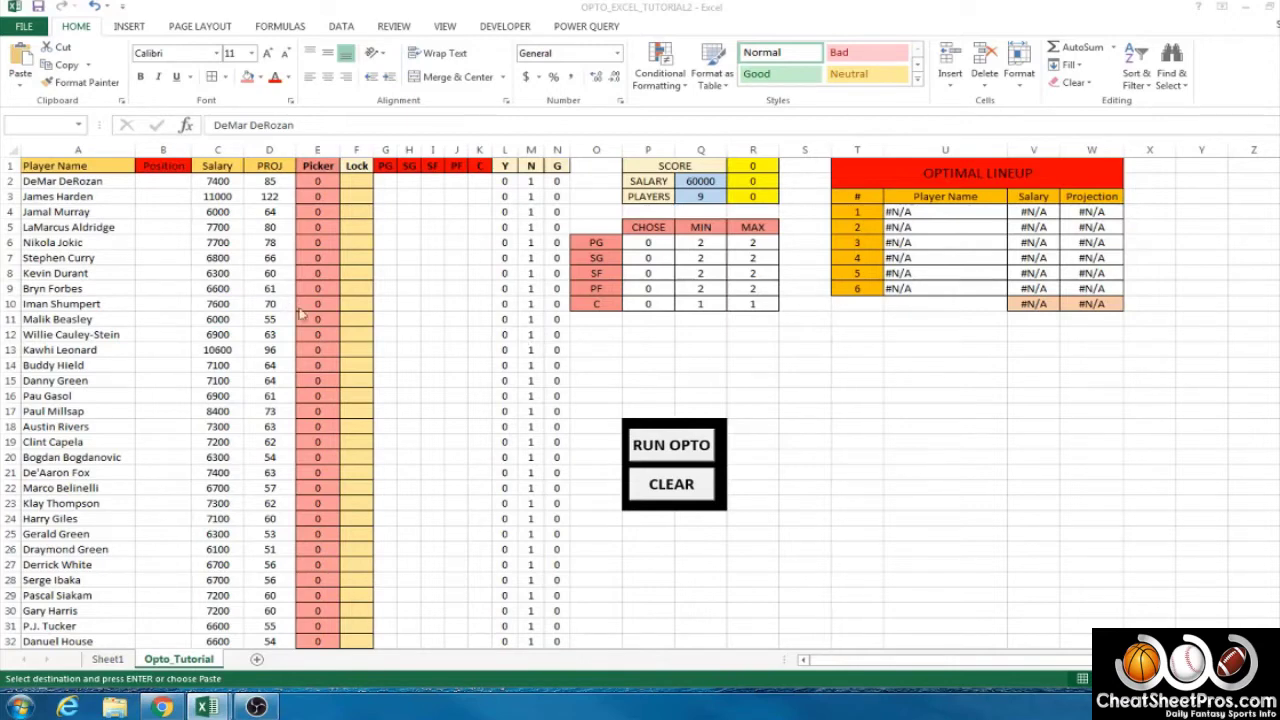
left_click(160, 180)
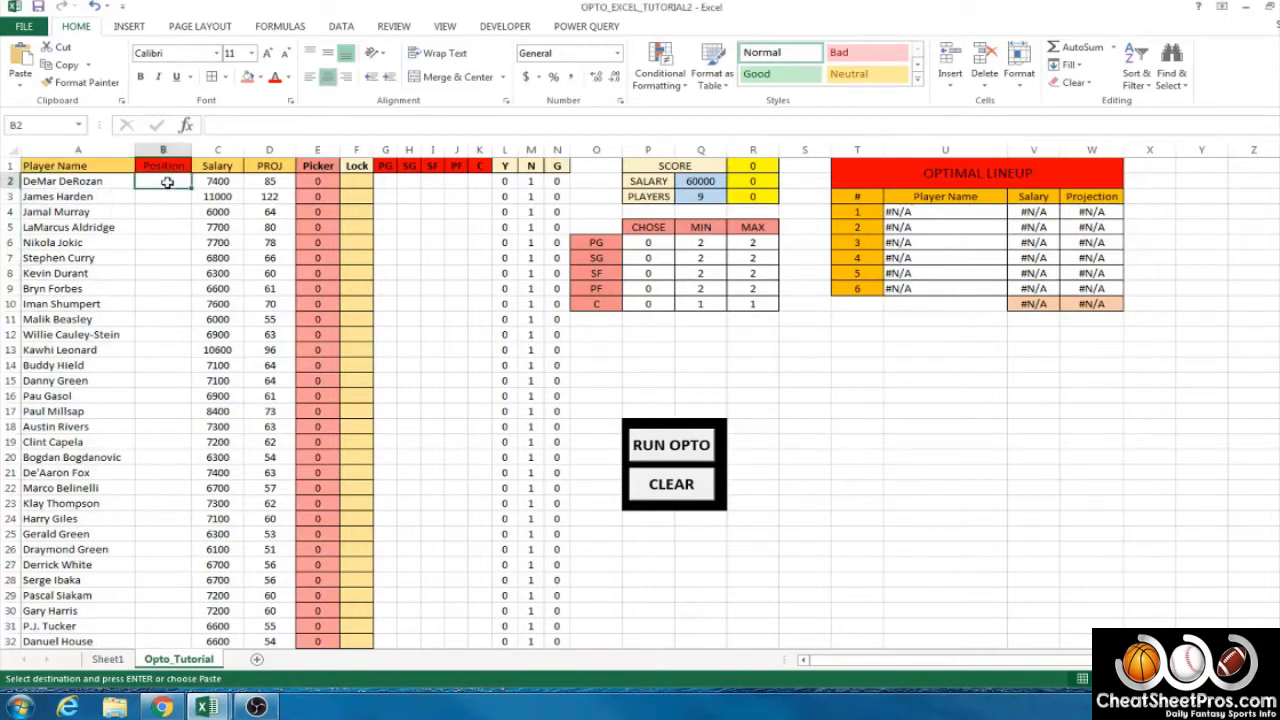
left_click(14, 90)
left_click(40, 200)
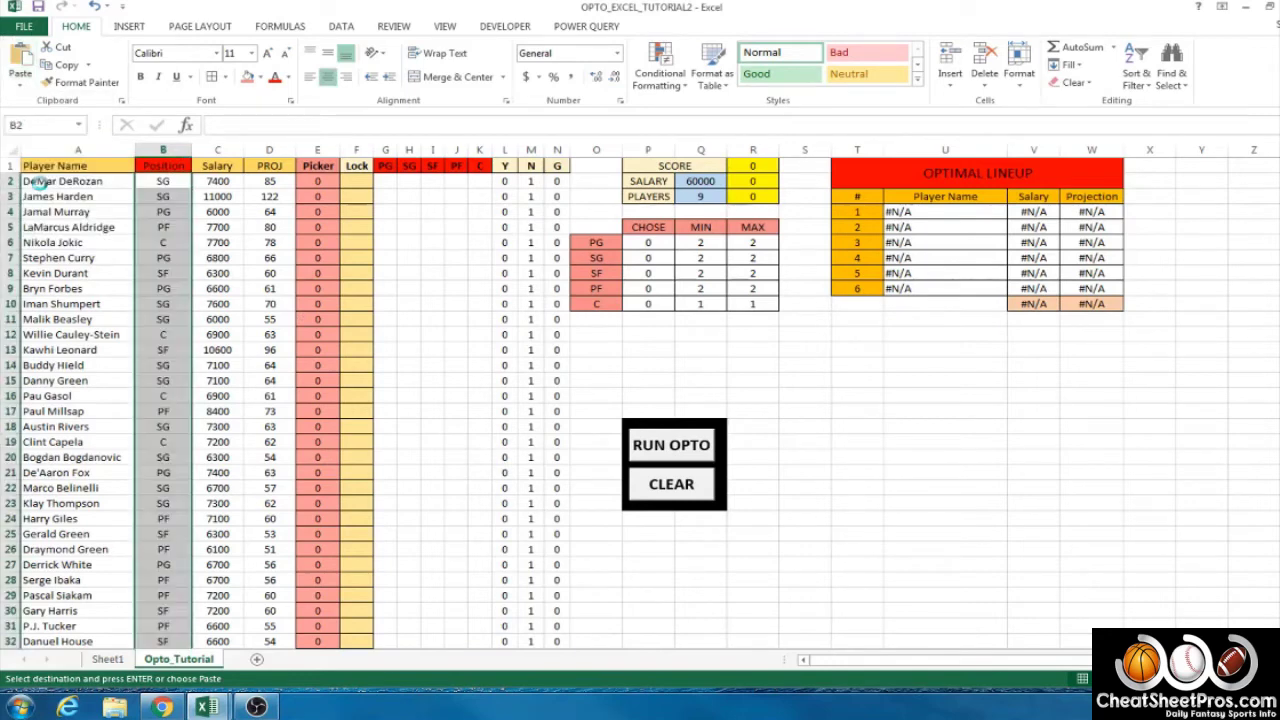
left_click(20, 88)
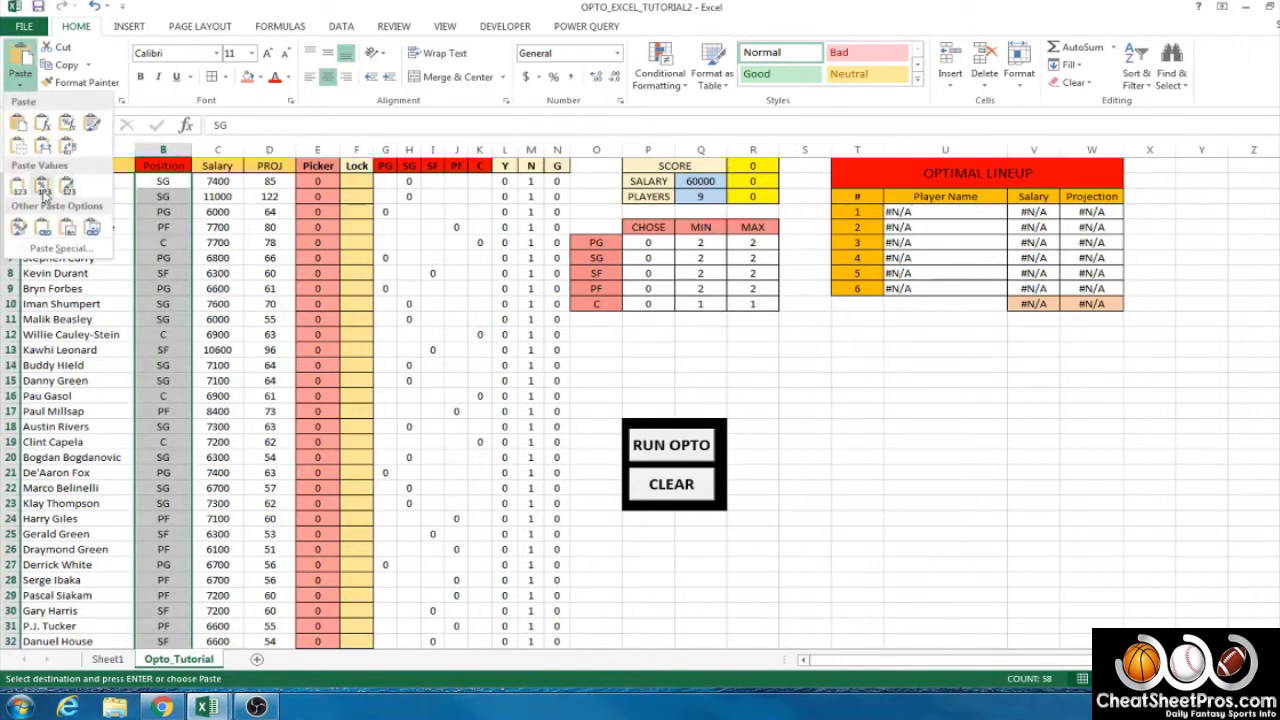
left_click(152, 179)
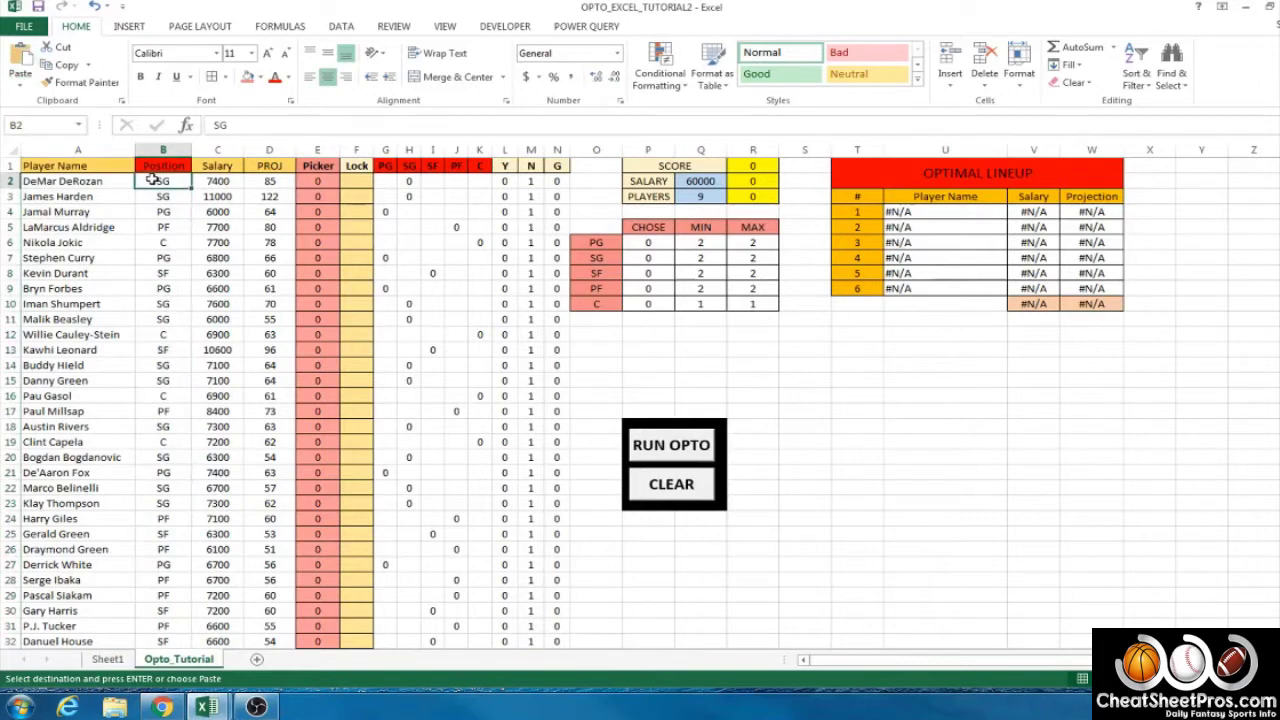
key("ctrl+v")
left_click(213, 350)
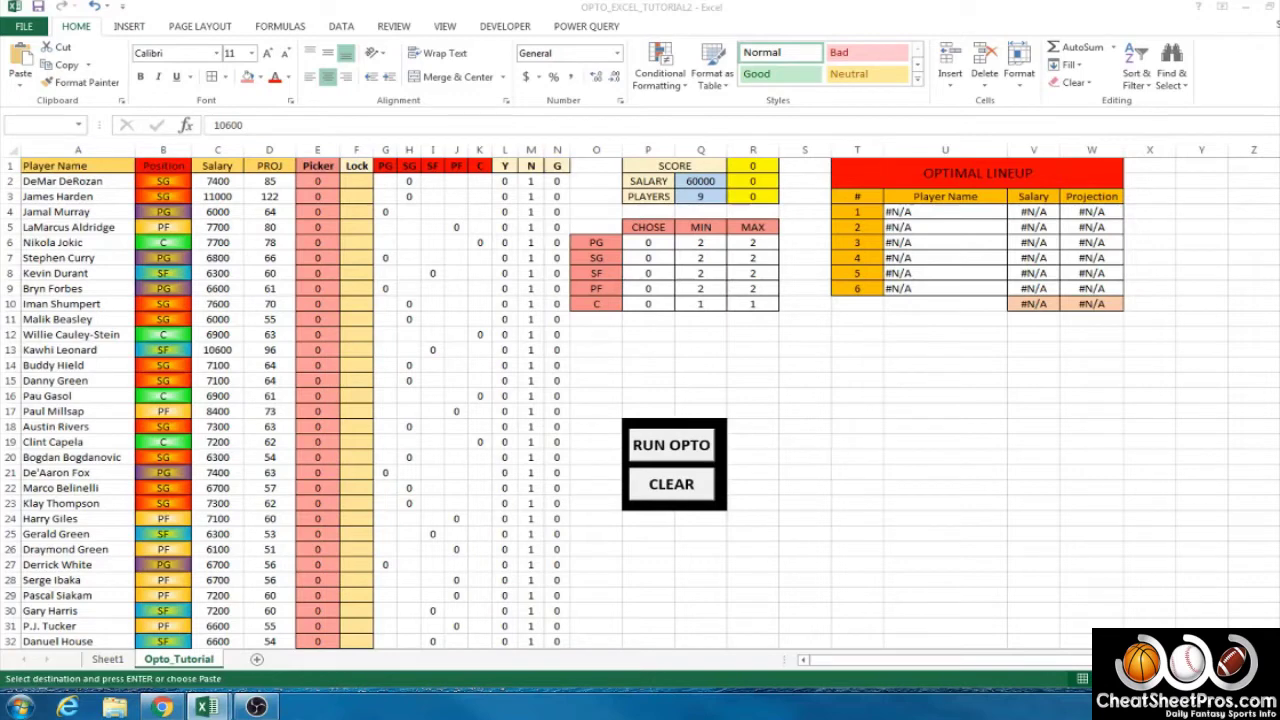
Paste the copied salaries and projections as values into columns C and D starting at C2, and check the list's end.
left_click(218, 181)
left_click(14, 89)
left_click(48, 189)
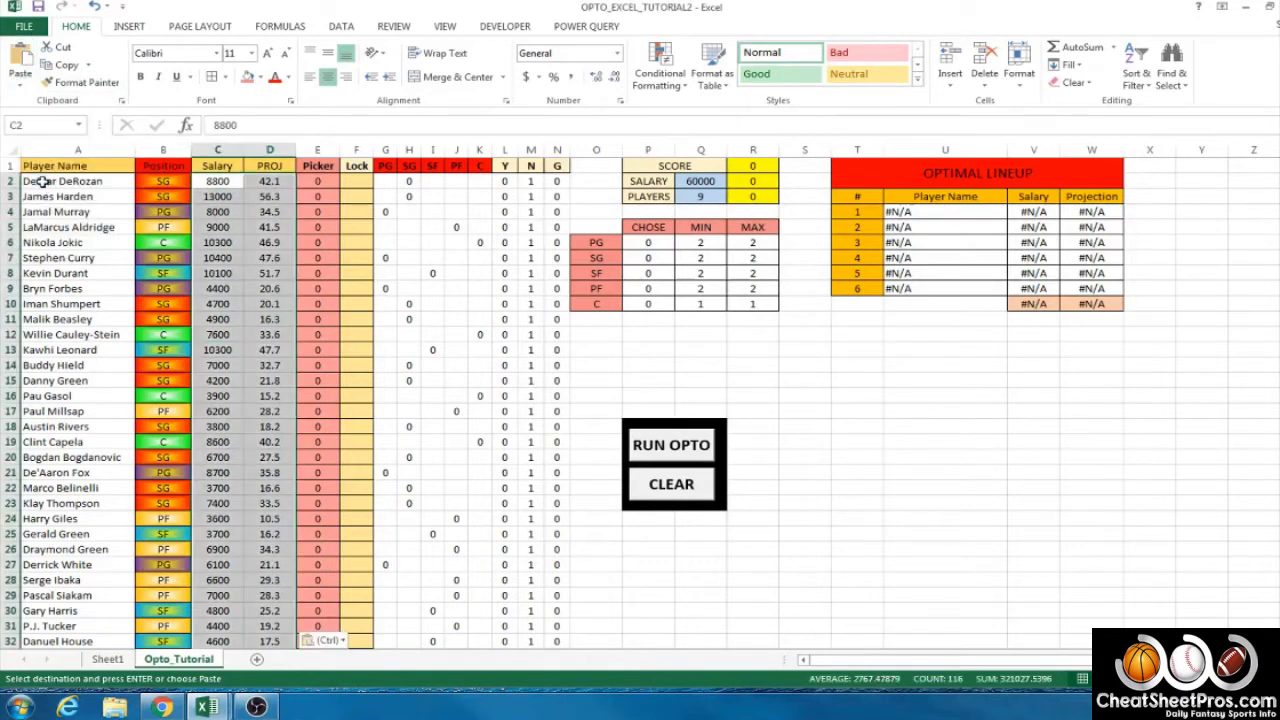
scroll(257, 313, "down", 6)
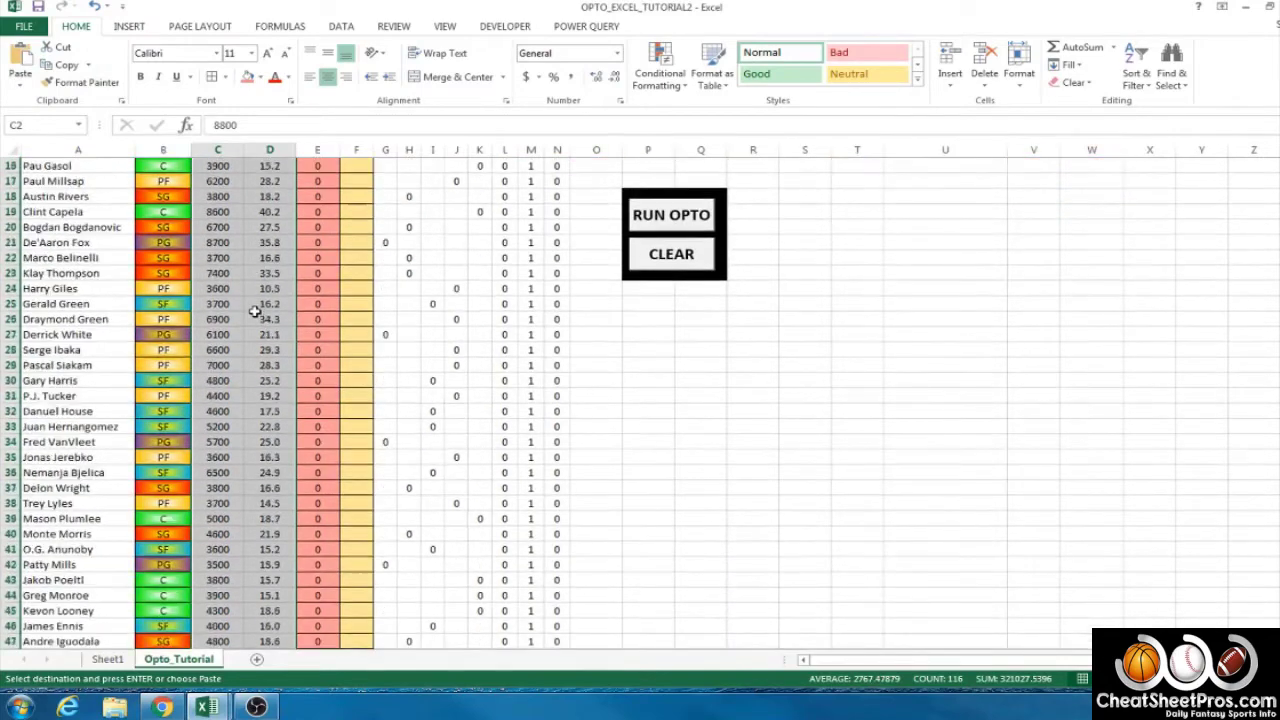
scroll(640, 400, "down", 6)
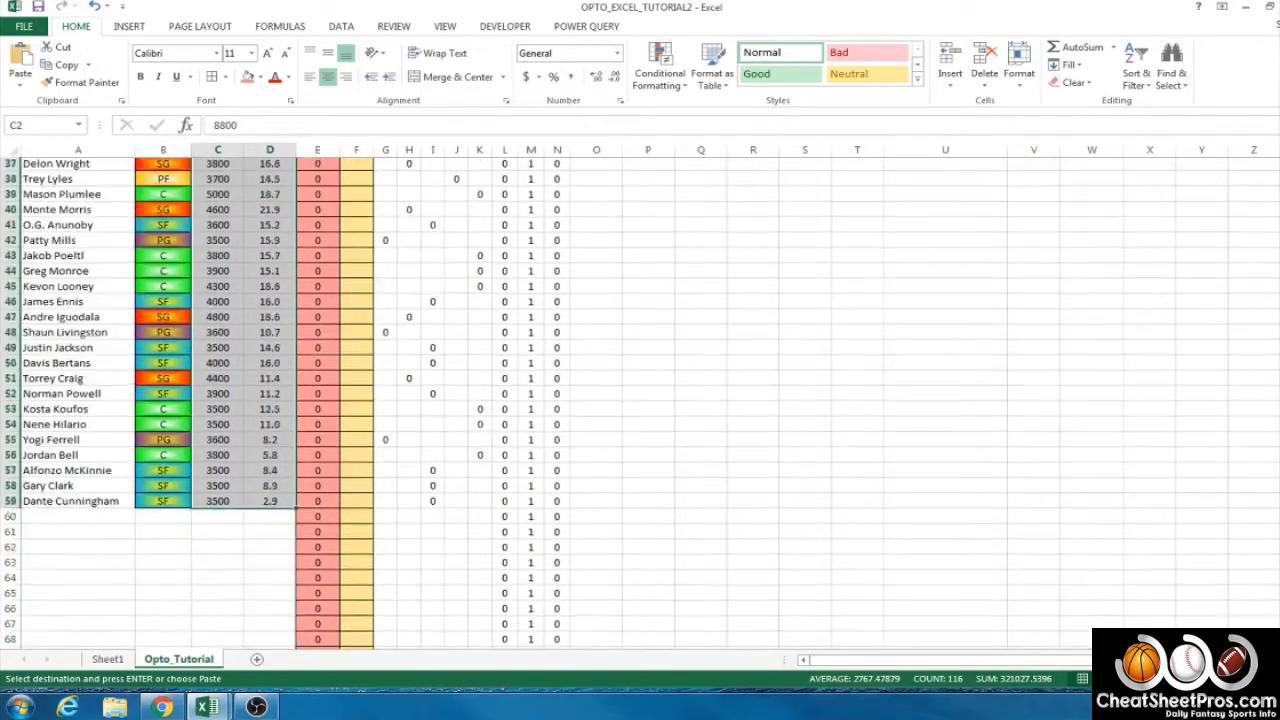
scroll(637, 288, "up", 12)
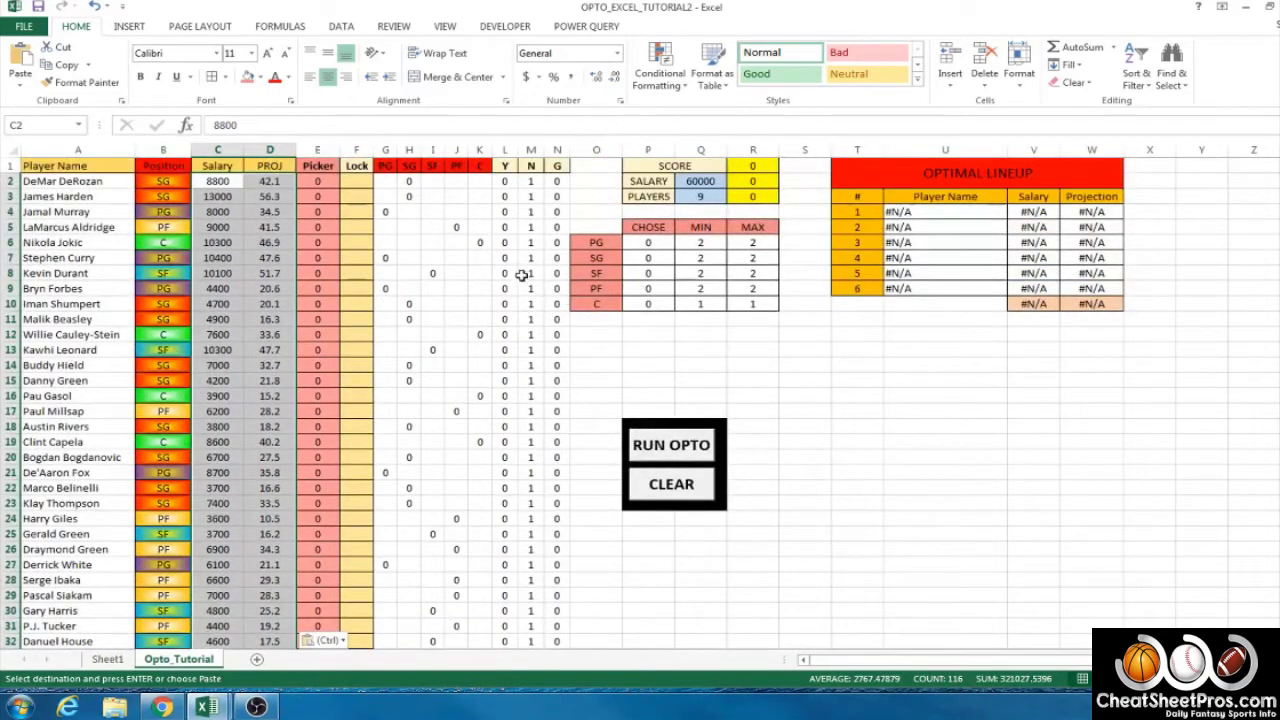
Review the Y, N and G columns and test locking the first player by entering L in F2.
left_click(505, 149)
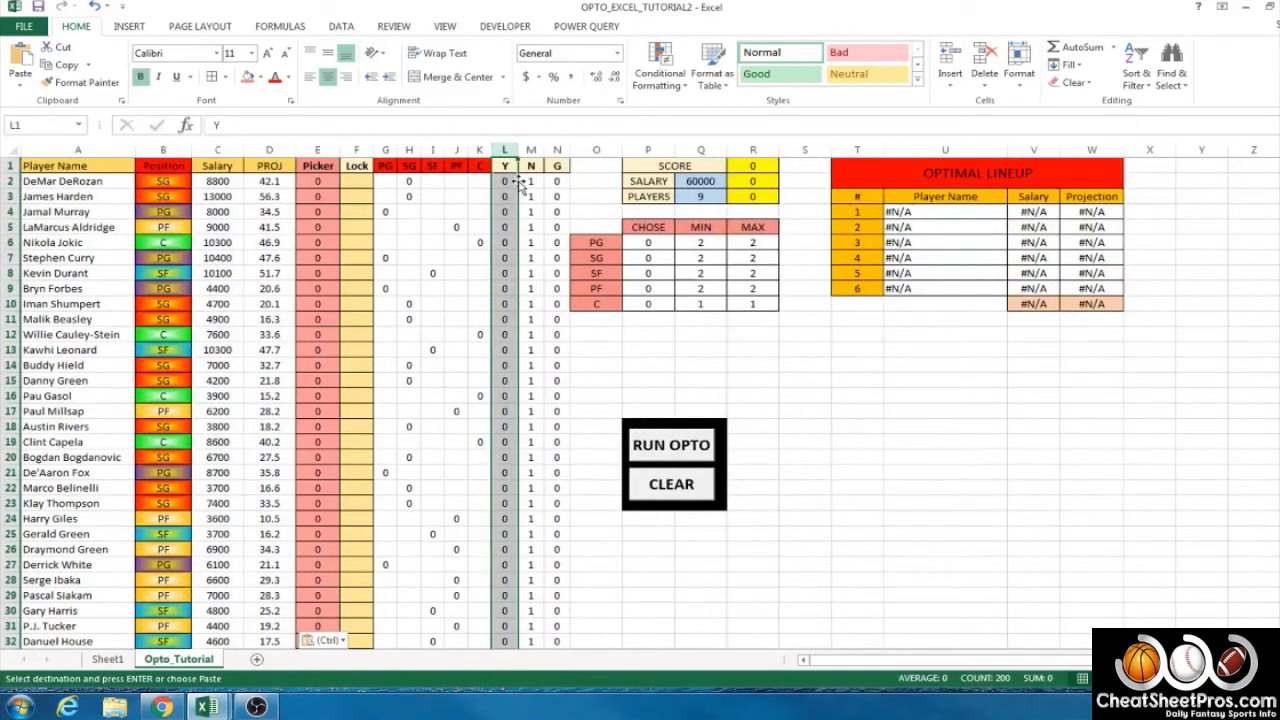
left_click(531, 149)
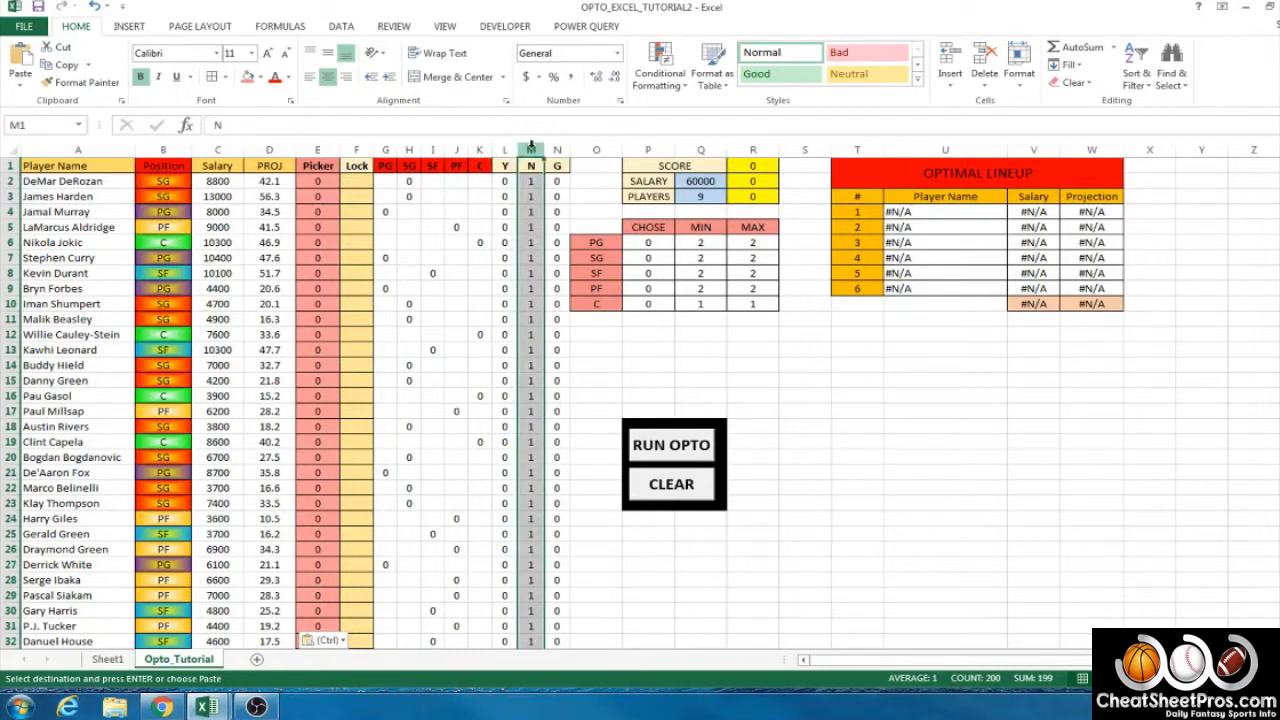
left_click(556, 149)
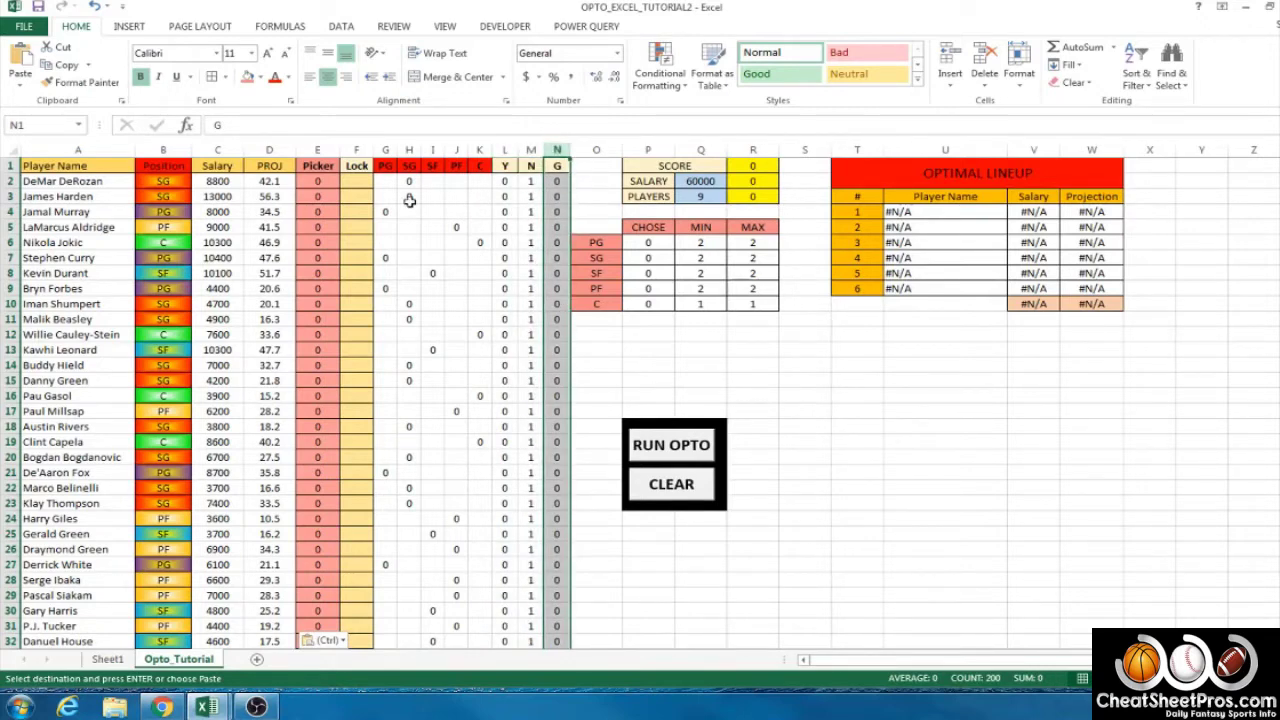
left_click(357, 149)
left_click(360, 185)
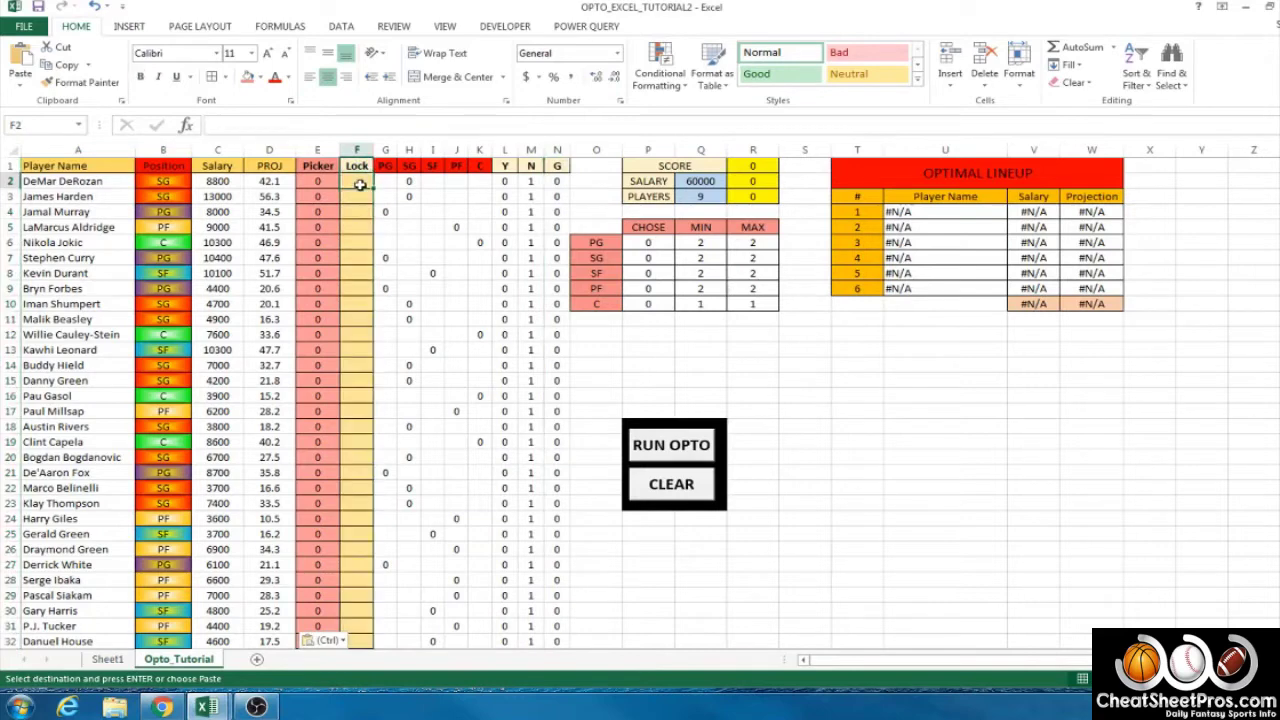
type("Lock")
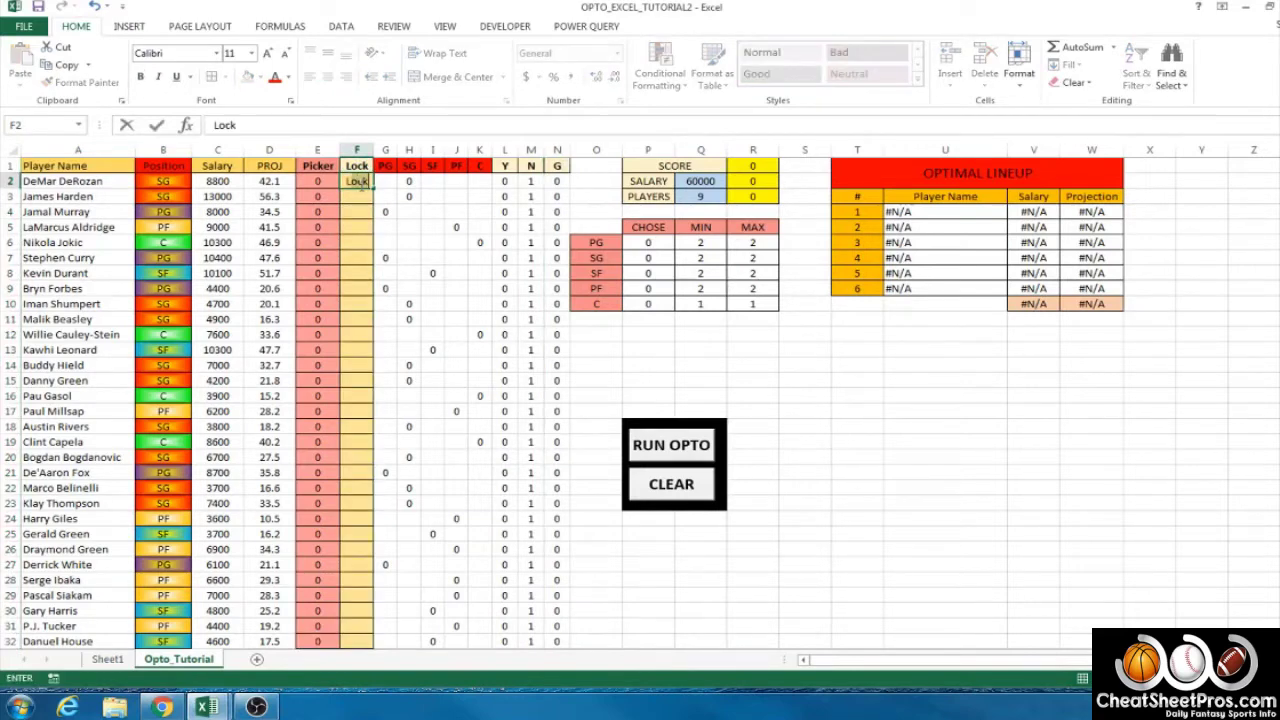
key("Return")
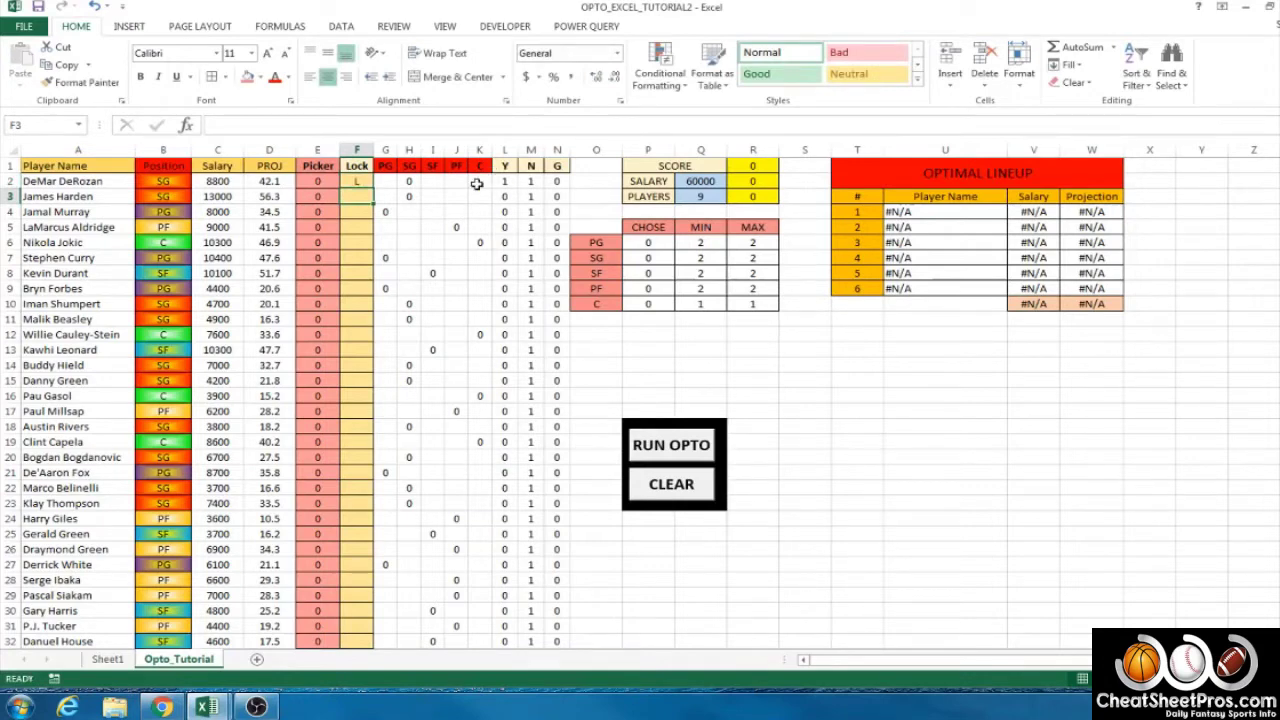
Test excluding the first player by entering X in F2, and clear the cell.
left_click(363, 184)
type("X")
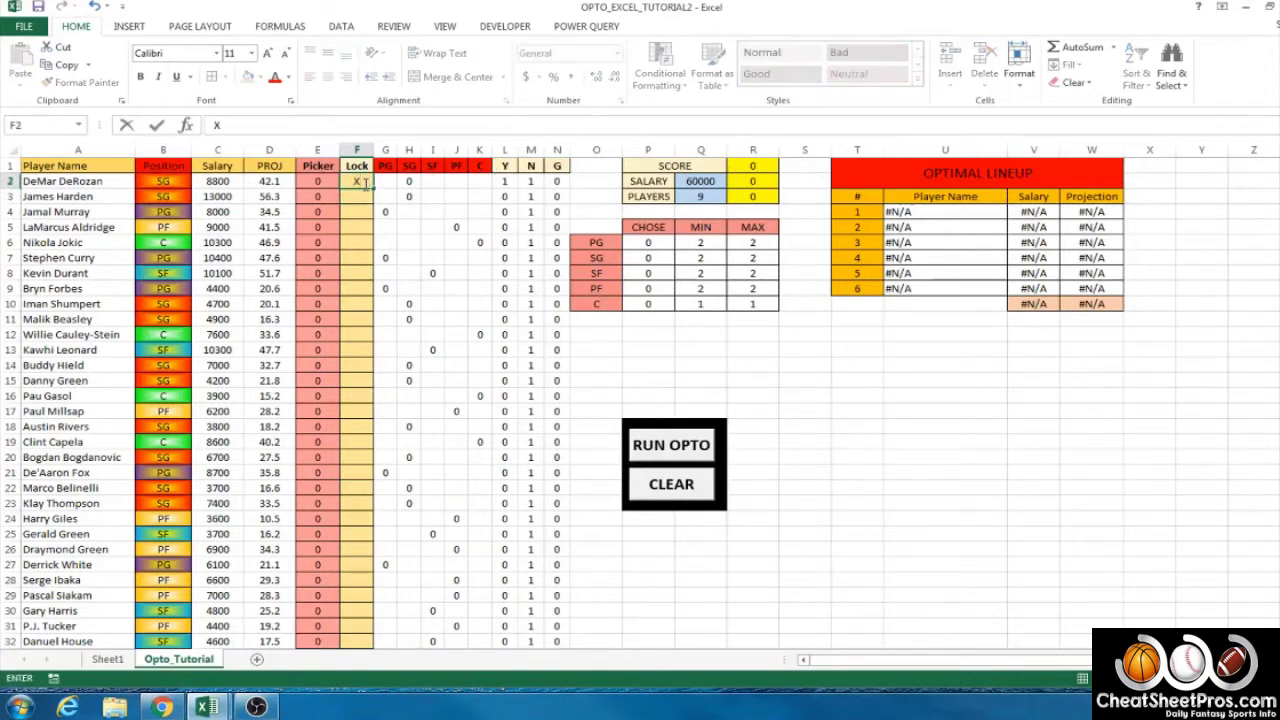
key("Return")
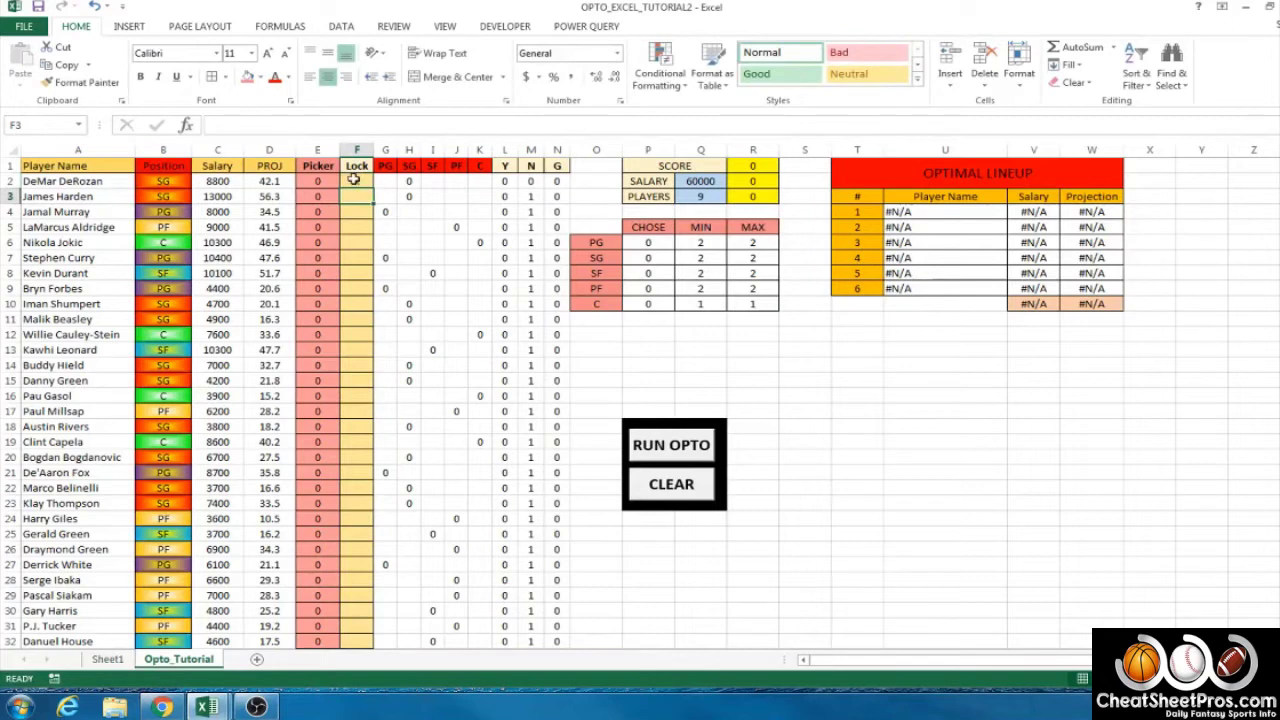
left_click(354, 181)
key("Delete")
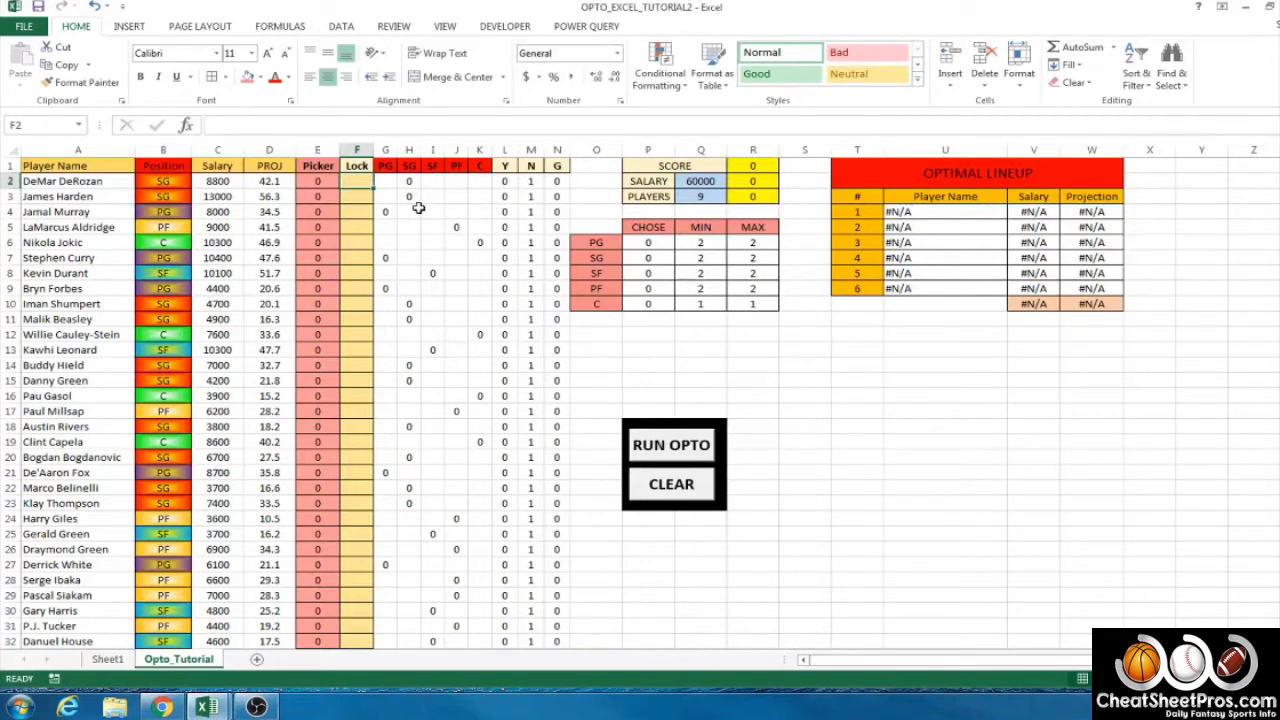
Narrow the Picker column slightly and autofit the Position column's width, reviewing the salary, player count and CHOSE cells.
left_click_drag(341, 150, 336, 150)
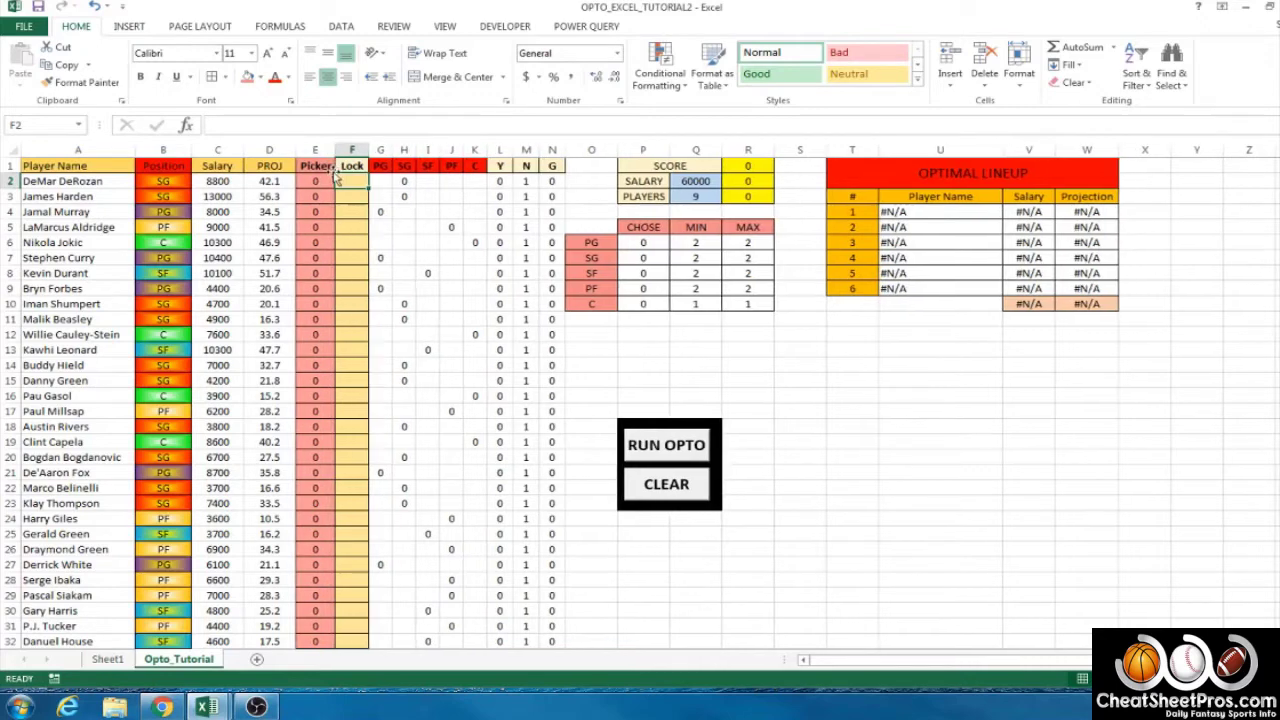
left_click(696, 181)
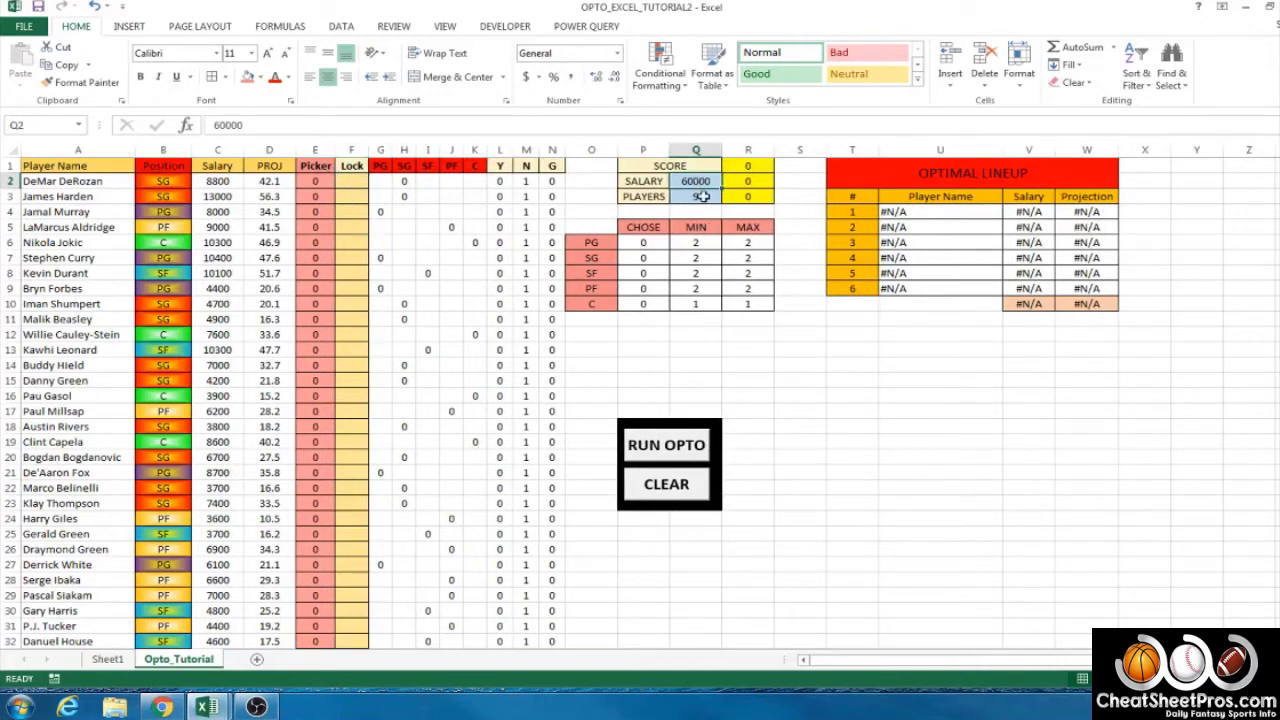
left_click(703, 197)
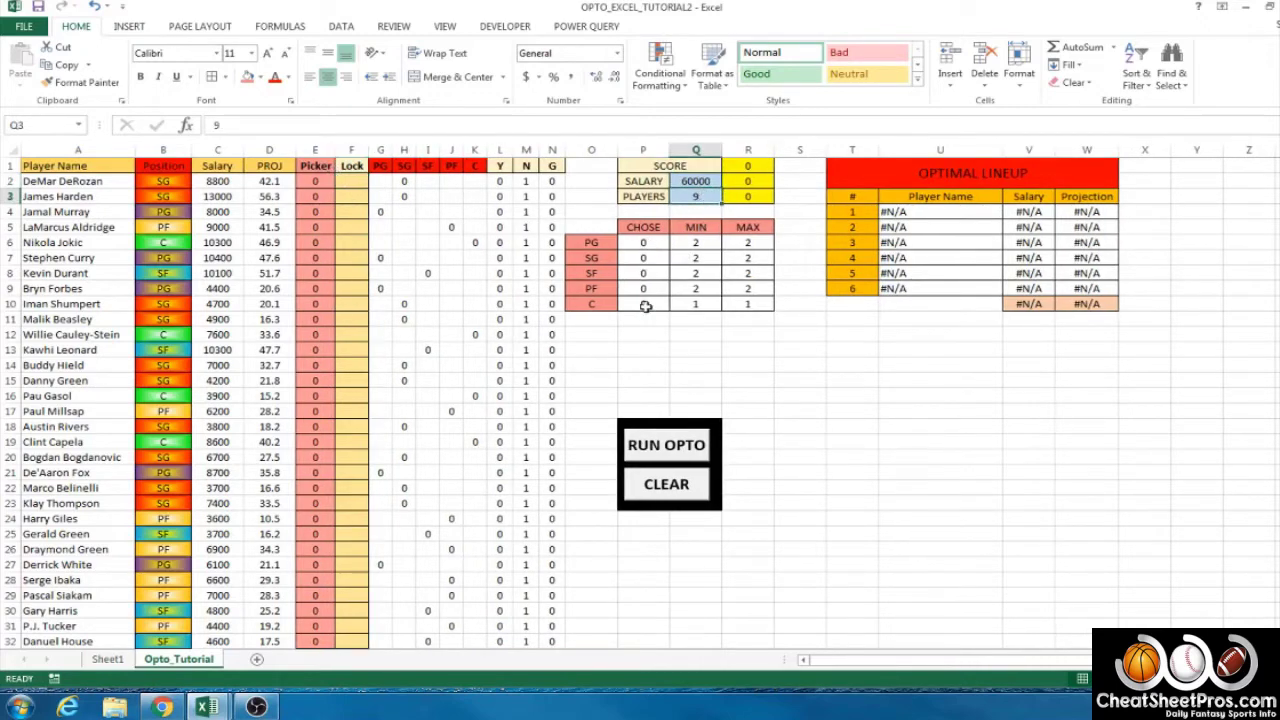
left_click(645, 256)
left_click(695, 349)
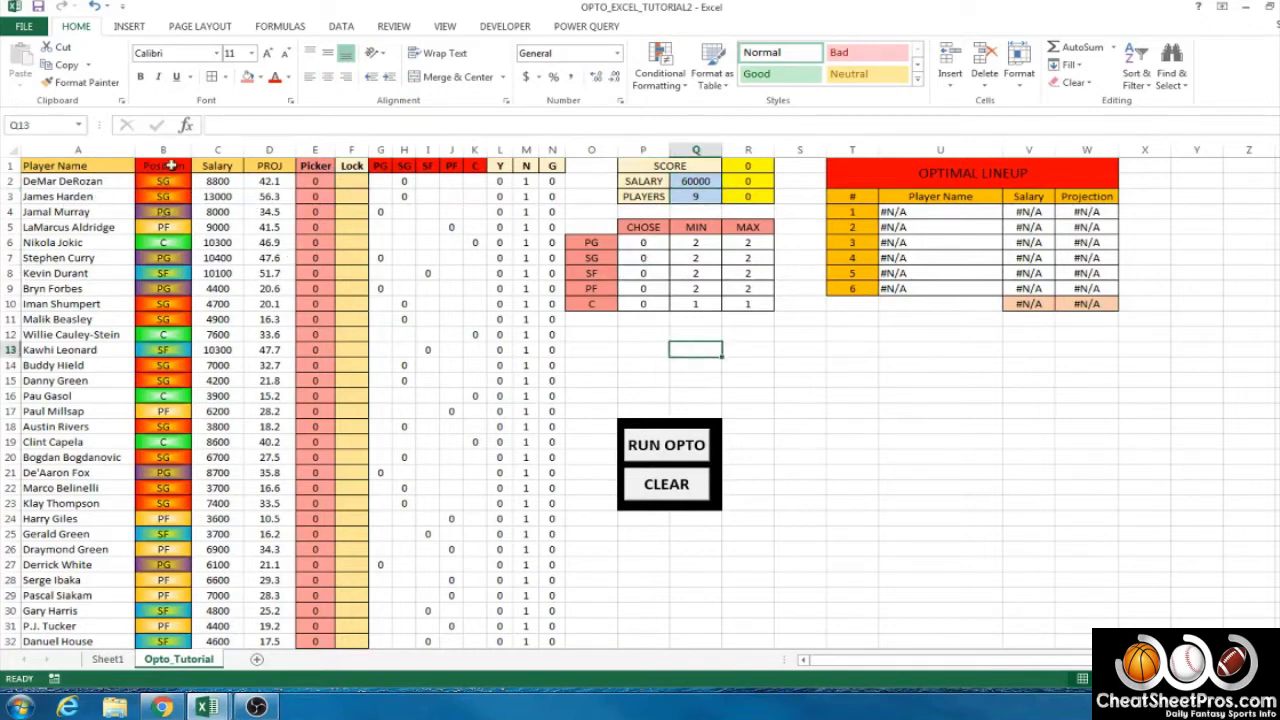
double_click(195, 149)
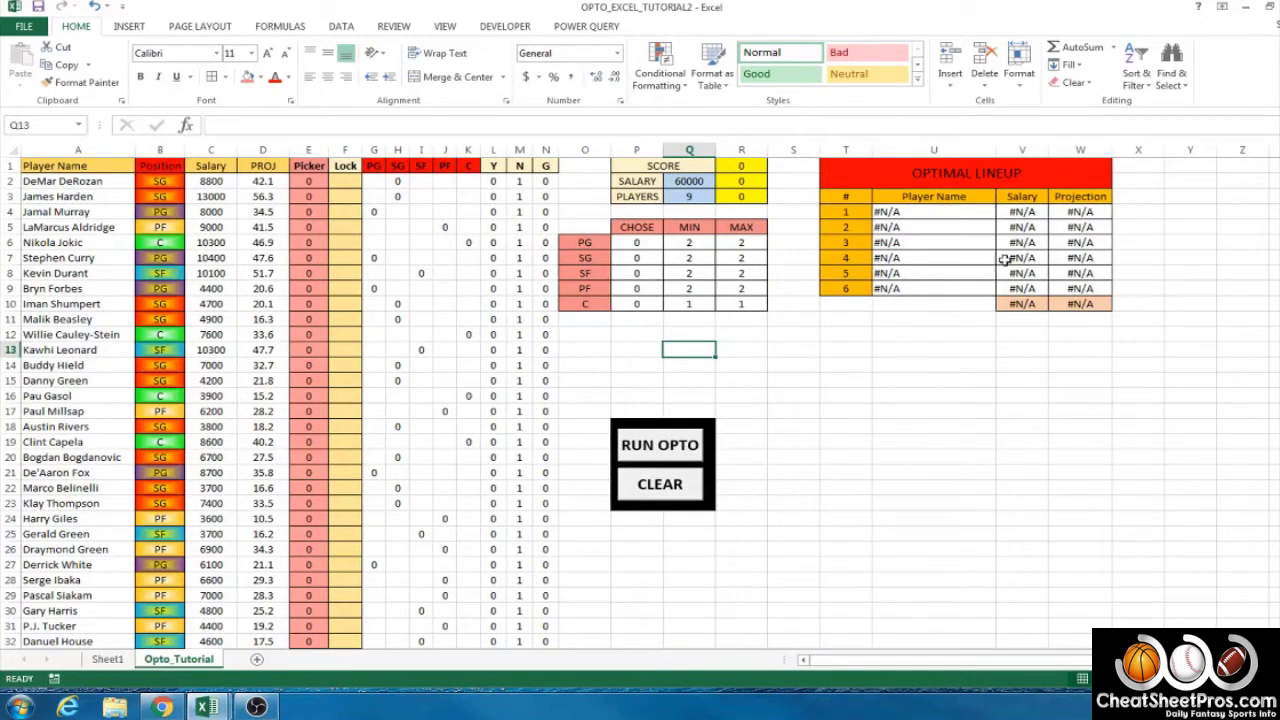
Open the Solver parameters and move the dialog clear of the player and position-limit data.
key("alt+Tab")
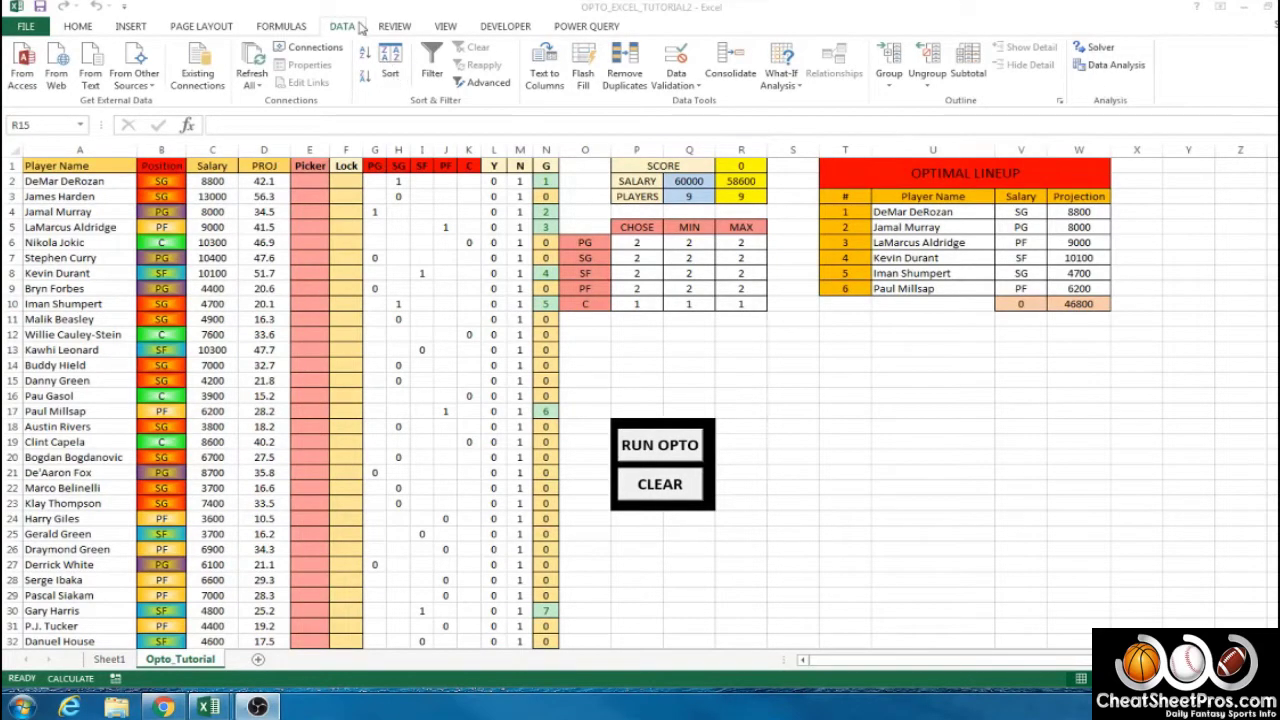
left_click(1090, 48)
left_click_drag(908, 80, 962, 140)
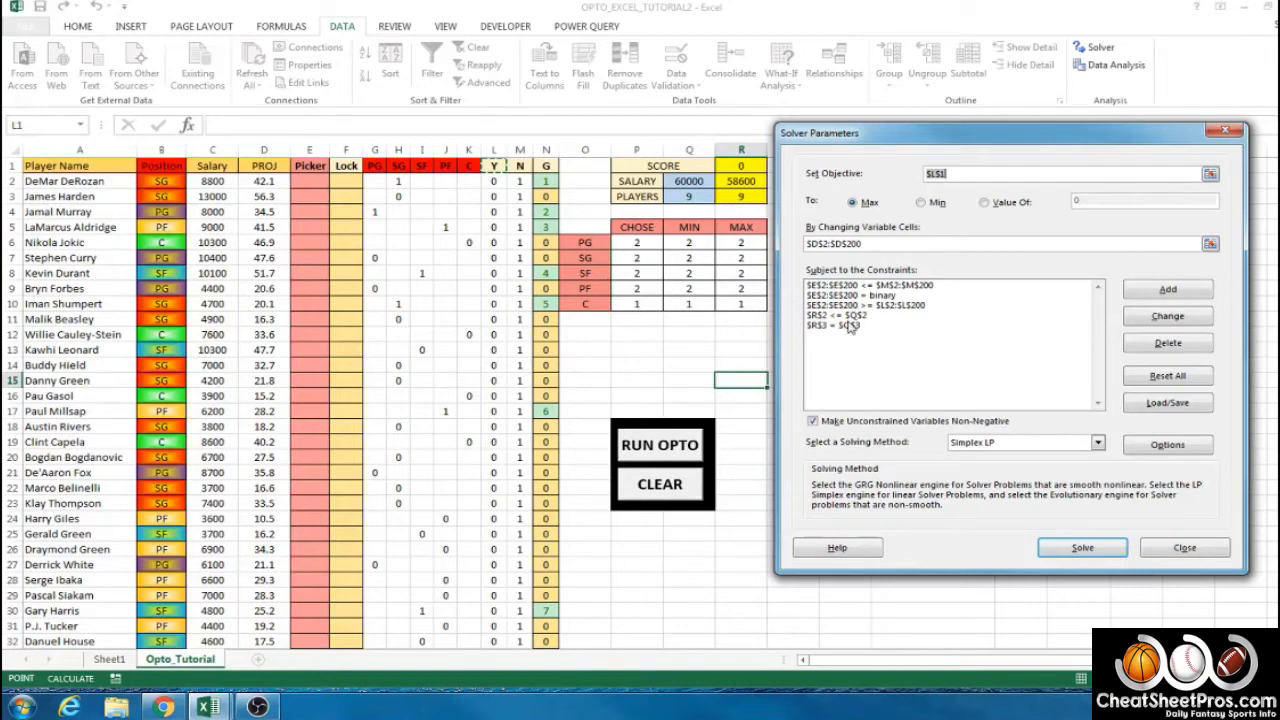
Examine each existing Solver constraint on the Picker range, the salary total and the player count.
left_click(864, 287)
left_click(864, 303)
left_click(863, 297)
left_click(862, 286)
left_click(862, 297)
left_click(864, 307)
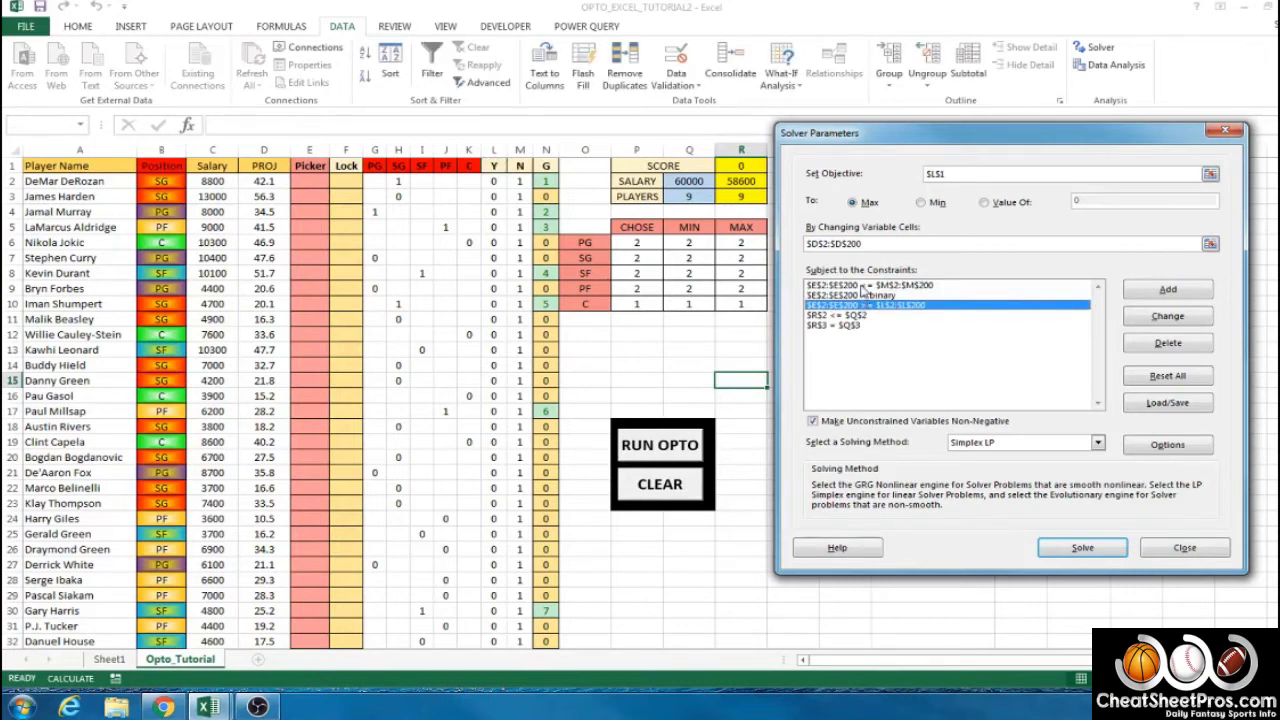
left_click(862, 286)
left_click(862, 296)
left_click(864, 305)
left_click(862, 315)
left_click(855, 327)
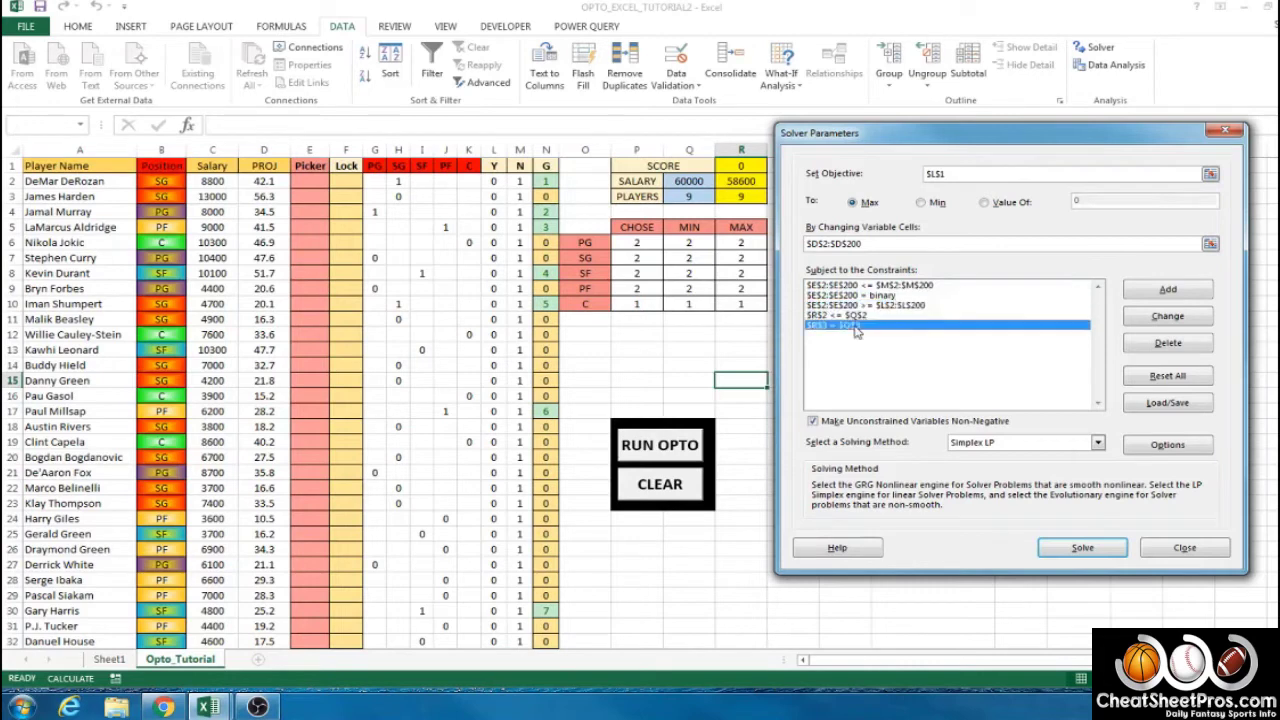
Set the Solver objective to cell R1 and the changing variable cells to E2:E200, and close the parameters.
left_click(866, 305)
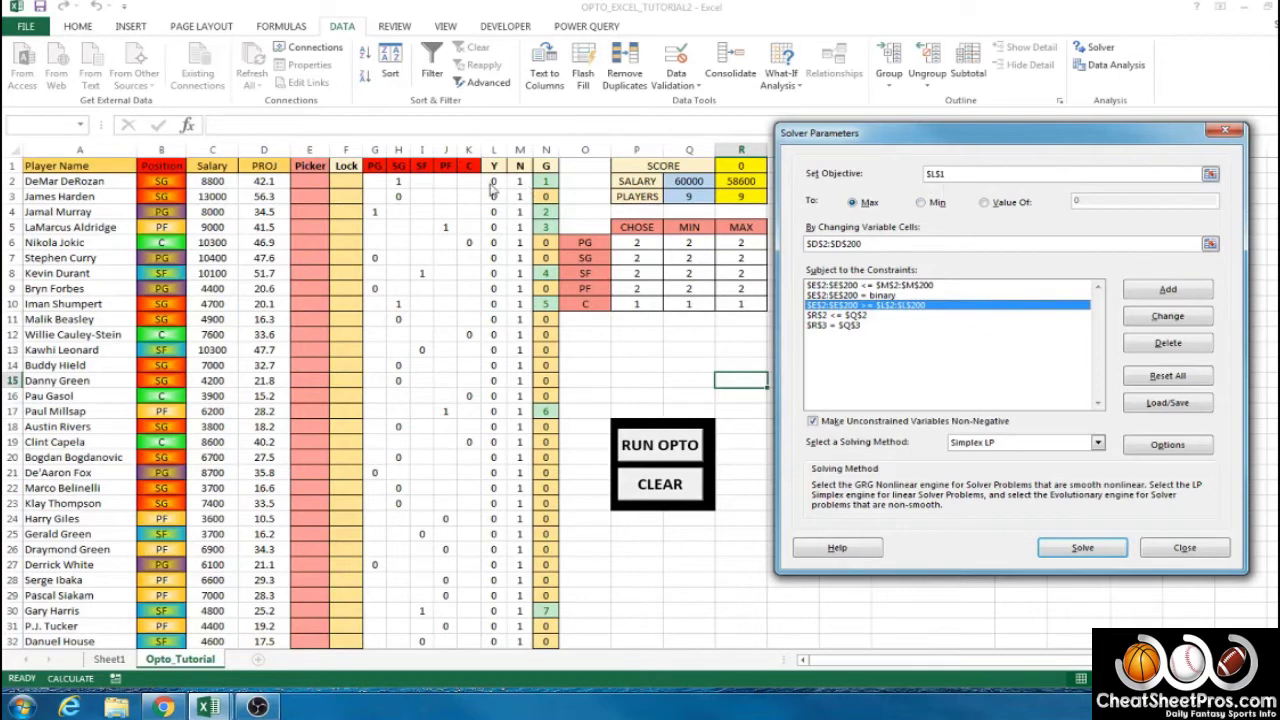
left_click(976, 174)
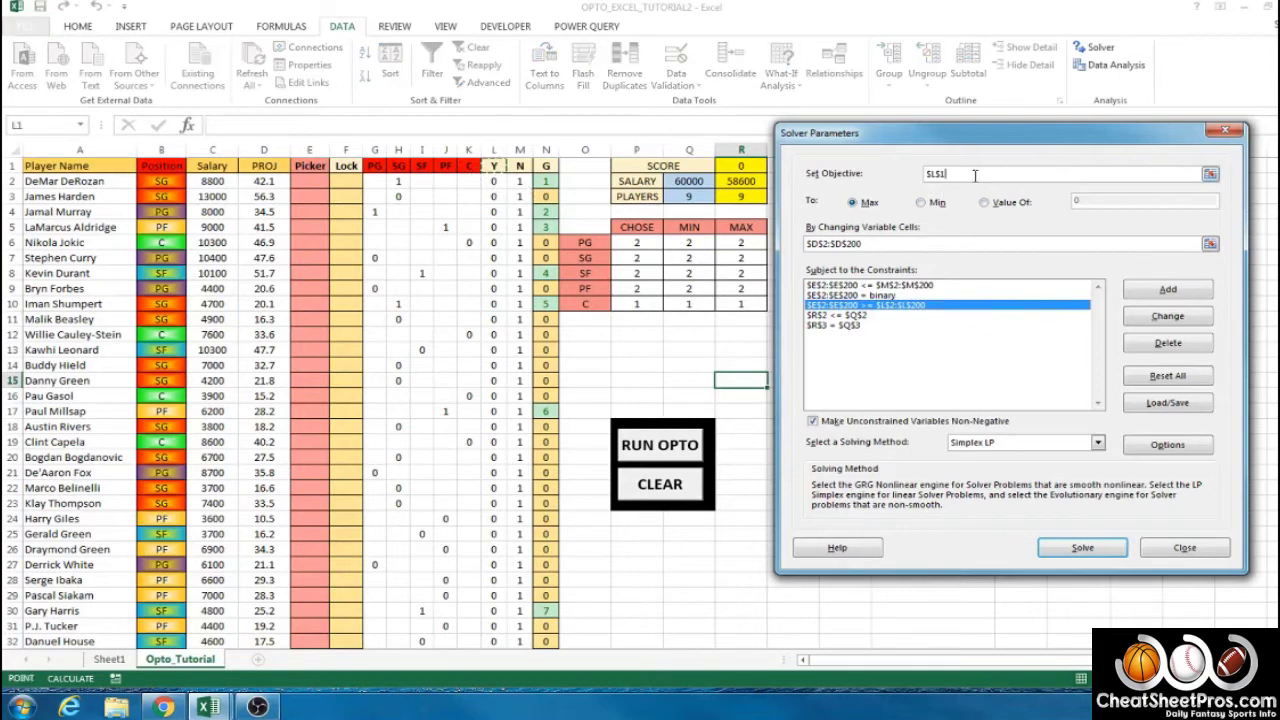
left_click(742, 166)
left_click(868, 244)
left_click_drag(869, 244, 803, 246)
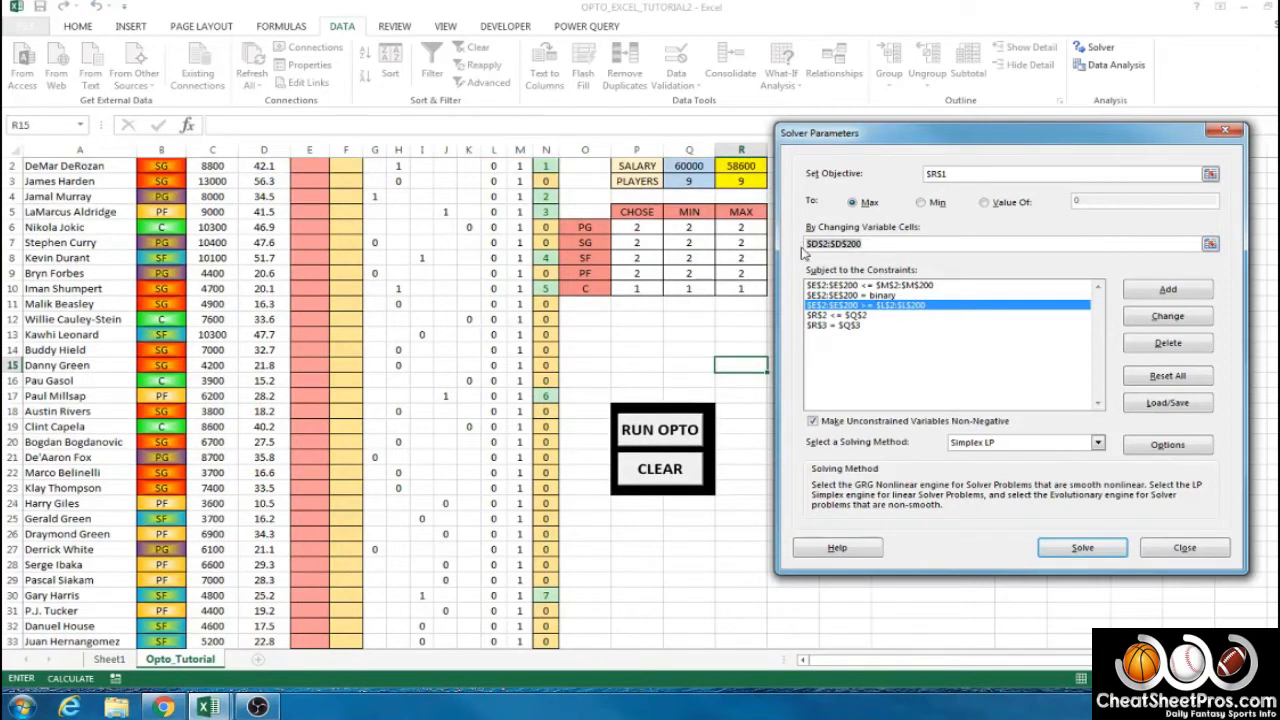
key("BackSpace")
left_click(1184, 547)
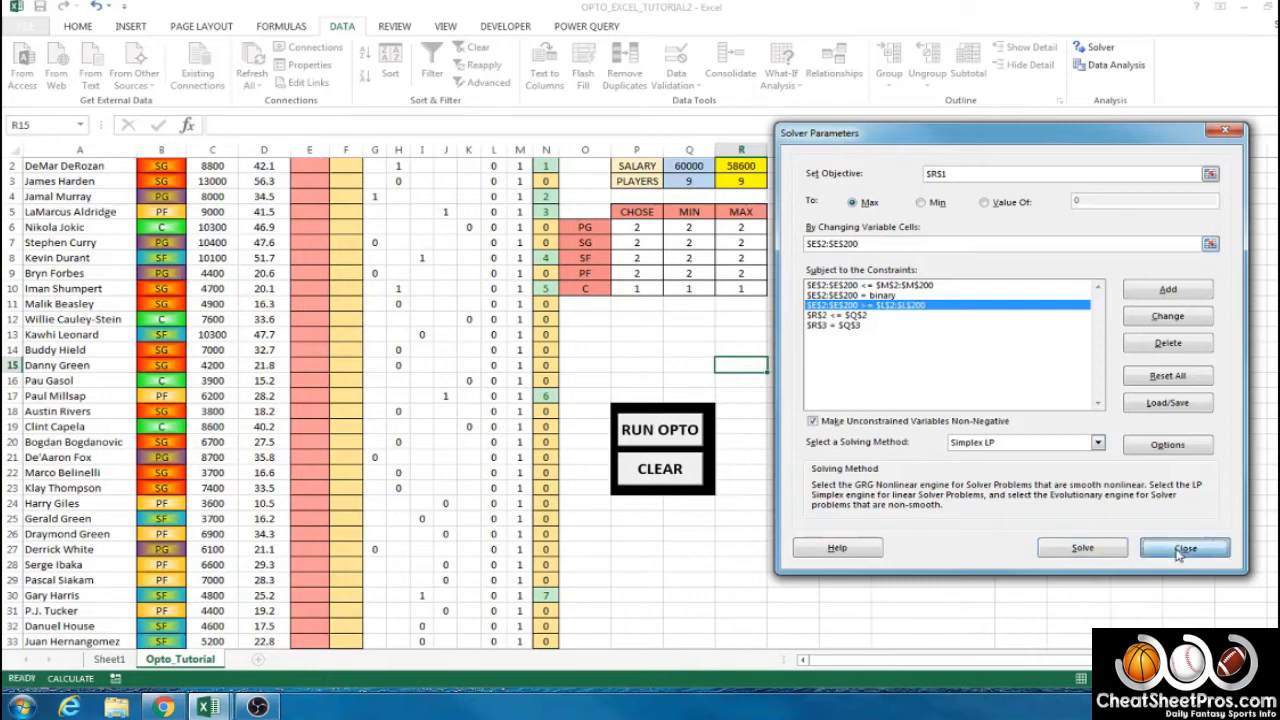
Reopen Solver and add a constraint requiring the chosen PG count in P6 to equal the minimum in Q6.
left_click(932, 350)
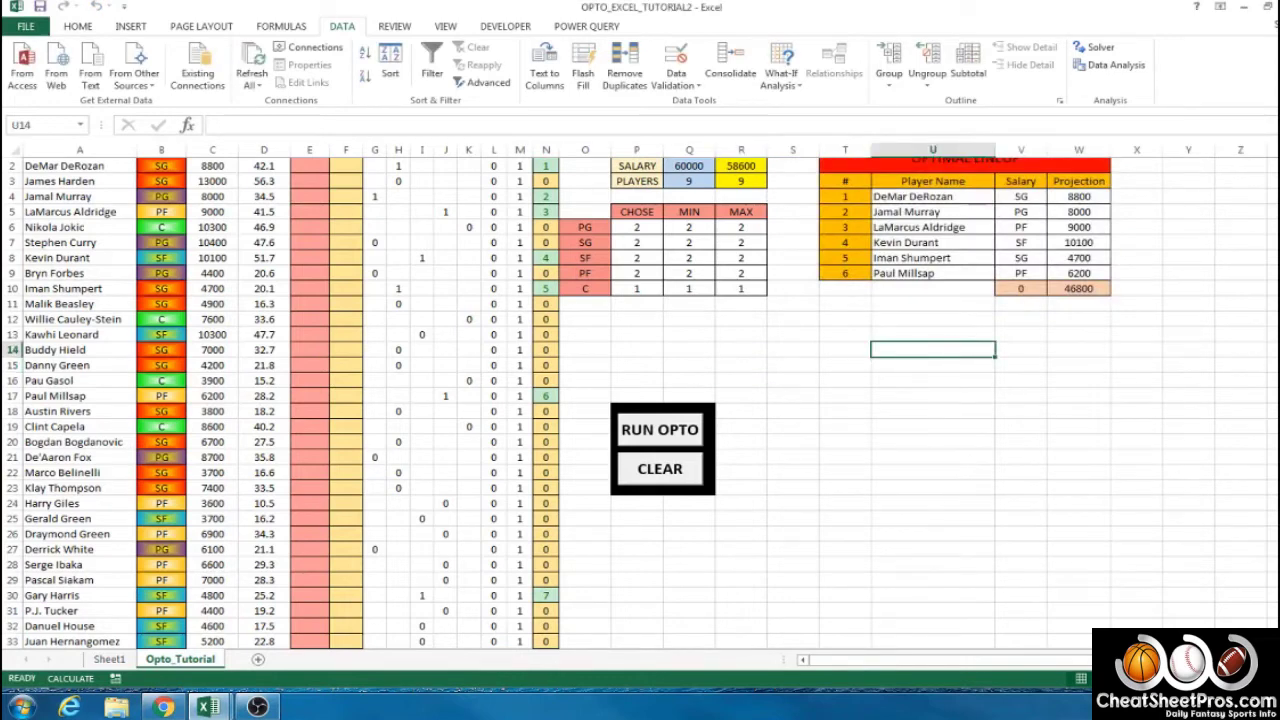
scroll(557, 402, "up", 1)
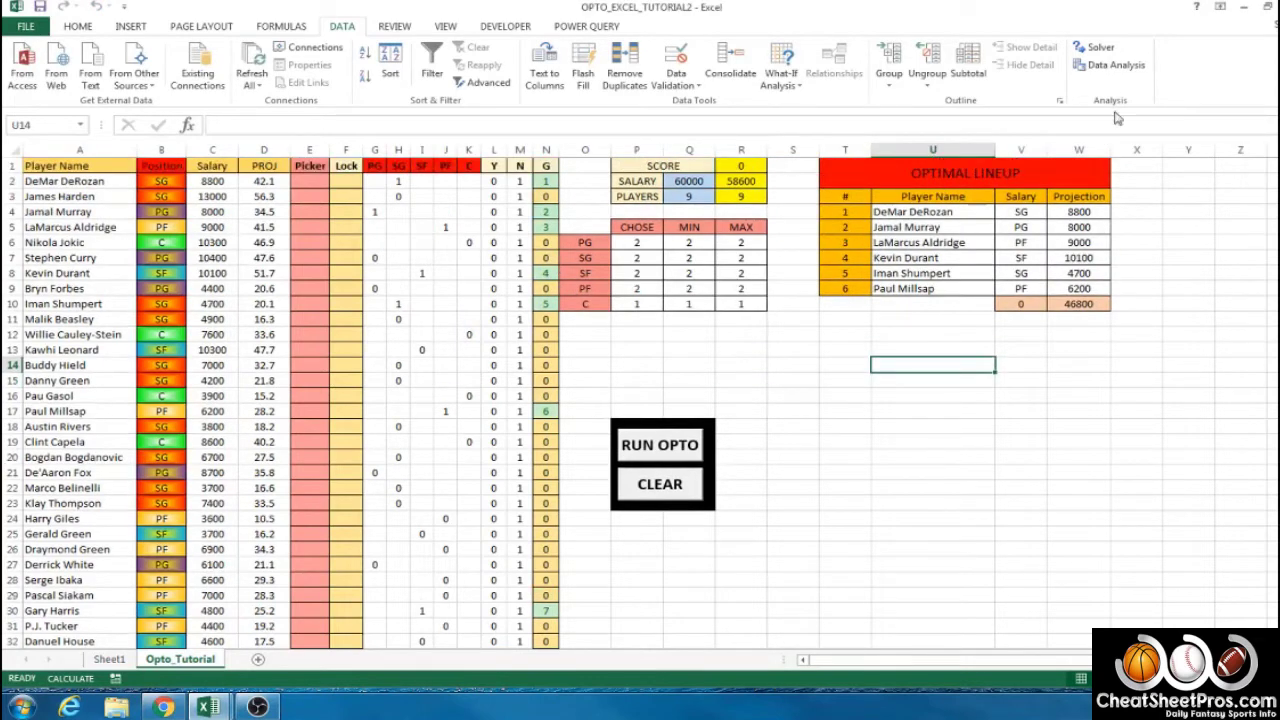
left_click(1098, 48)
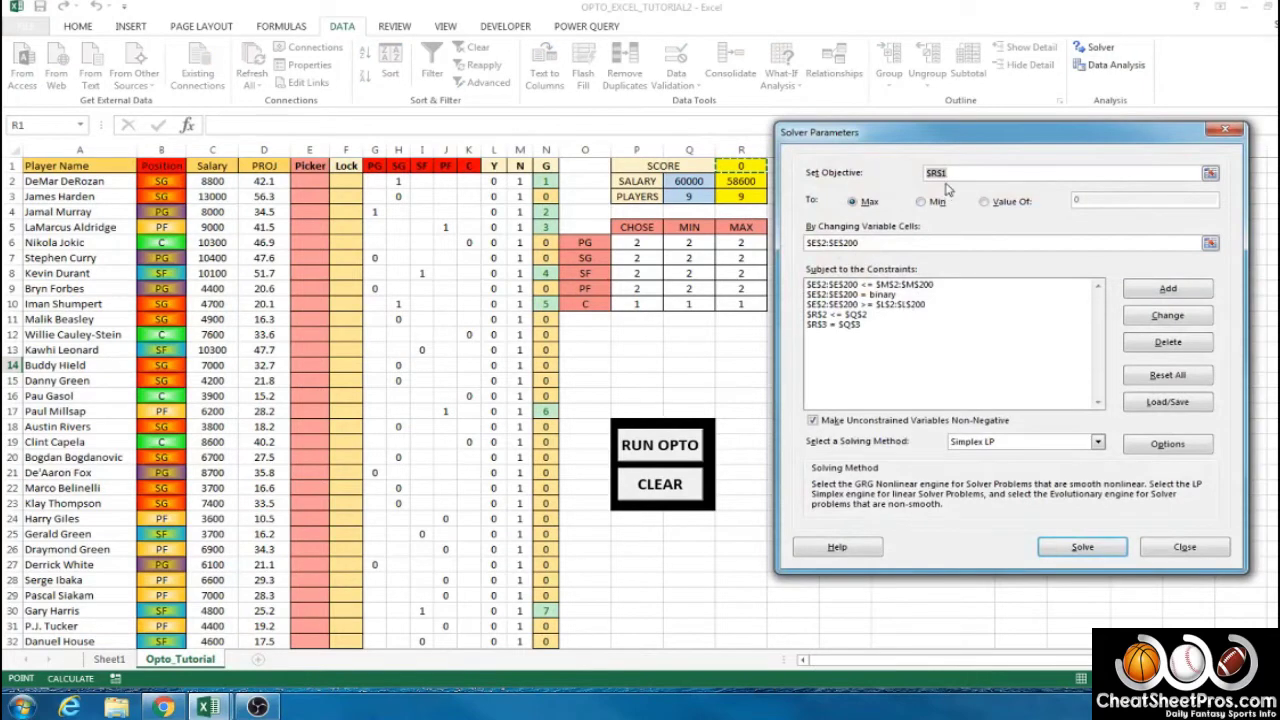
left_click(876, 242)
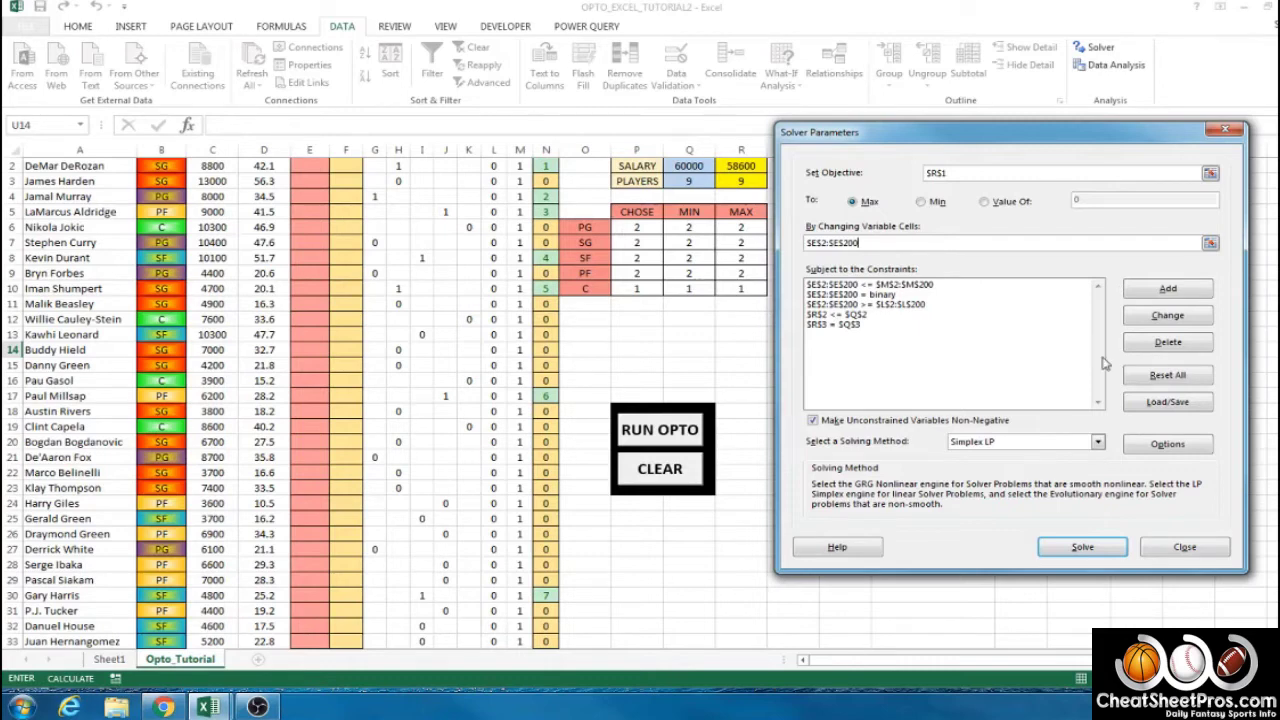
left_click(1137, 291)
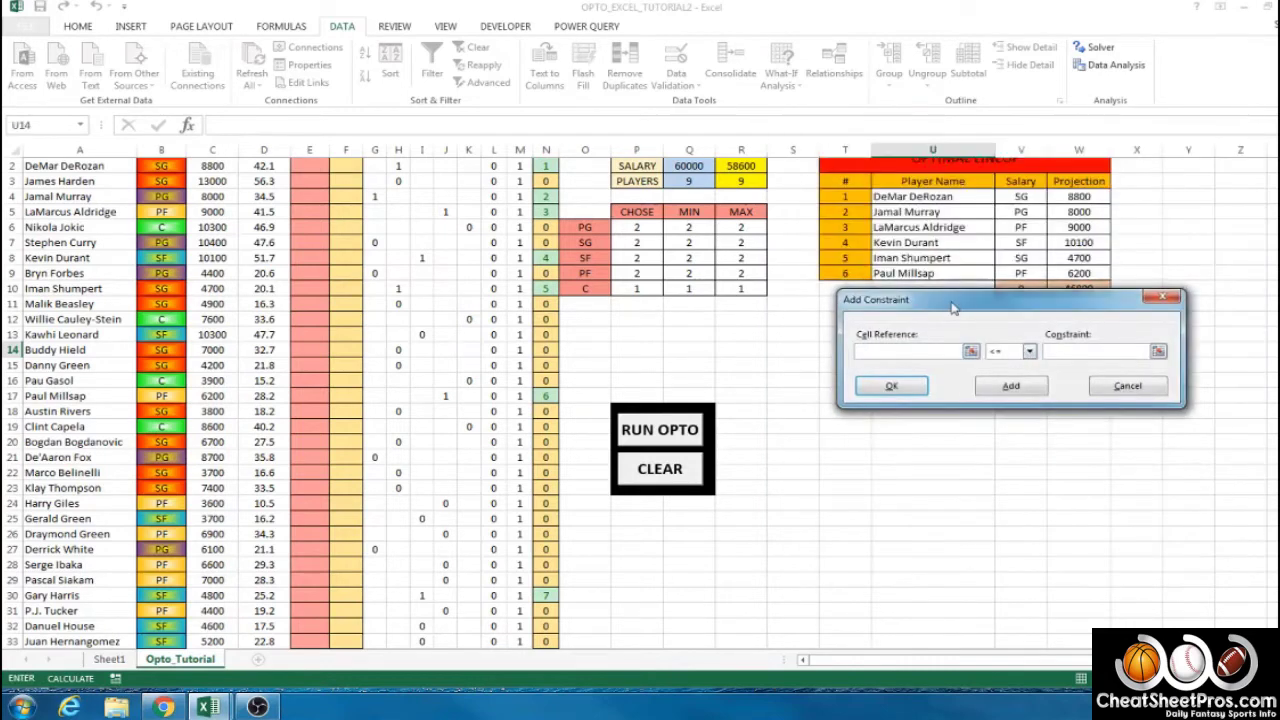
left_click_drag(952, 300, 897, 258)
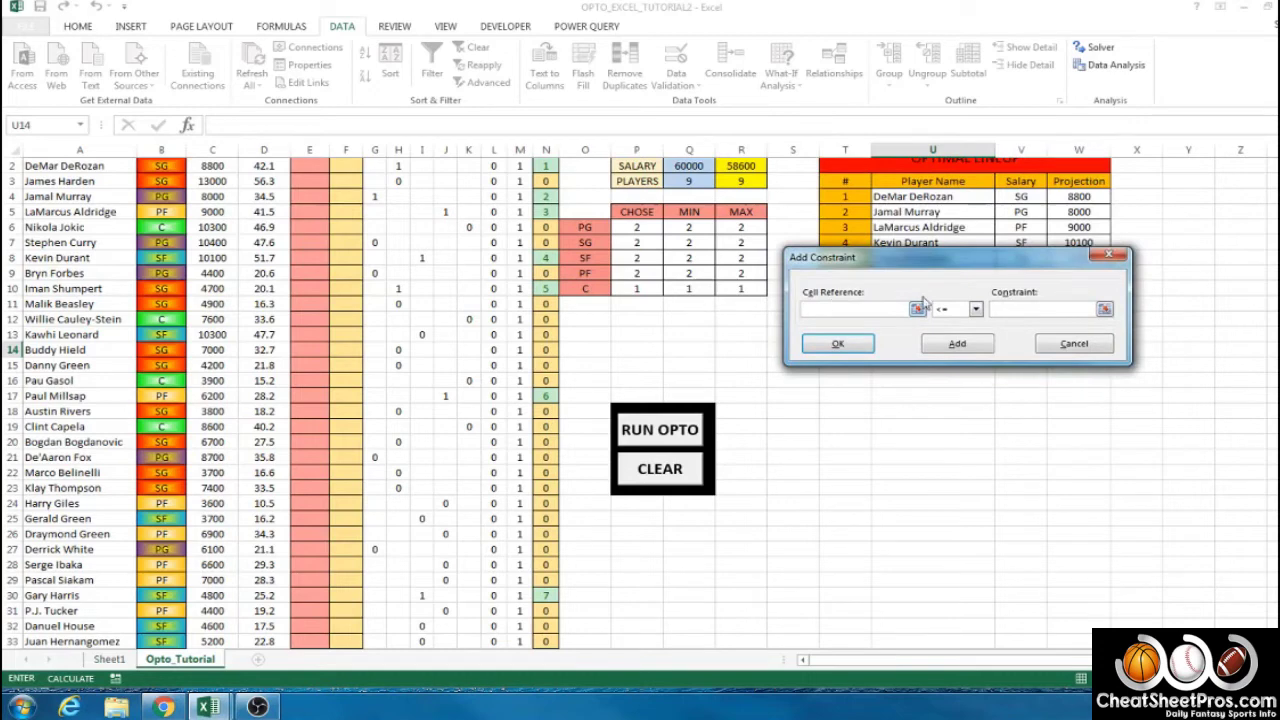
left_click(645, 228)
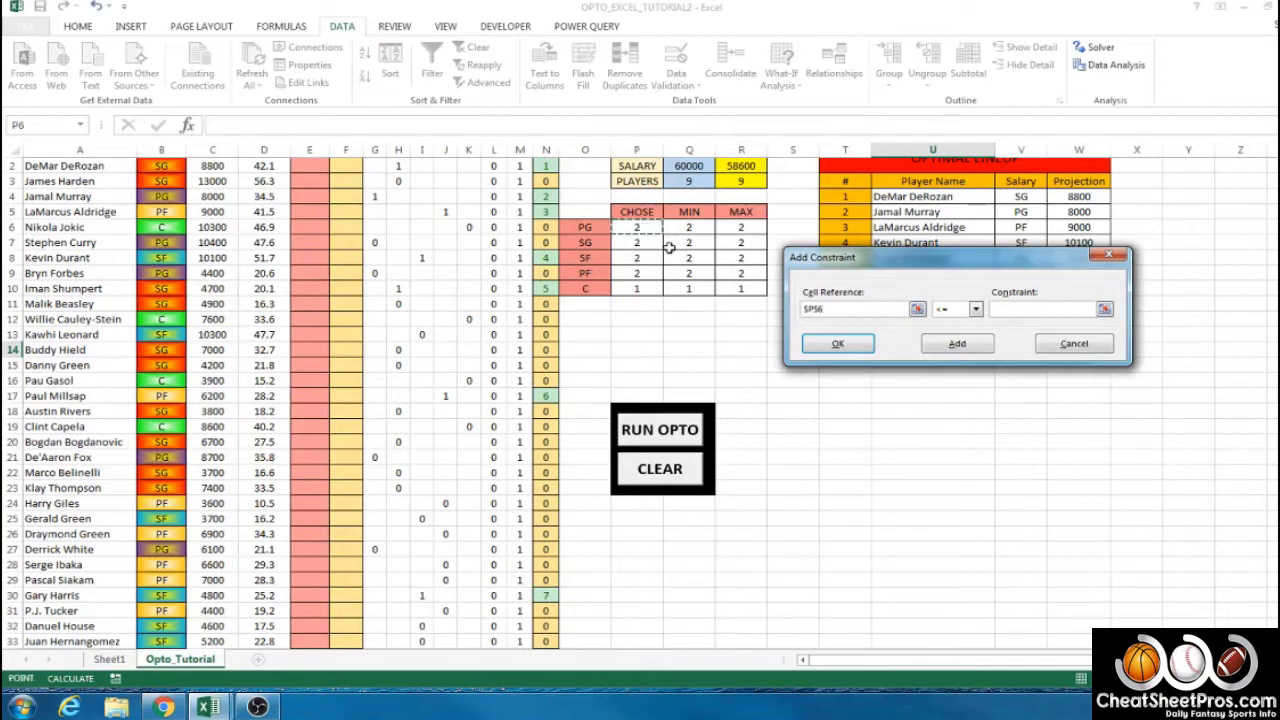
left_click(975, 309)
left_click(958, 333)
left_click(1018, 320)
left_click(689, 228)
left_click(957, 343)
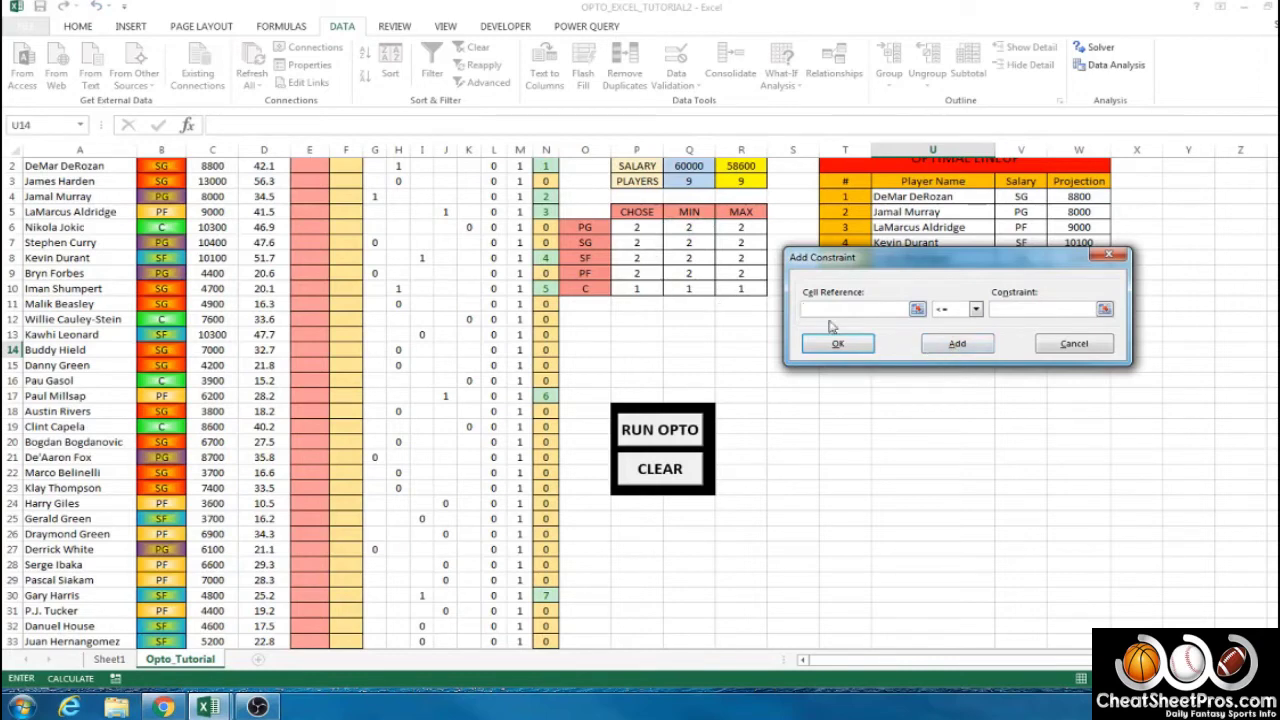
Add a constraint requiring the chosen SG count in P7 to equal Q7.
left_click(649, 242)
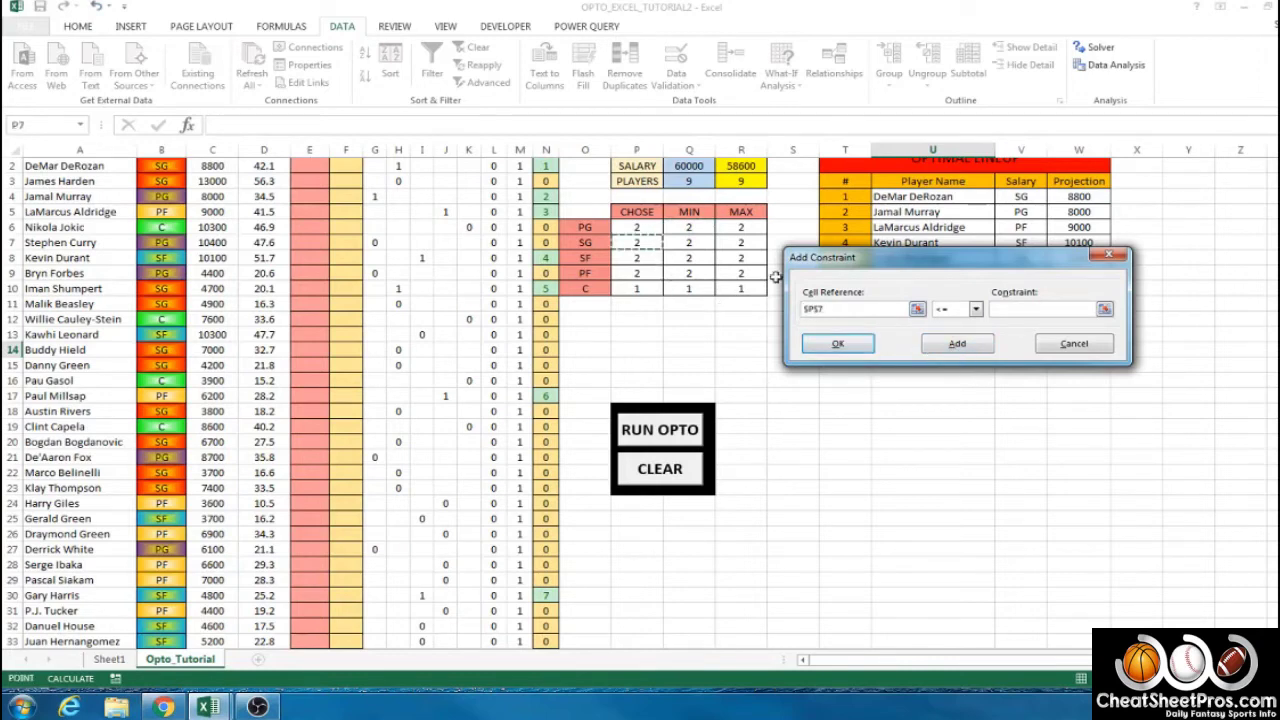
left_click(975, 310)
left_click(941, 332)
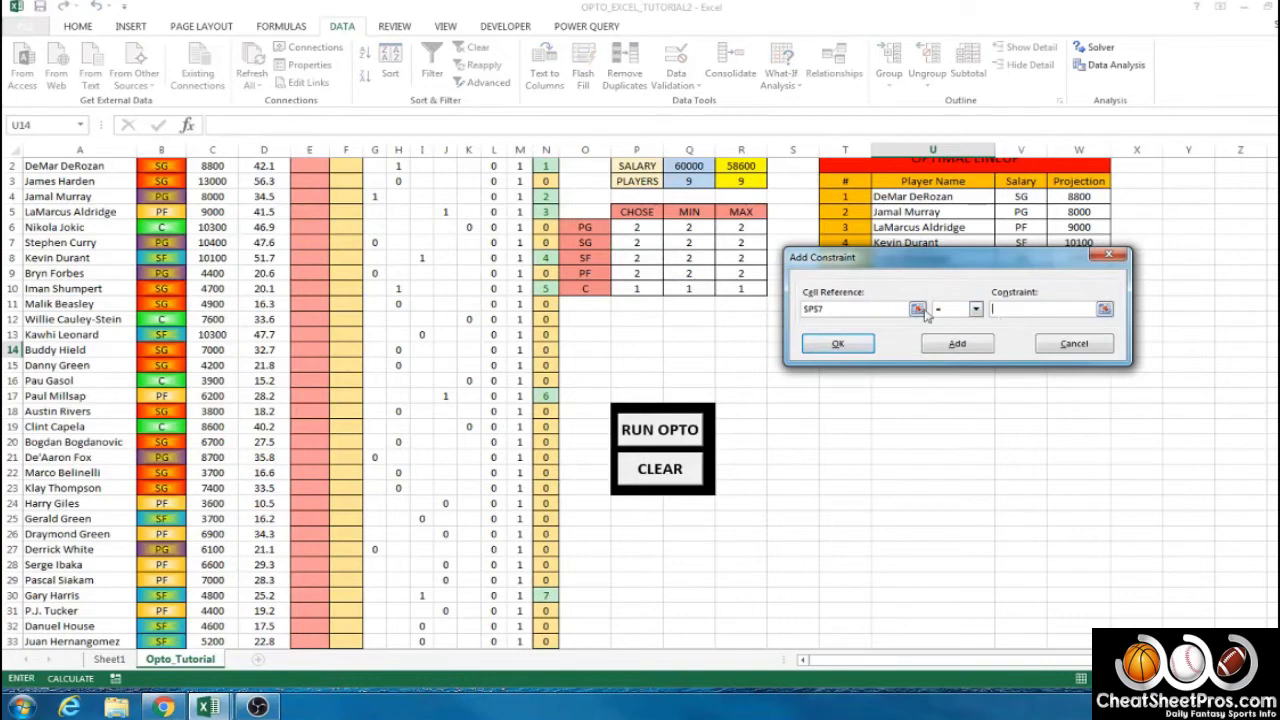
left_click(703, 245)
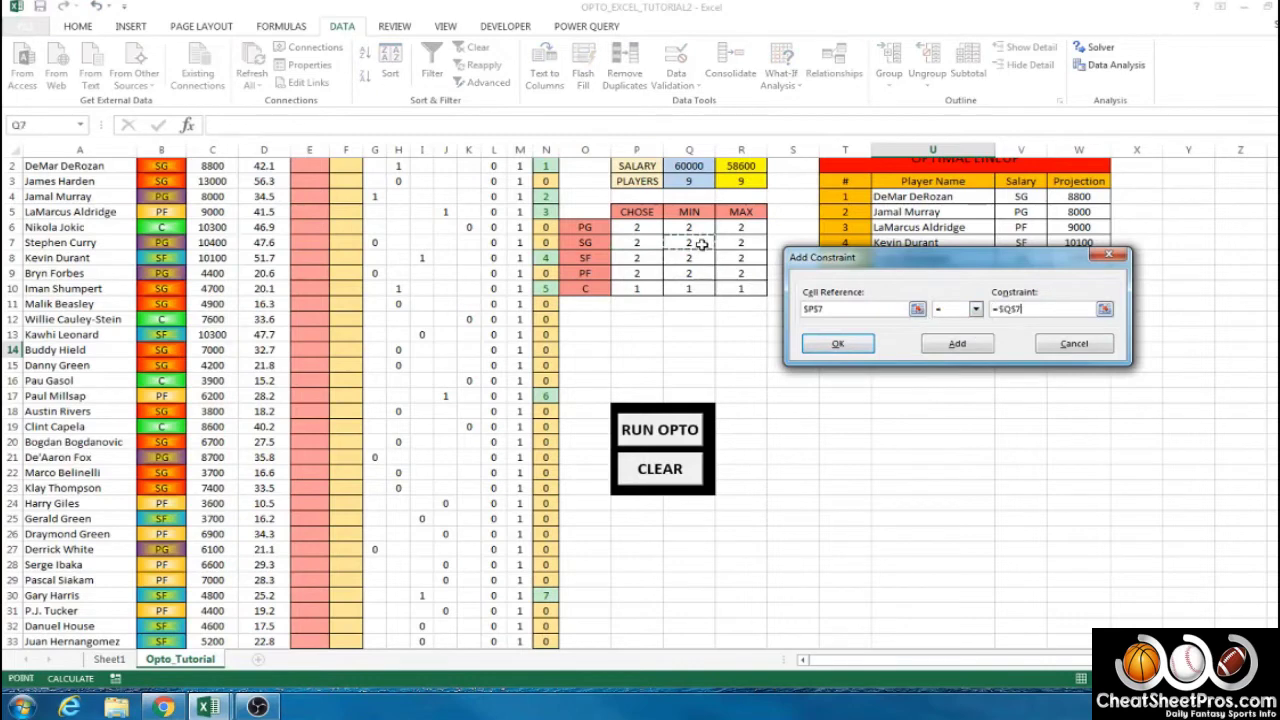
left_click(948, 345)
Add a constraint requiring the chosen SF count in P8 to equal Q8.
left_click(638, 258)
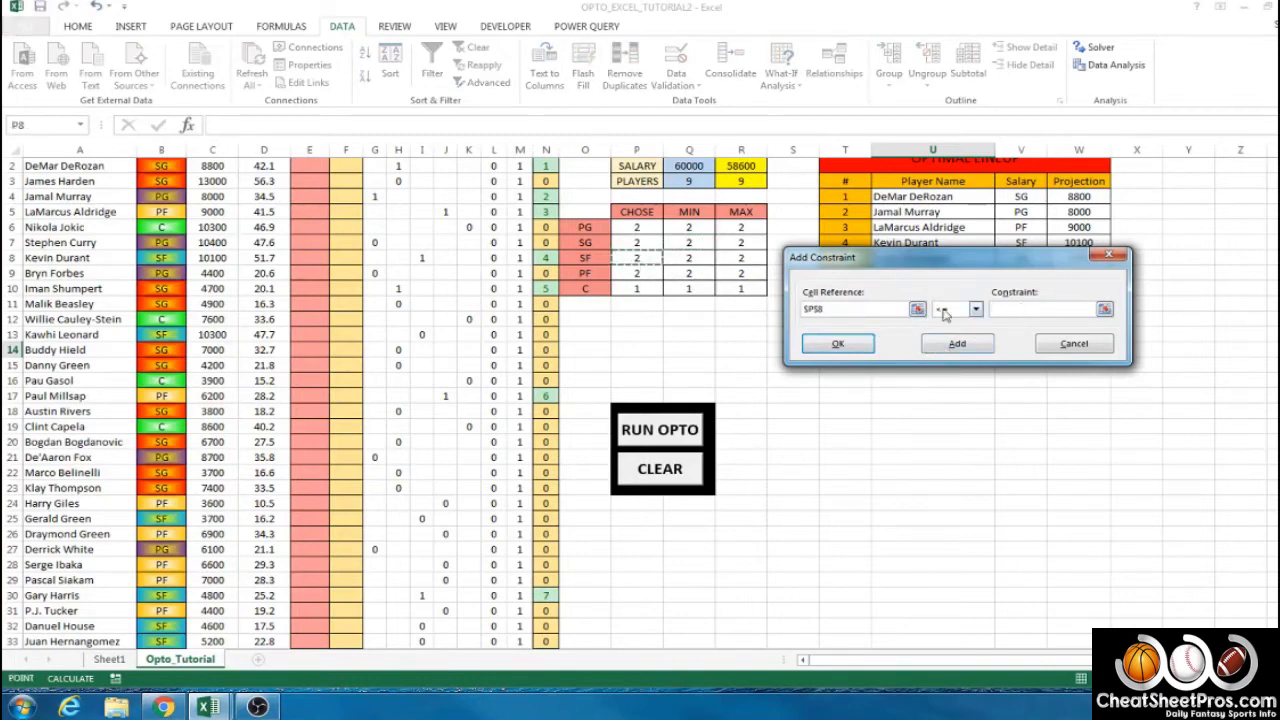
left_click(975, 309)
left_click(941, 332)
left_click(689, 256)
left_click(955, 345)
Add a constraint requiring the chosen PF count in P9 to equal Q9.
left_click(917, 309)
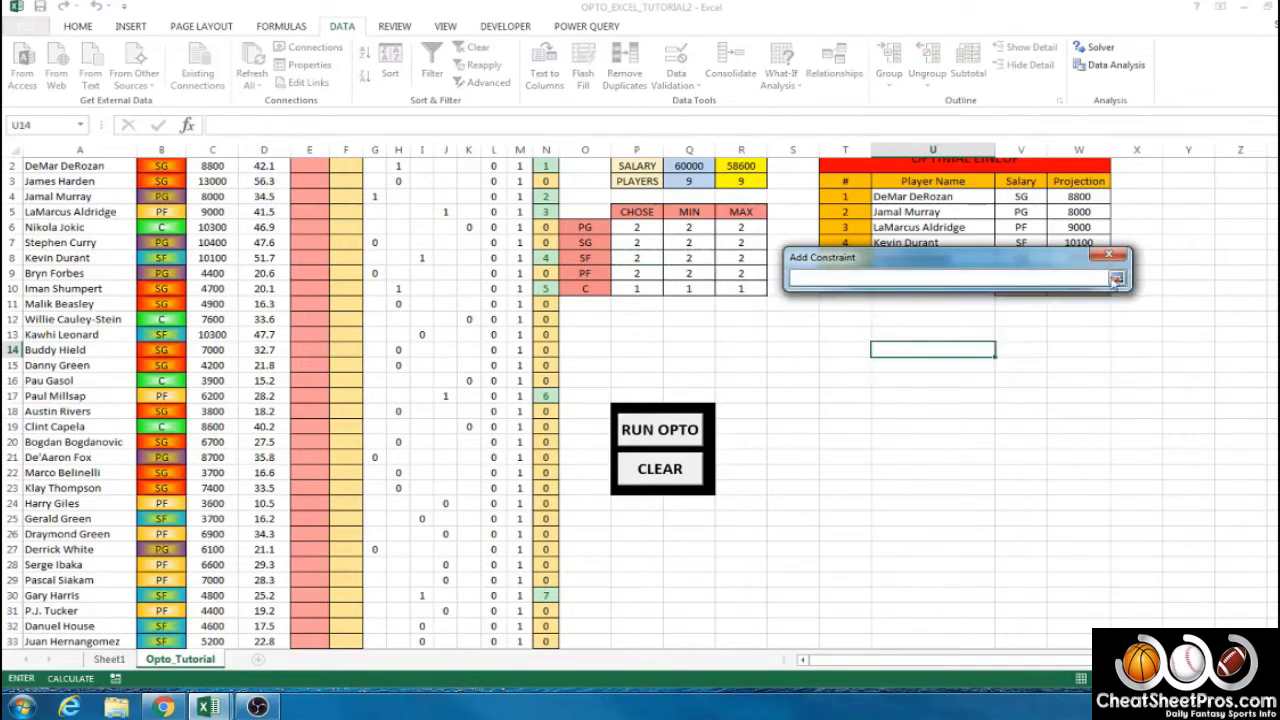
left_click(1116, 278)
left_click(640, 273)
left_click(975, 309)
left_click(950, 334)
left_click(1030, 309)
left_click(689, 273)
left_click(943, 346)
Add a final constraint requiring the chosen C count in P10 to equal Q10, and close Solver.
left_click(642, 288)
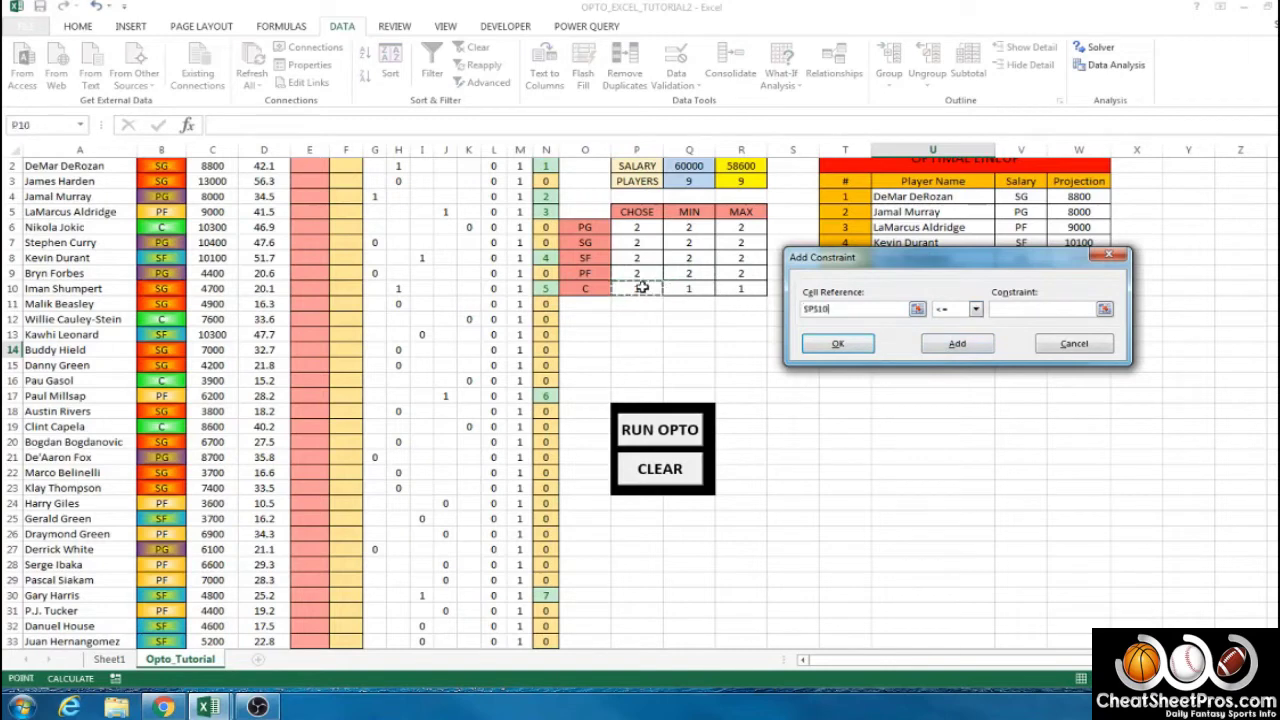
left_click(975, 309)
left_click(950, 334)
left_click(1036, 310)
left_click(680, 290)
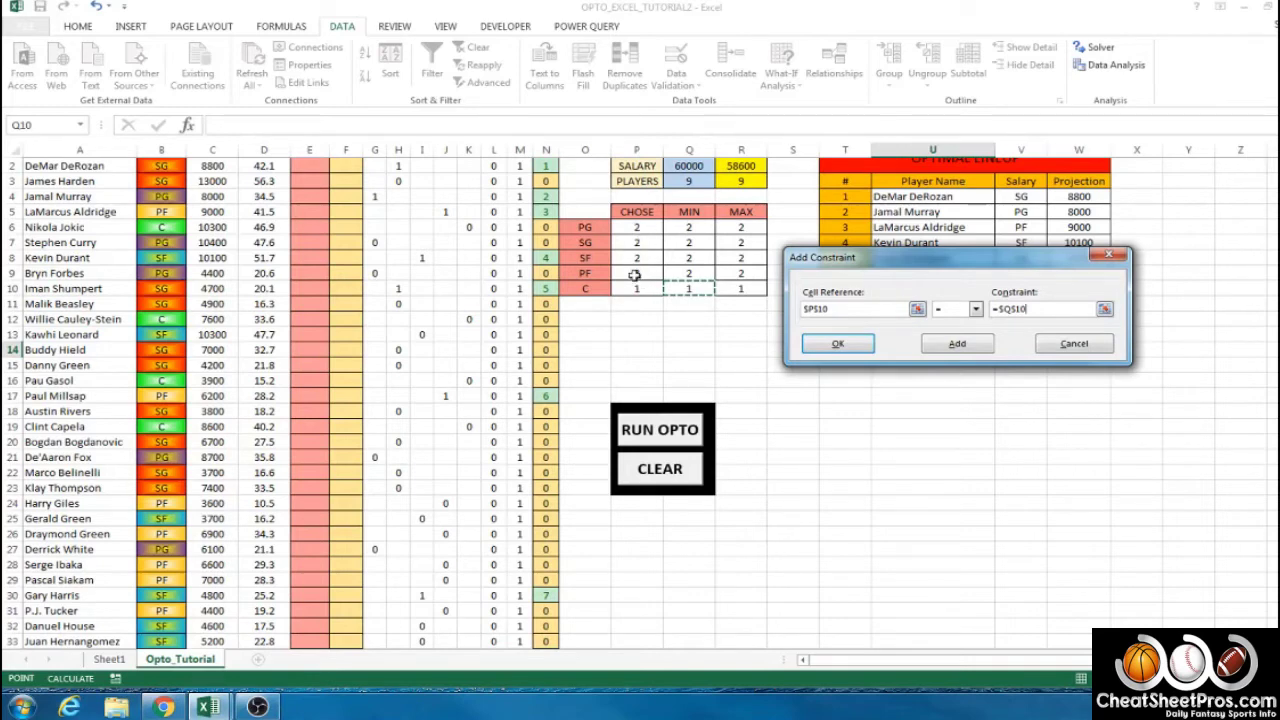
left_click(838, 344)
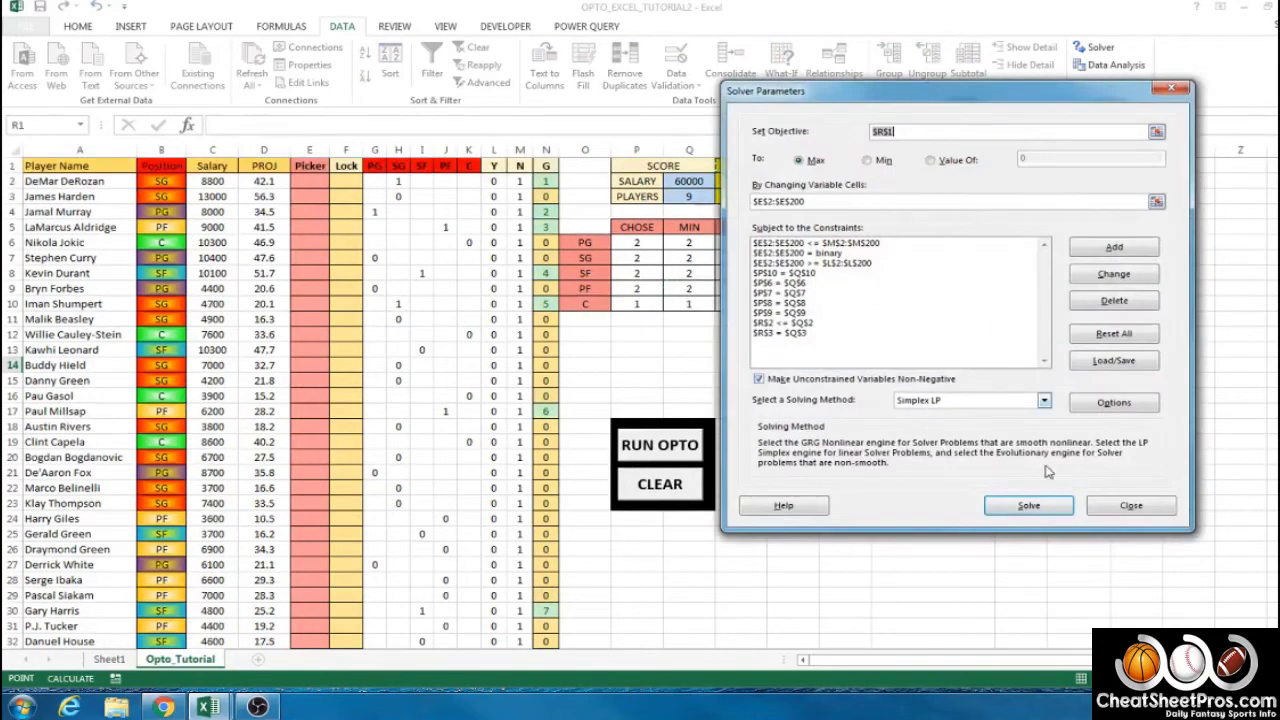
left_click(1124, 505)
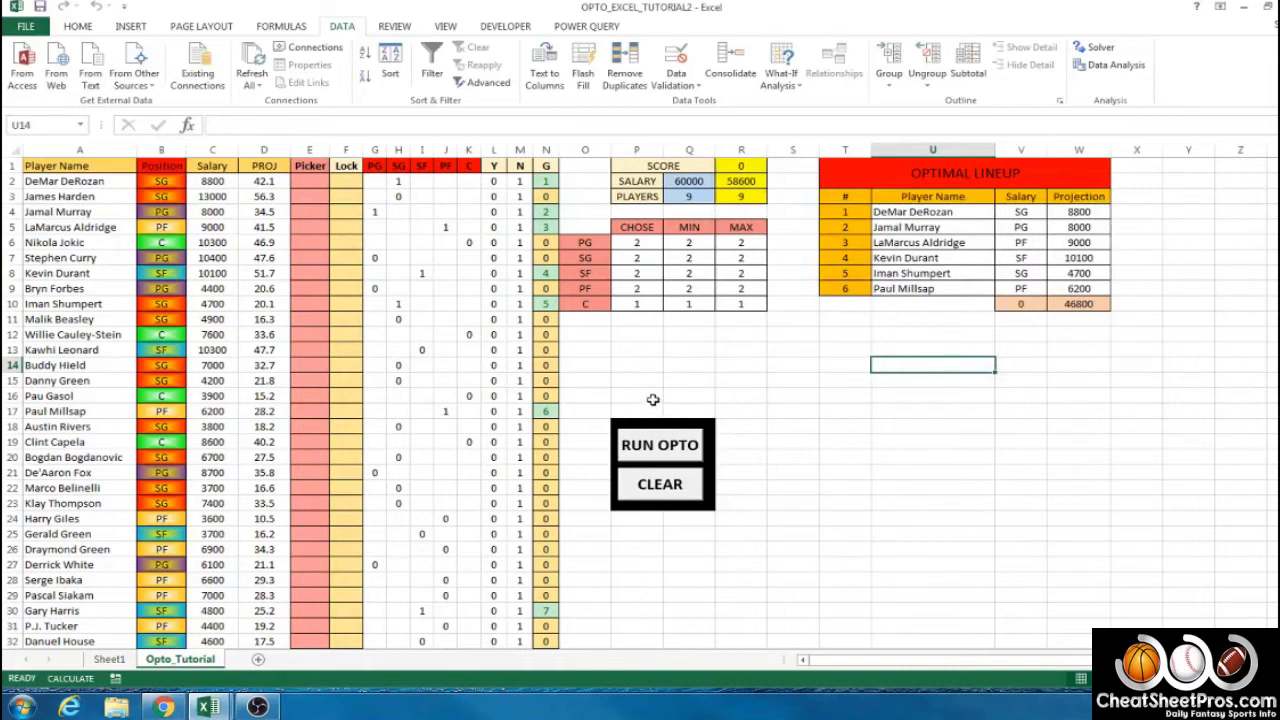
Examine the first player's G count formula, Picker and Lock cells, and SG position formula in row 2.
left_click(545, 183)
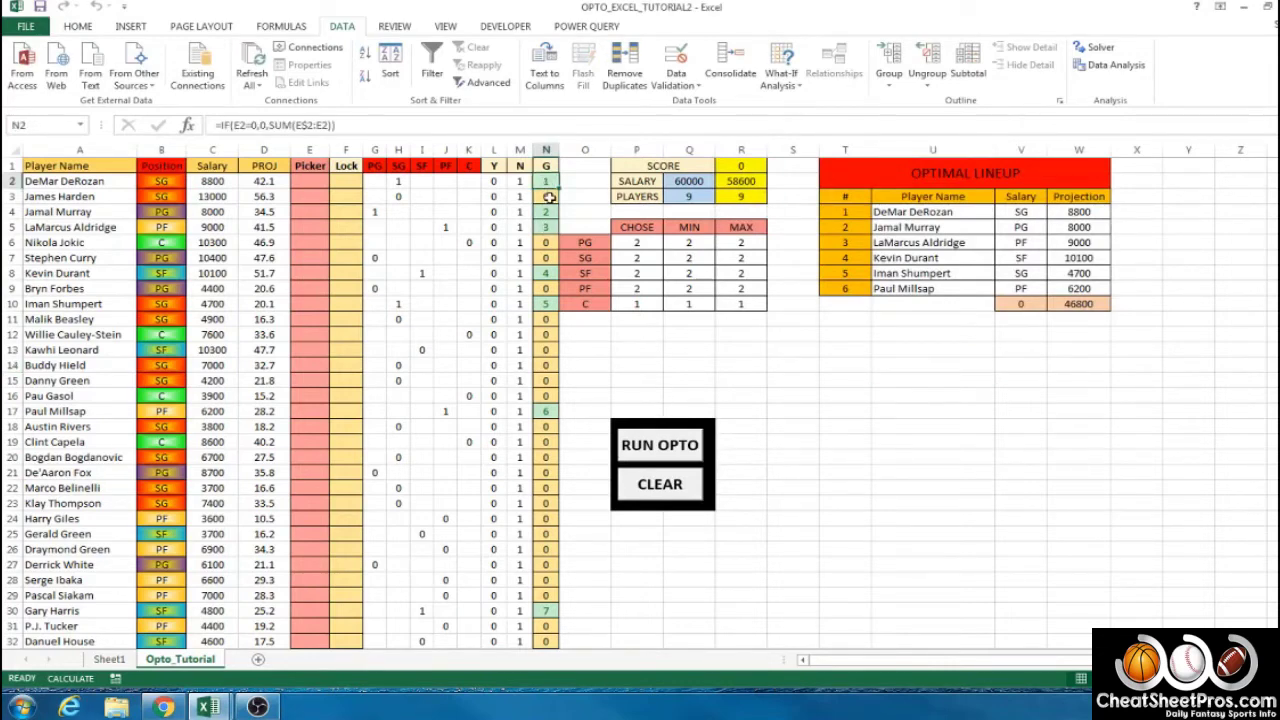
left_click(308, 184)
left_click(342, 184)
left_click(299, 183)
left_click(398, 182)
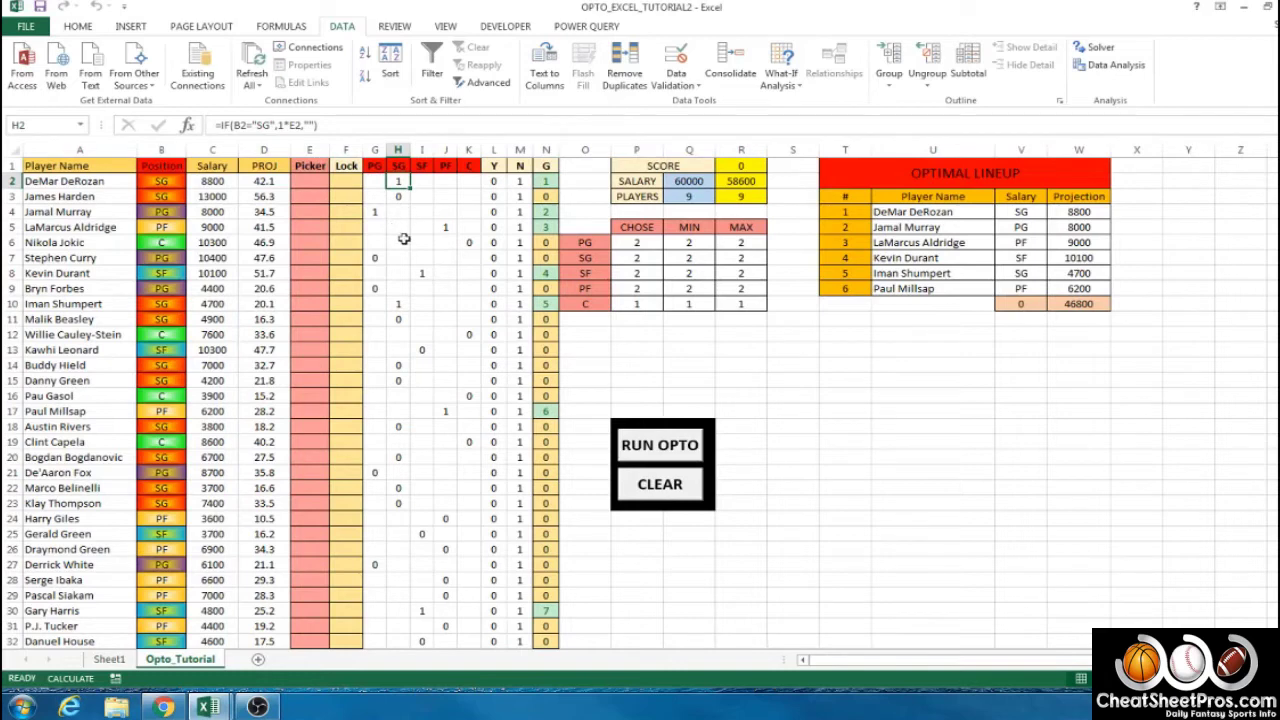
left_click(668, 338)
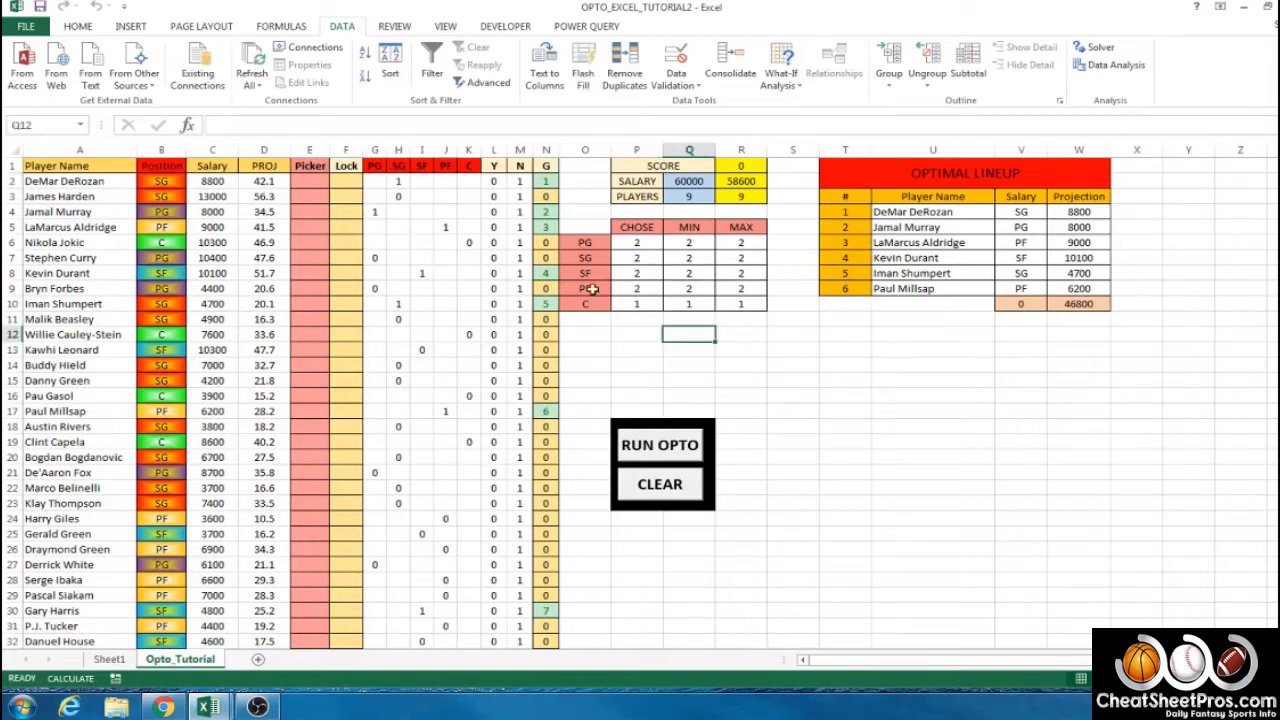
Overwrite the count in N2 with 0, and restore its formula by filling up from N3.
left_click(545, 182)
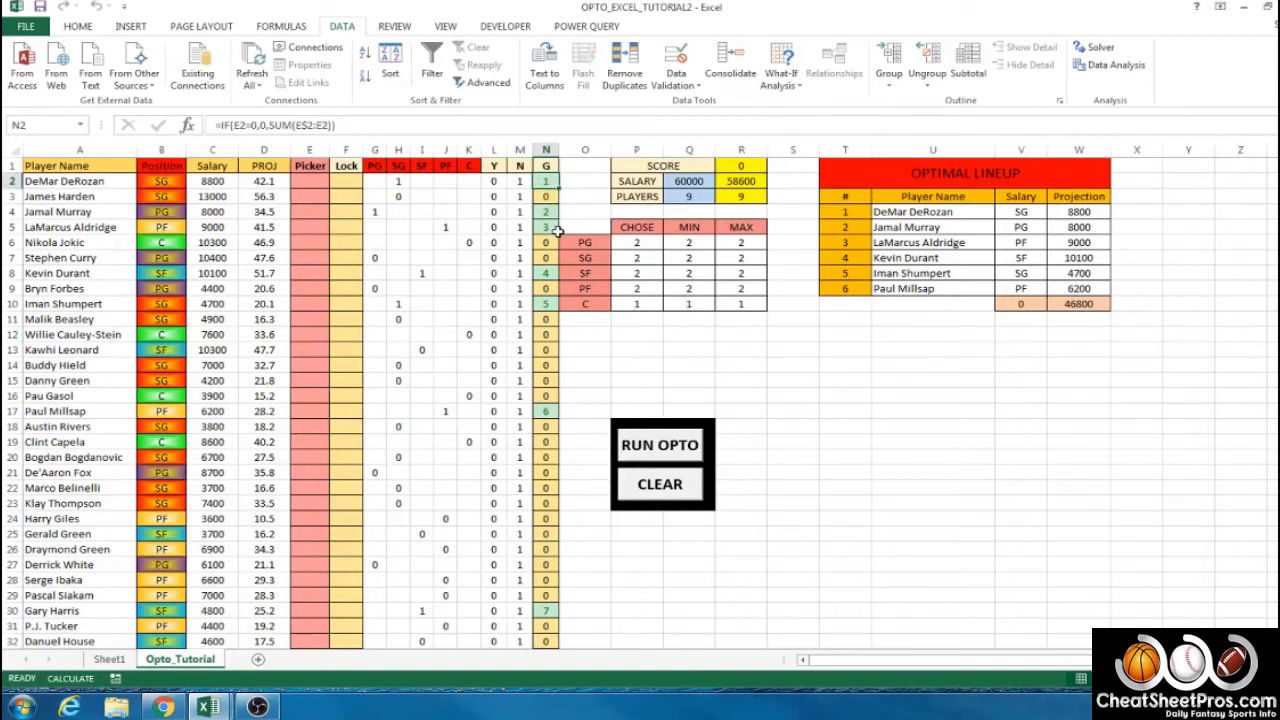
type("0")
key("Return")
key("Up")
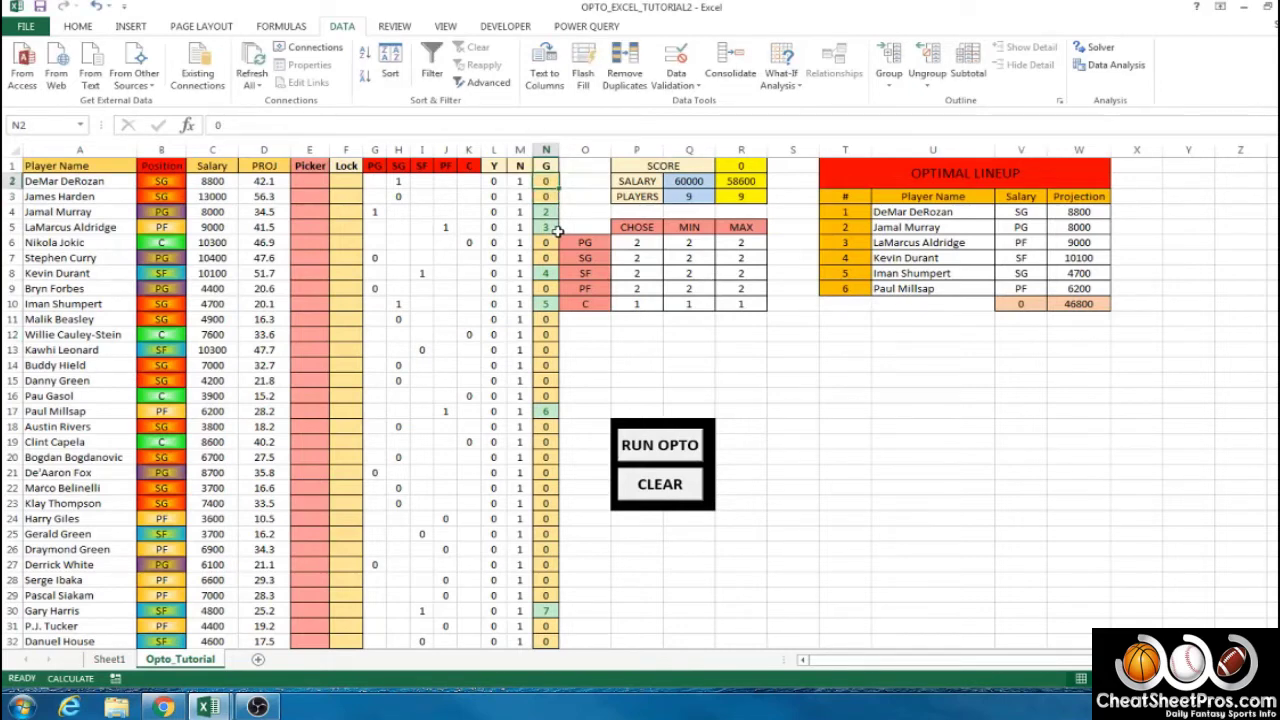
left_click(547, 195)
left_click_drag(559, 204, 560, 185)
left_click(599, 337)
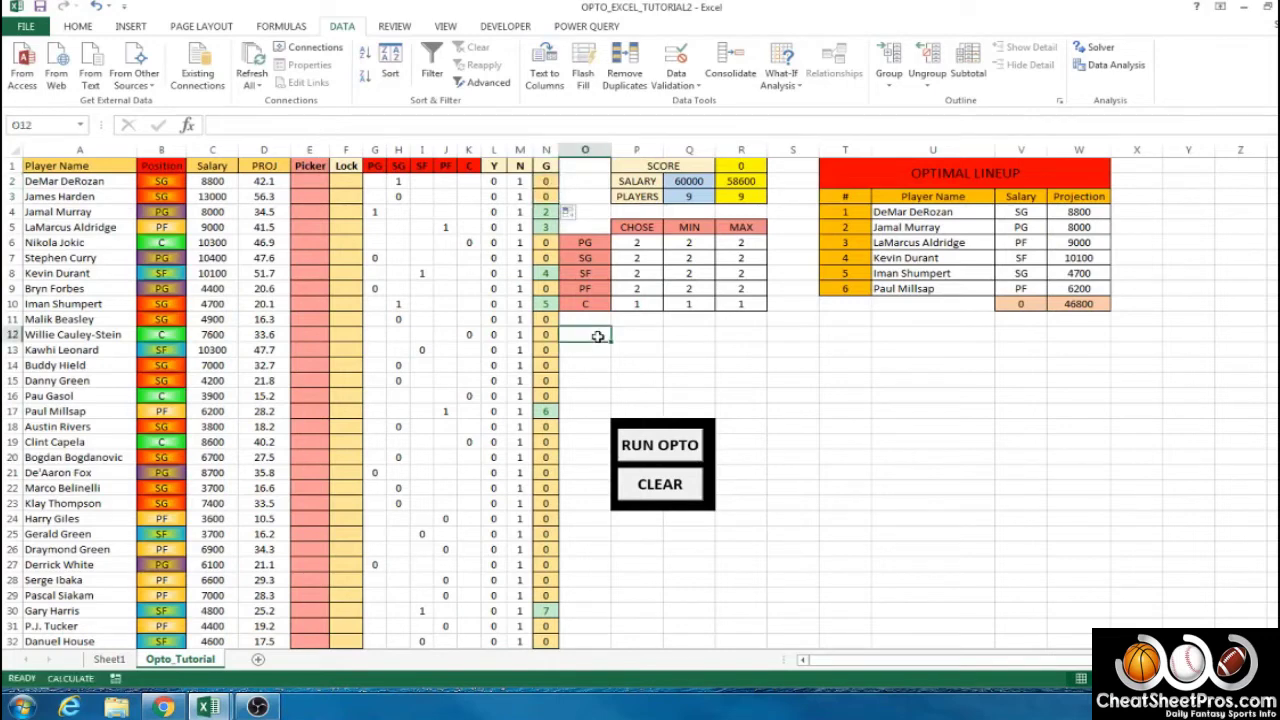
left_click(547, 195)
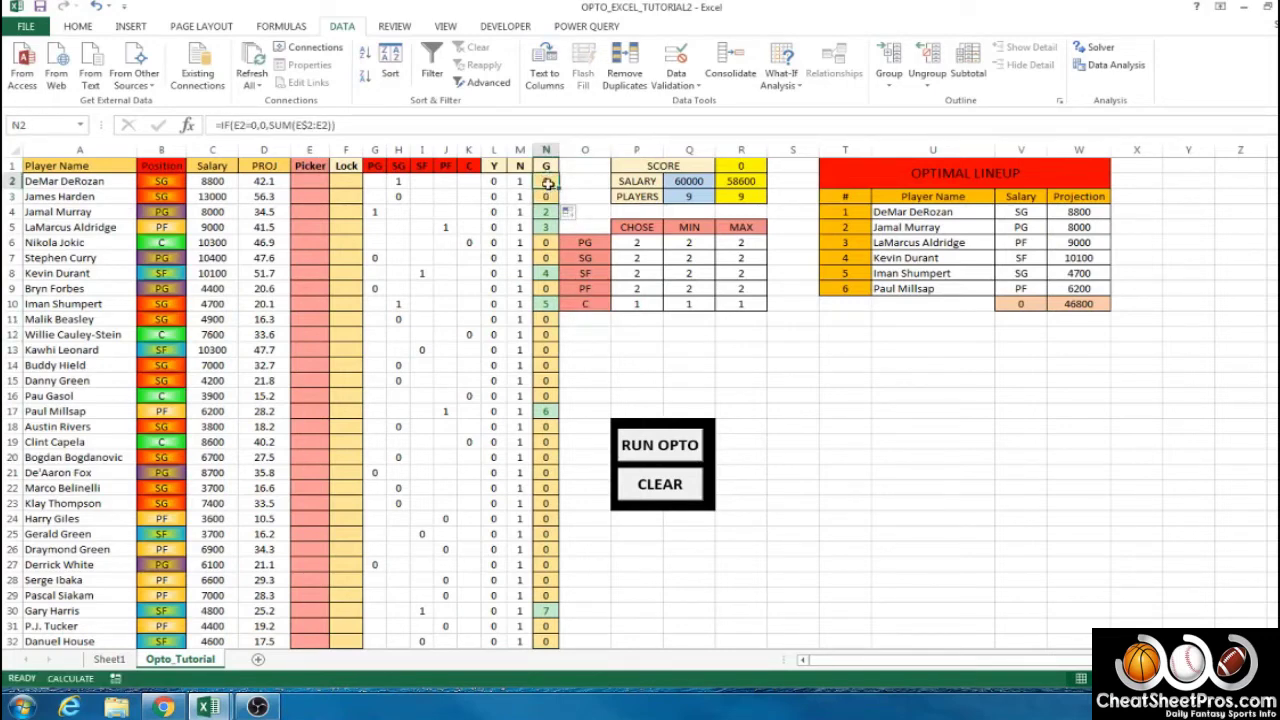
left_click(547, 182)
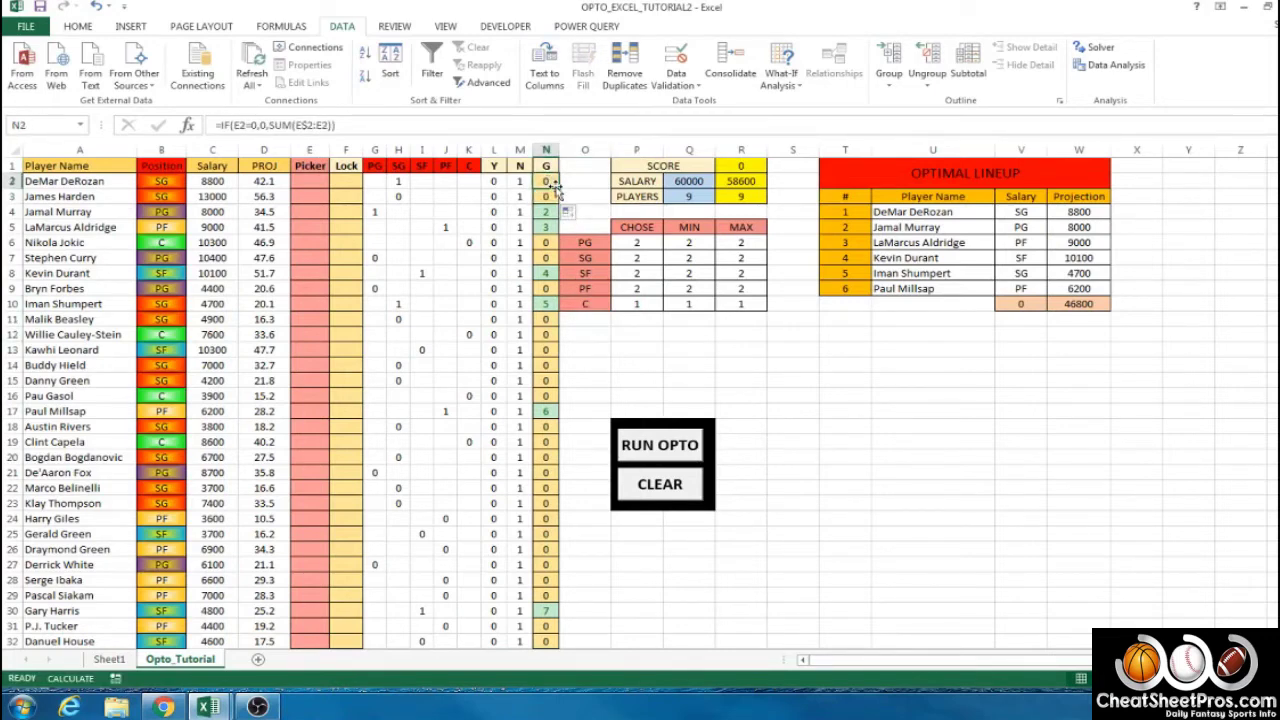
Run Solver with the position constraints and keep the Solver solution.
left_click(1097, 47)
left_click(1026, 496)
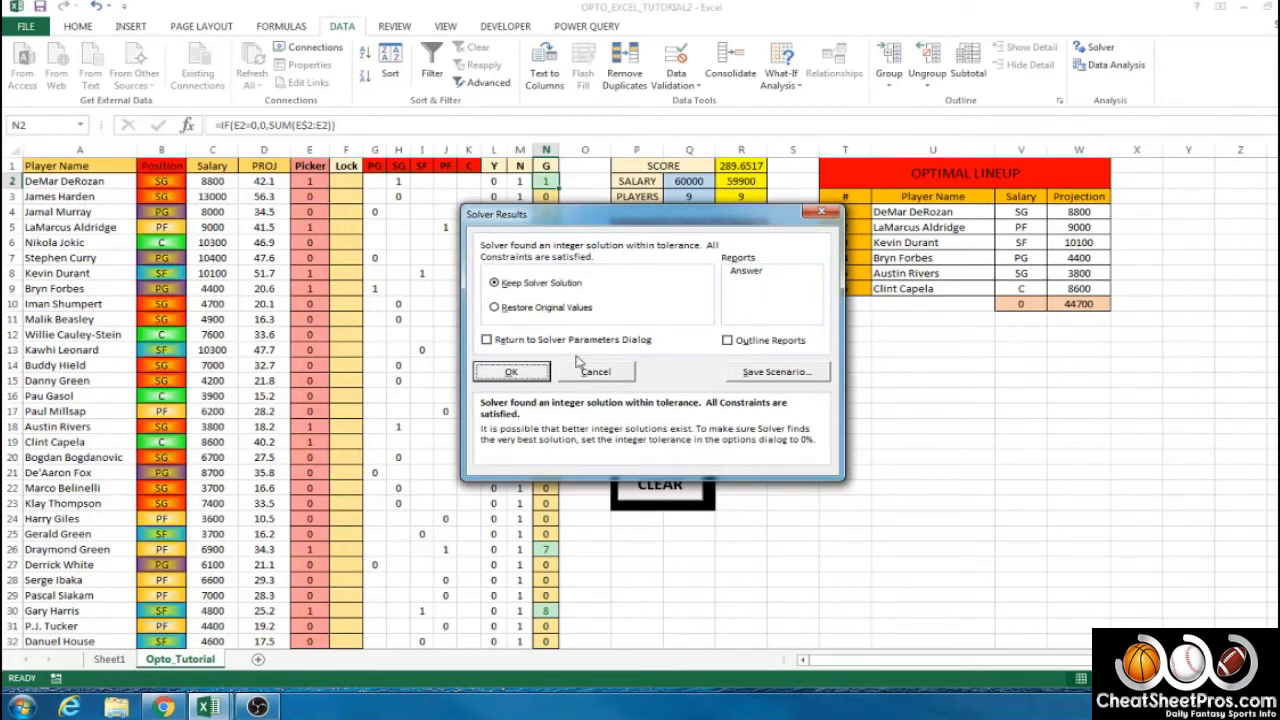
left_click(510, 373)
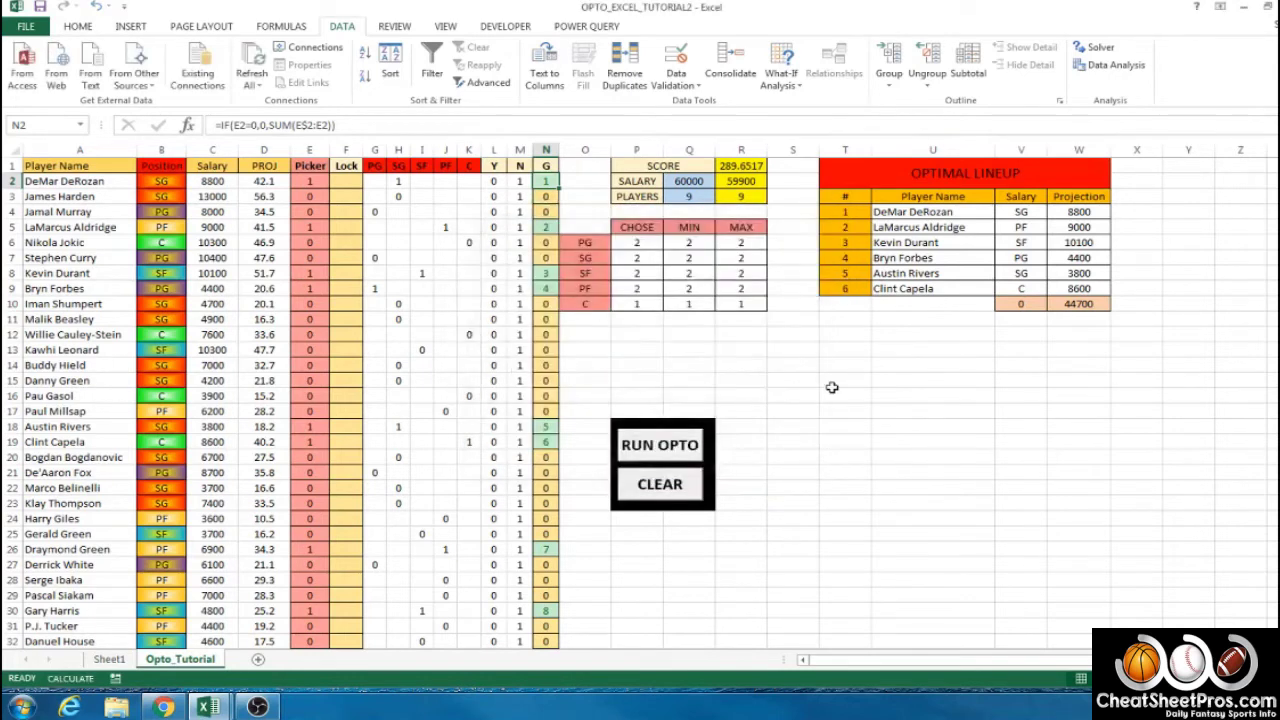
Review the optimal lineup table, the score and the CHOSE counts per position for the solved lineup.
left_click_drag(845, 149, 1078, 150)
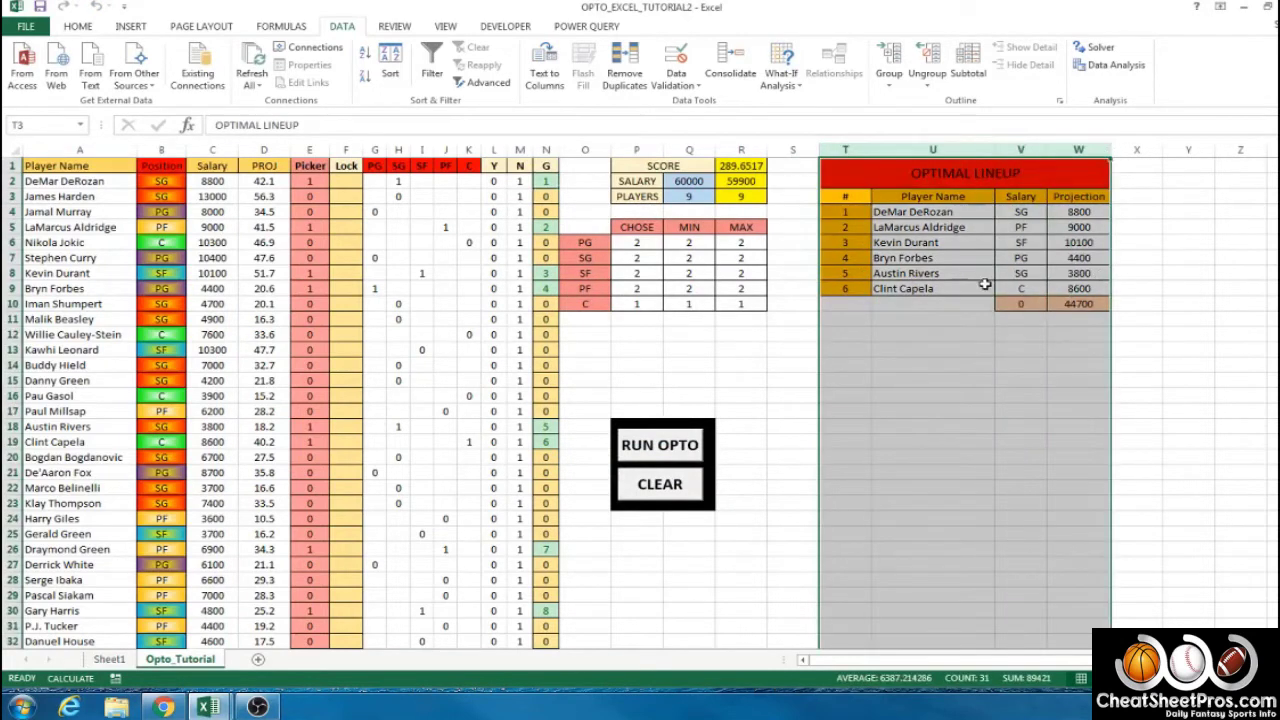
left_click(735, 352)
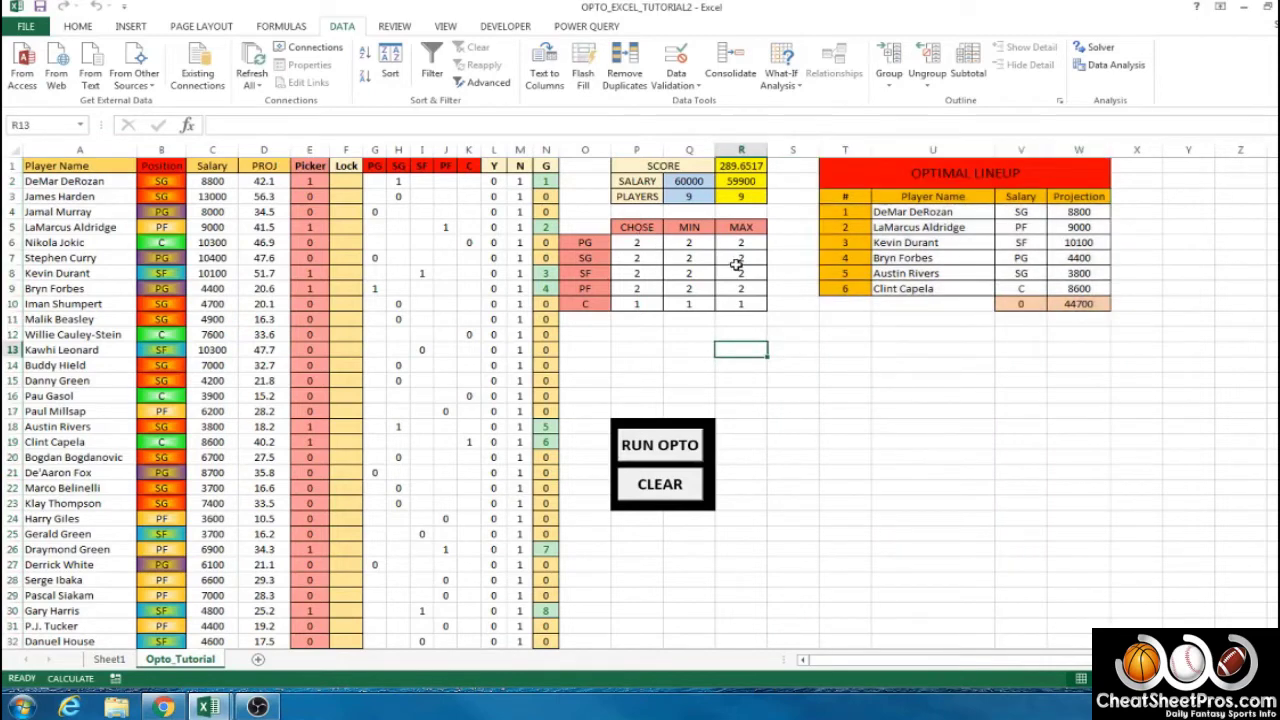
left_click(690, 167)
left_click_drag(690, 167, 741, 167)
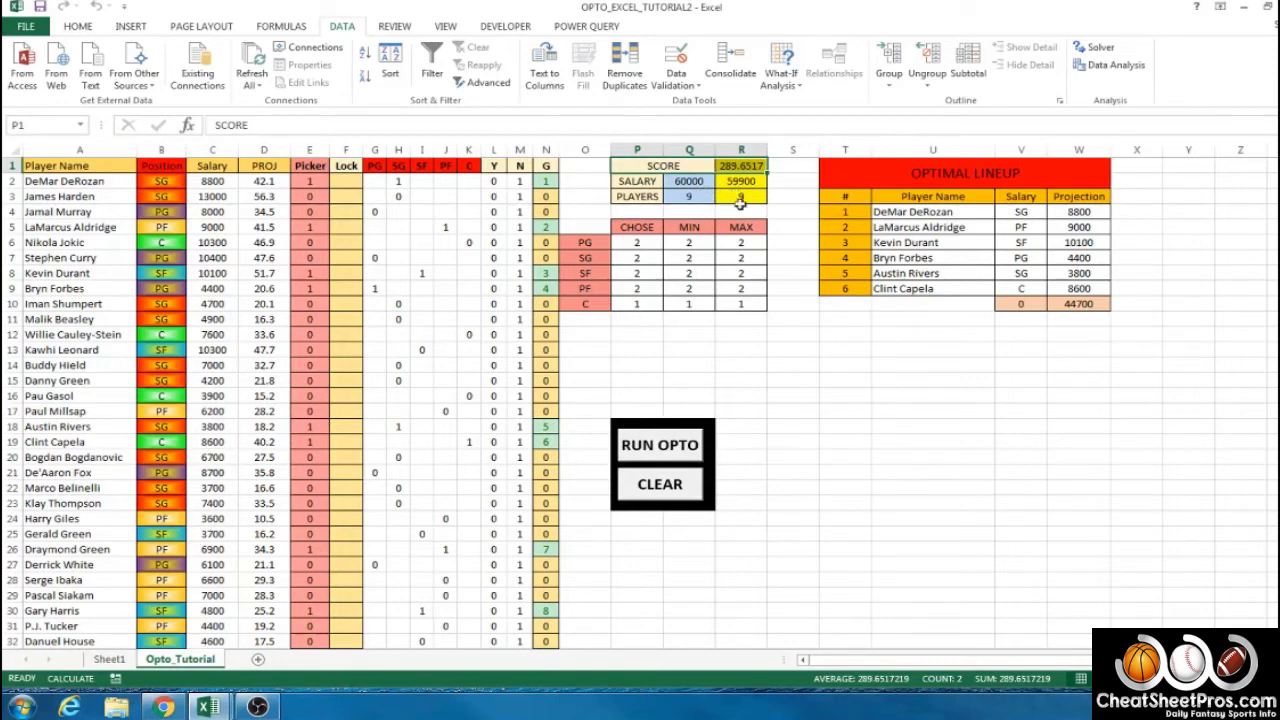
left_click_drag(638, 230, 637, 305)
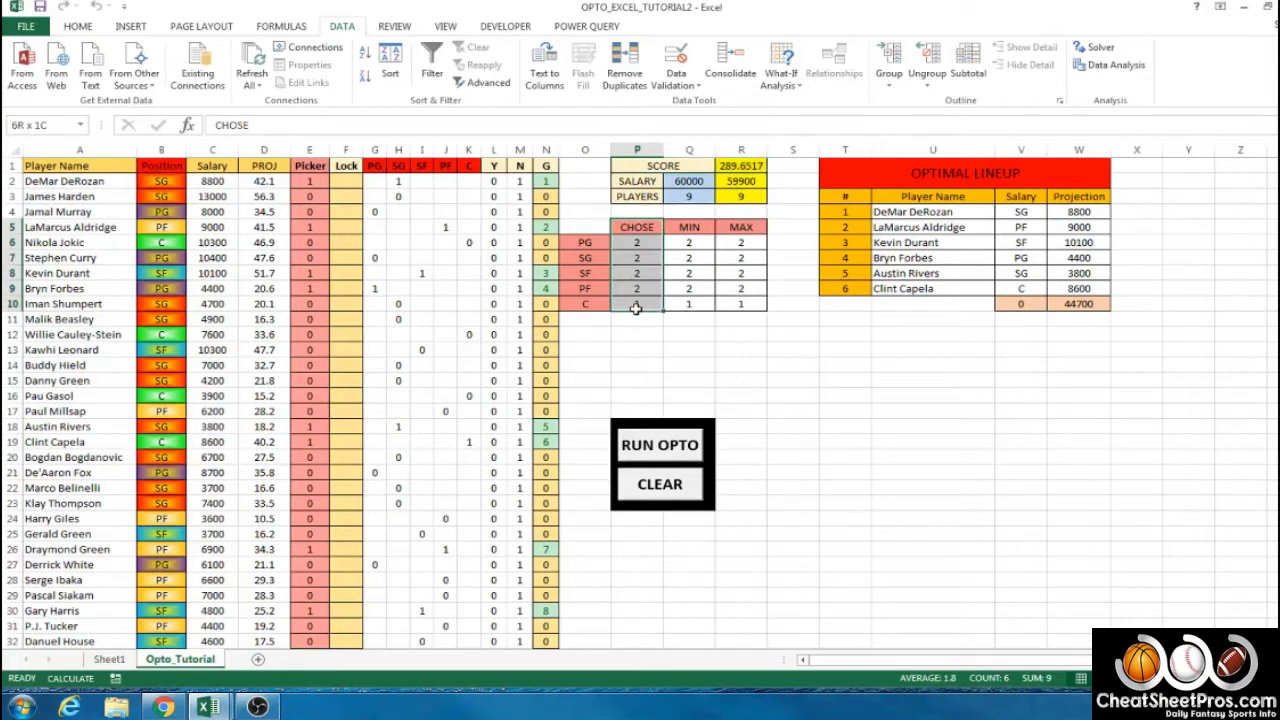
Review the MIN limits per position, the Picker column and the G count column of the solved lineup.
left_click_drag(688, 230, 688, 305)
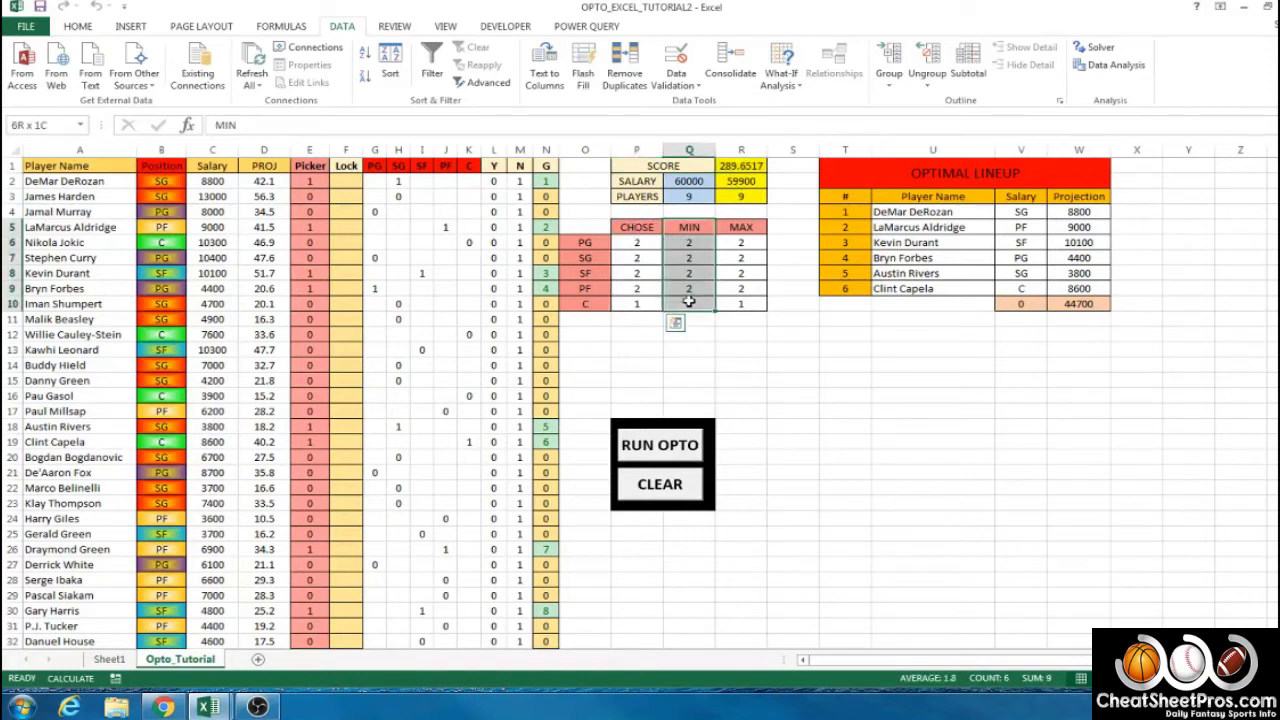
left_click(648, 336)
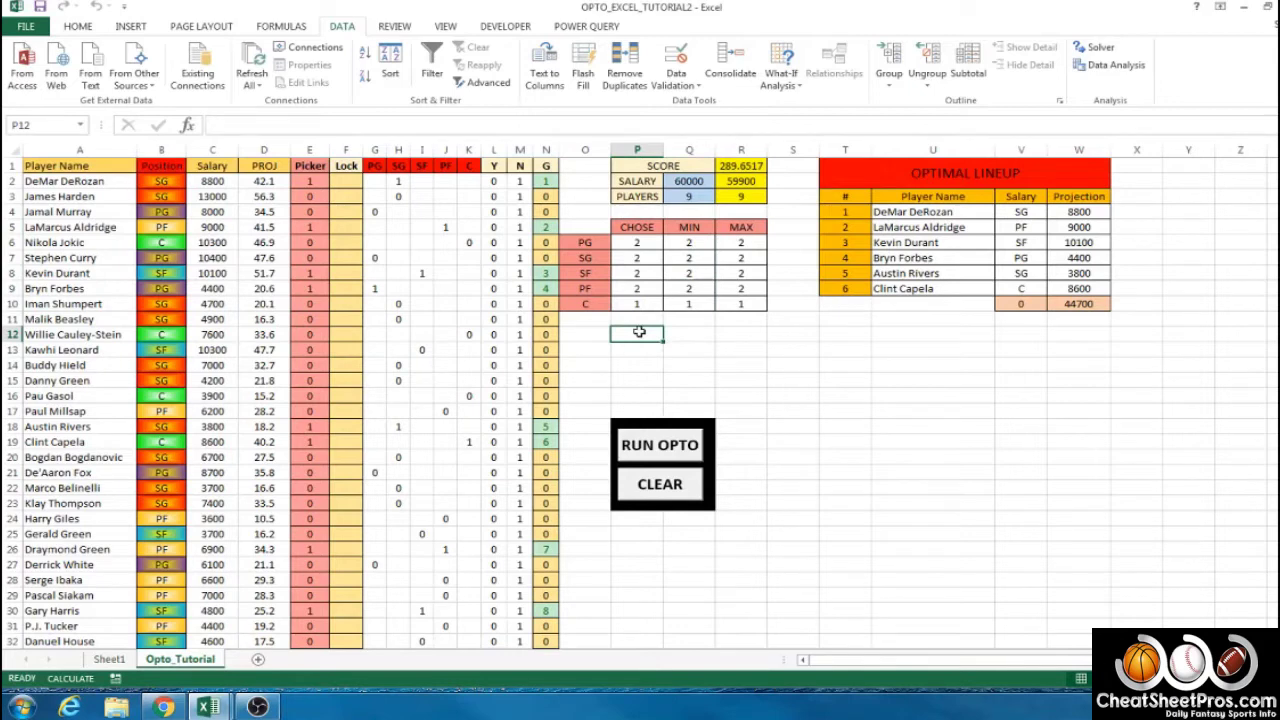
left_click(309, 166)
key("ctrl+shift+Down")
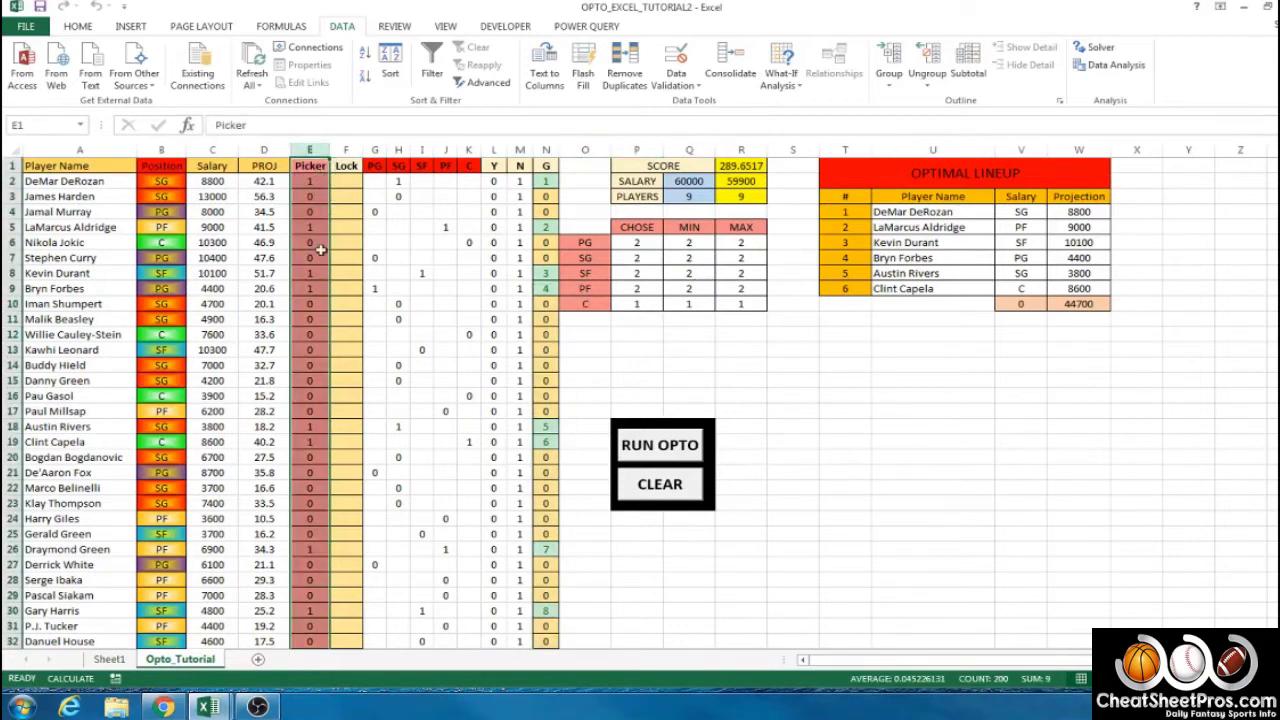
left_click(548, 148)
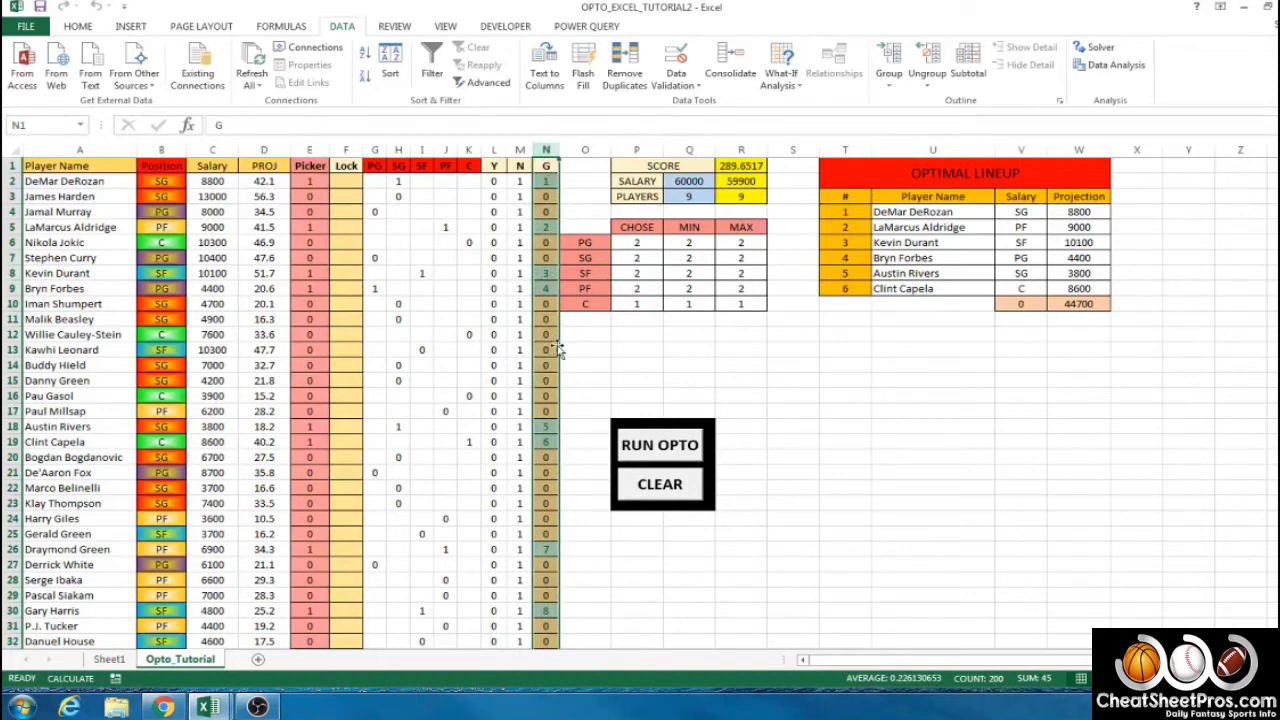
left_click(585, 354)
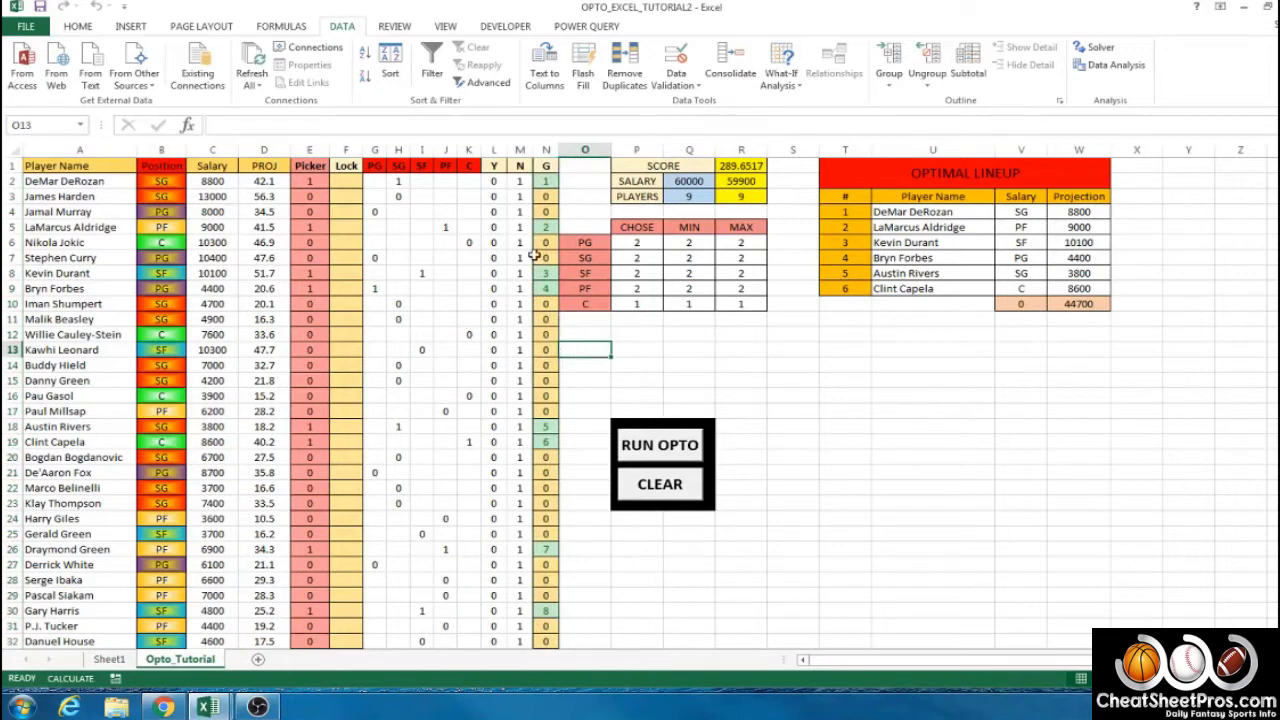
Examine the G column cells of the chosen players one by one, from row 2 down to row 30.
left_click(568, 183)
left_click(546, 181)
left_click(546, 227)
left_click(548, 273)
left_click(546, 288)
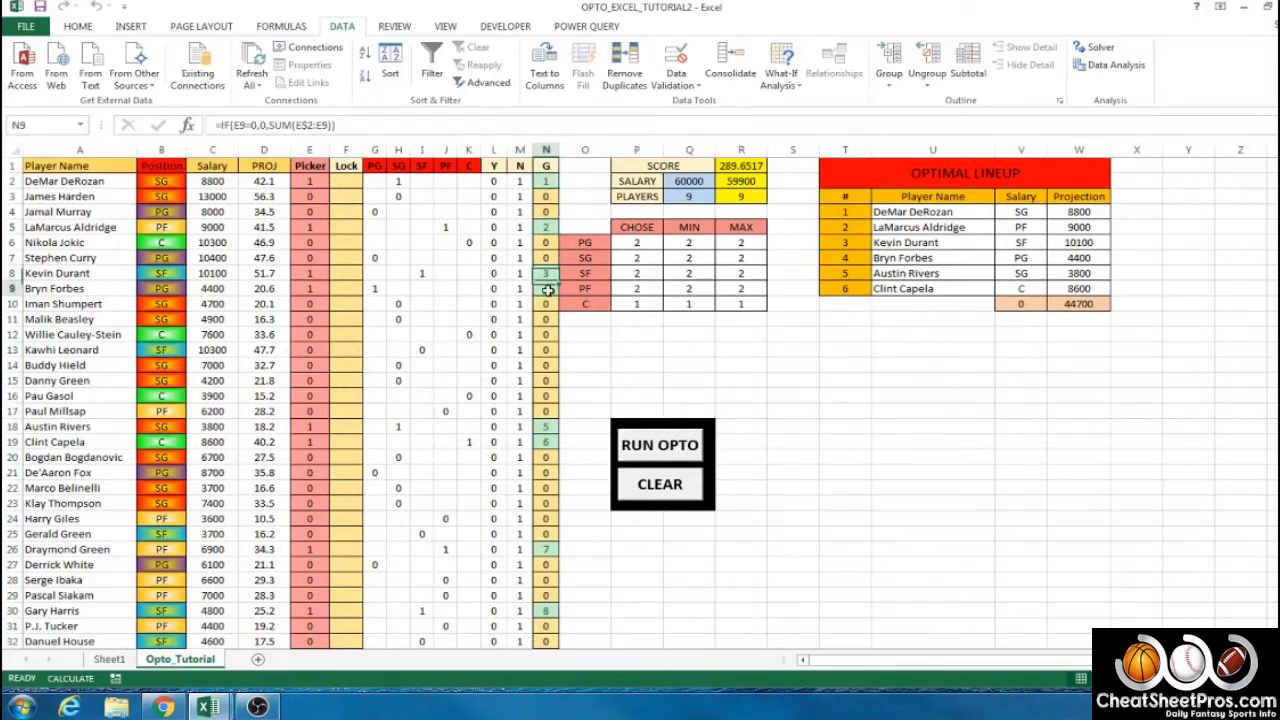
left_click(547, 426)
left_click(549, 446)
left_click(546, 549)
left_click(546, 610)
left_click(594, 364)
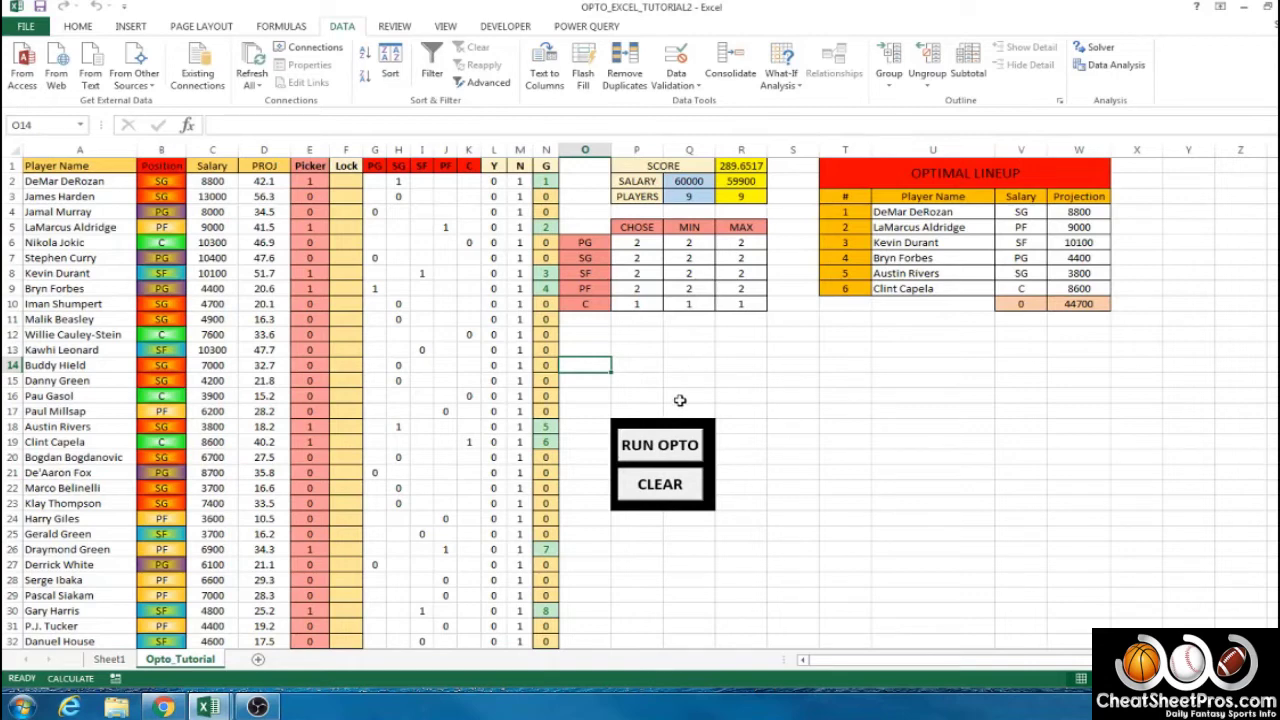
Start recording a macro named NBA_Reset, stored in this workbook.
left_click(508, 27)
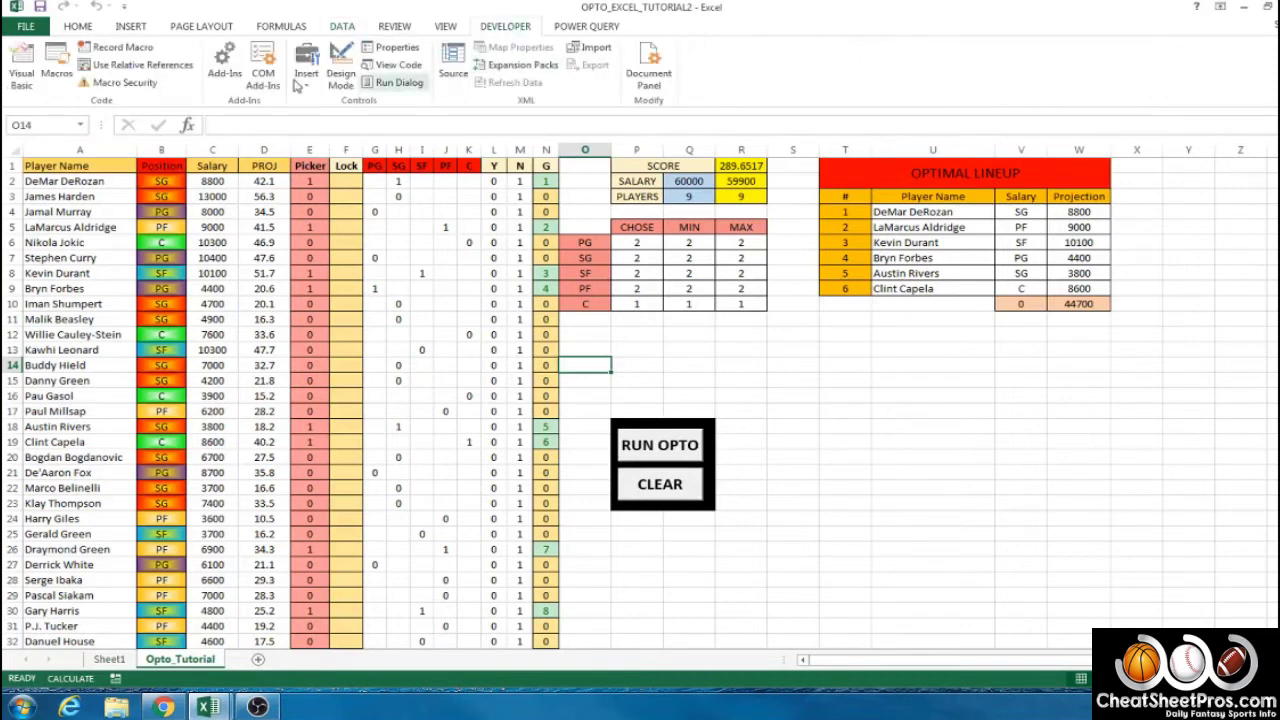
left_click(119, 50)
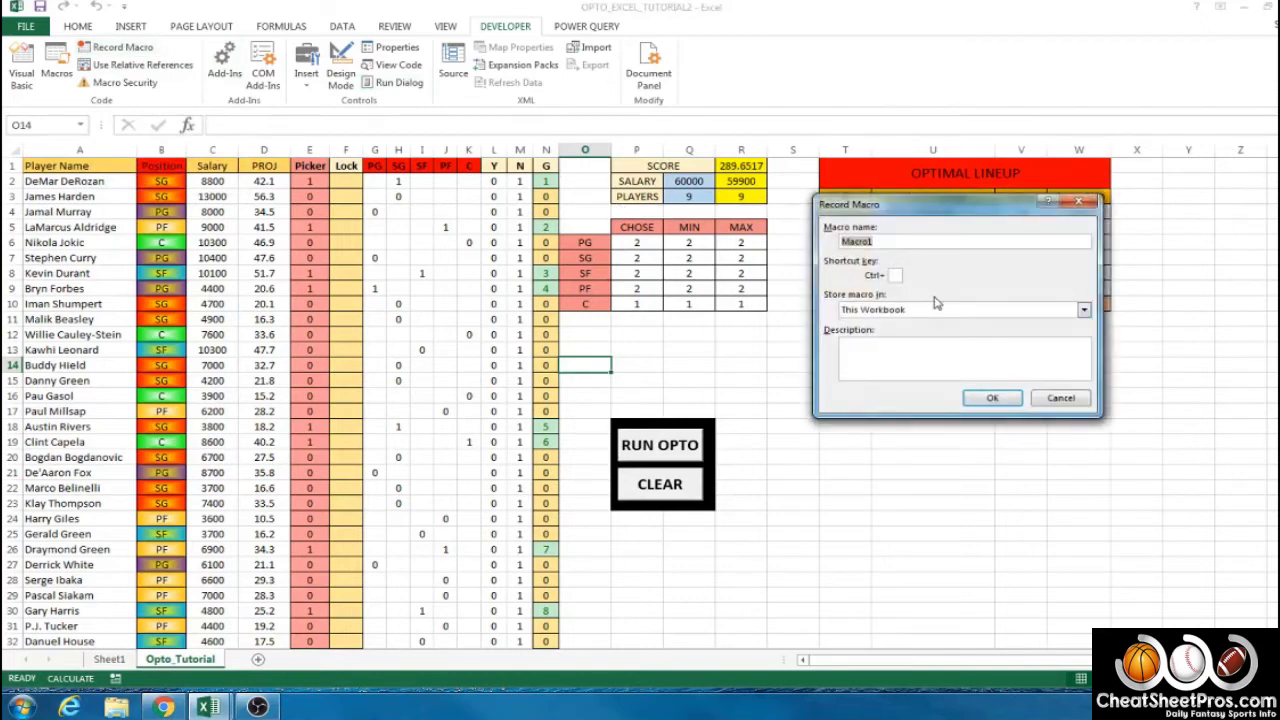
type("NBA_Reset")
left_click(991, 400)
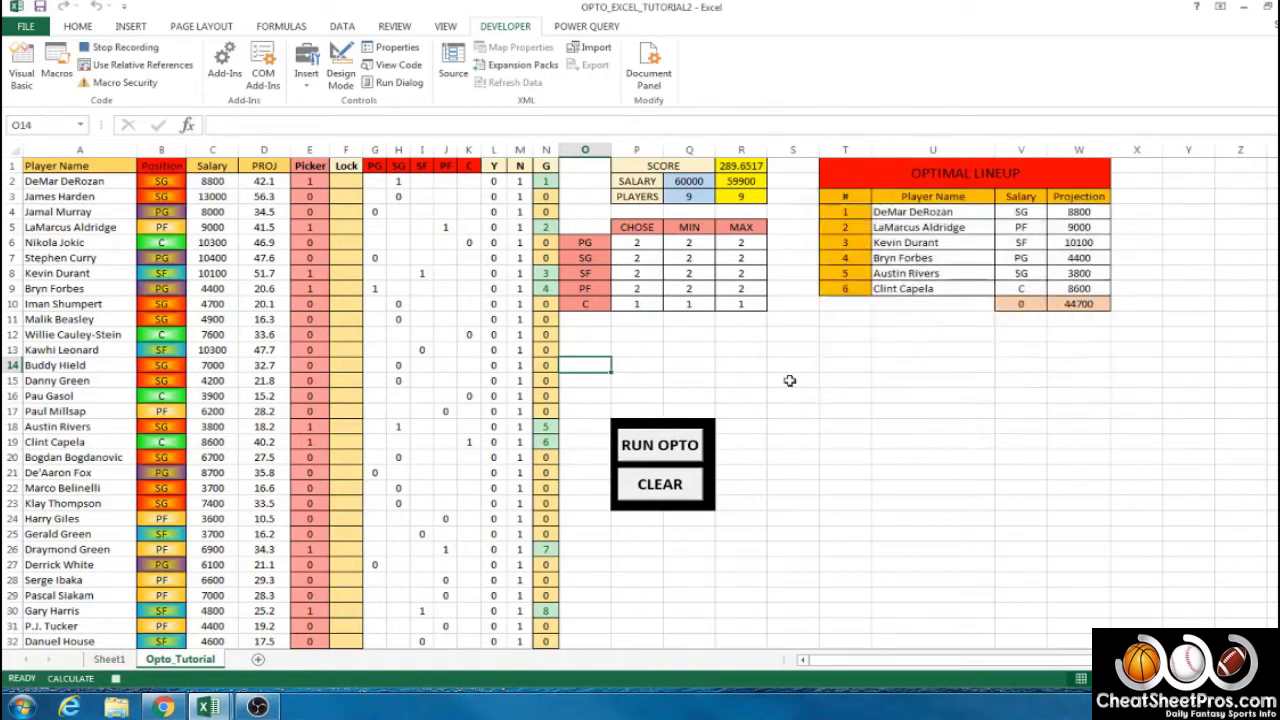
Enter 0 in the first Picker cell, E2, and fill it down to E200.
left_click(310, 182)
type("0")
key("Return")
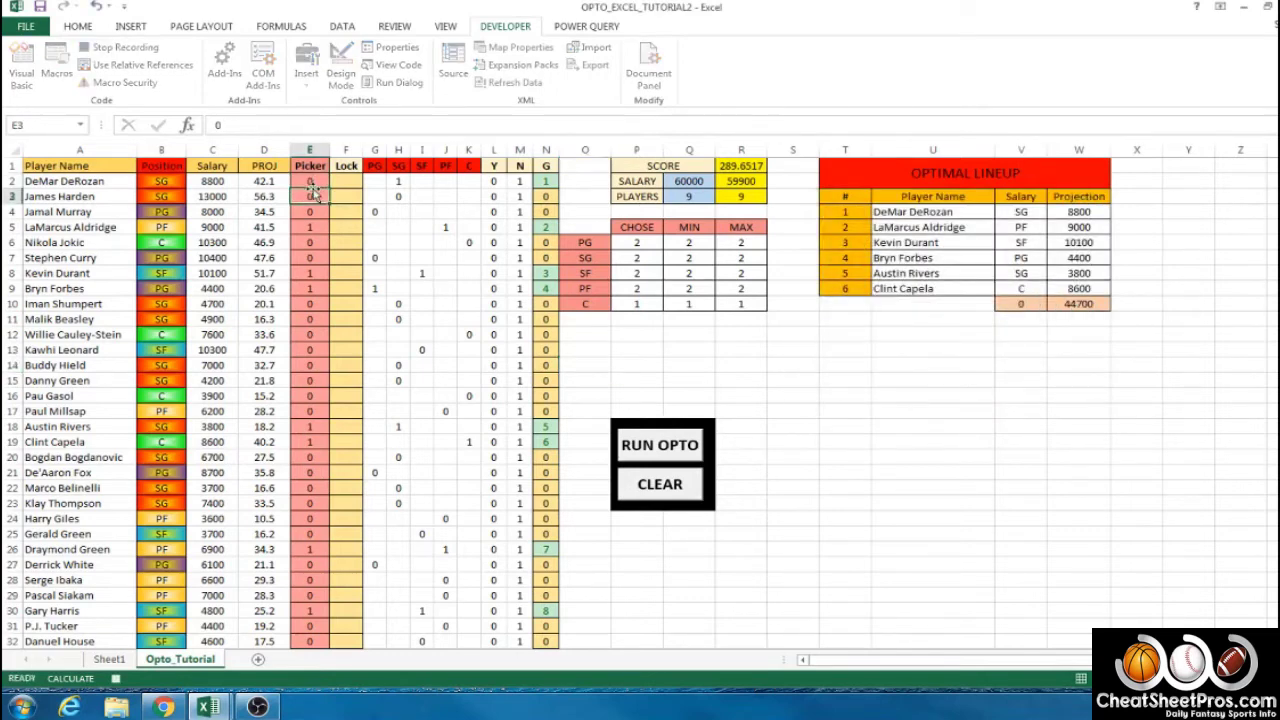
left_click(314, 182)
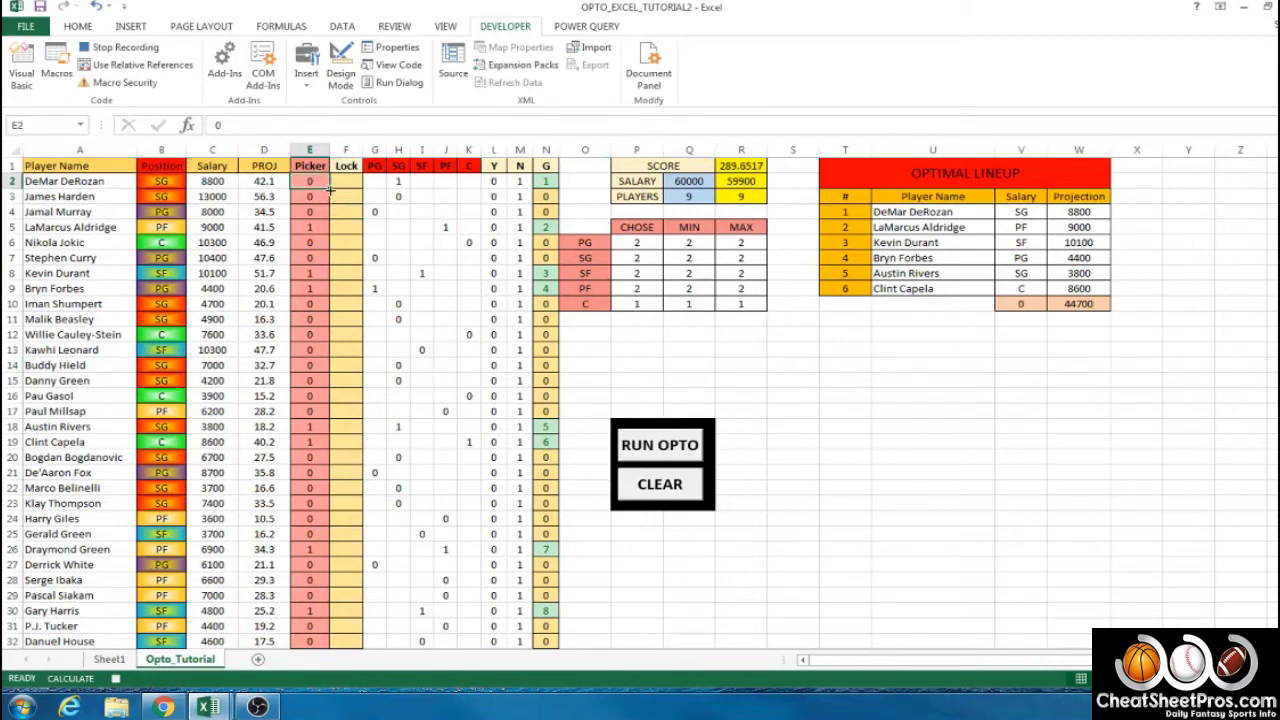
mouse_move(330, 187)
left_mouse_down()
mouse_move(325, 645)
mouse_move(305, 686)
mouse_move(311, 626)
left_mouse_up()
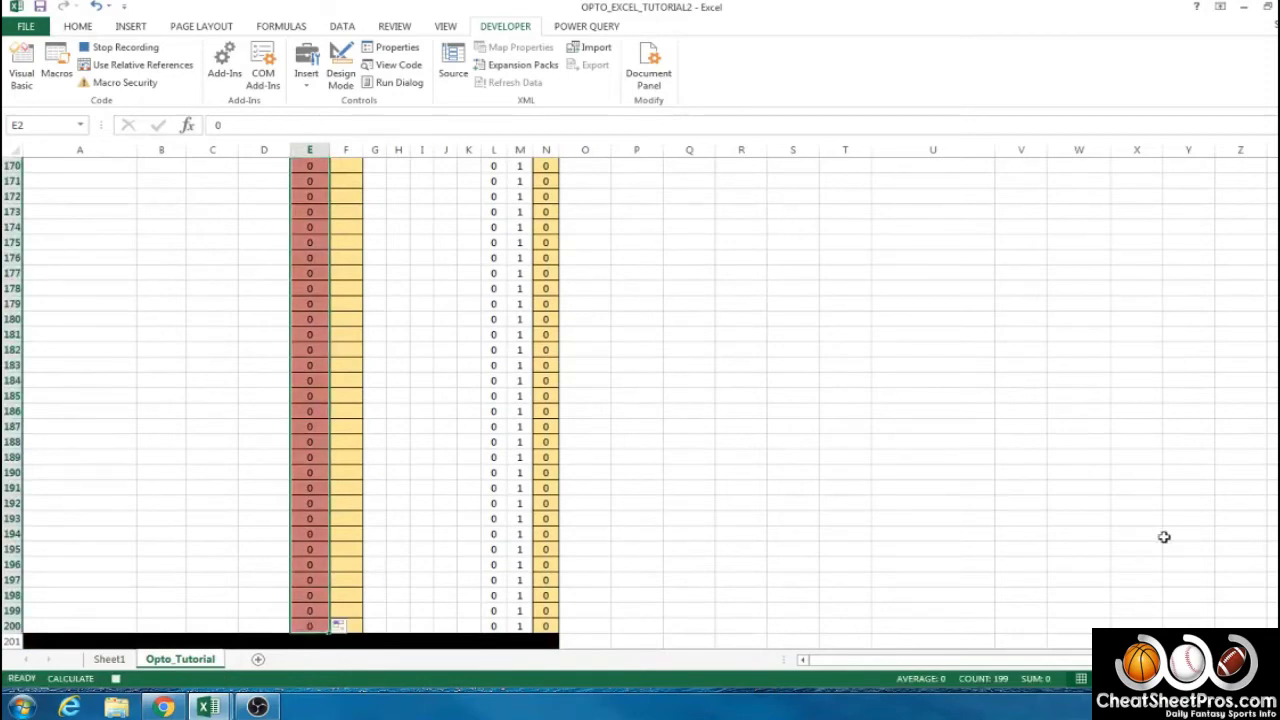
scroll(640, 400, "up", 20)
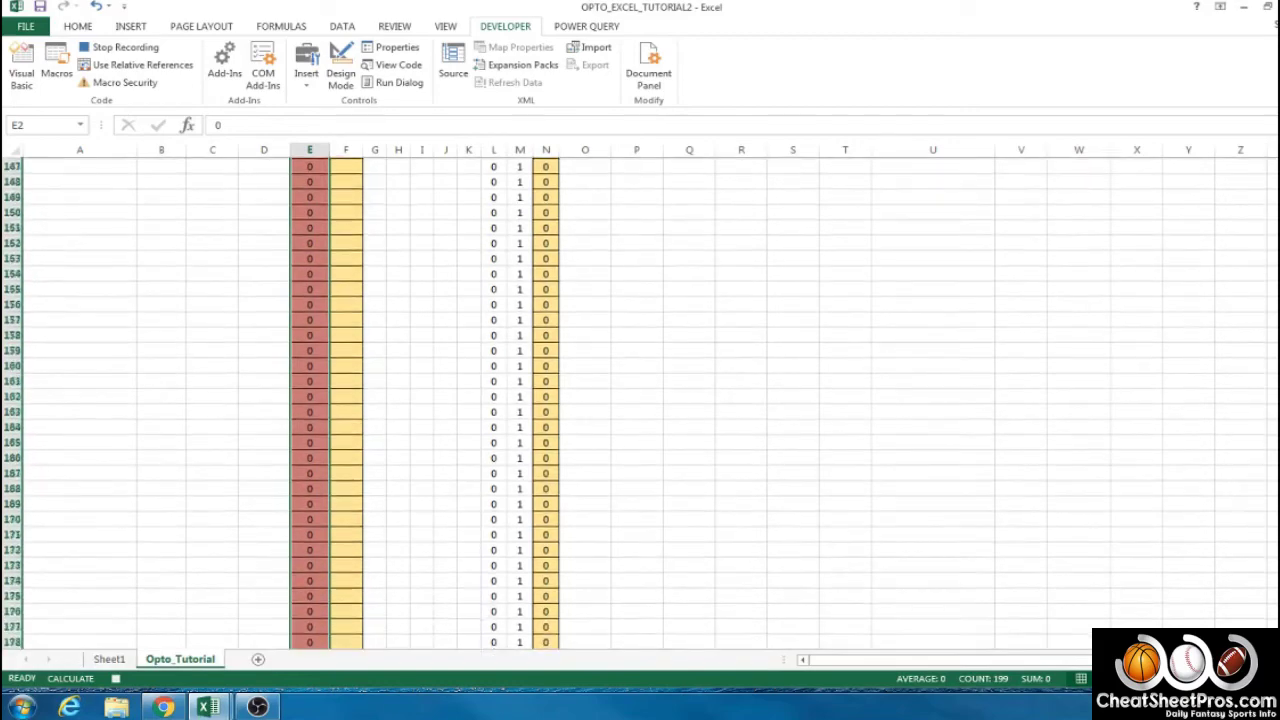
scroll(640, 404, "up", 3)
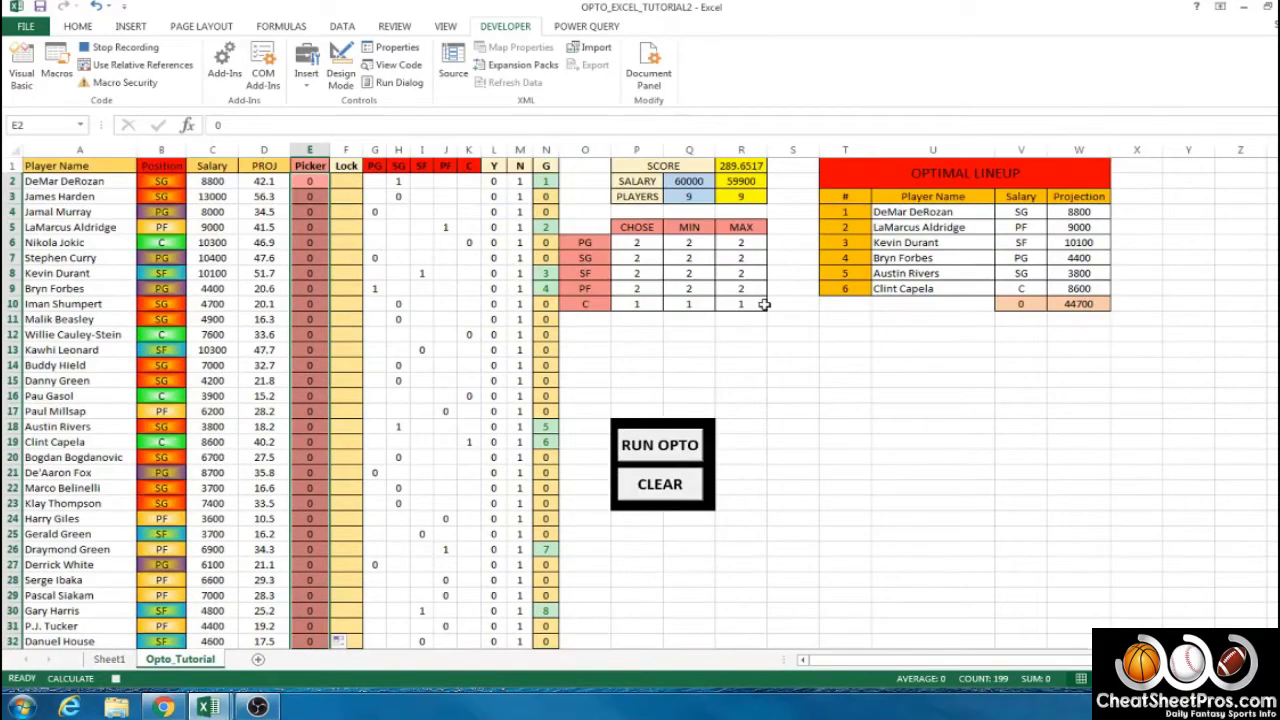
Clear the Lock cells F2:F200, select an empty cell beside the table, and stop recording the macro.
left_click_drag(346, 181, 349, 613)
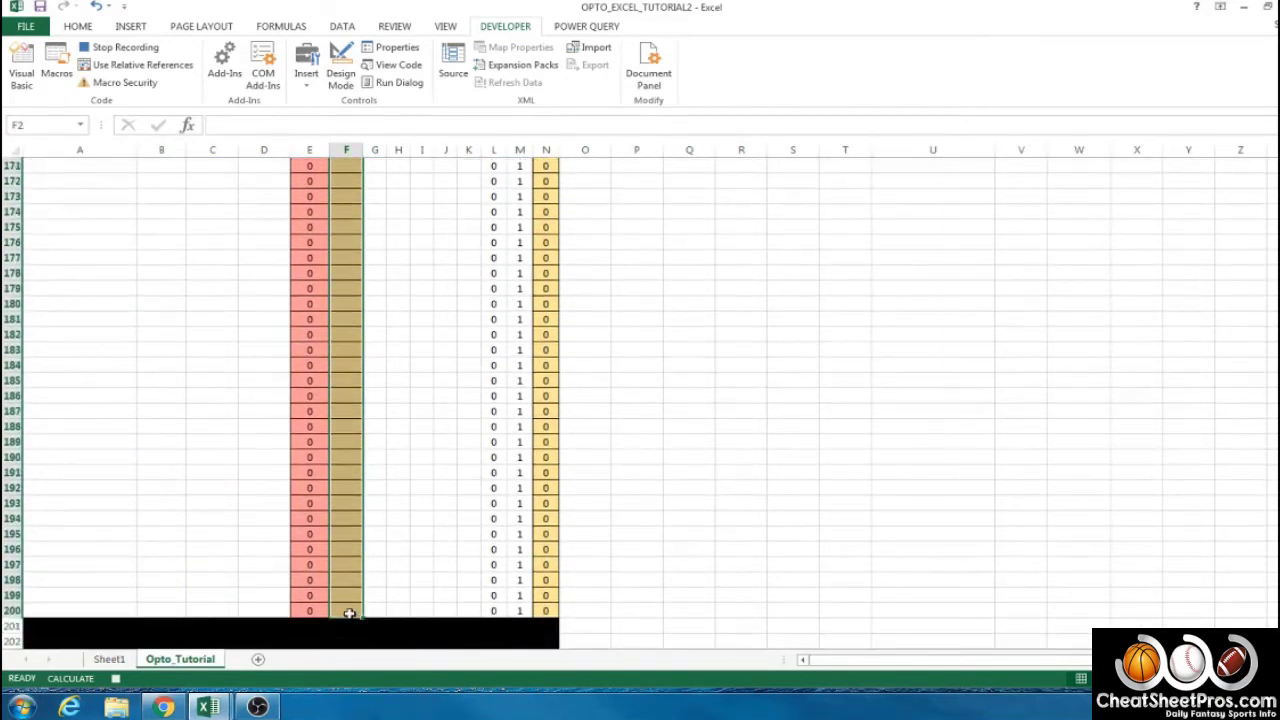
scroll(349, 613, "up", 20)
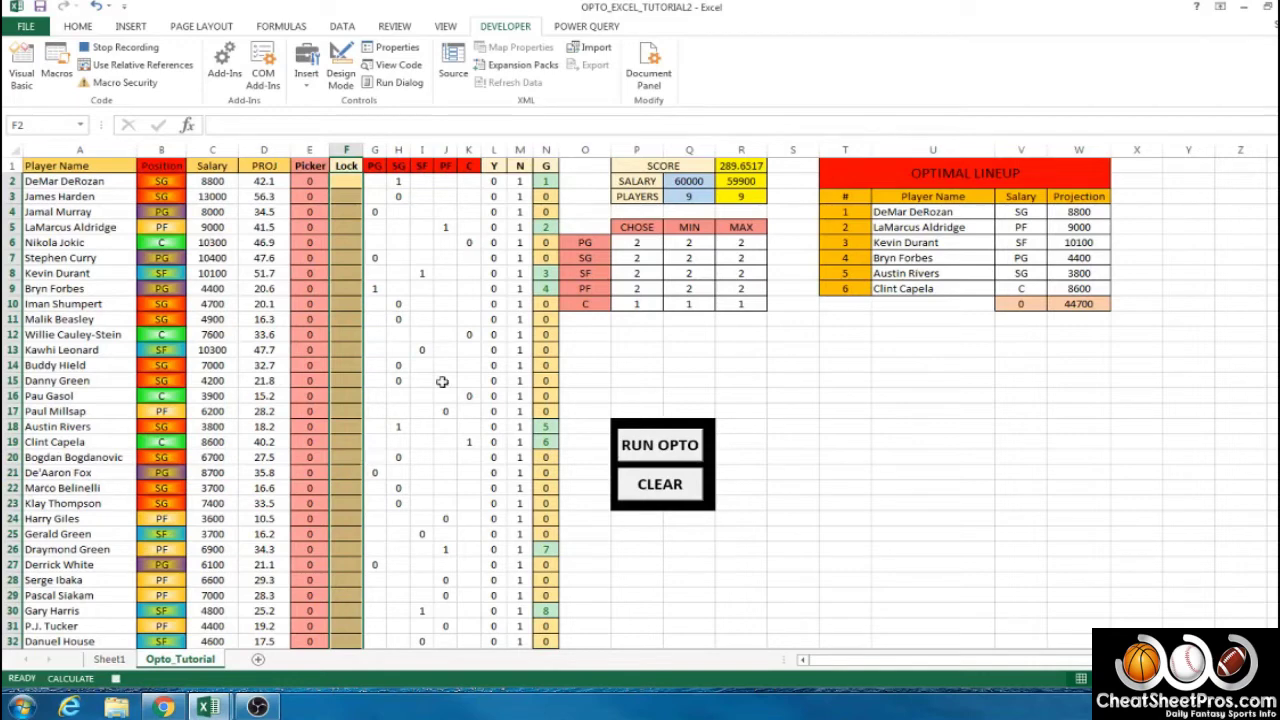
left_click(663, 383)
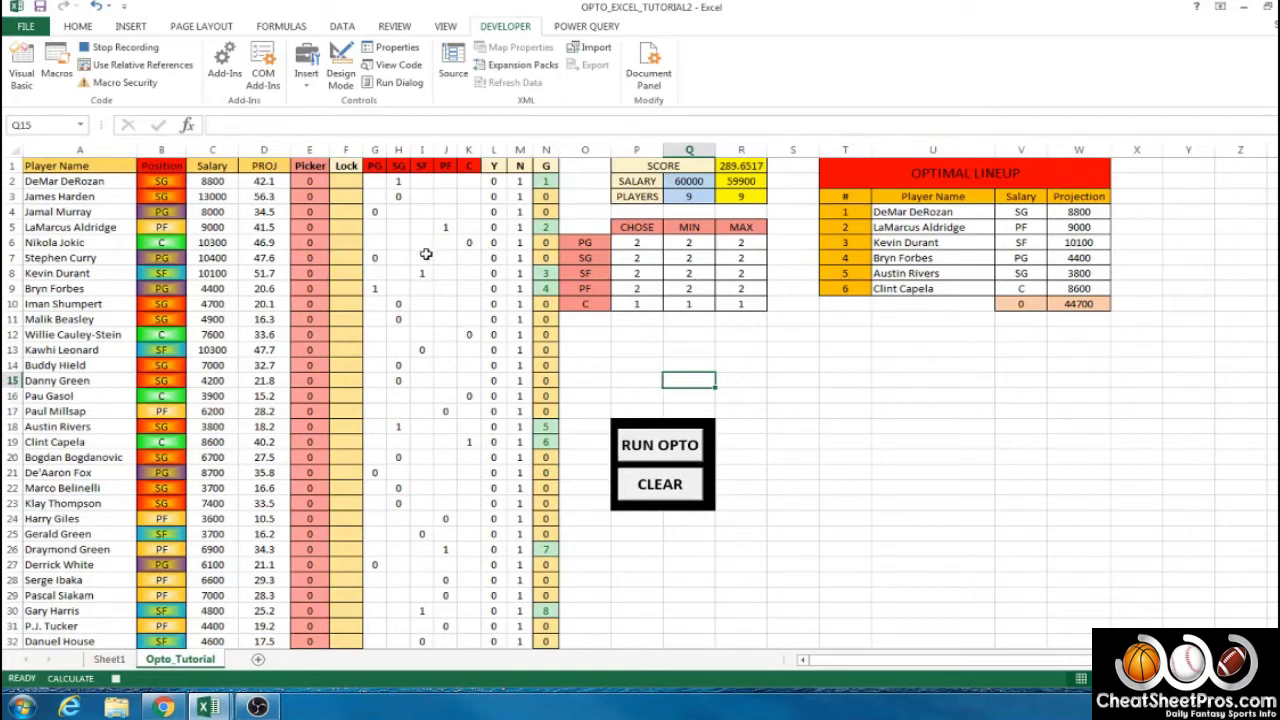
left_click(120, 52)
Assign the NBA_Reset macro to the CLEAR button and deselect the button.
right_click(664, 490)
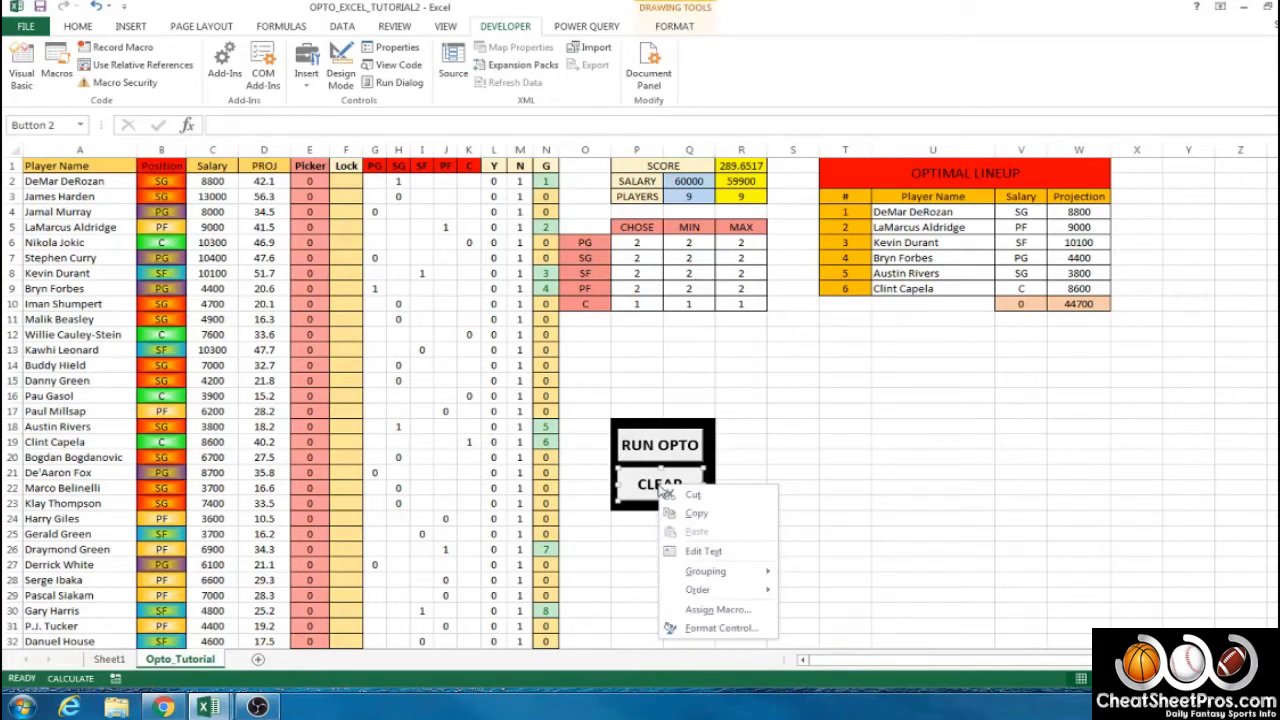
left_click(703, 611)
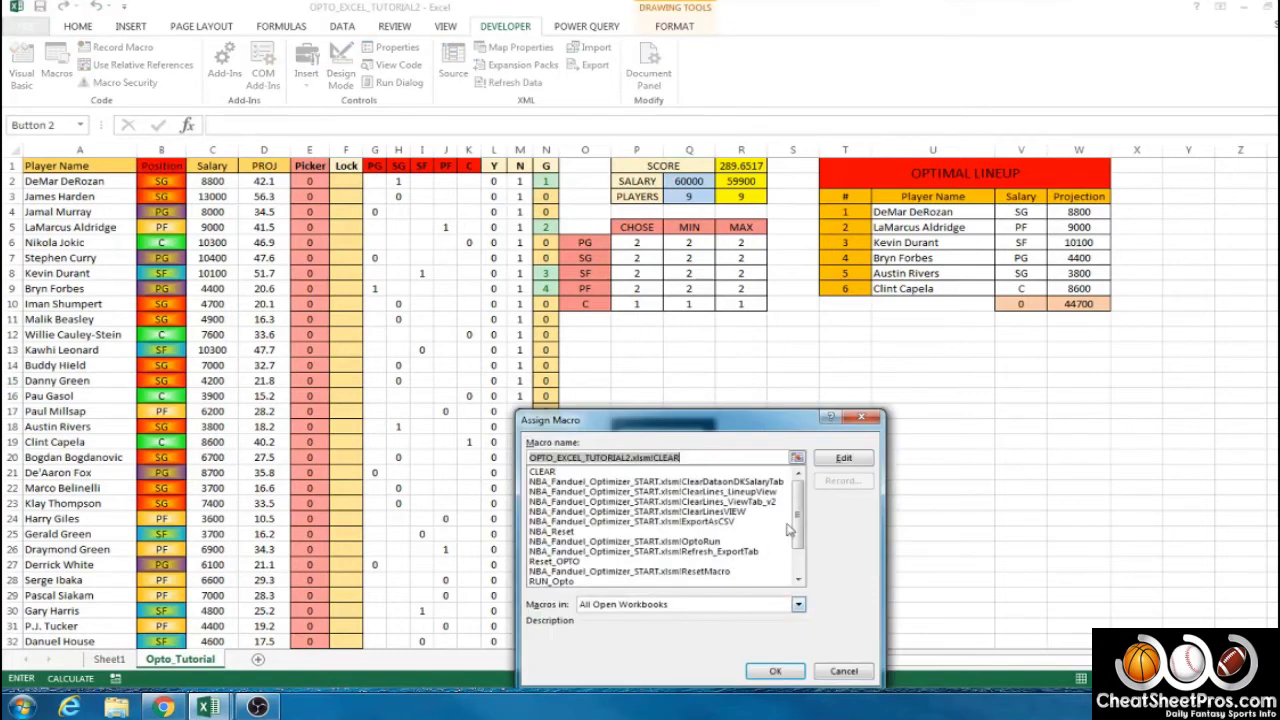
scroll(795, 530, "down", 2)
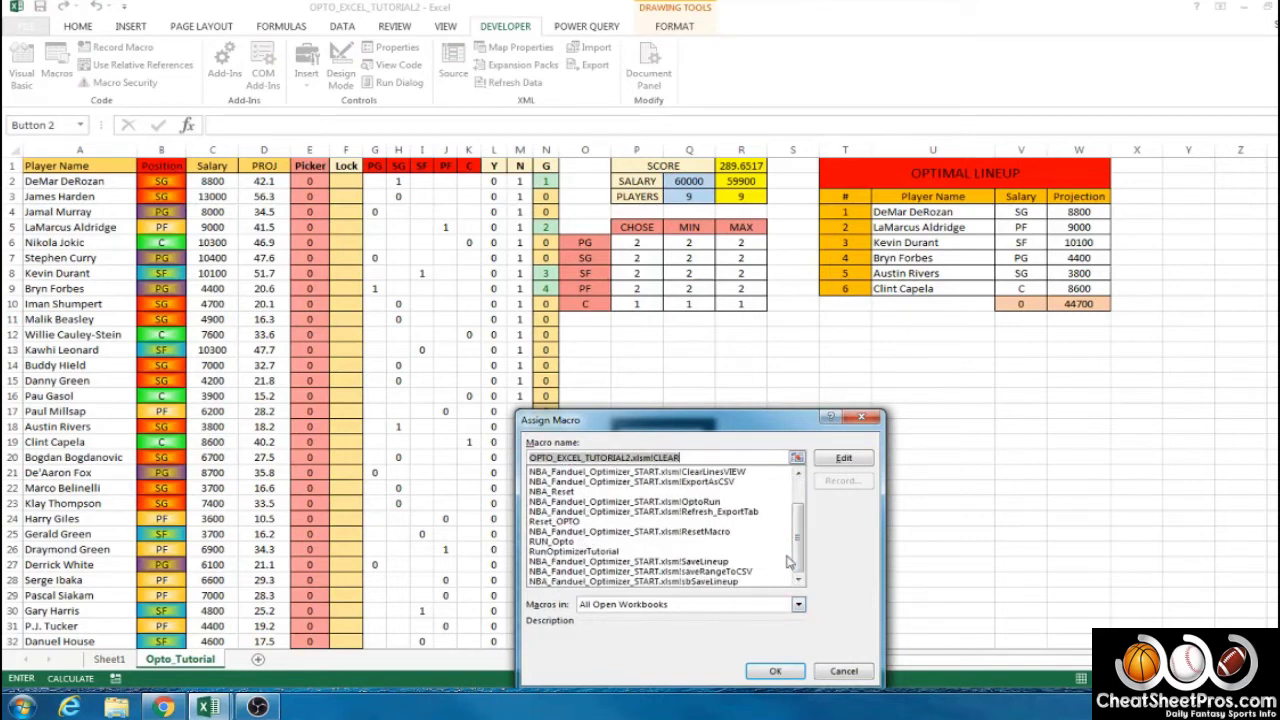
mouse_move(797, 560)
left_mouse_down()
mouse_move(800, 532)
mouse_move(803, 568)
left_mouse_up()
left_click(556, 492)
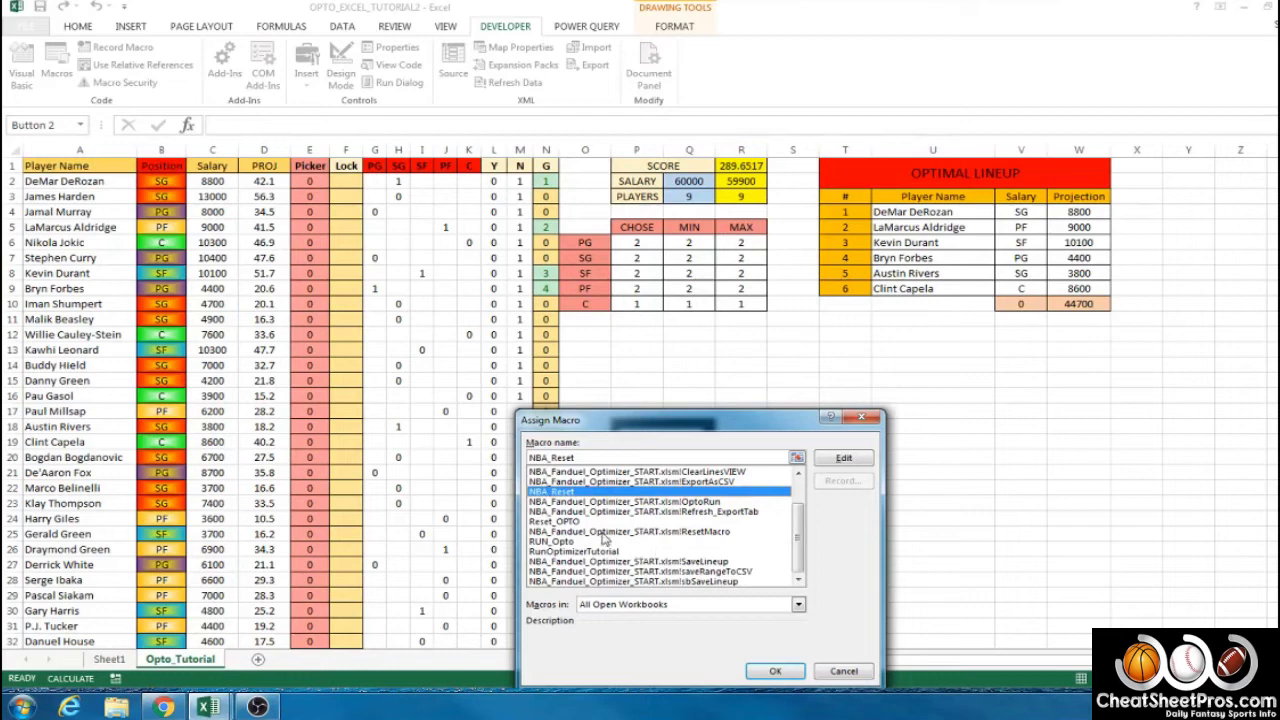
left_click(775, 672)
left_click(780, 458)
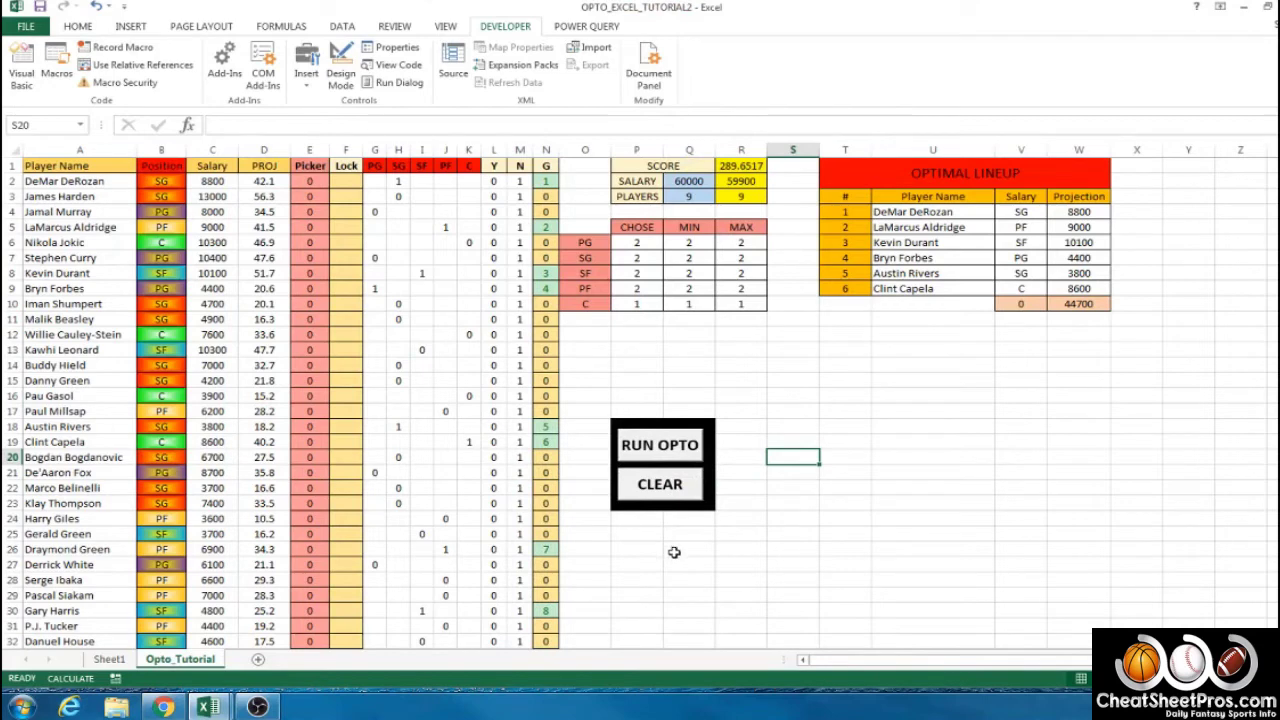
Run Solver and keep its solution, and test the CLEAR button by resetting the Picker column.
left_click(342, 27)
left_click(1100, 47)
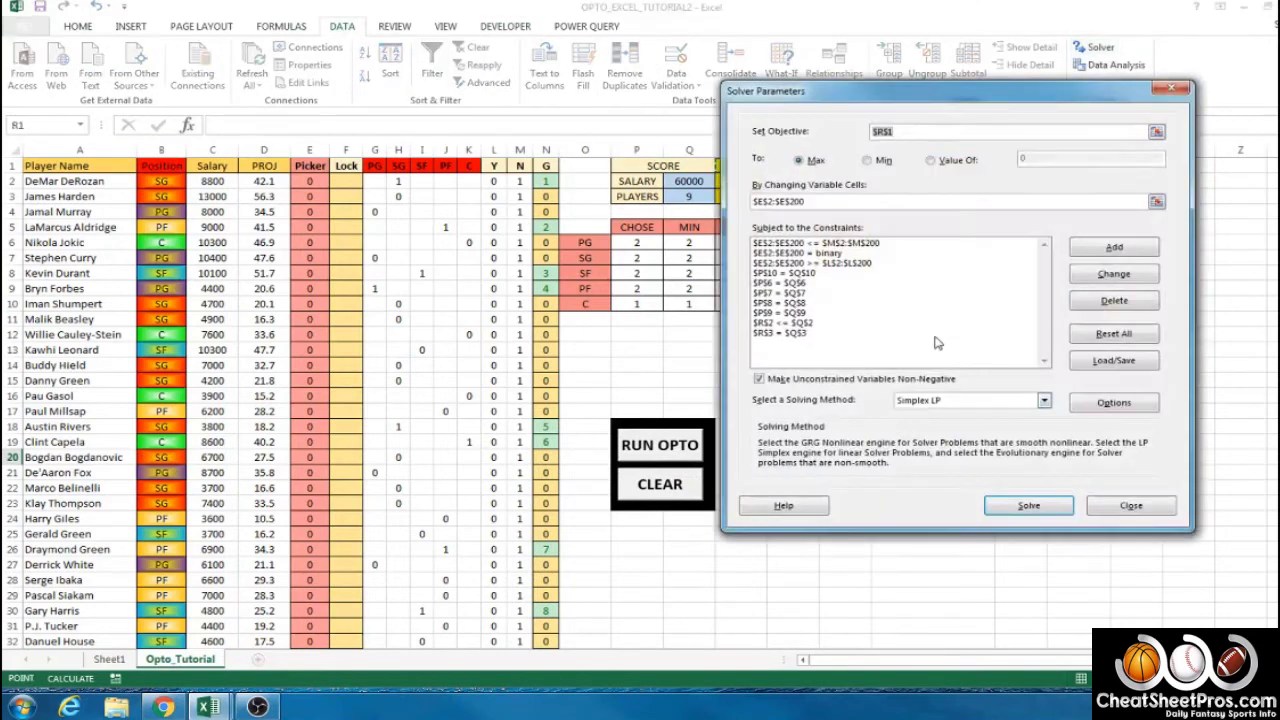
left_click(1020, 505)
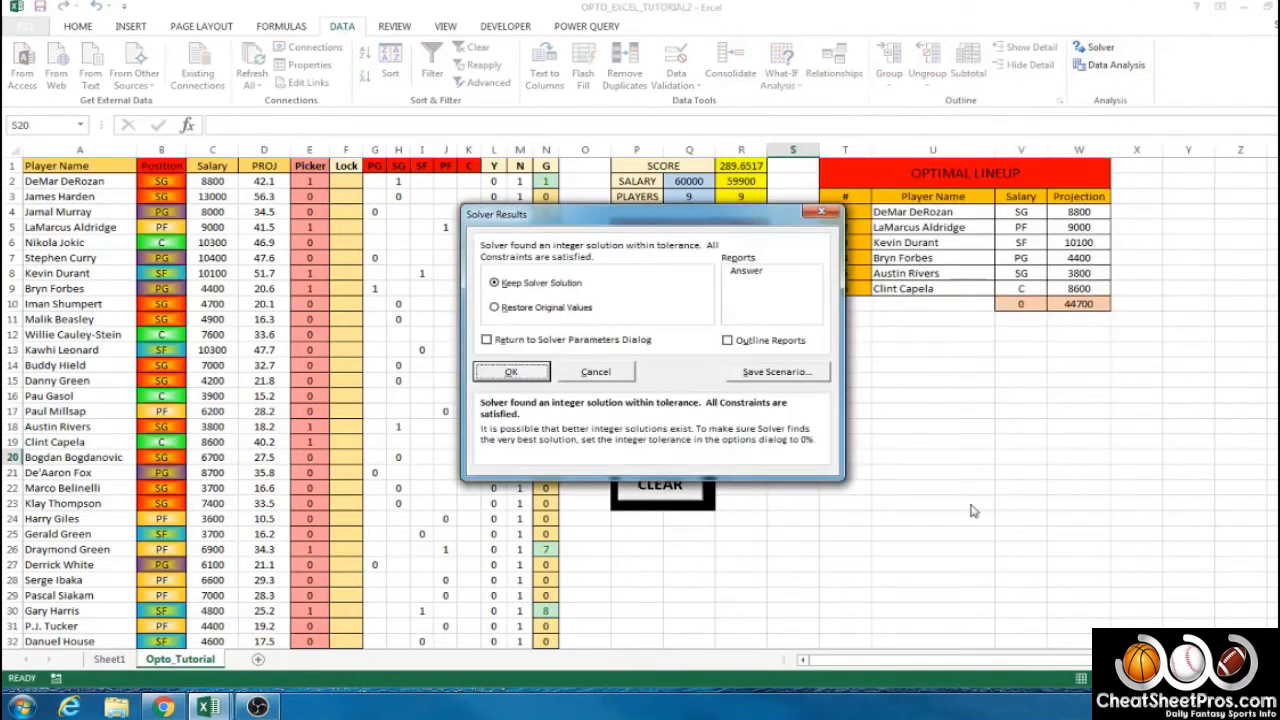
left_click(510, 372)
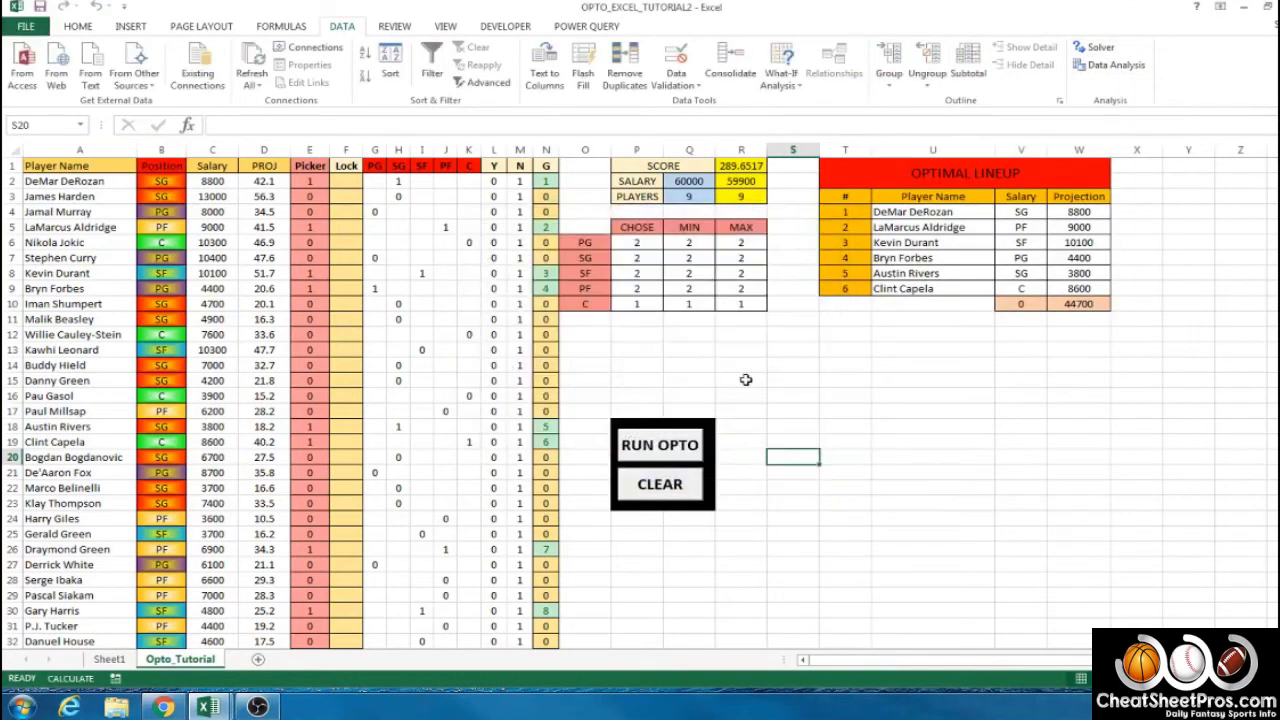
left_click(728, 375)
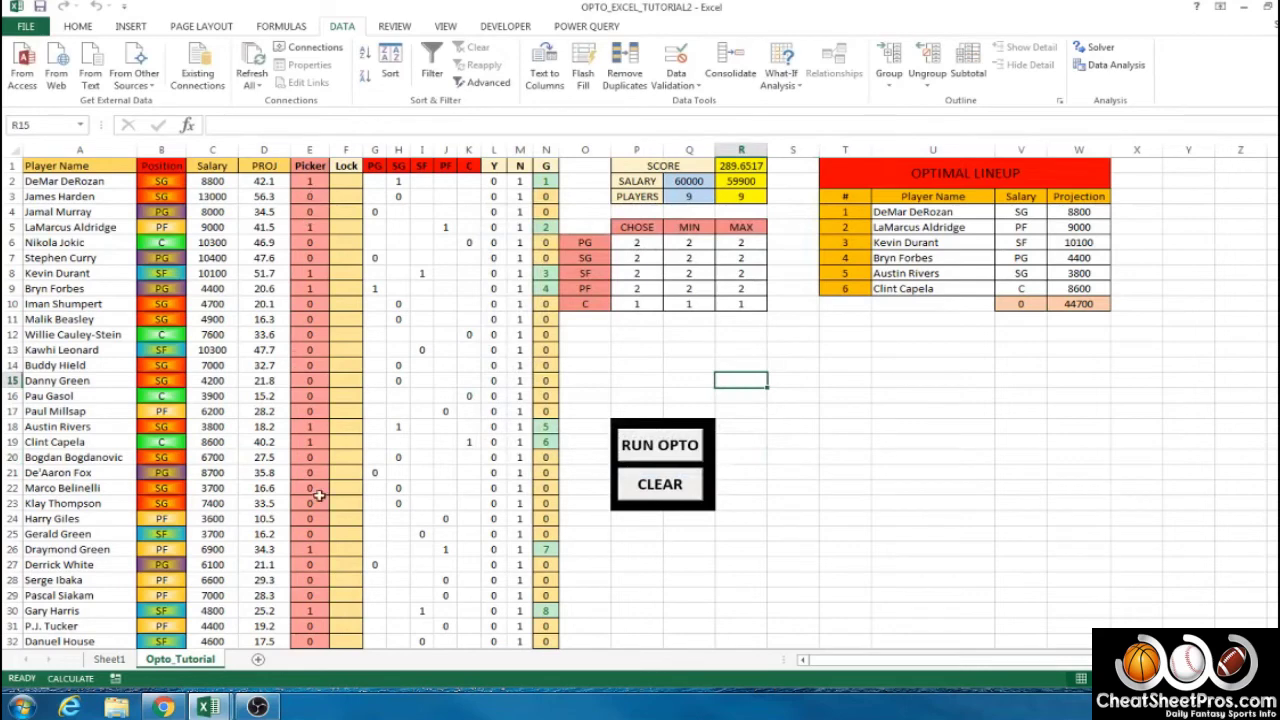
left_click(665, 497)
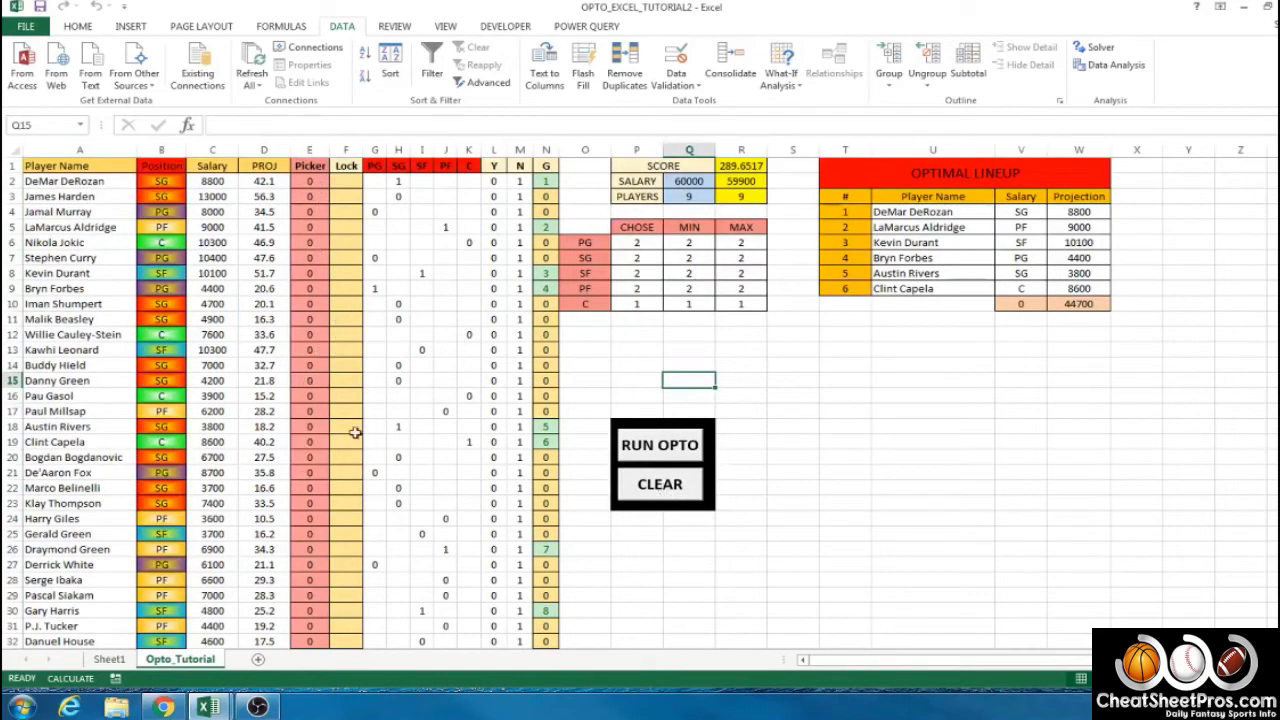
left_click(700, 351)
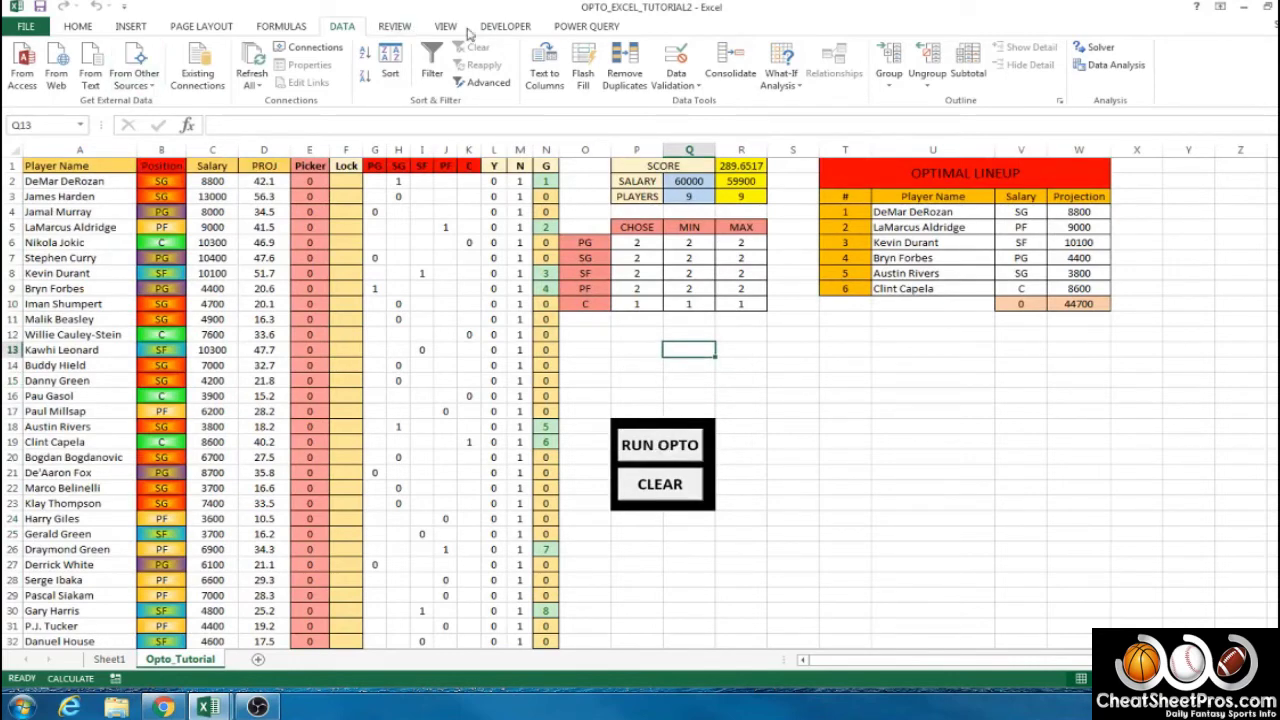
Start recording a macro named NBA_RunOptoRun, stored in this workbook.
left_click(505, 28)
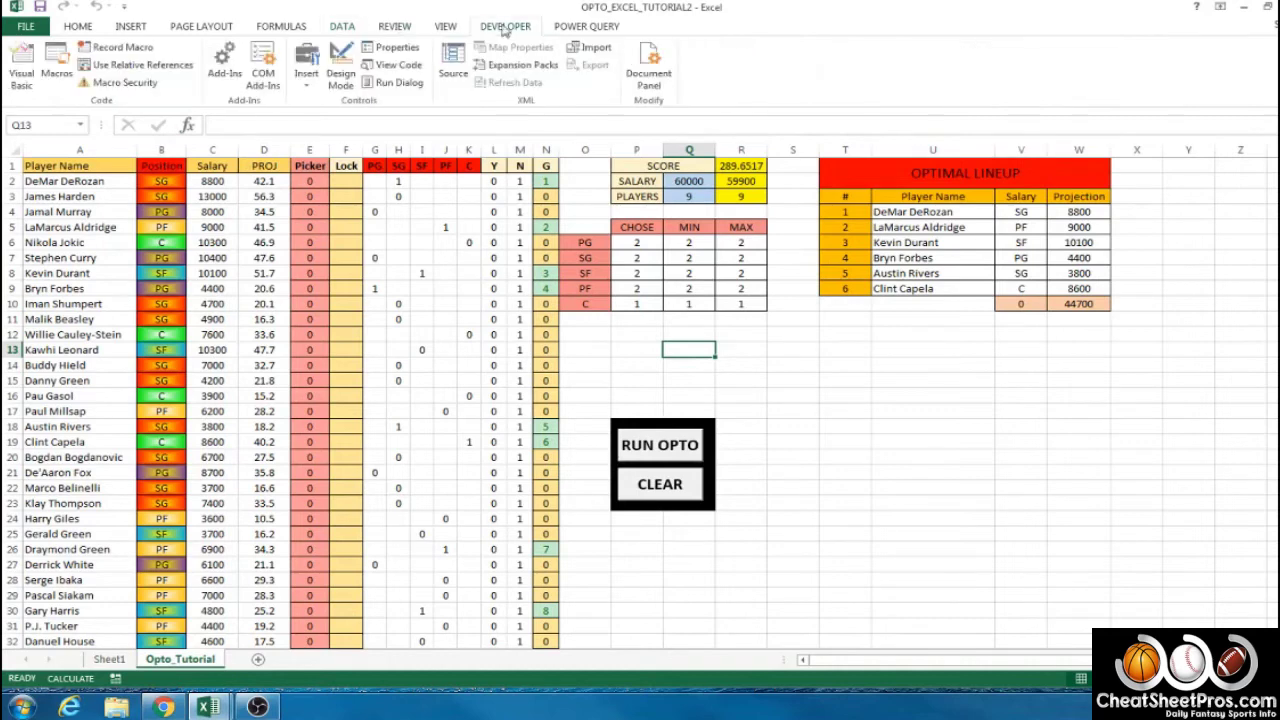
left_click(120, 48)
type("NBA_RunOptoRun")
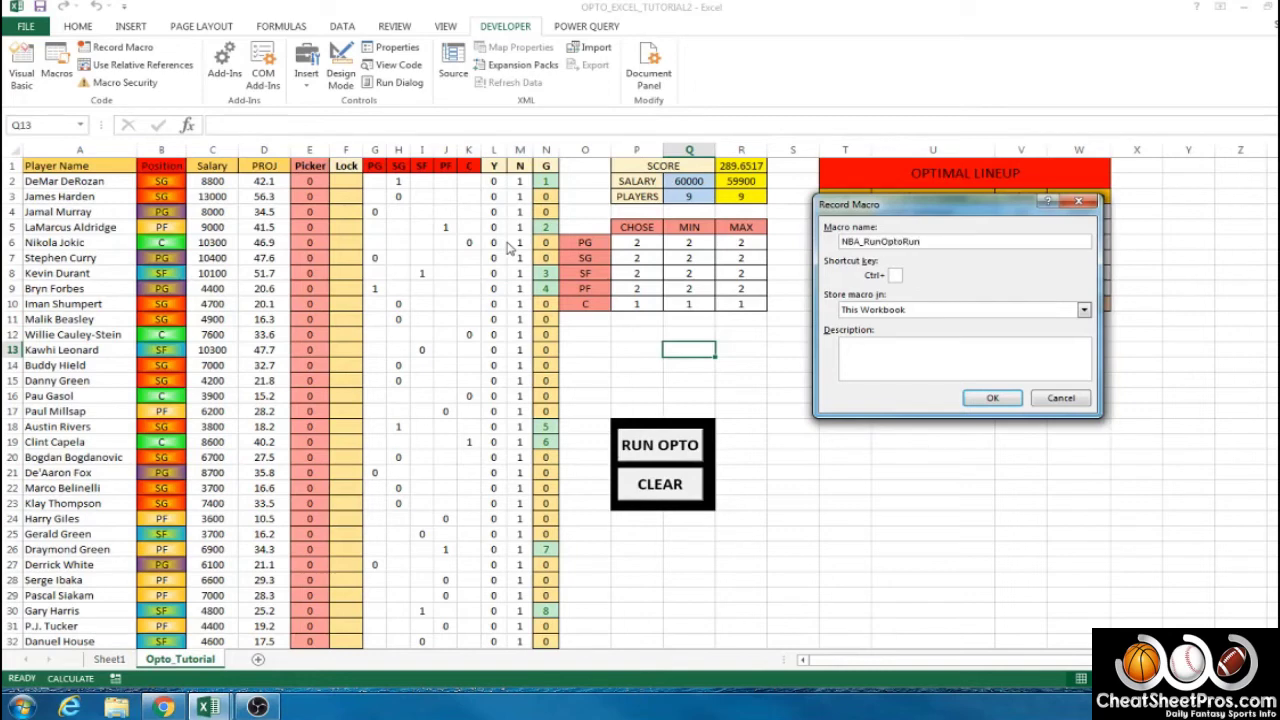
left_click(990, 400)
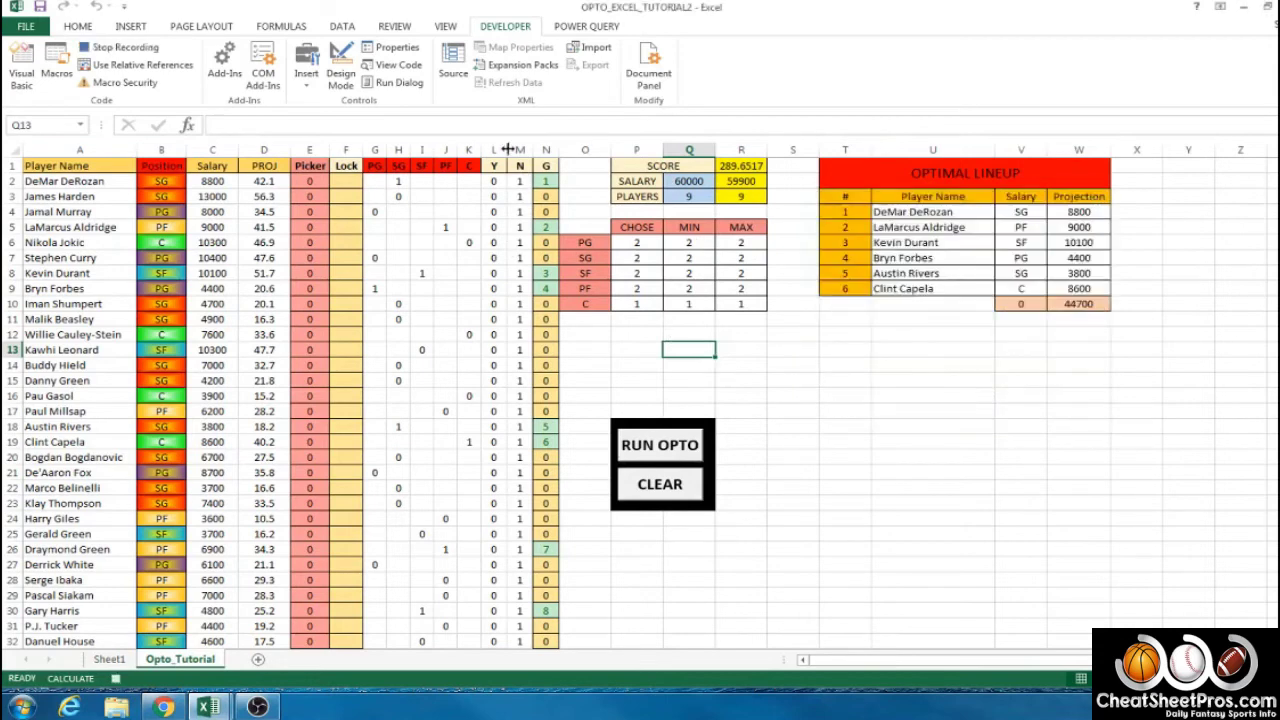
Run Solver with the existing parameters, keep its solution, and stop recording the macro.
left_click(342, 27)
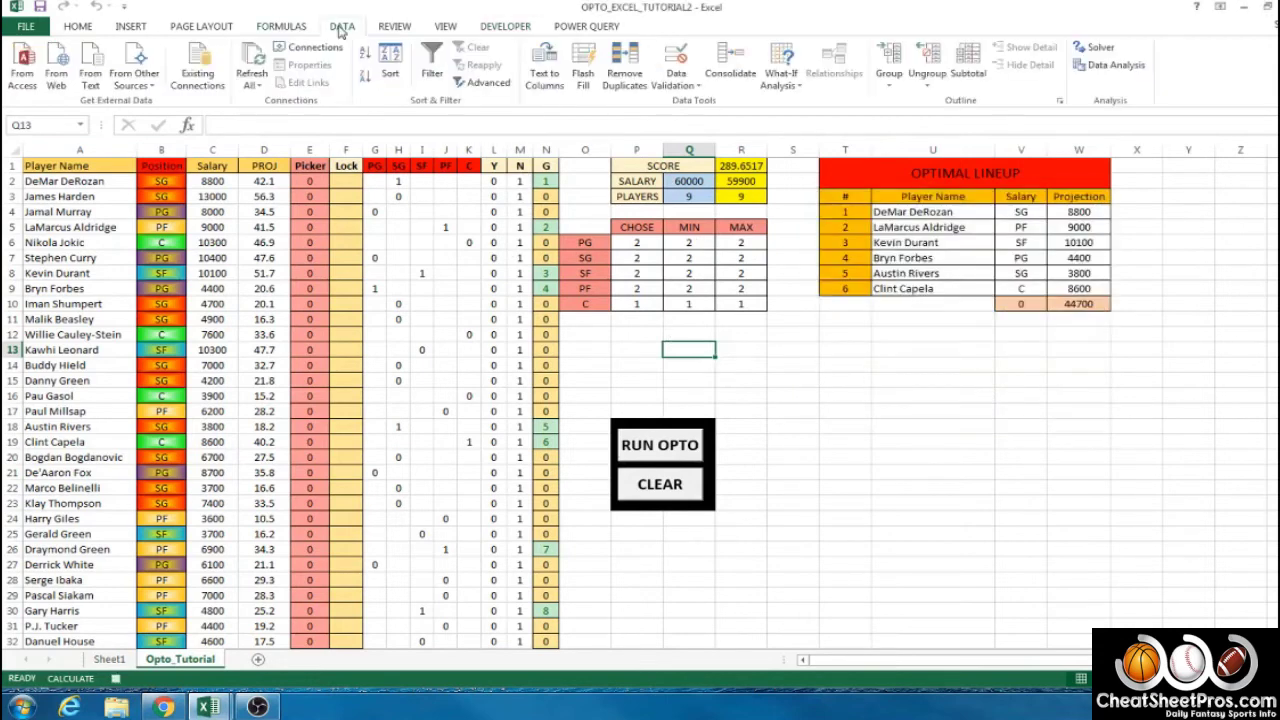
left_click(1095, 47)
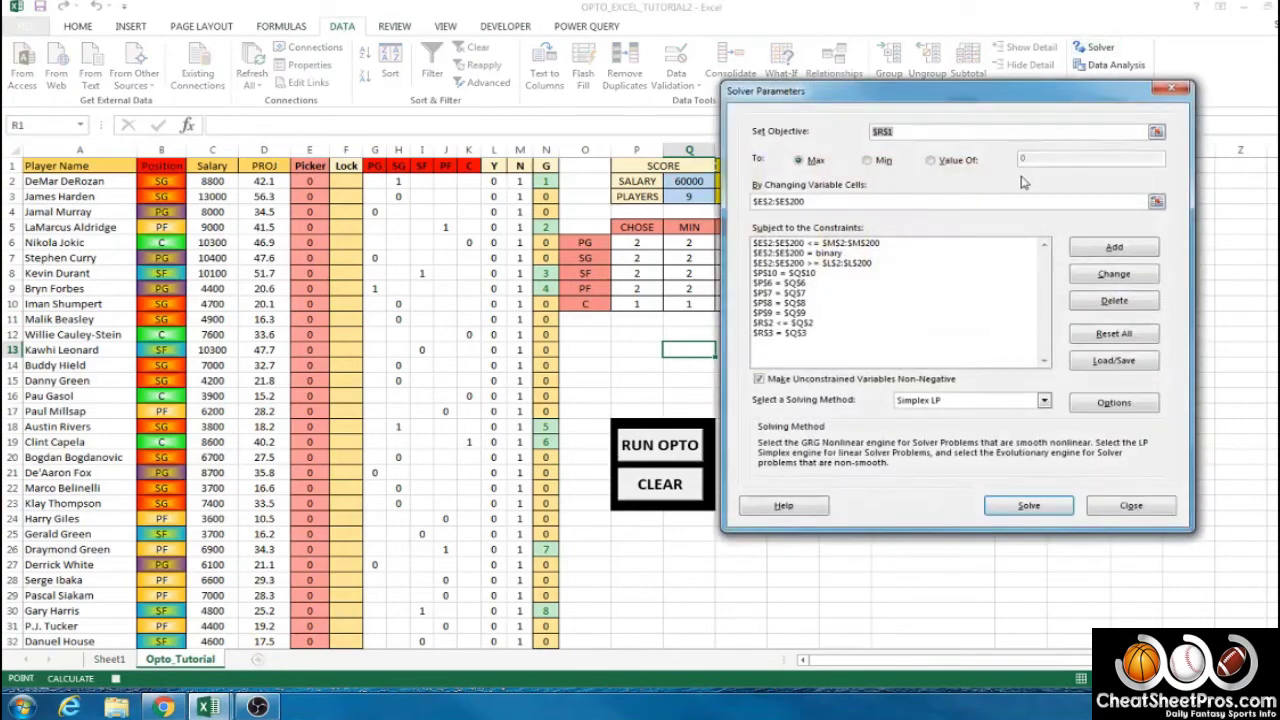
left_click(1028, 506)
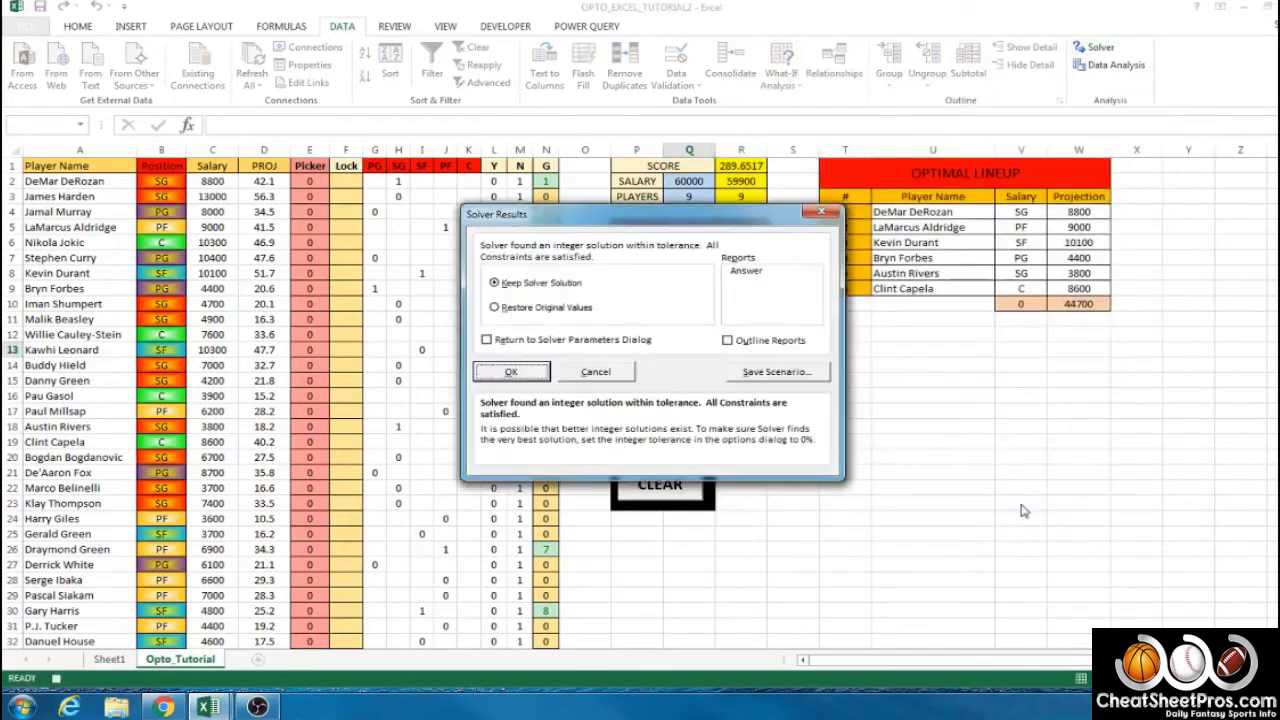
left_click(512, 372)
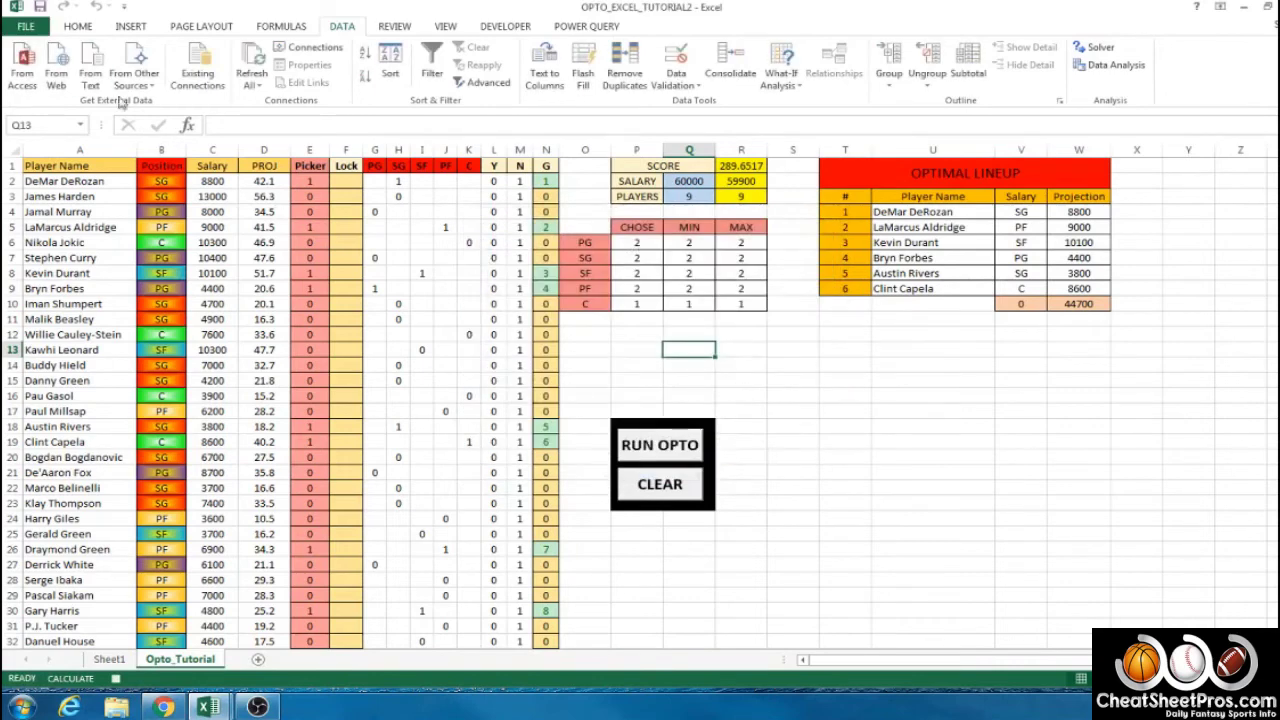
left_click(505, 26)
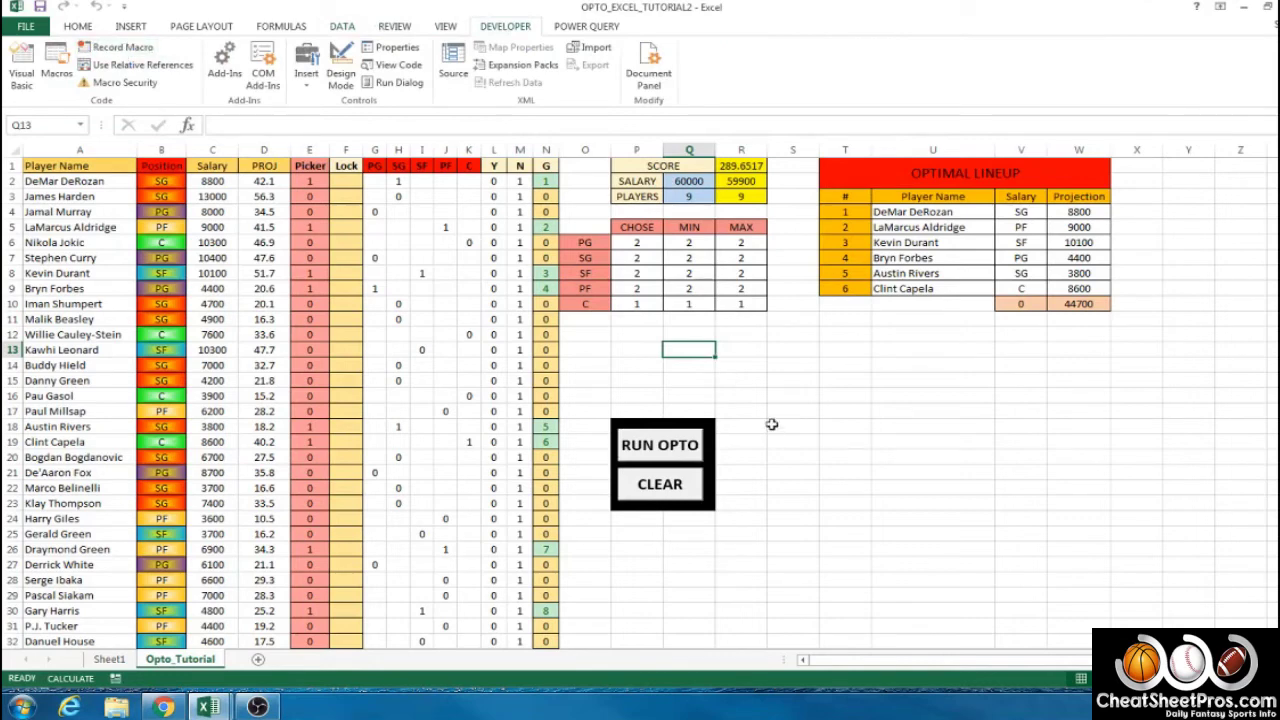
Assign the NBA_RunOptoRun macro to the RUN OPTO button and deselect the button.
right_click(664, 451)
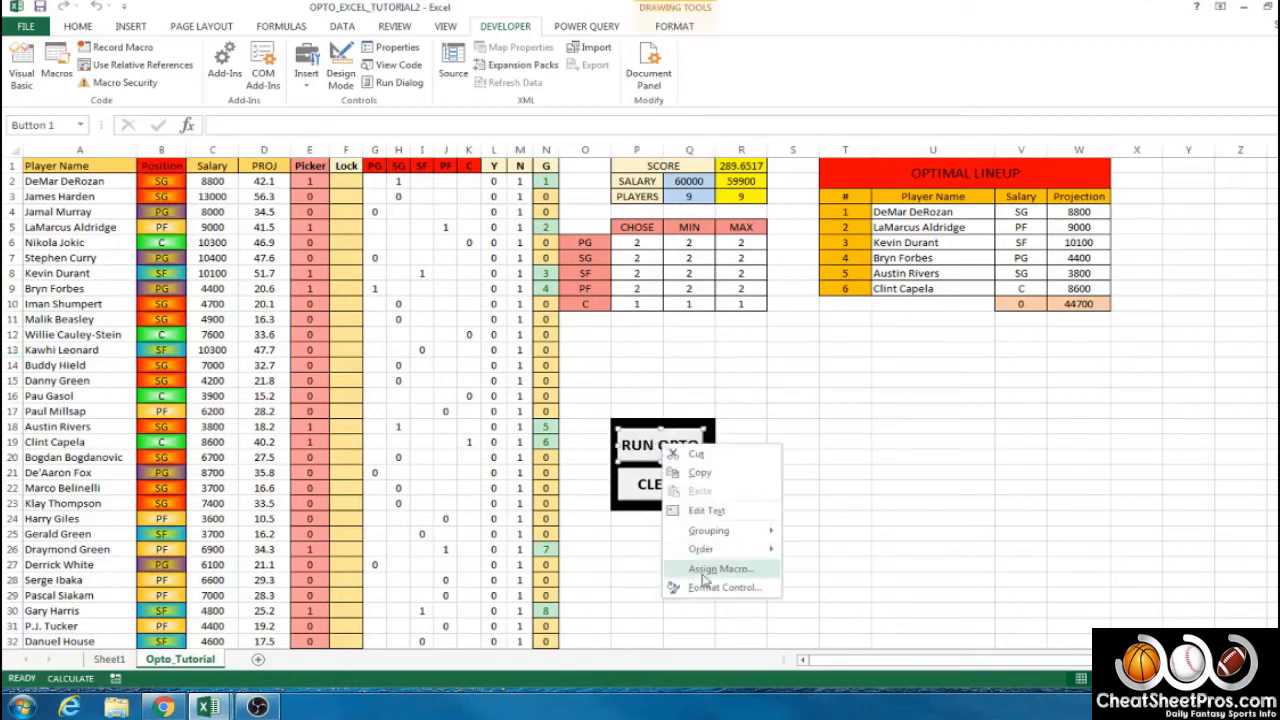
left_click(712, 569)
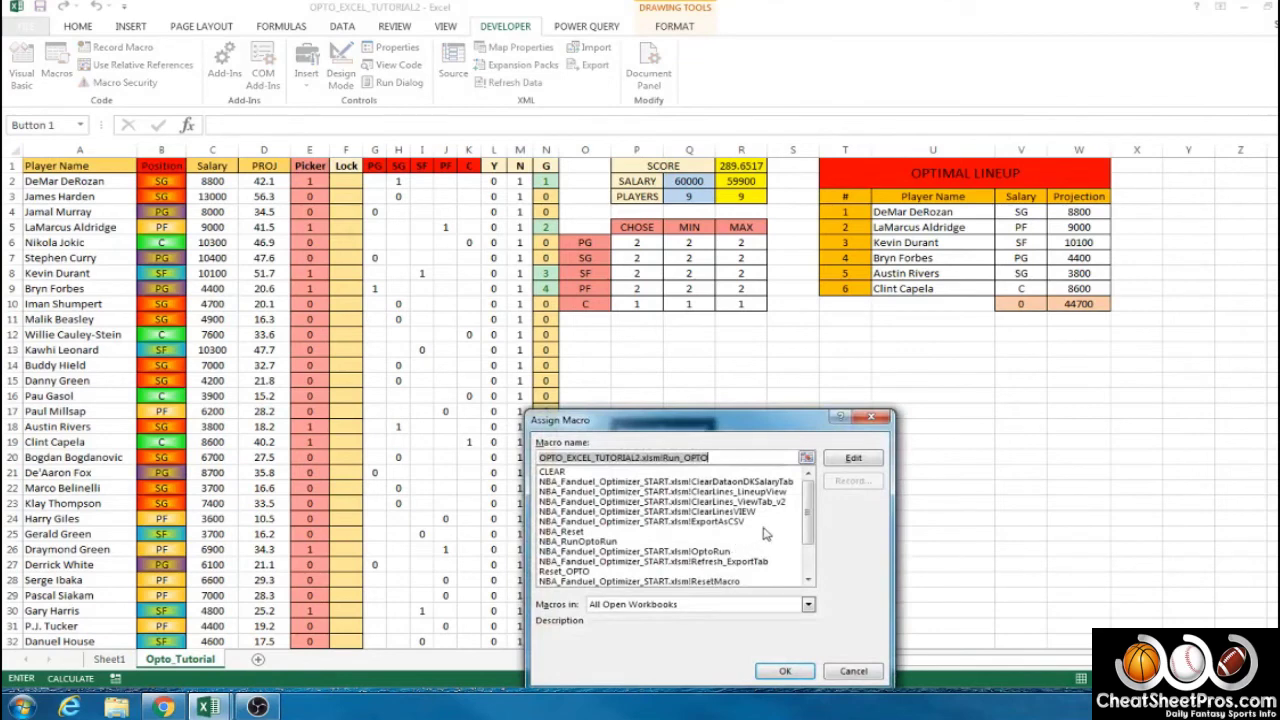
left_click_drag(808, 521, 809, 552)
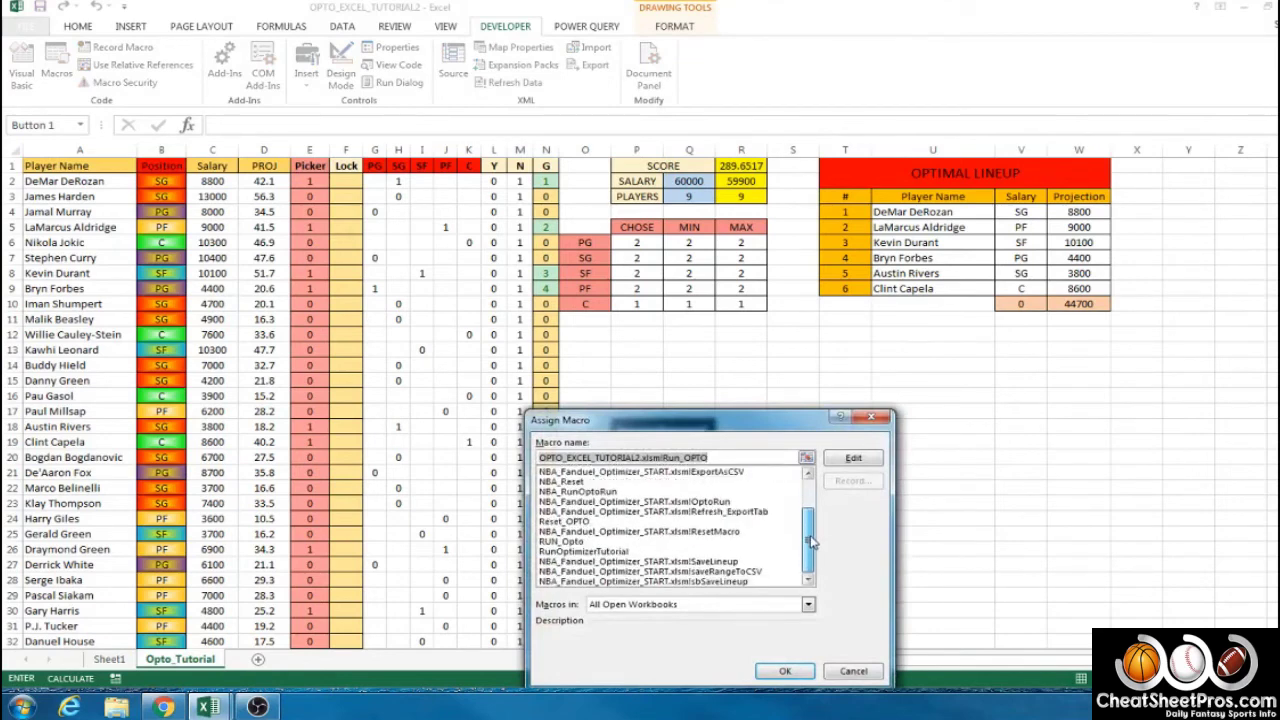
left_click(576, 492)
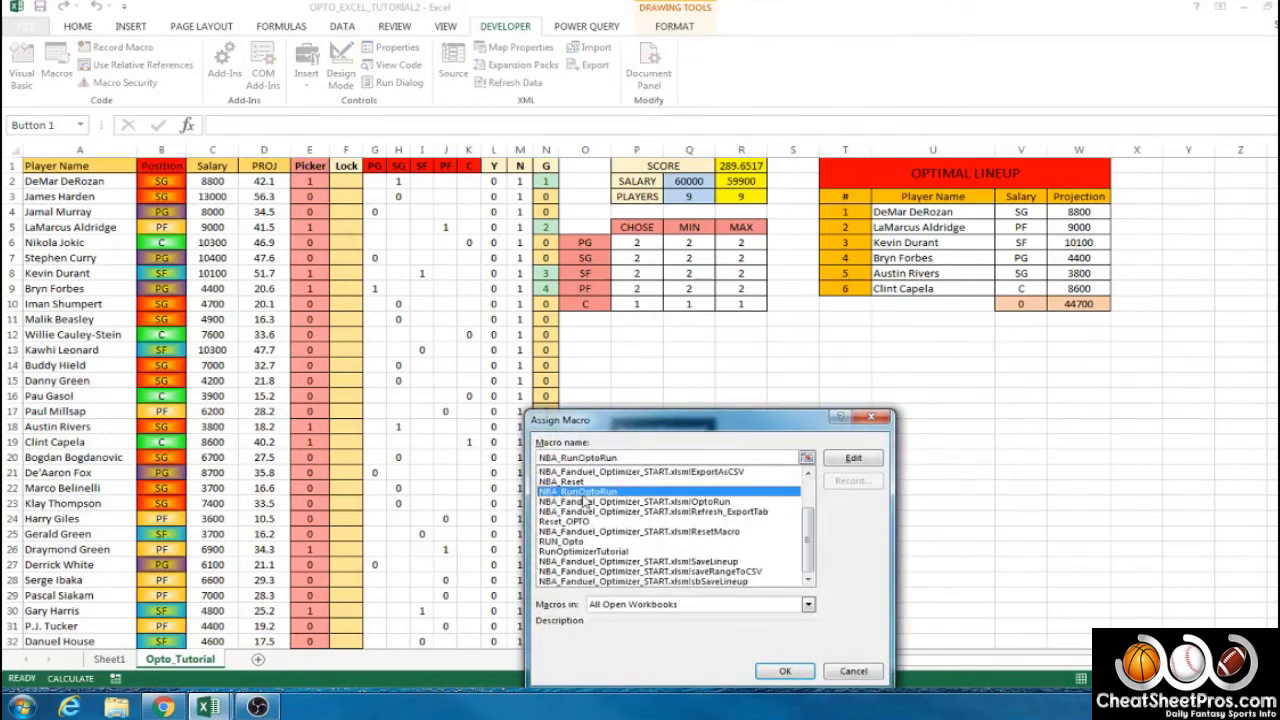
left_click(781, 671)
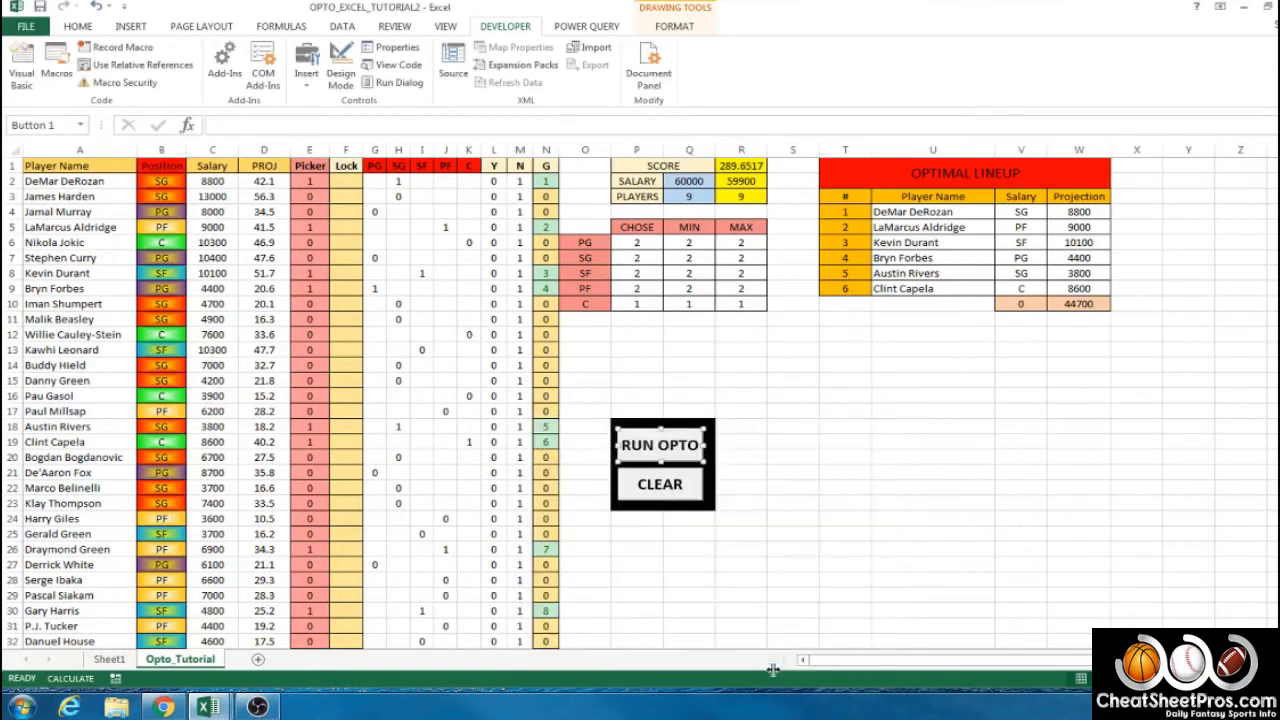
left_click(757, 470)
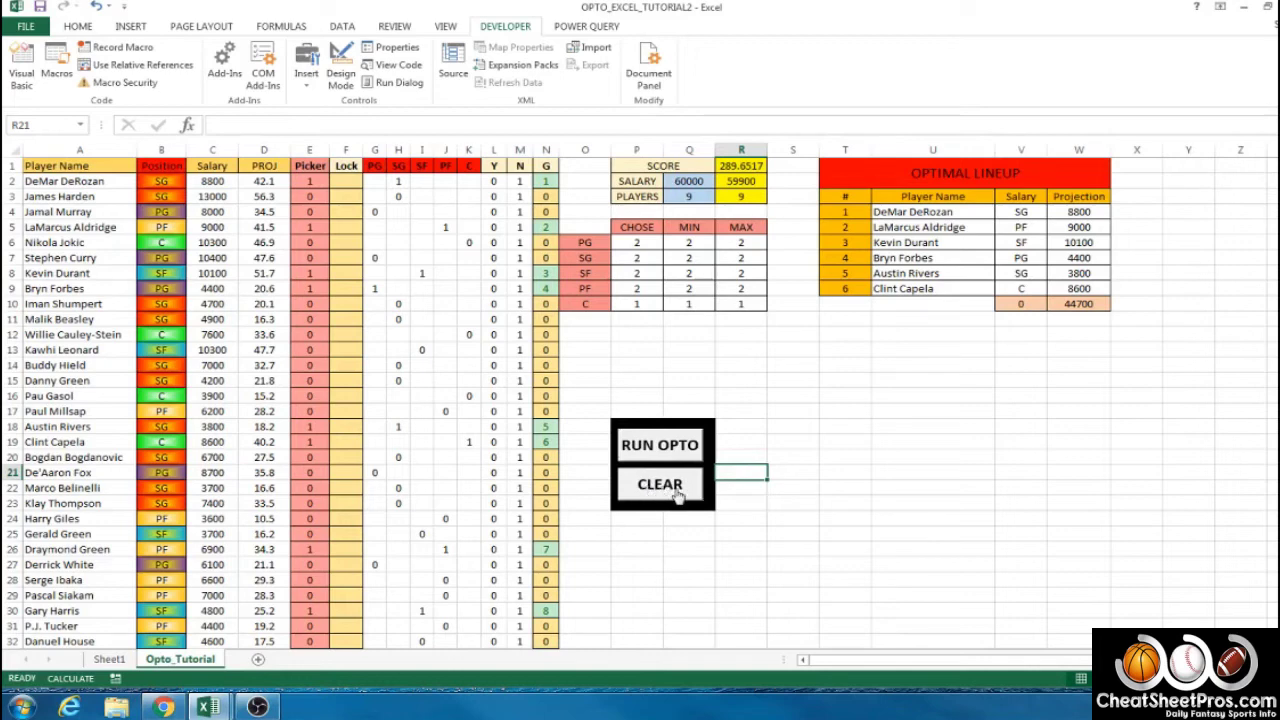
left_click(266, 149)
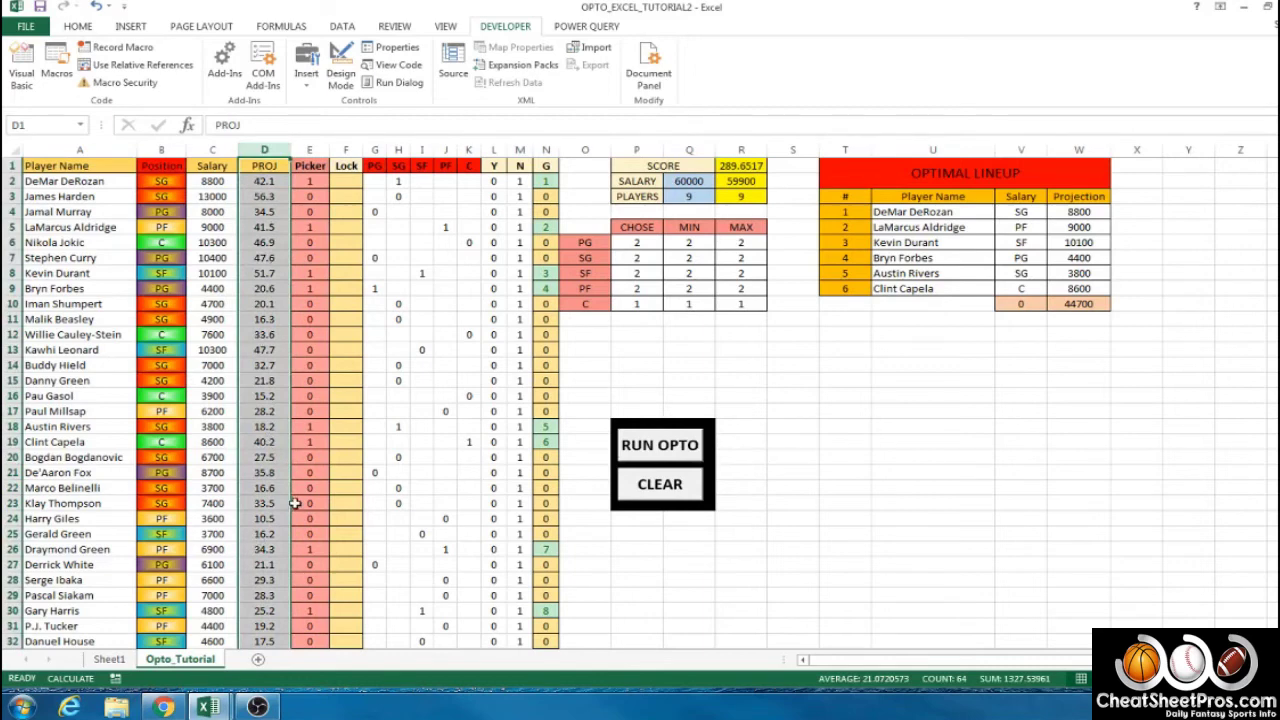
left_click(309, 149)
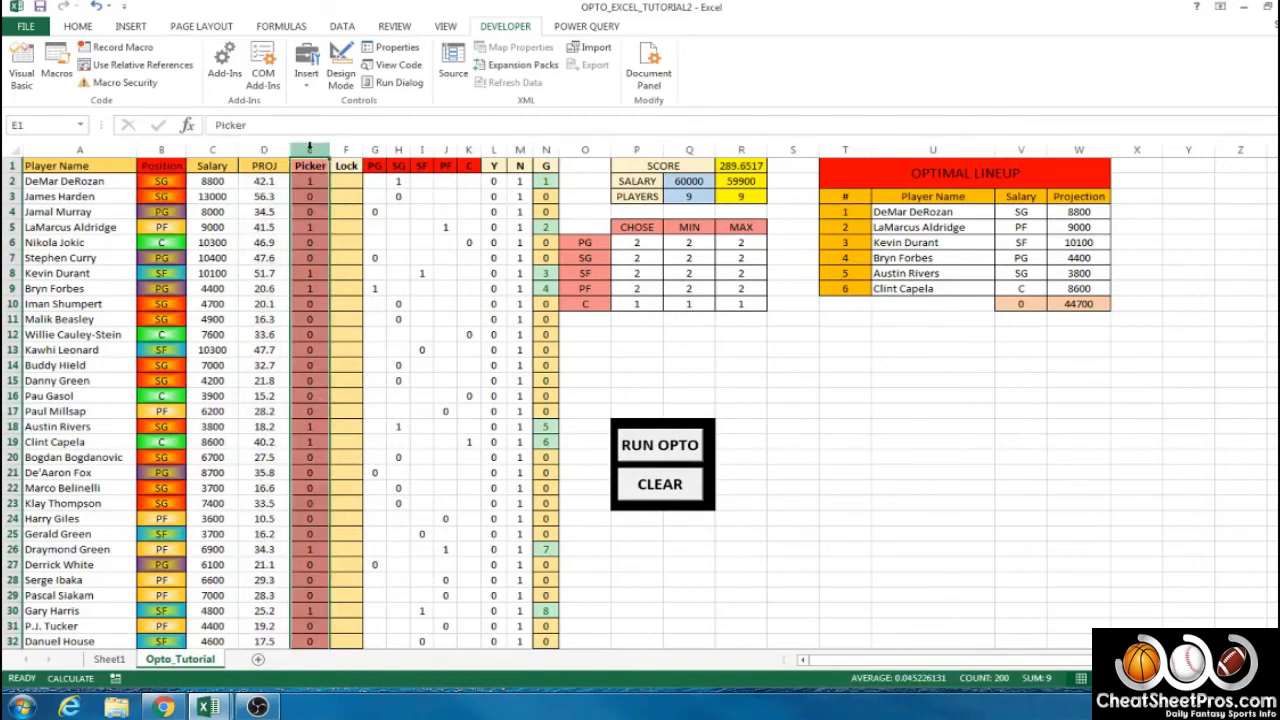
left_click(346, 148)
left_click_drag(271, 148, 300, 147)
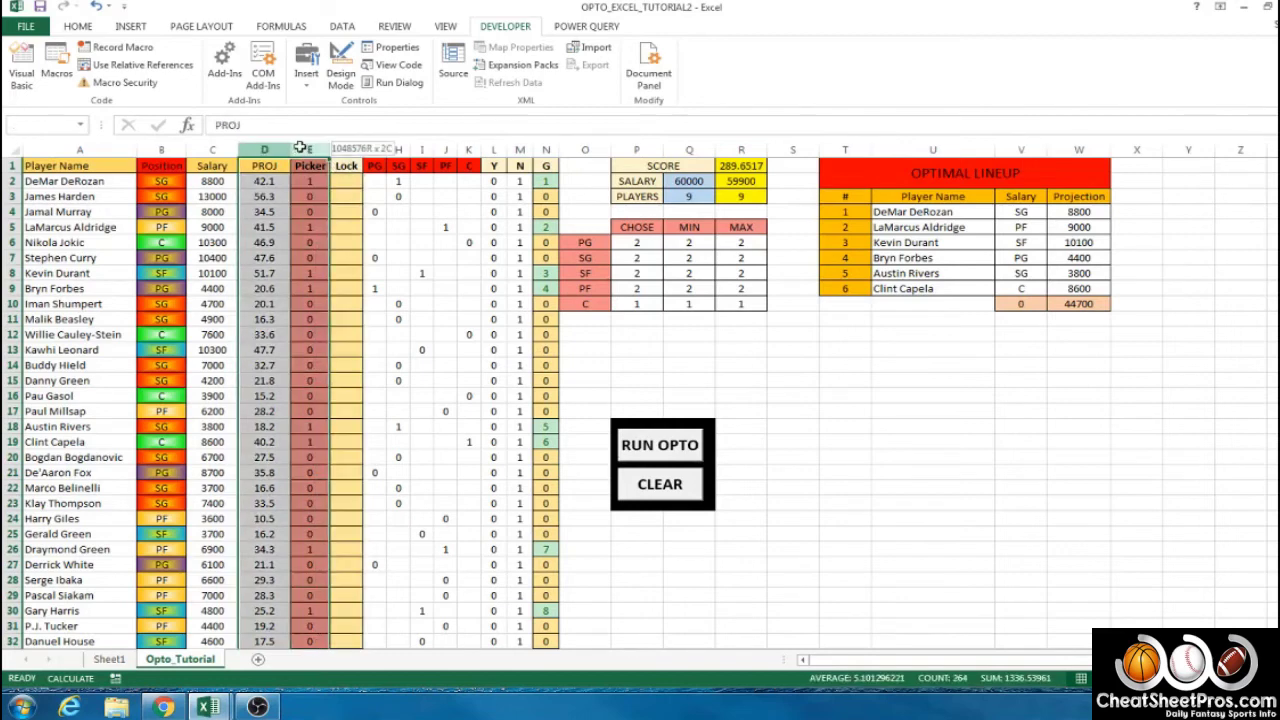
left_click(746, 383)
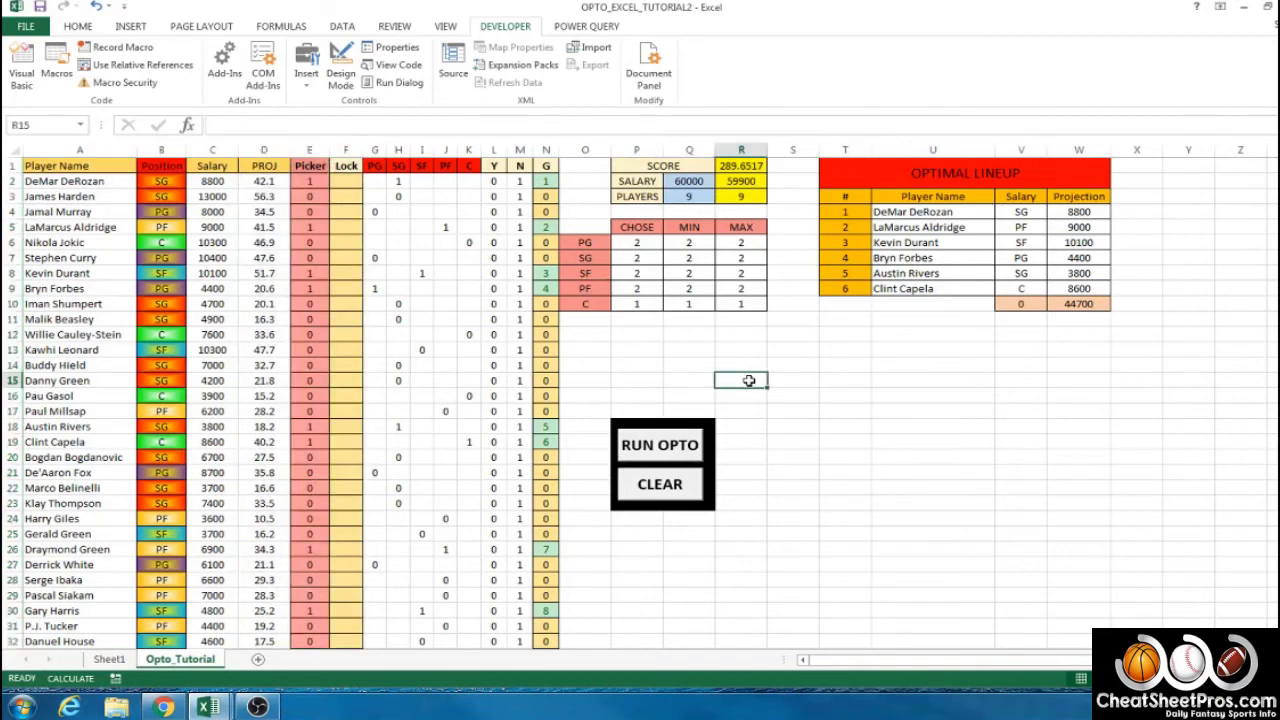
Test both macro buttons by resetting the picks with CLEAR and rerunning the optimizer with RUN OPTO, keeping the Solver solution.
left_click(660, 487)
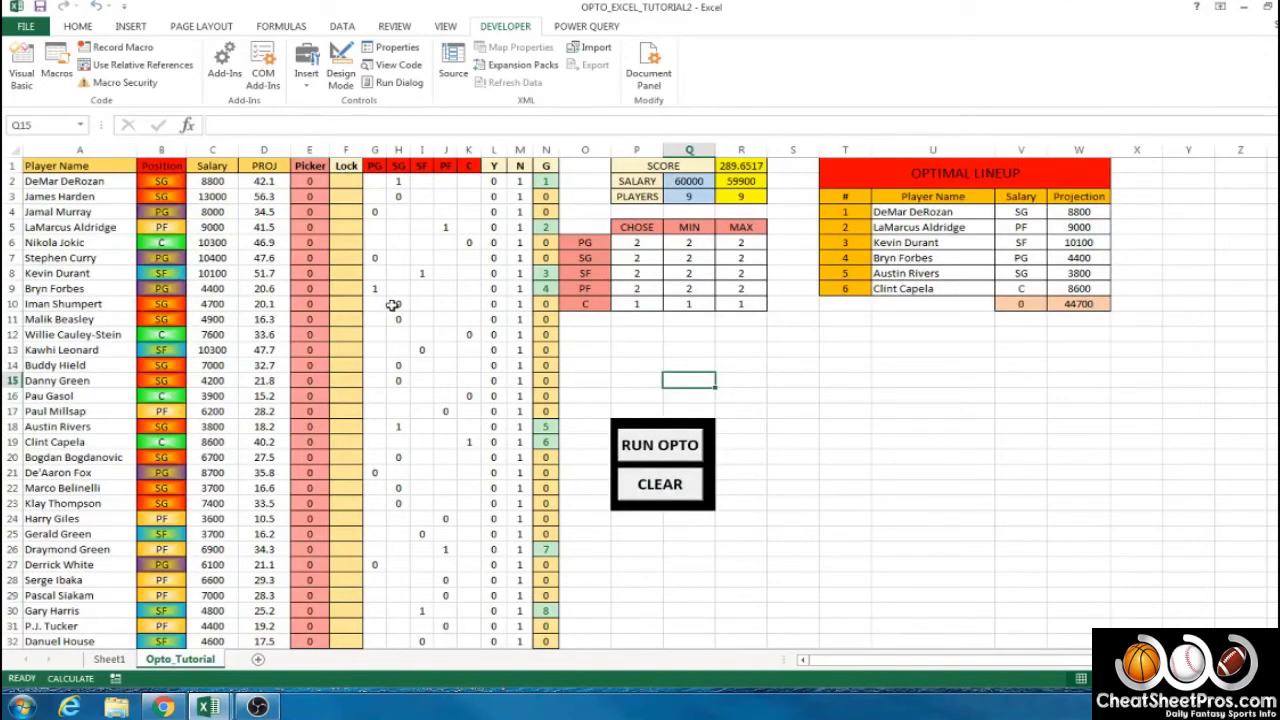
left_click(655, 450)
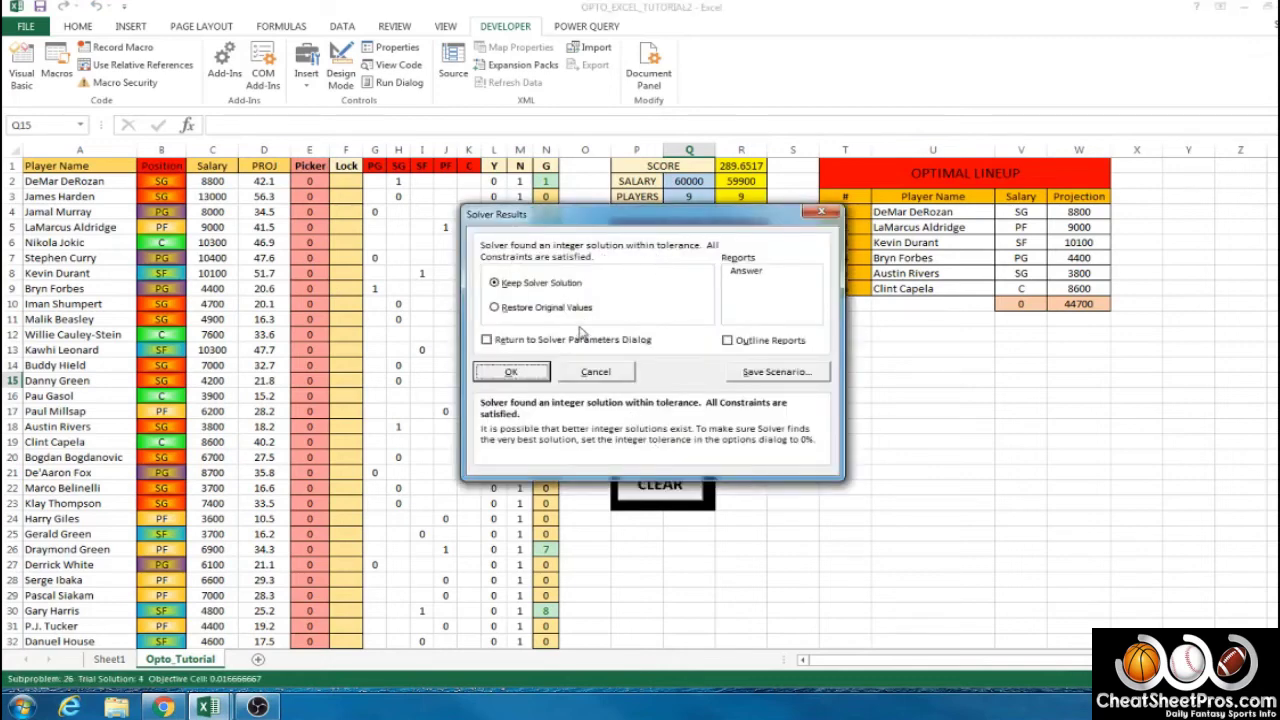
left_click(511, 374)
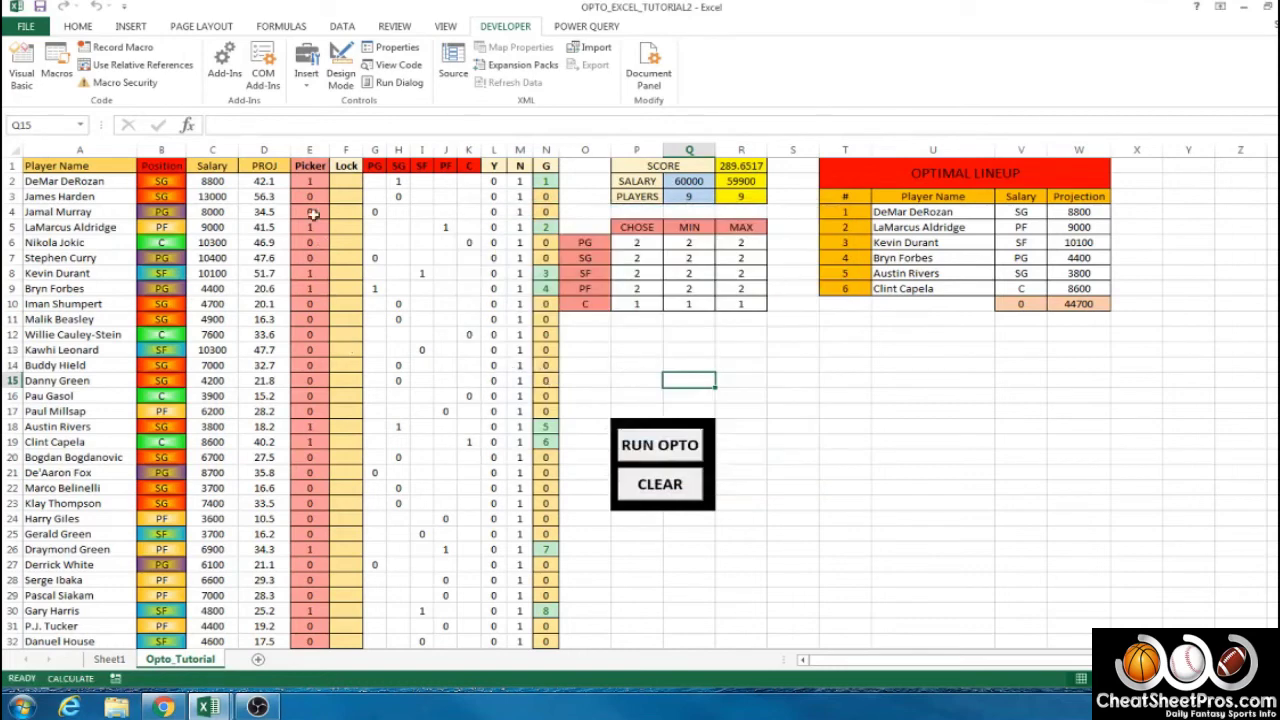
left_click(310, 150)
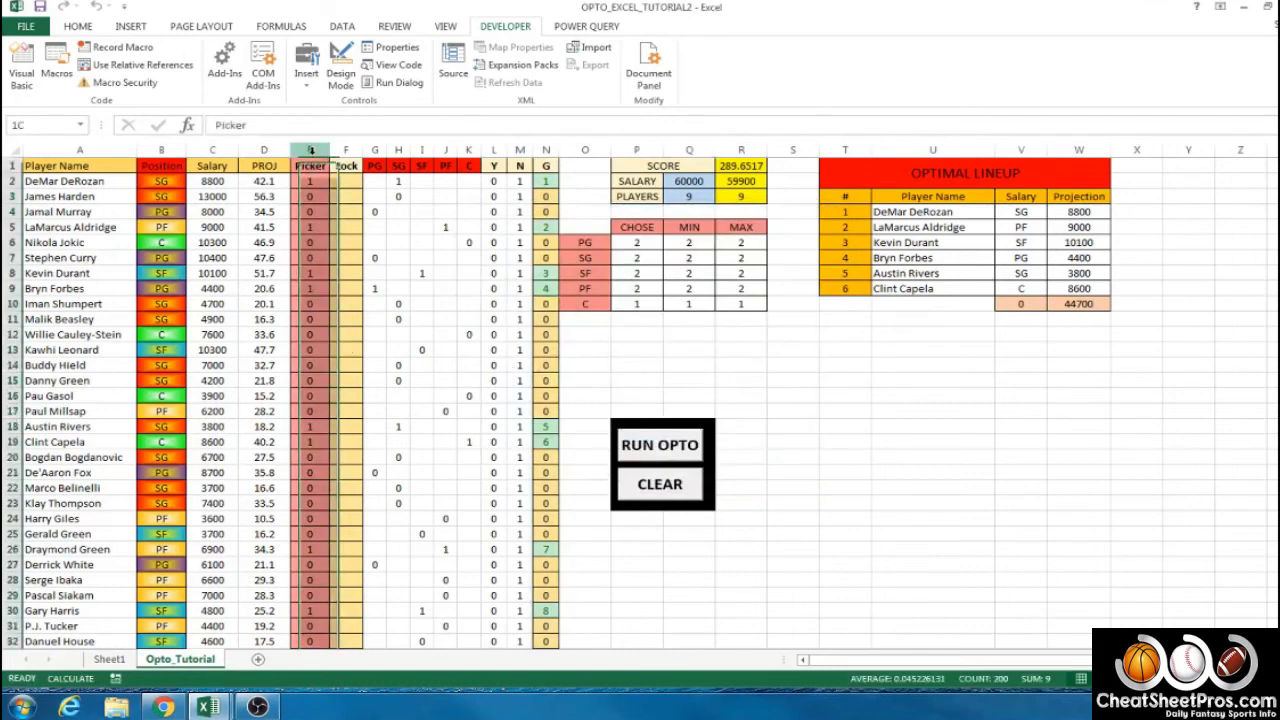
left_click(546, 150)
left_click(595, 334)
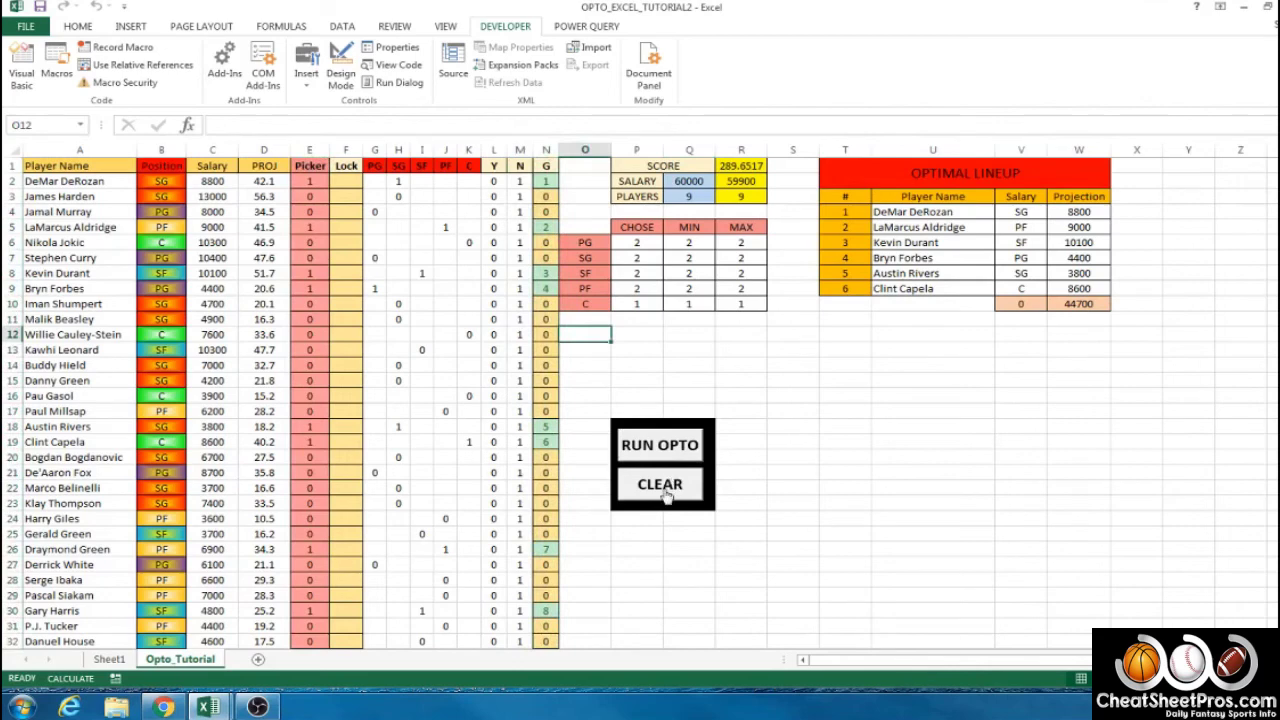
Reset the picks and rerun the optimizer with the salary limit in Q2 set to 58000, keeping the Solver solution.
left_click(663, 486)
left_click(688, 183)
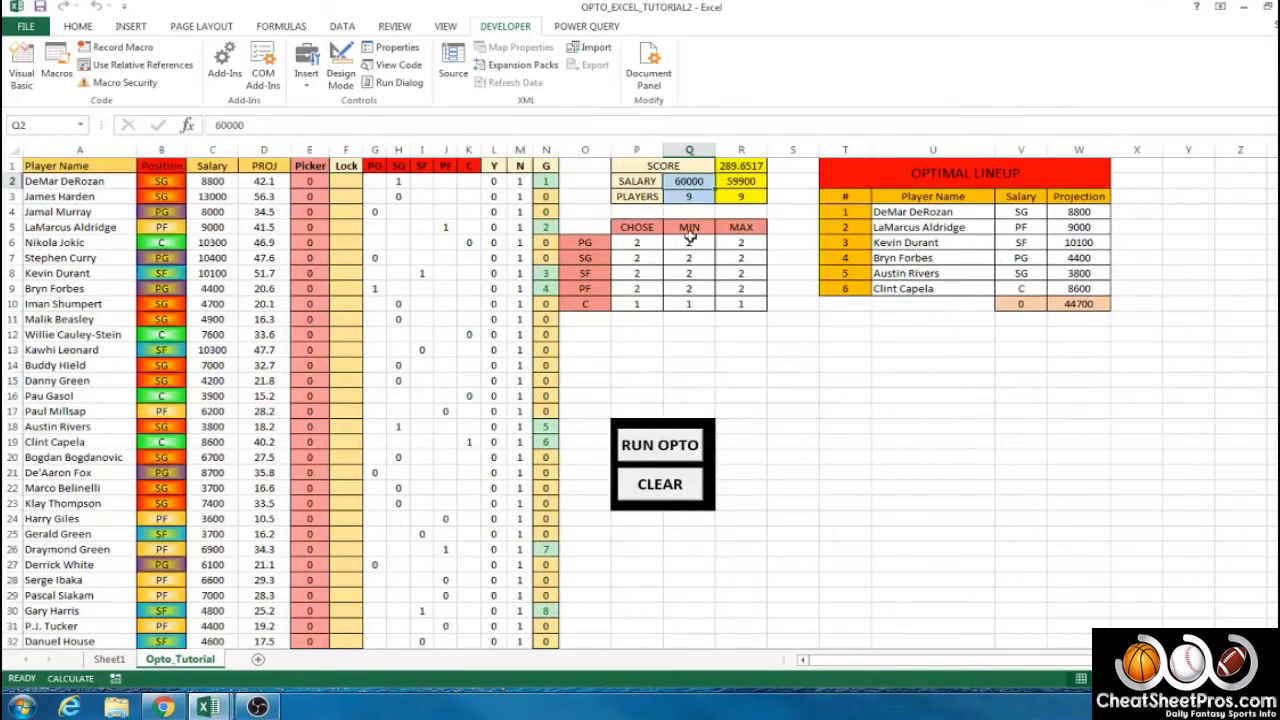
type("58000")
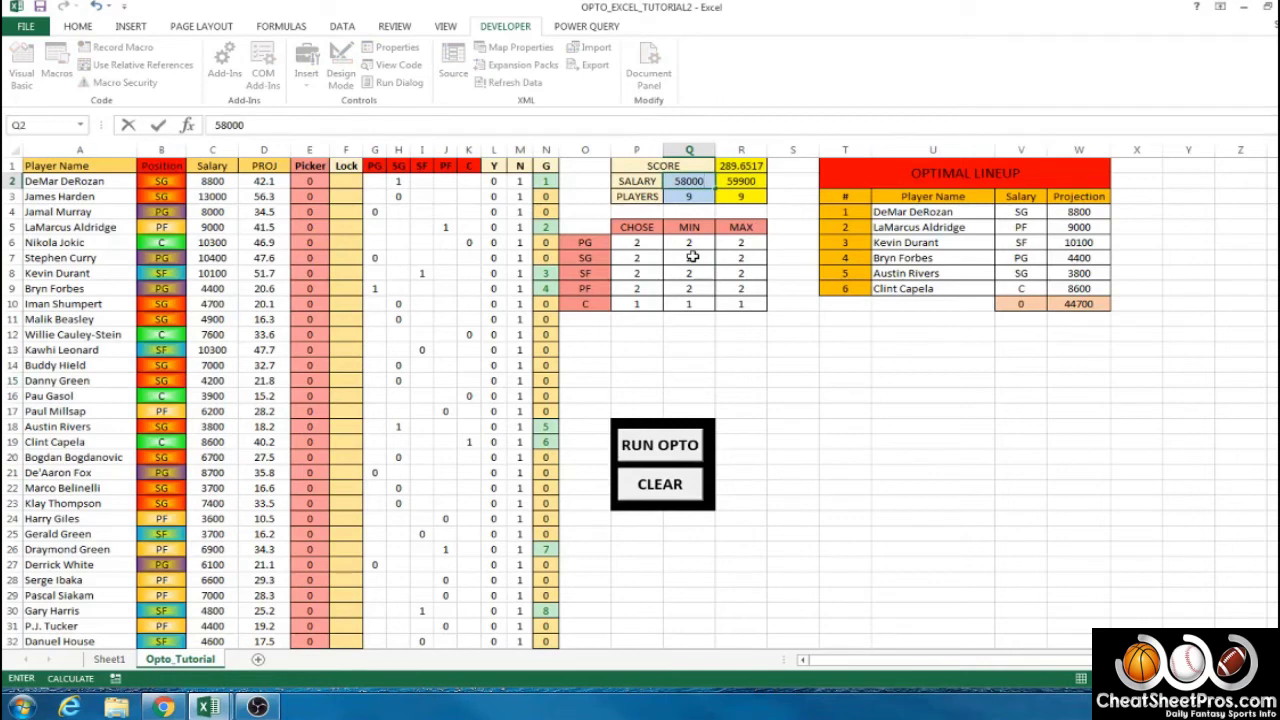
left_click(668, 380)
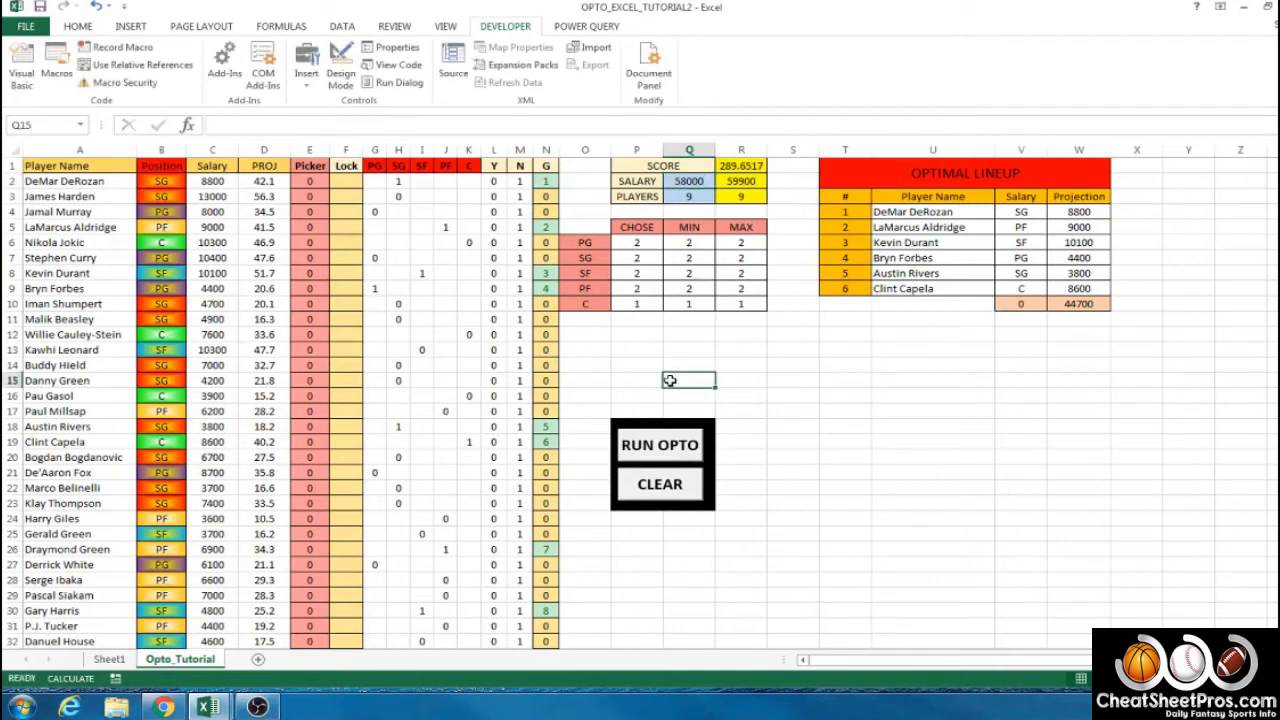
left_click(659, 447)
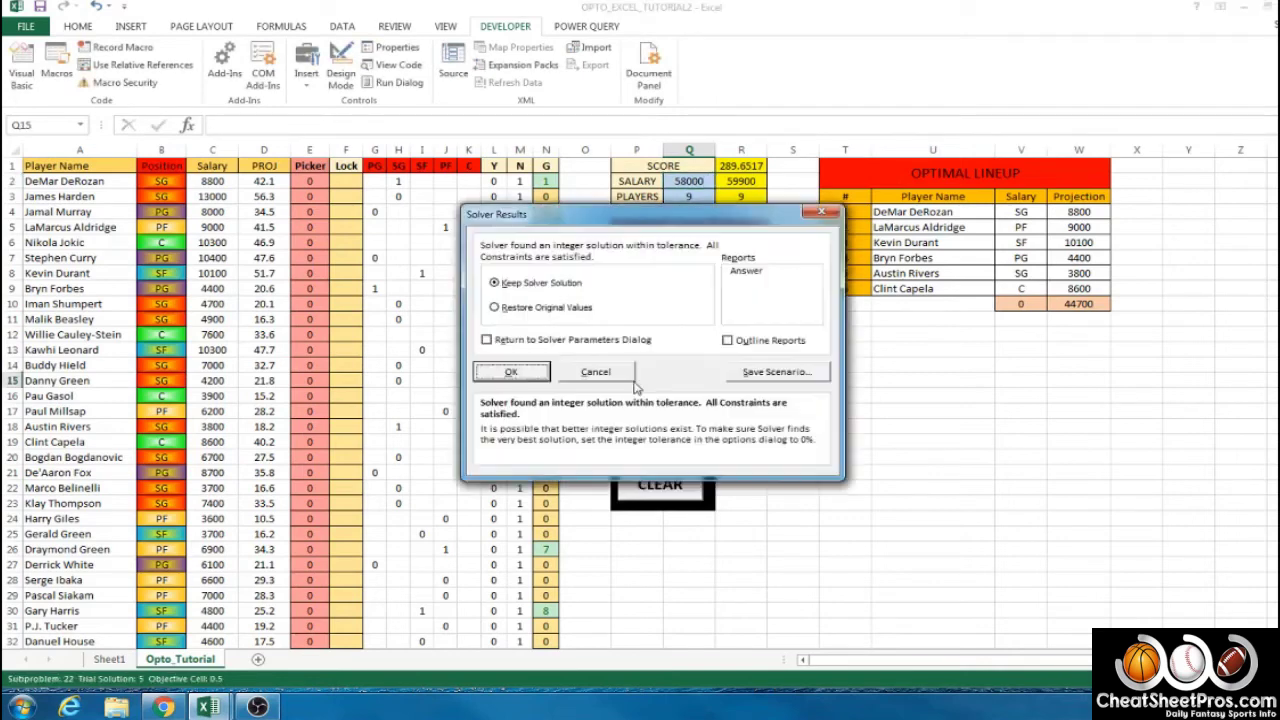
left_click(505, 372)
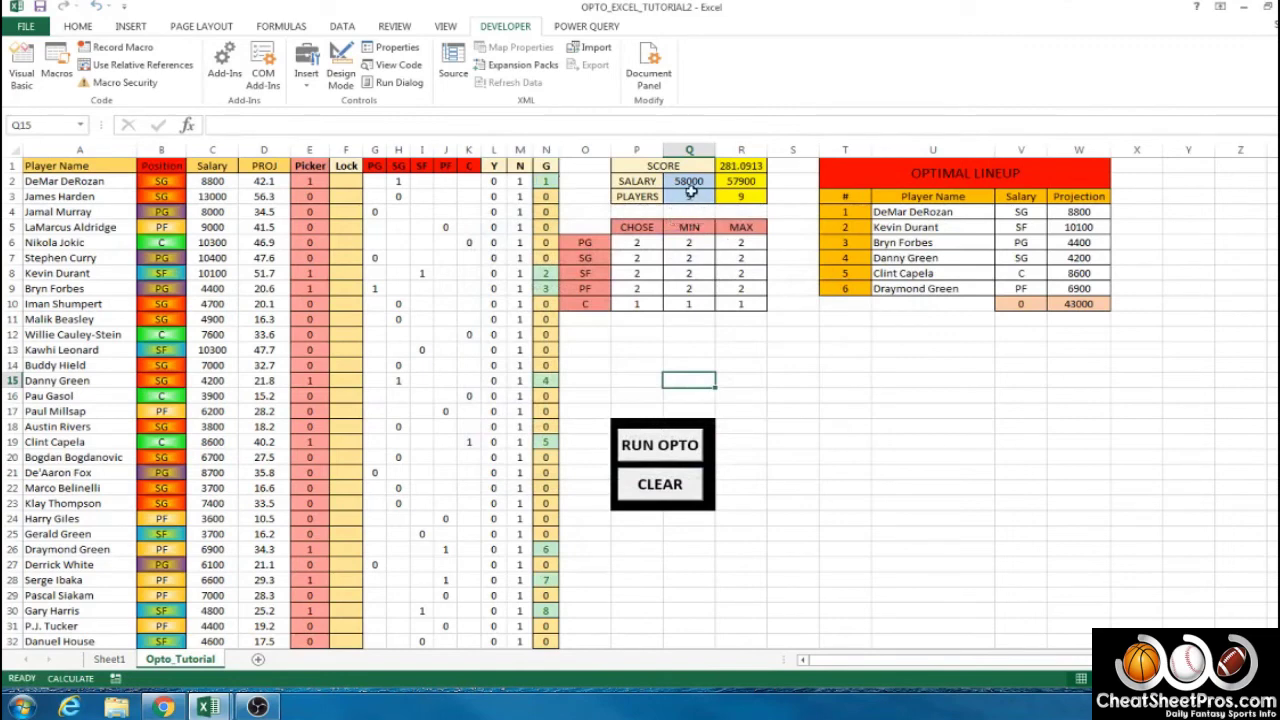
left_click_drag(640, 244, 668, 318)
left_click(657, 343)
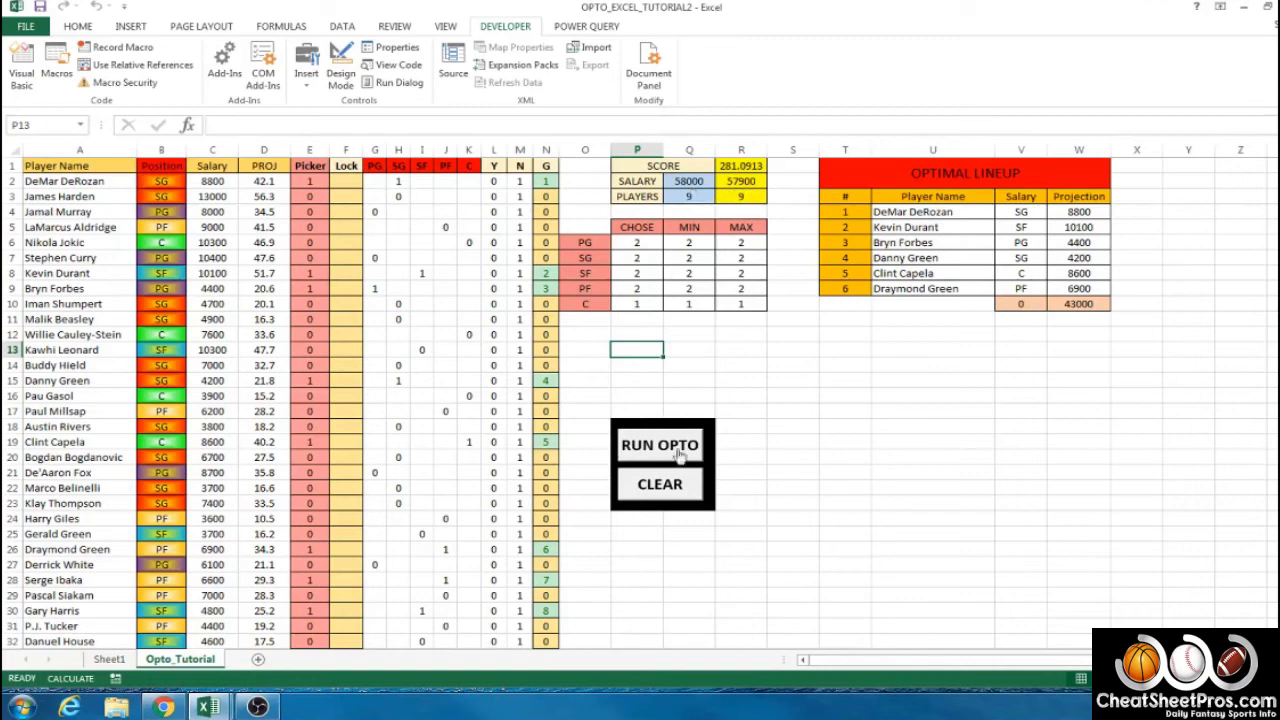
Reset the picks with the CLEAR button and set the salary limit in Q2 to 60000.
left_click(662, 484)
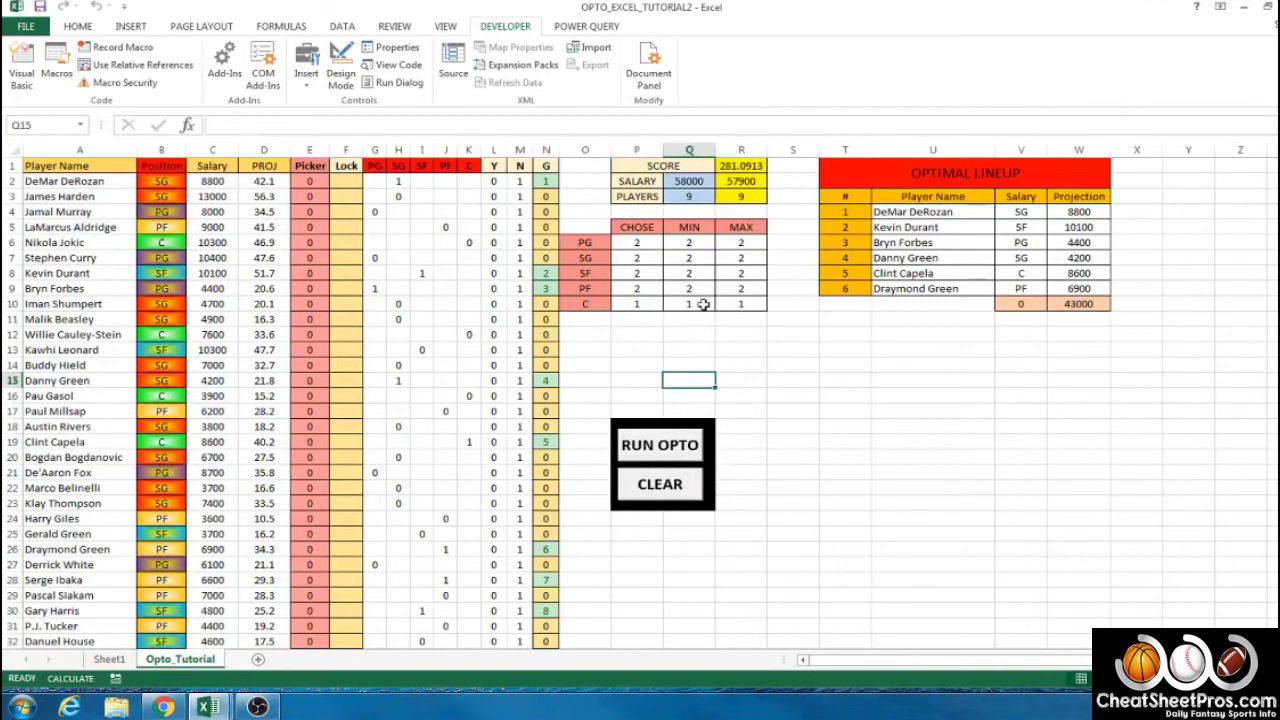
left_click(690, 181)
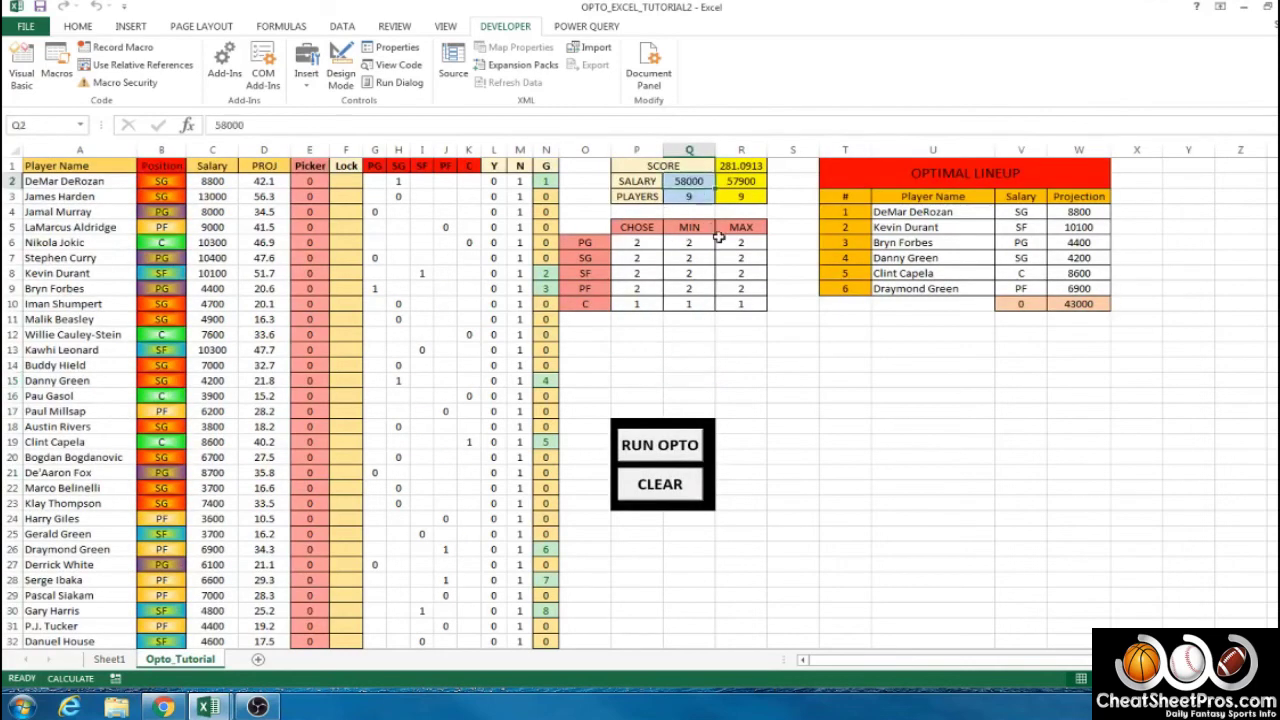
type("60000")
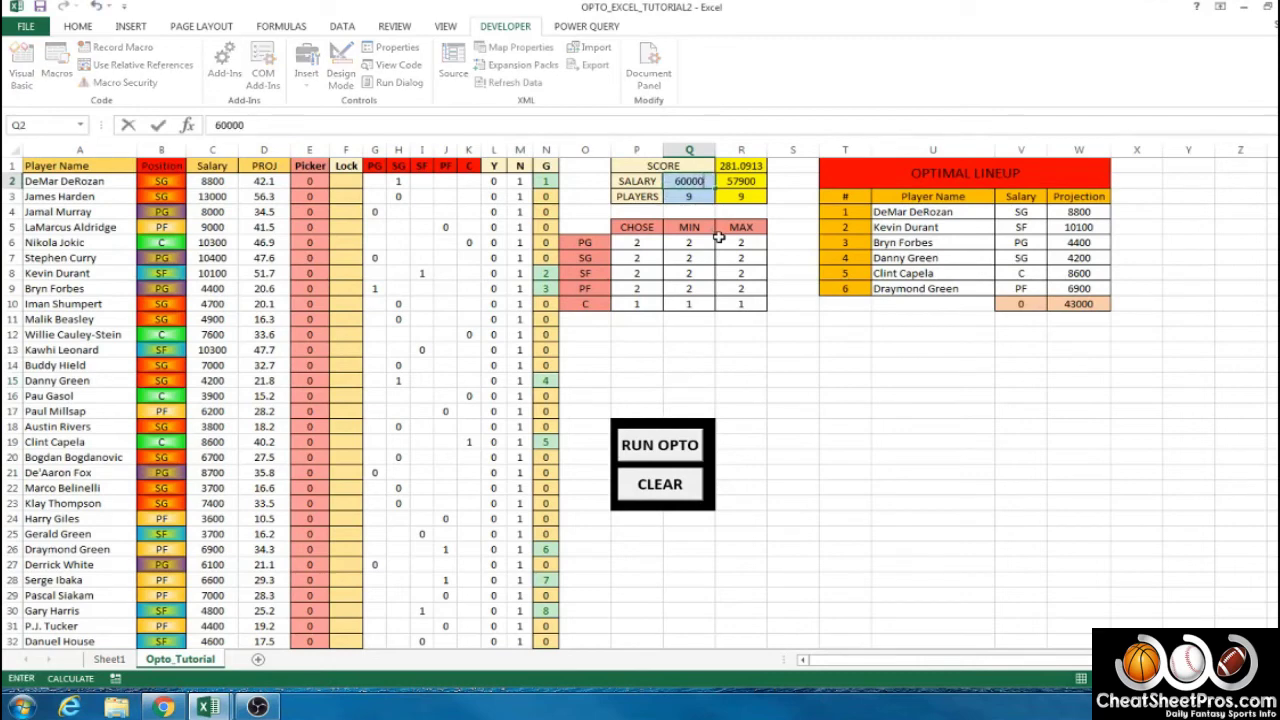
left_click(679, 351)
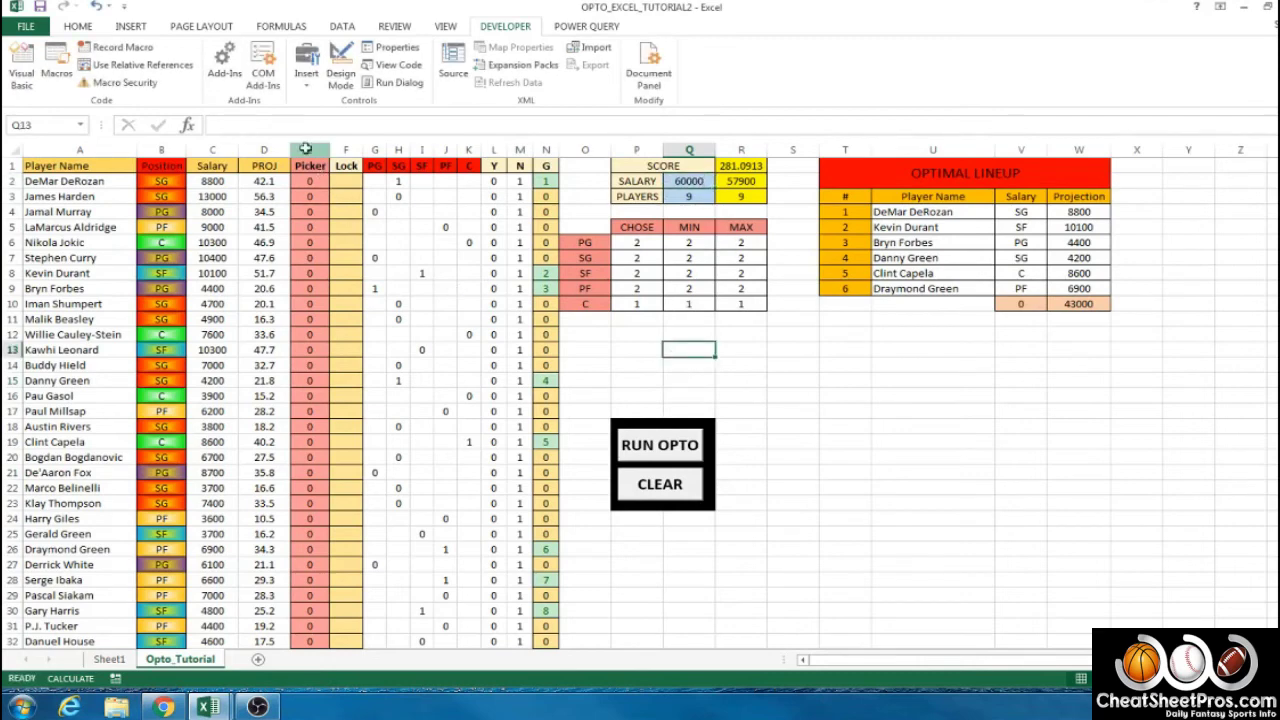
left_click(307, 150)
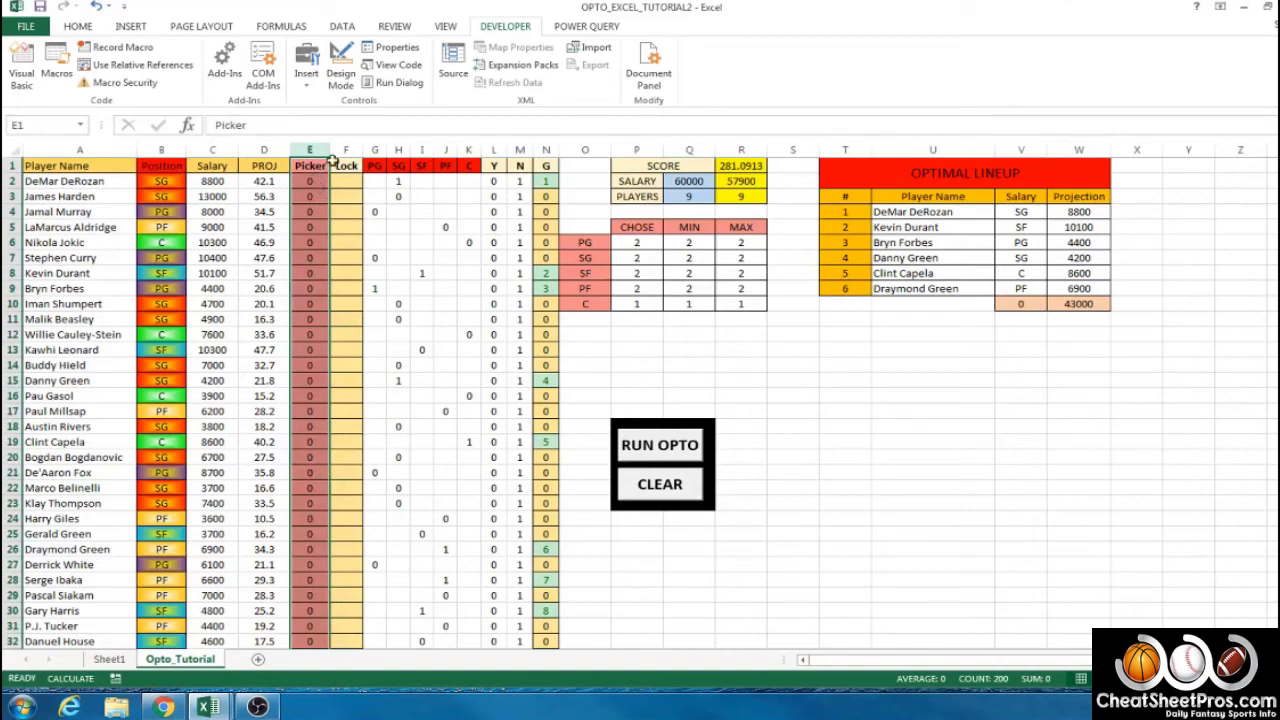
left_click(346, 150)
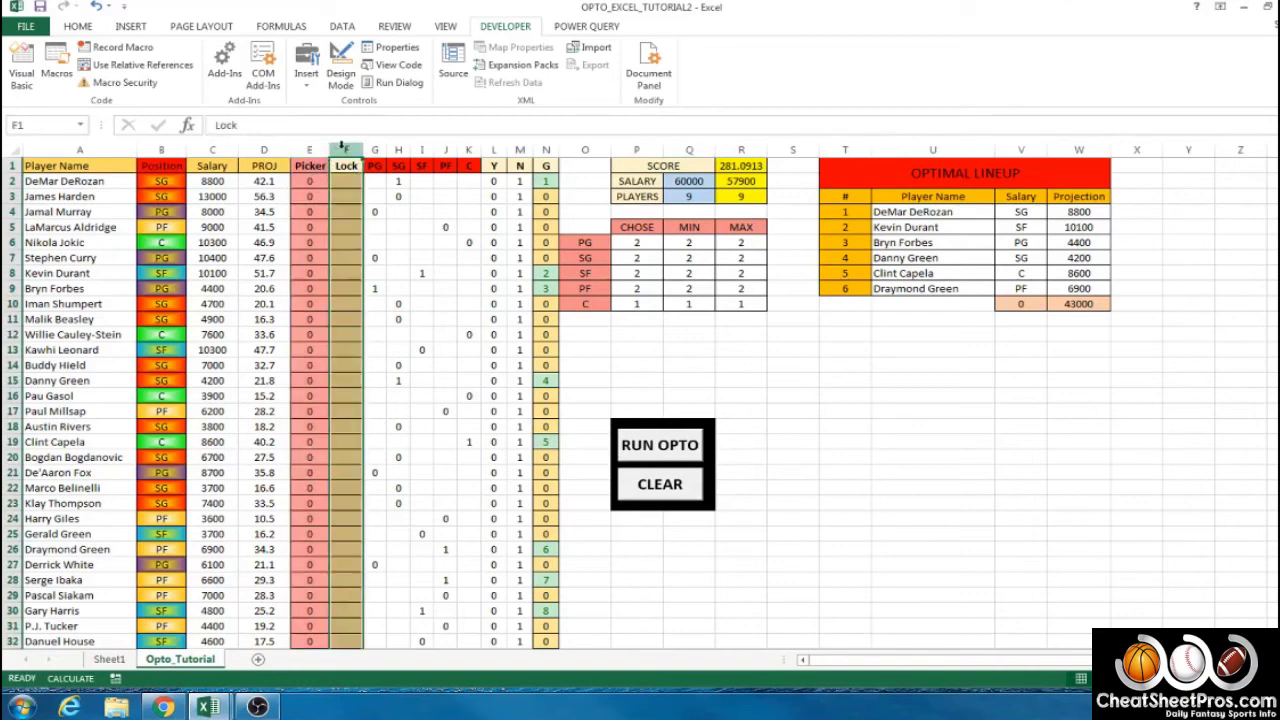
left_click(687, 350)
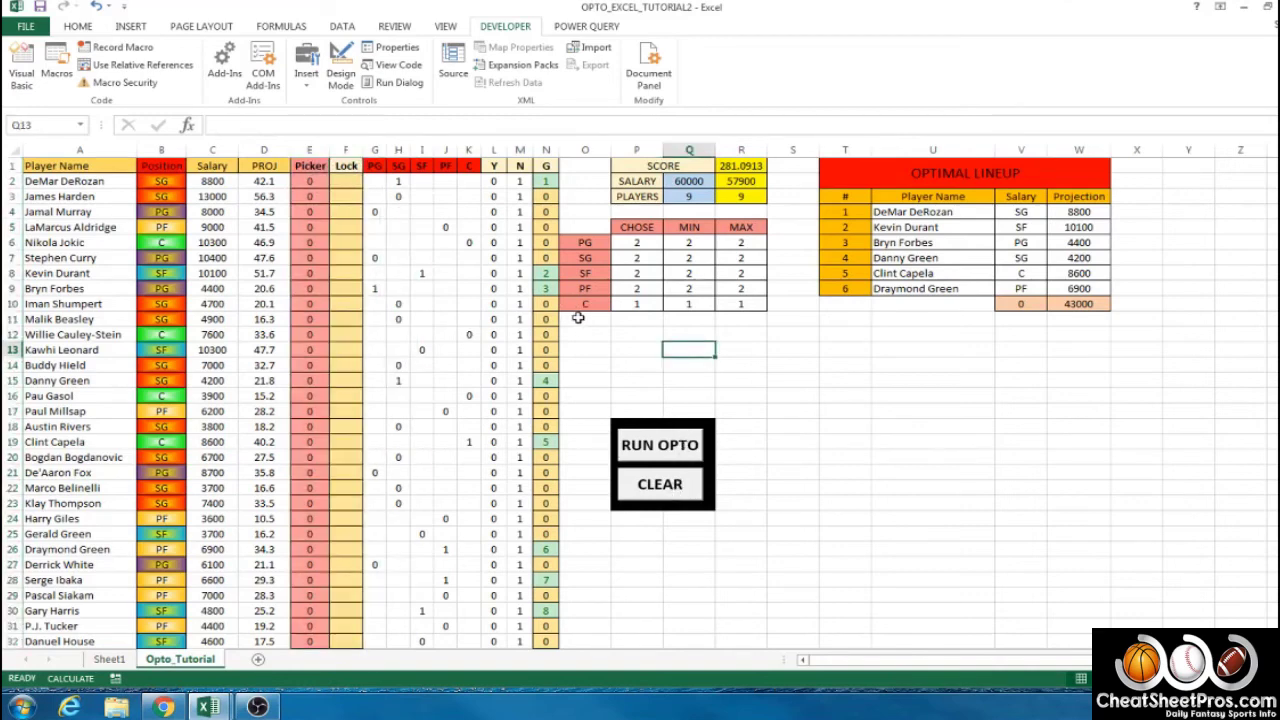
Lock Stephen Curry with L in F7, run the optimizer keeping the Solver solution, and reset with CLEAR.
left_click(346, 258)
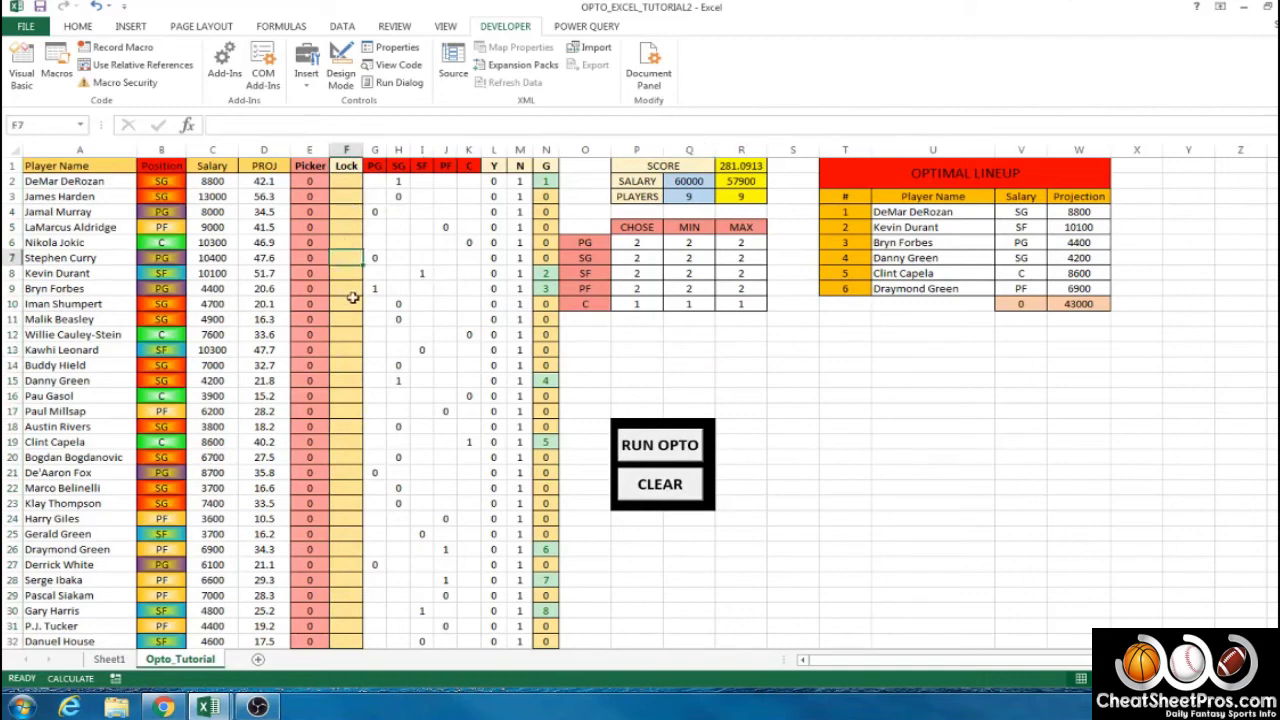
type("Lock")
key("BackSpace")
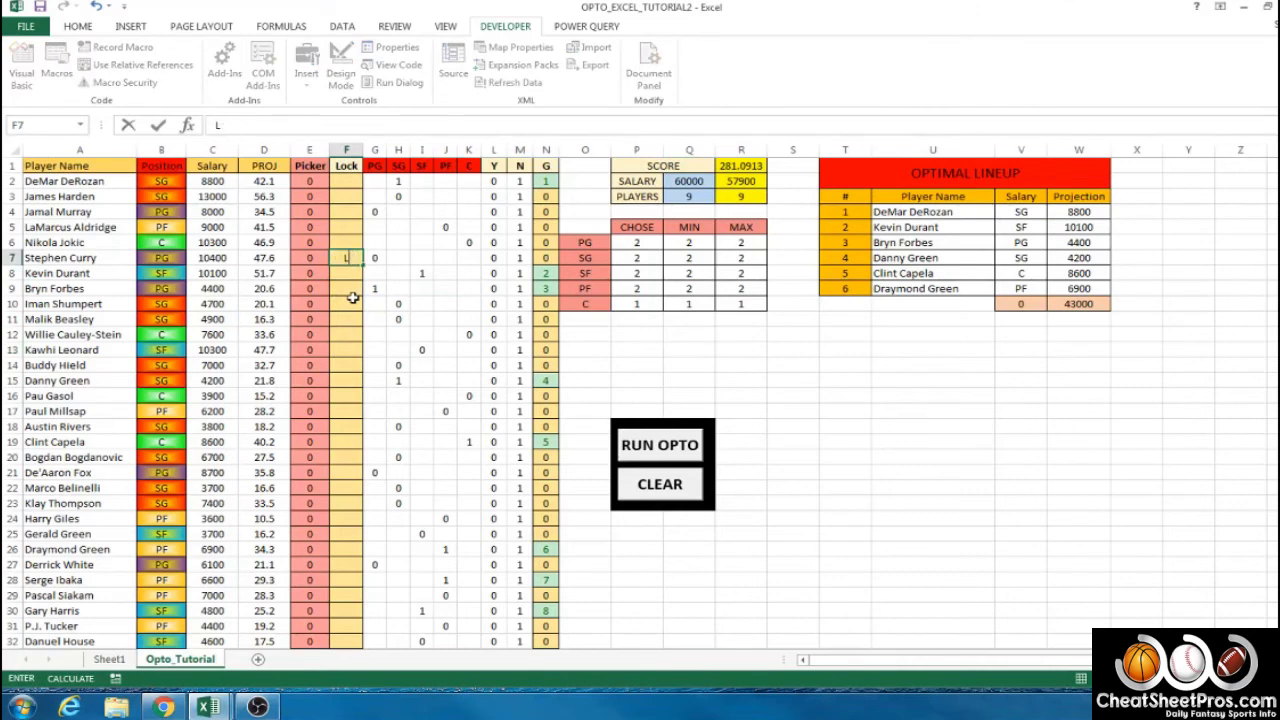
key("Return")
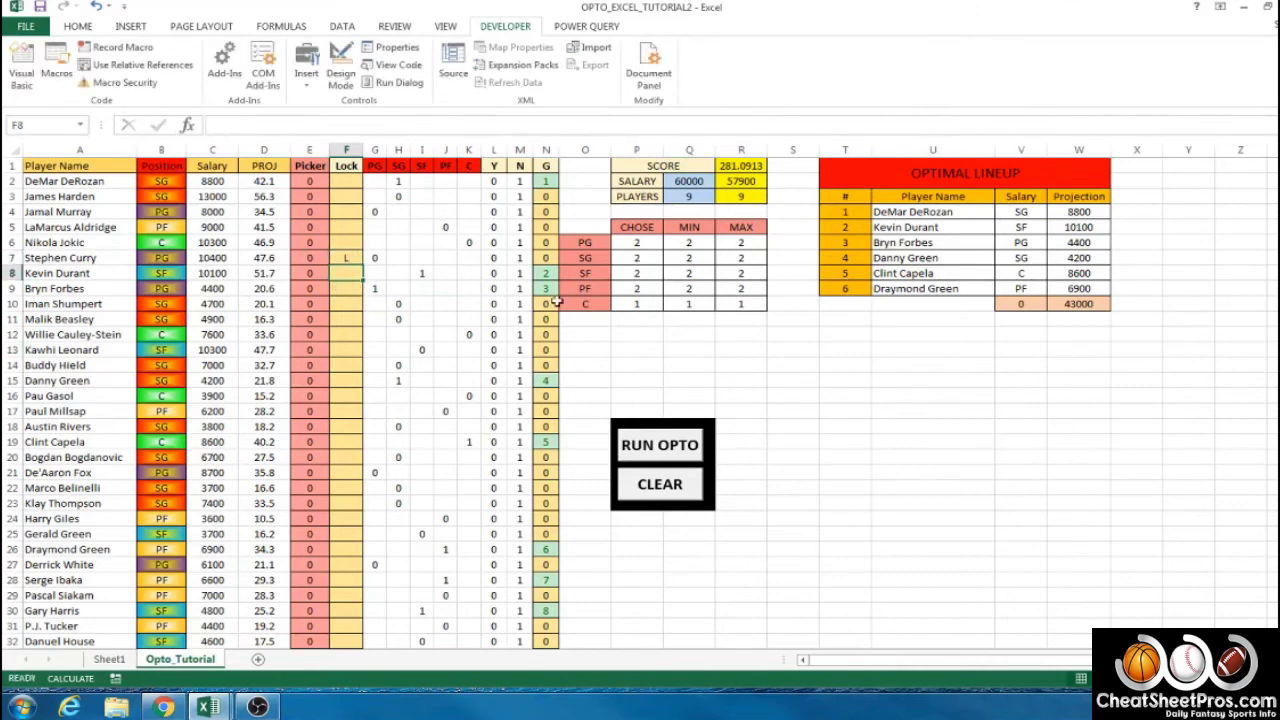
left_click(664, 446)
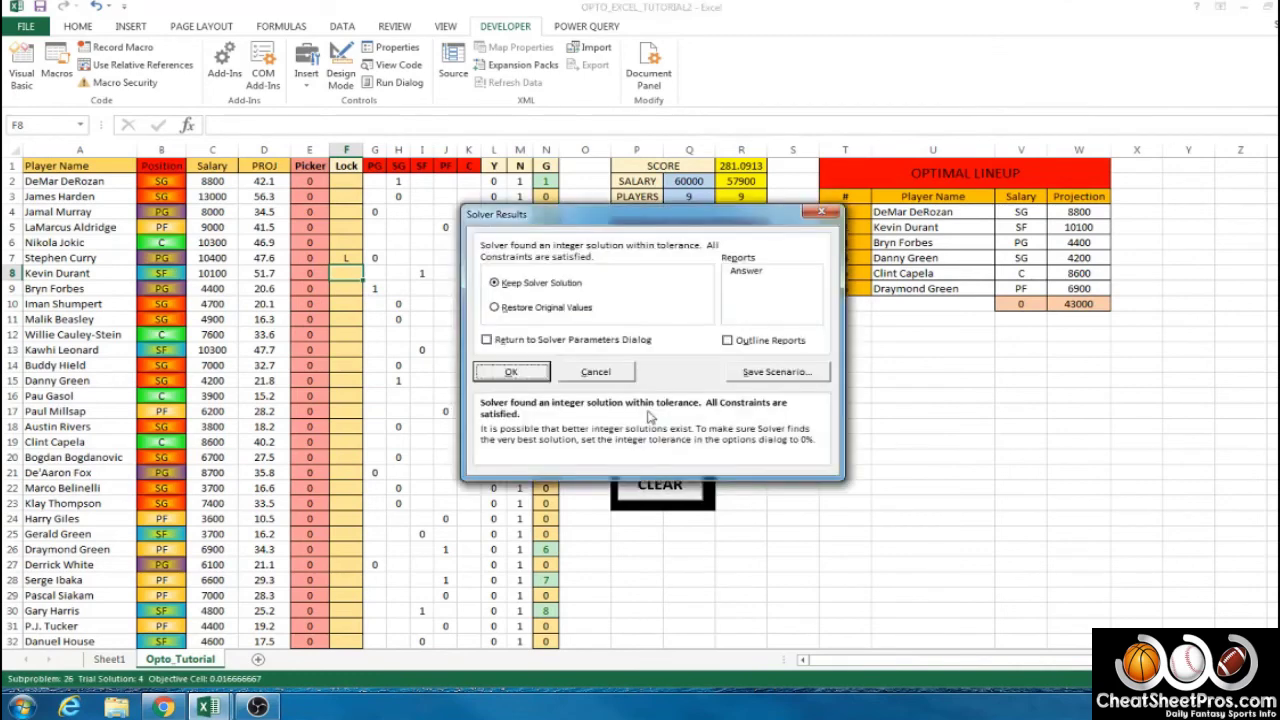
left_click(512, 371)
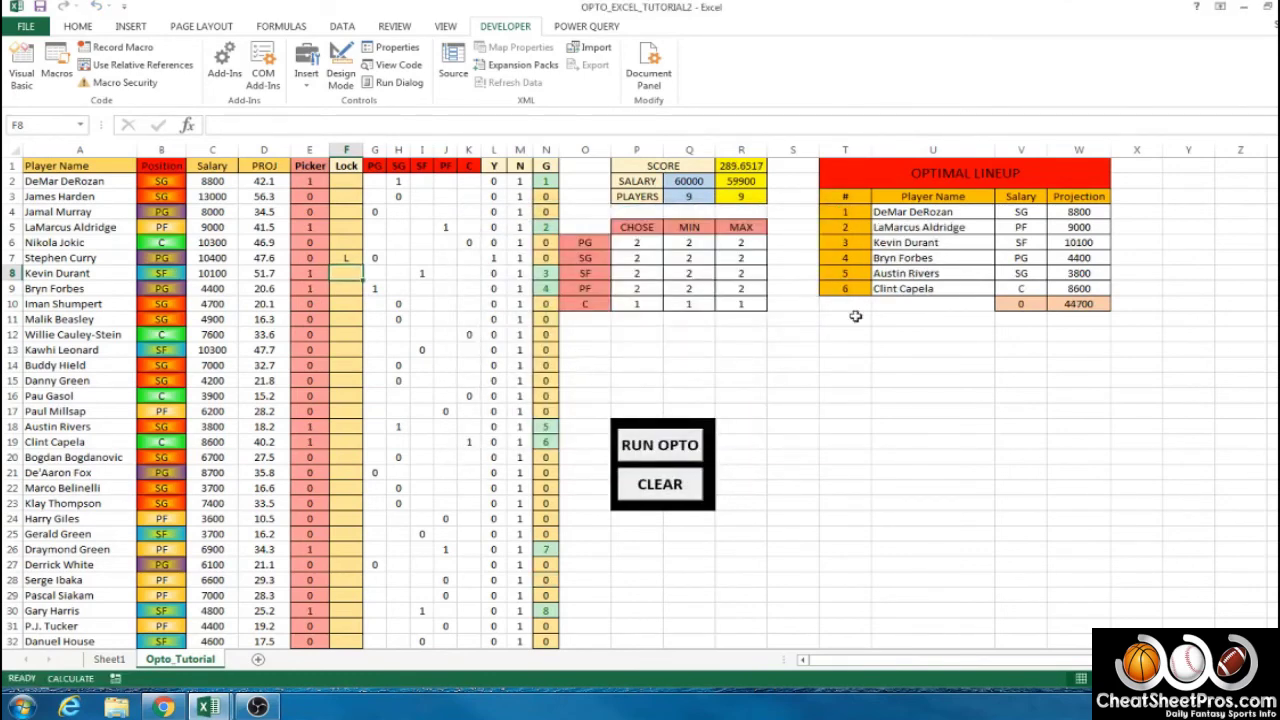
left_click(8, 257)
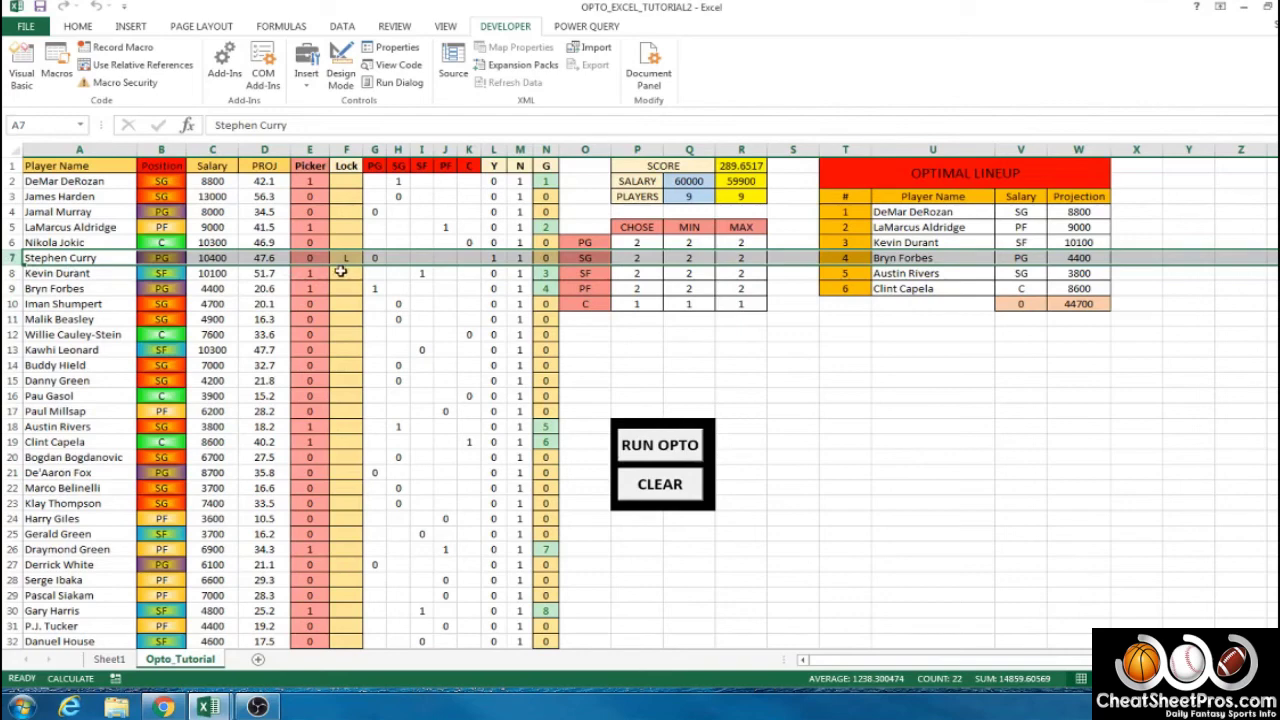
left_click(658, 484)
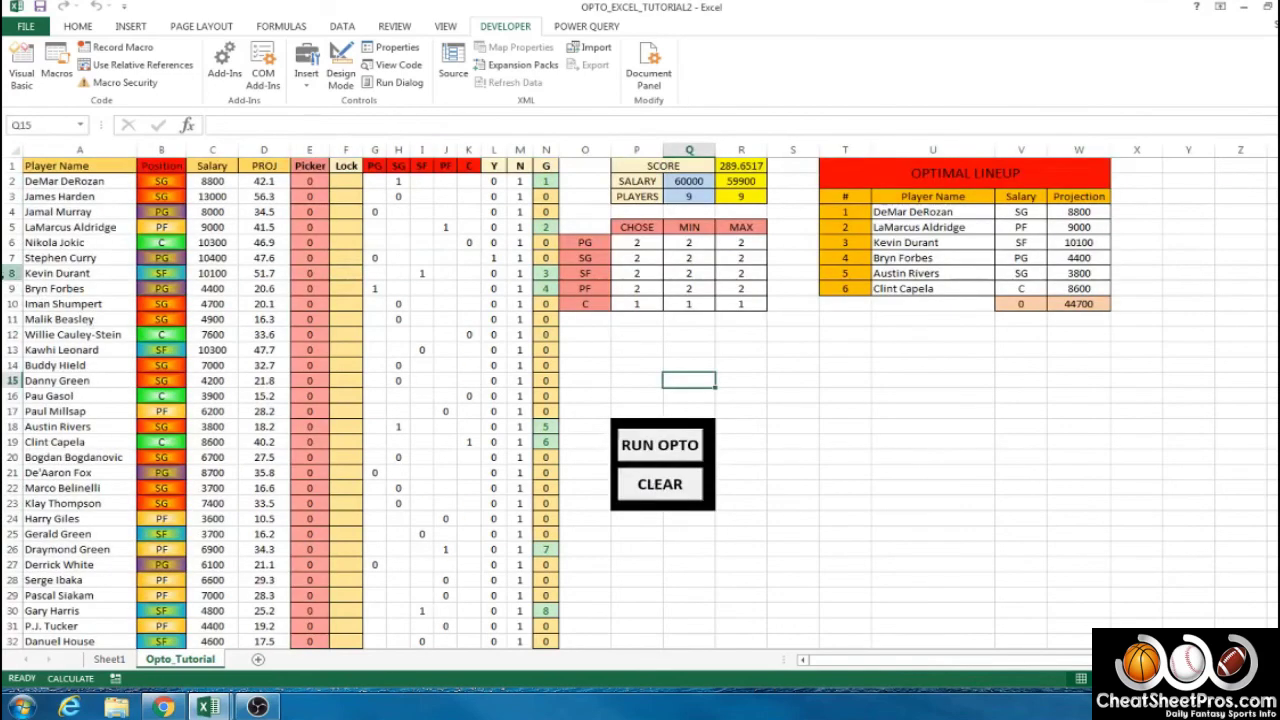
Examine Stephen Curry's row, the nearby Picker and Lock cells, and the lock formula in L7.
left_click(8, 258)
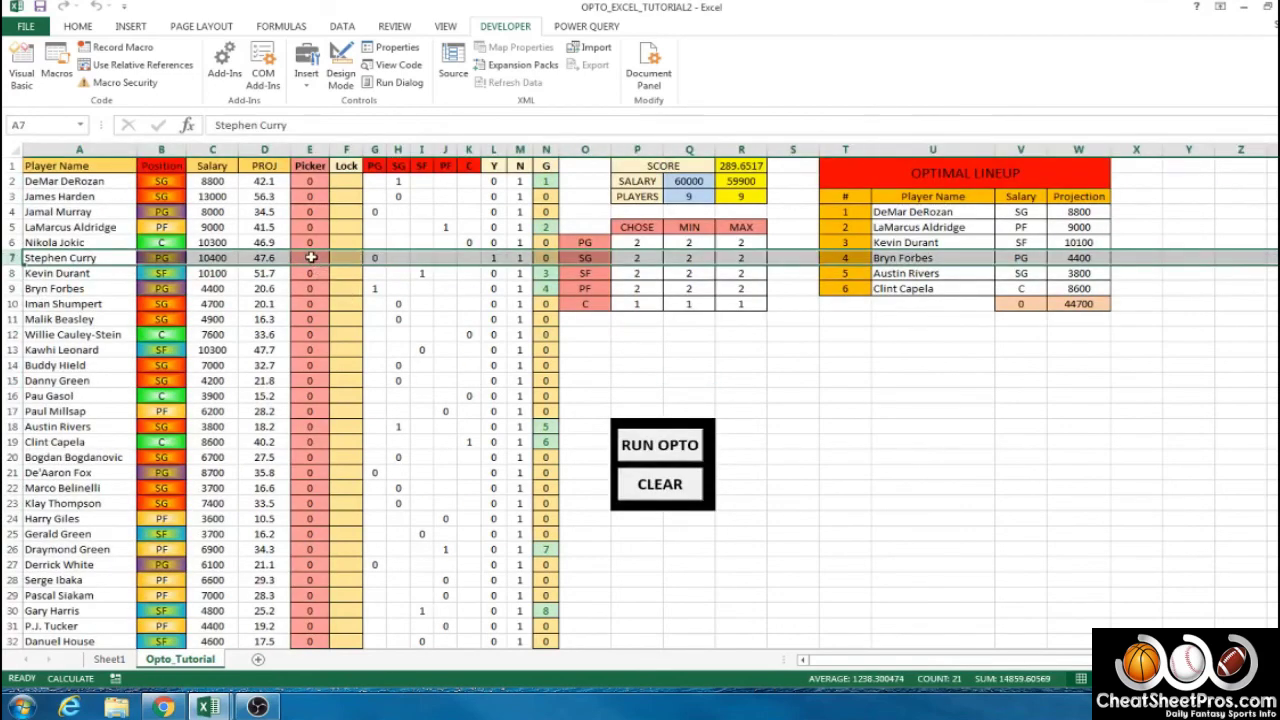
left_click(312, 259)
left_click(348, 258)
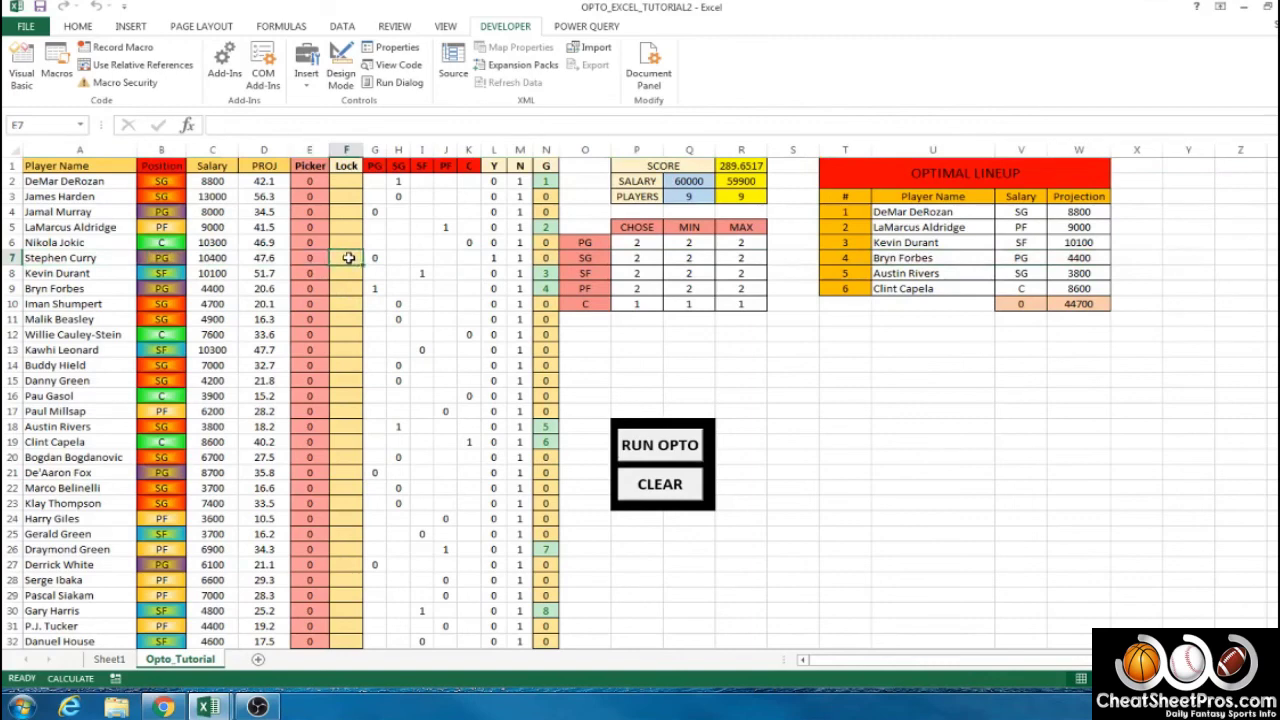
left_click(342, 181)
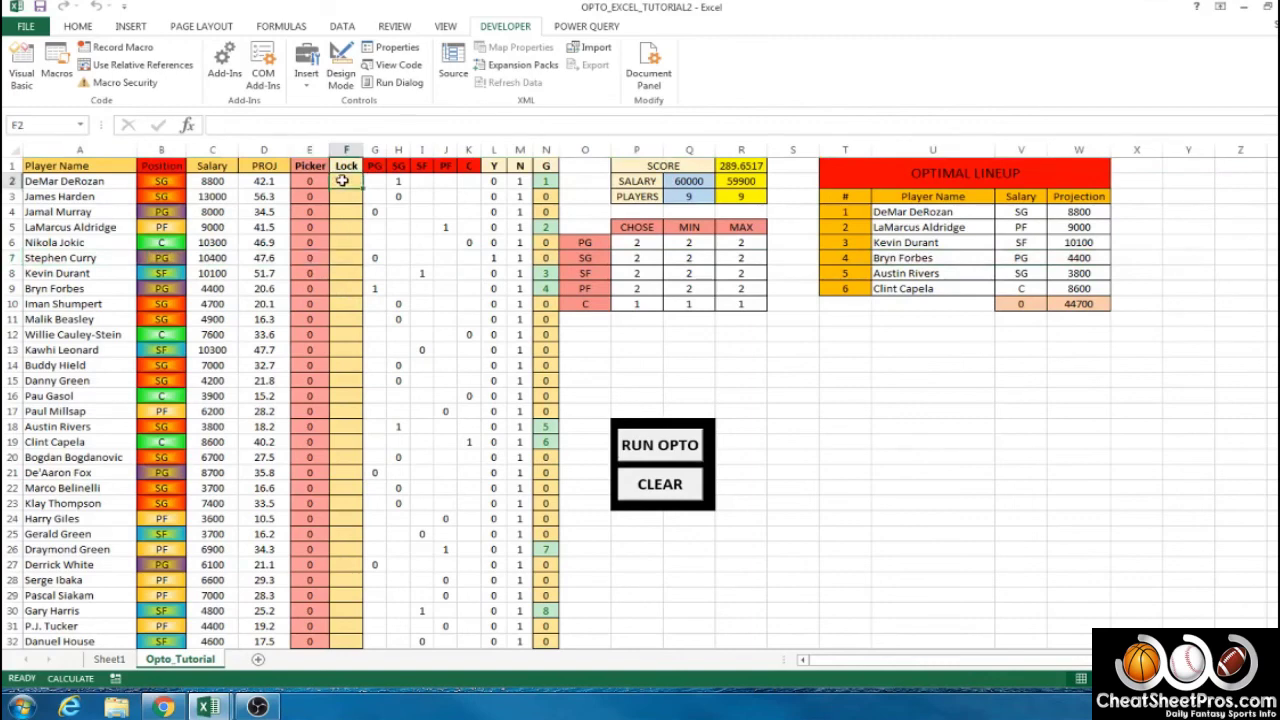
left_click(343, 196)
left_click(343, 216)
left_click(343, 243)
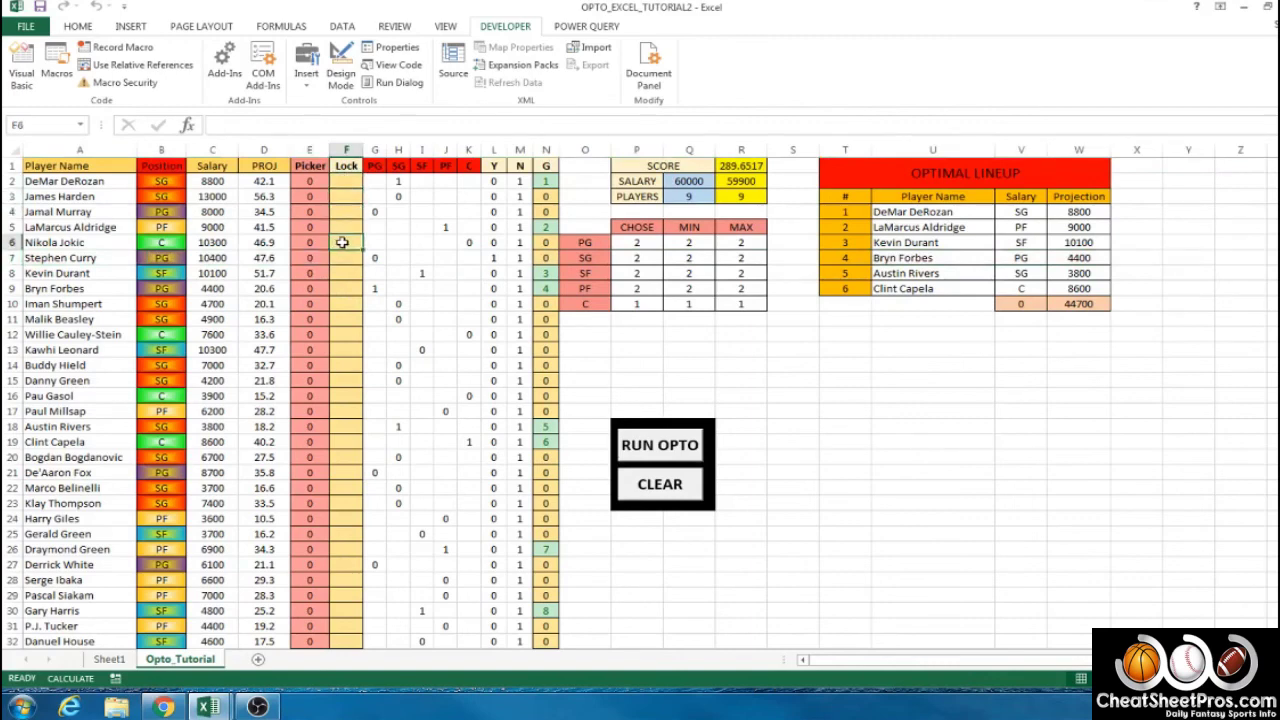
left_click(12, 258)
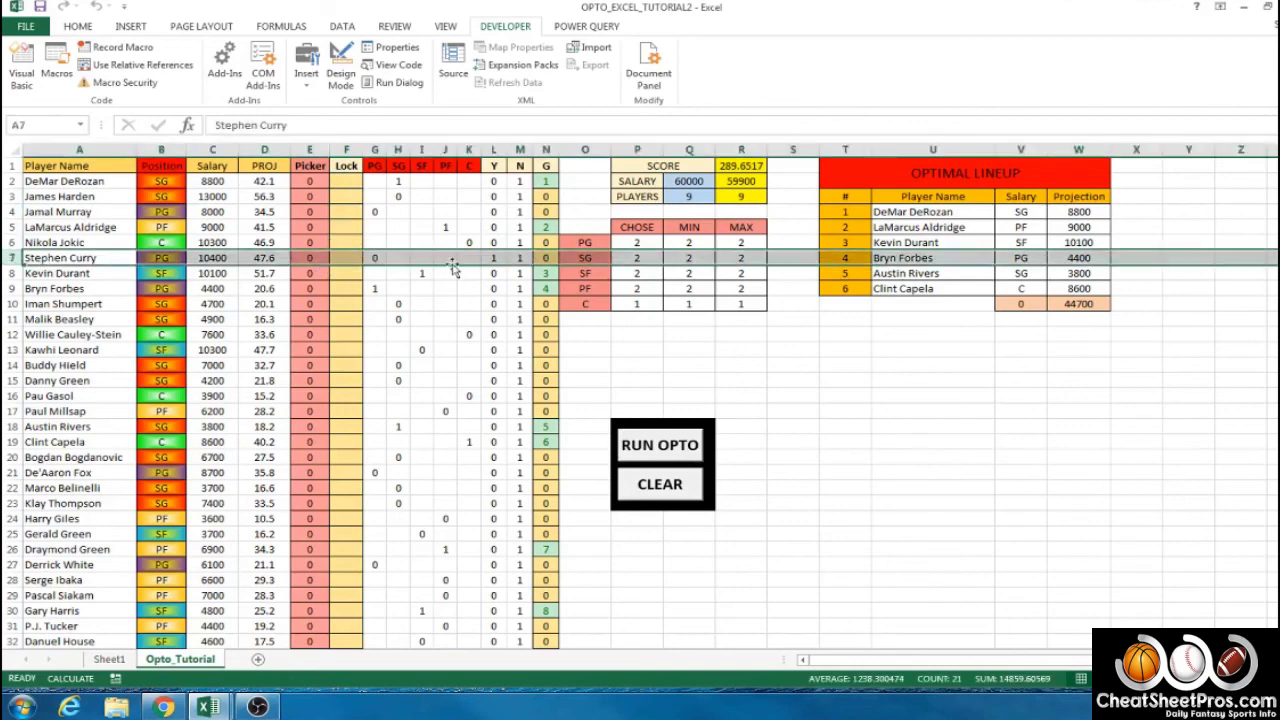
left_click(495, 259)
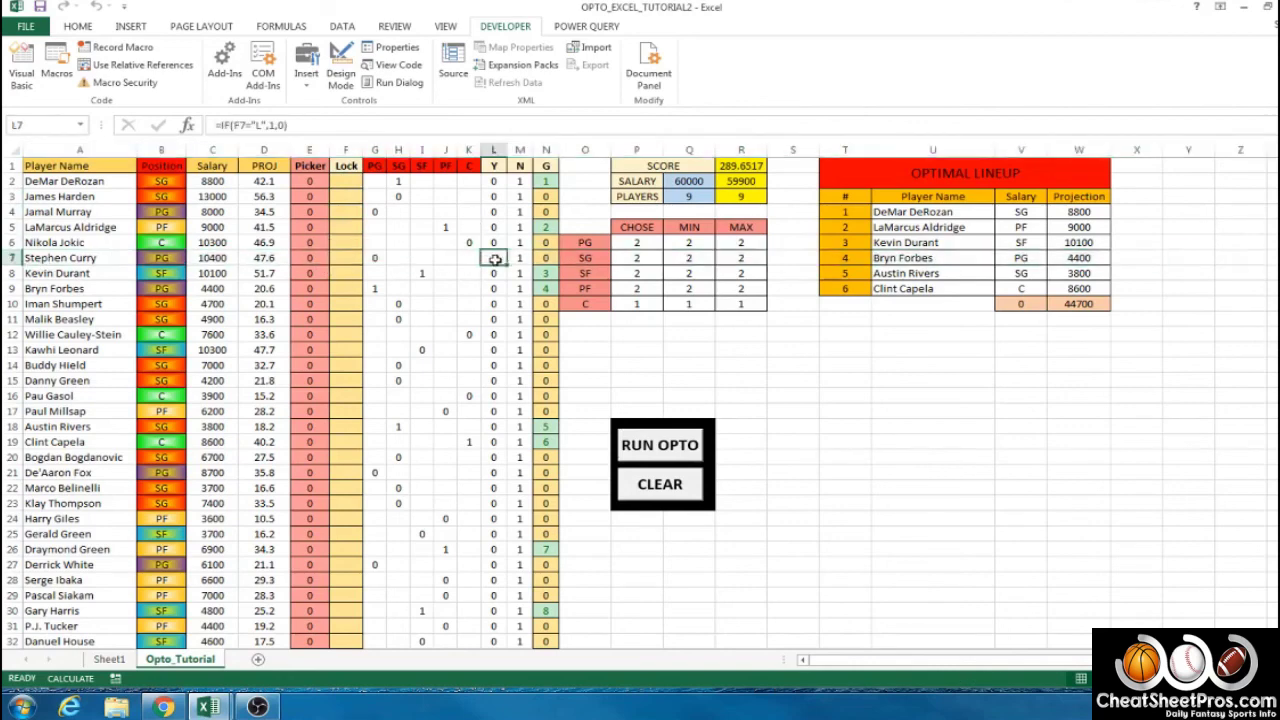
Try X and the word lock as entries in Stephen Curry's Lock cell F7, clearing each one.
left_click(344, 258)
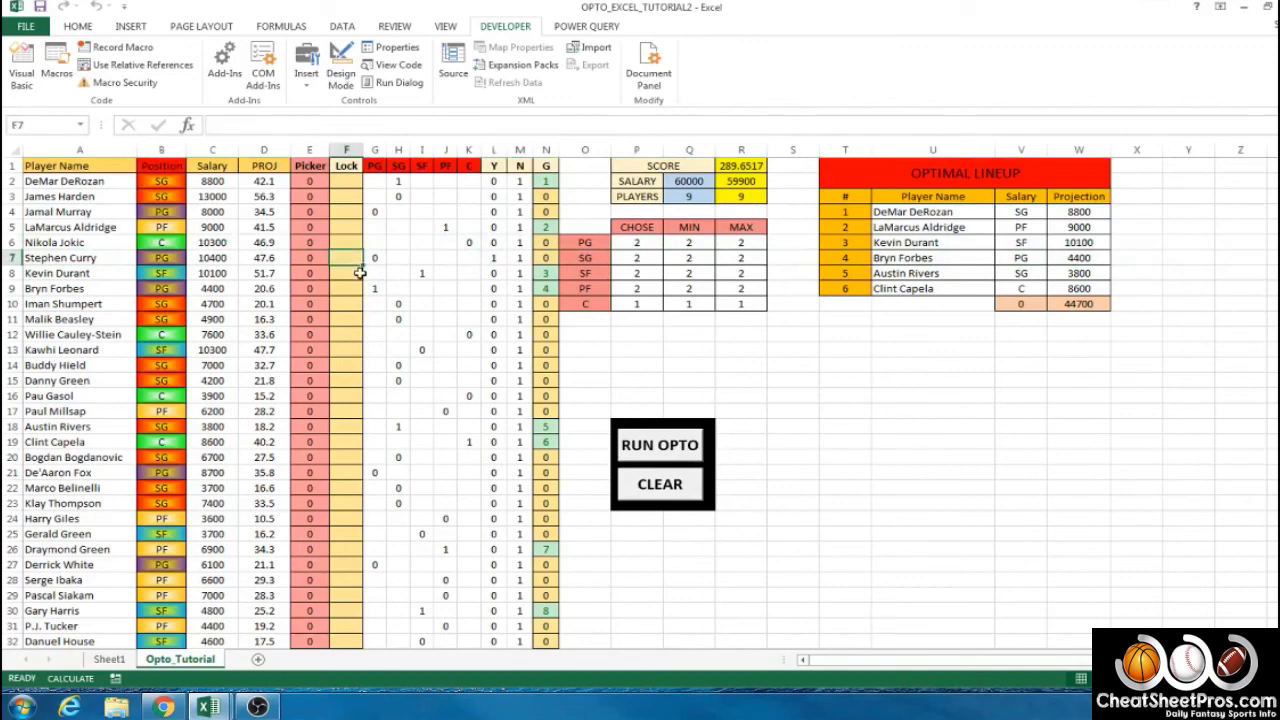
type("z")
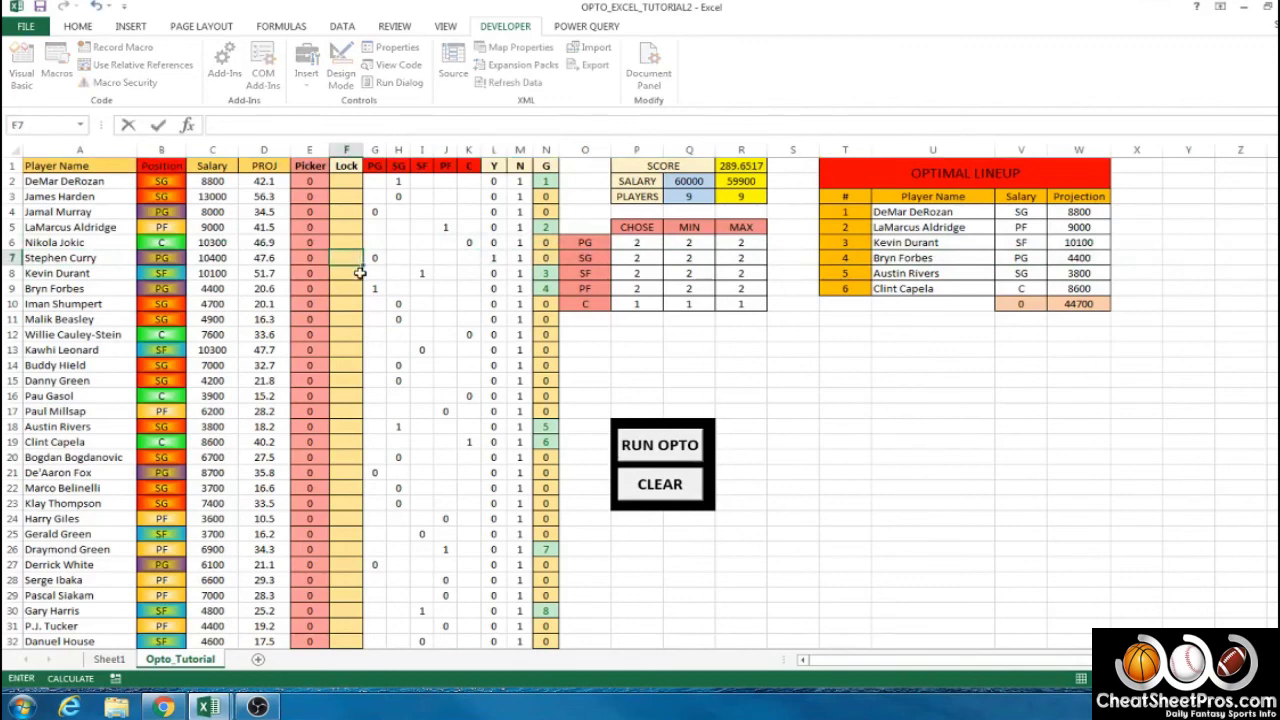
key("ctrl+Return")
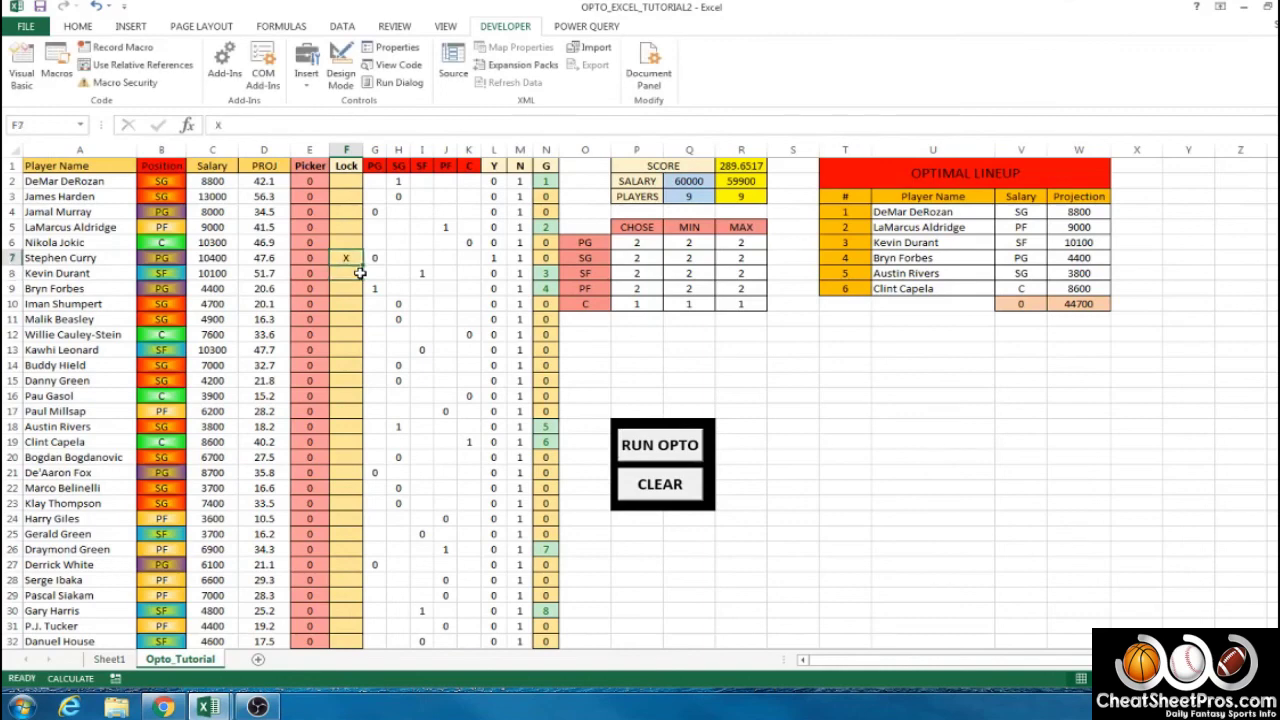
key("Delete")
key("Return")
left_click(348, 259)
type("lock")
key("Return")
left_click(348, 259)
key("Delete")
Enter L in the Lock cells F7 and F8 for Stephen Curry and Kevin Durant, and clear both cells.
type("Lock")
key("BackSpace")
key("BackSpace")
key("BackSpace")
key("Return")
key("Up")
left_click(346, 274)
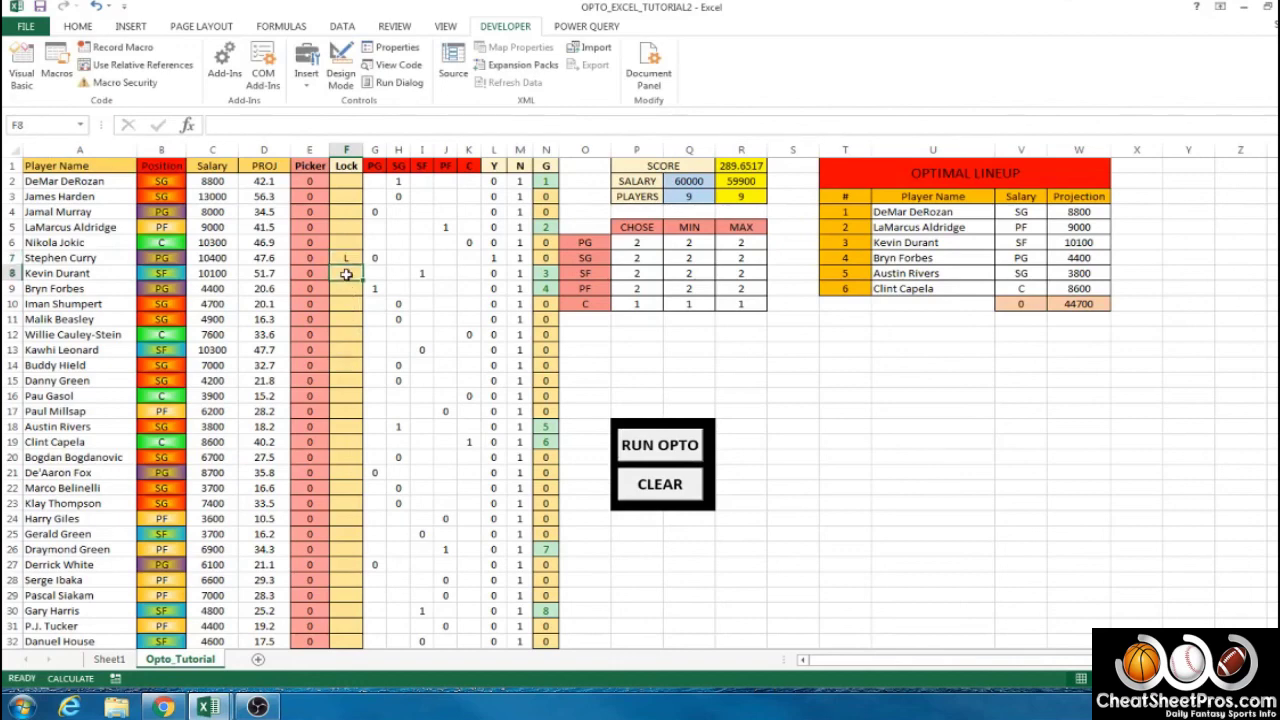
key("Down")
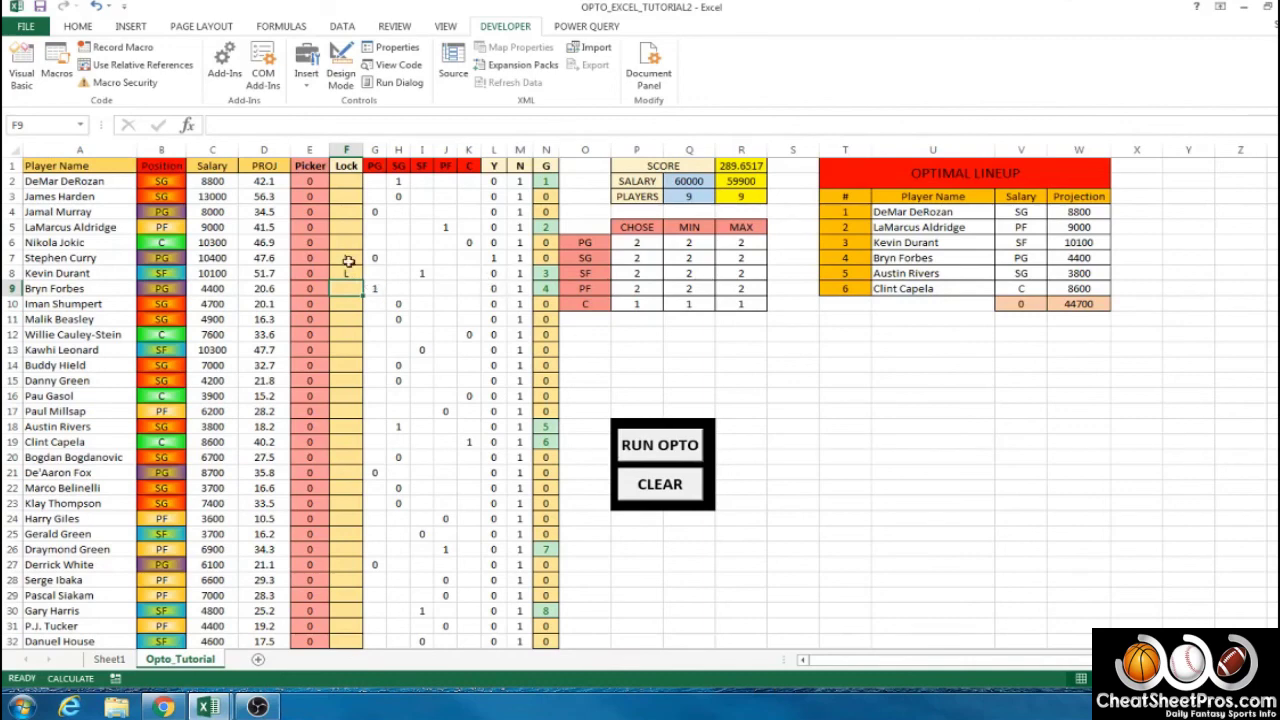
left_click_drag(347, 259, 348, 272)
key("Delete")
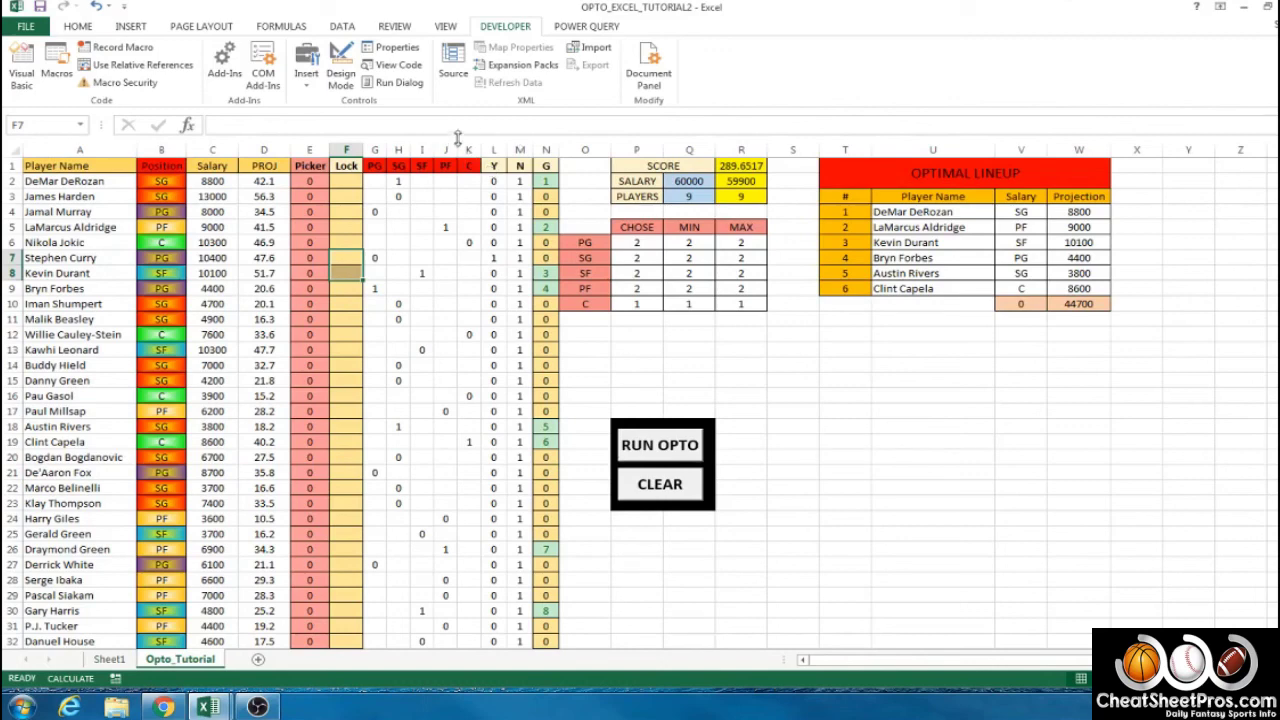
left_click(443, 29)
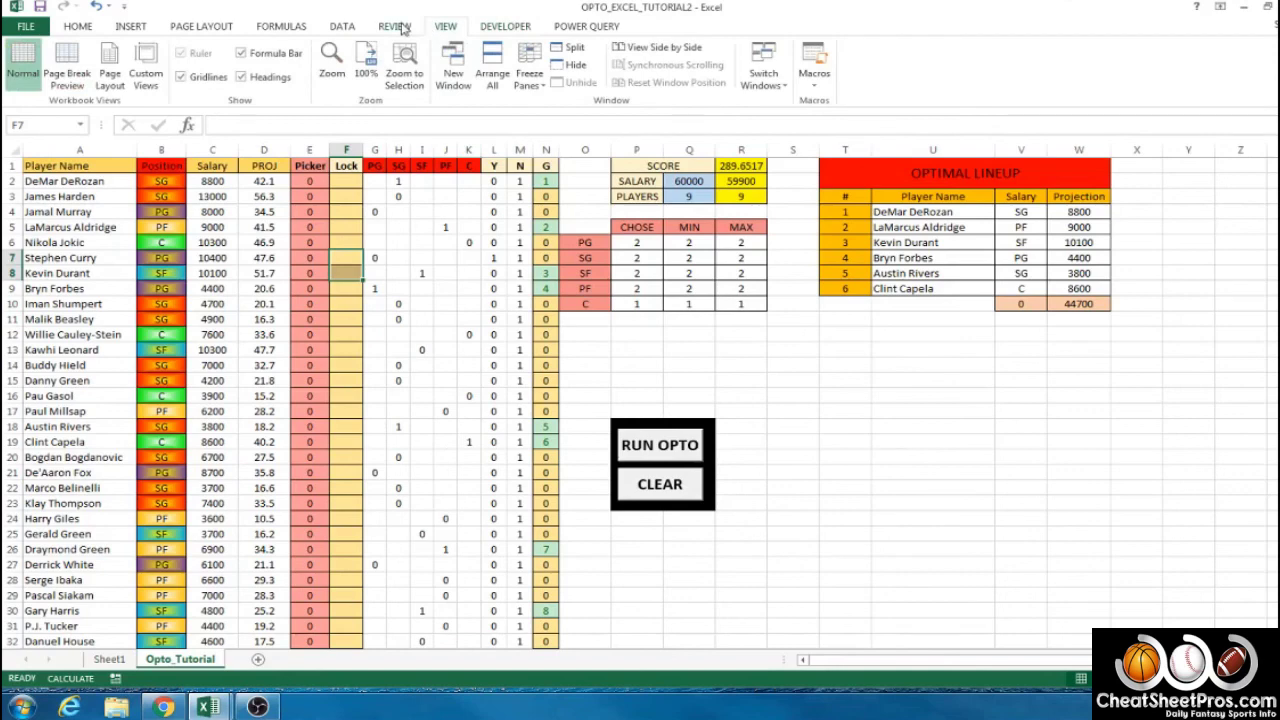
left_click(402, 29)
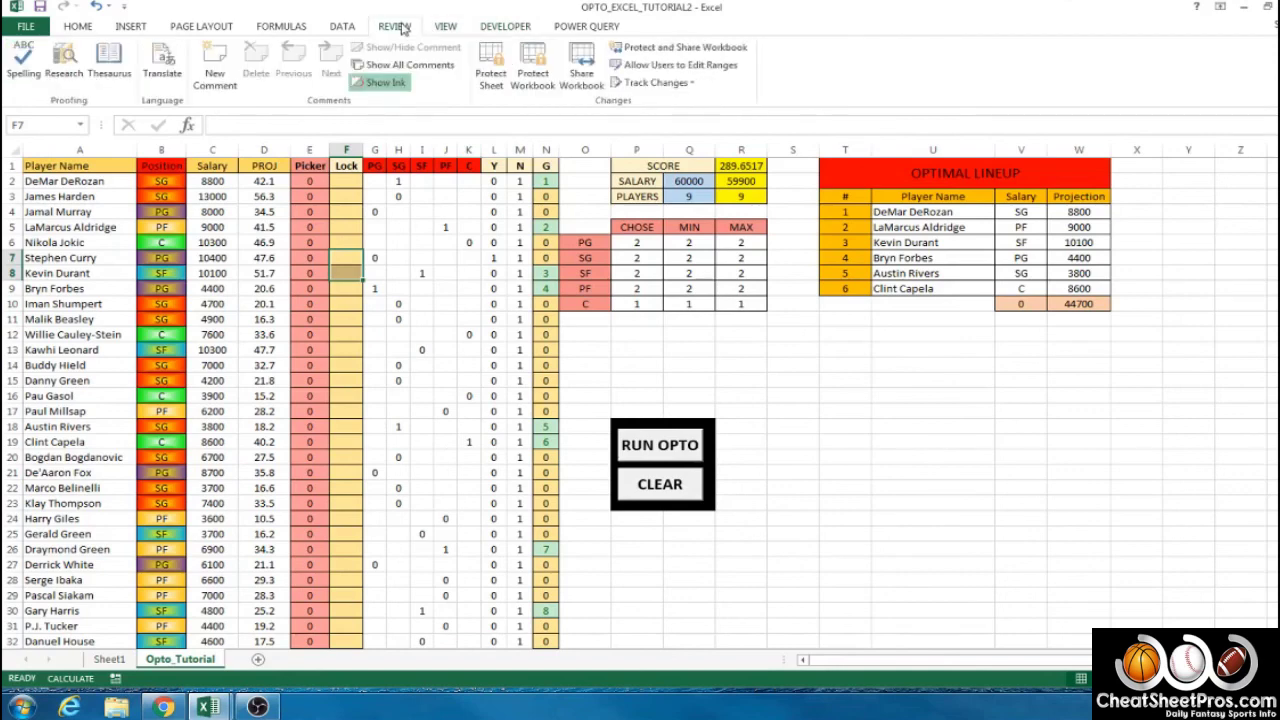